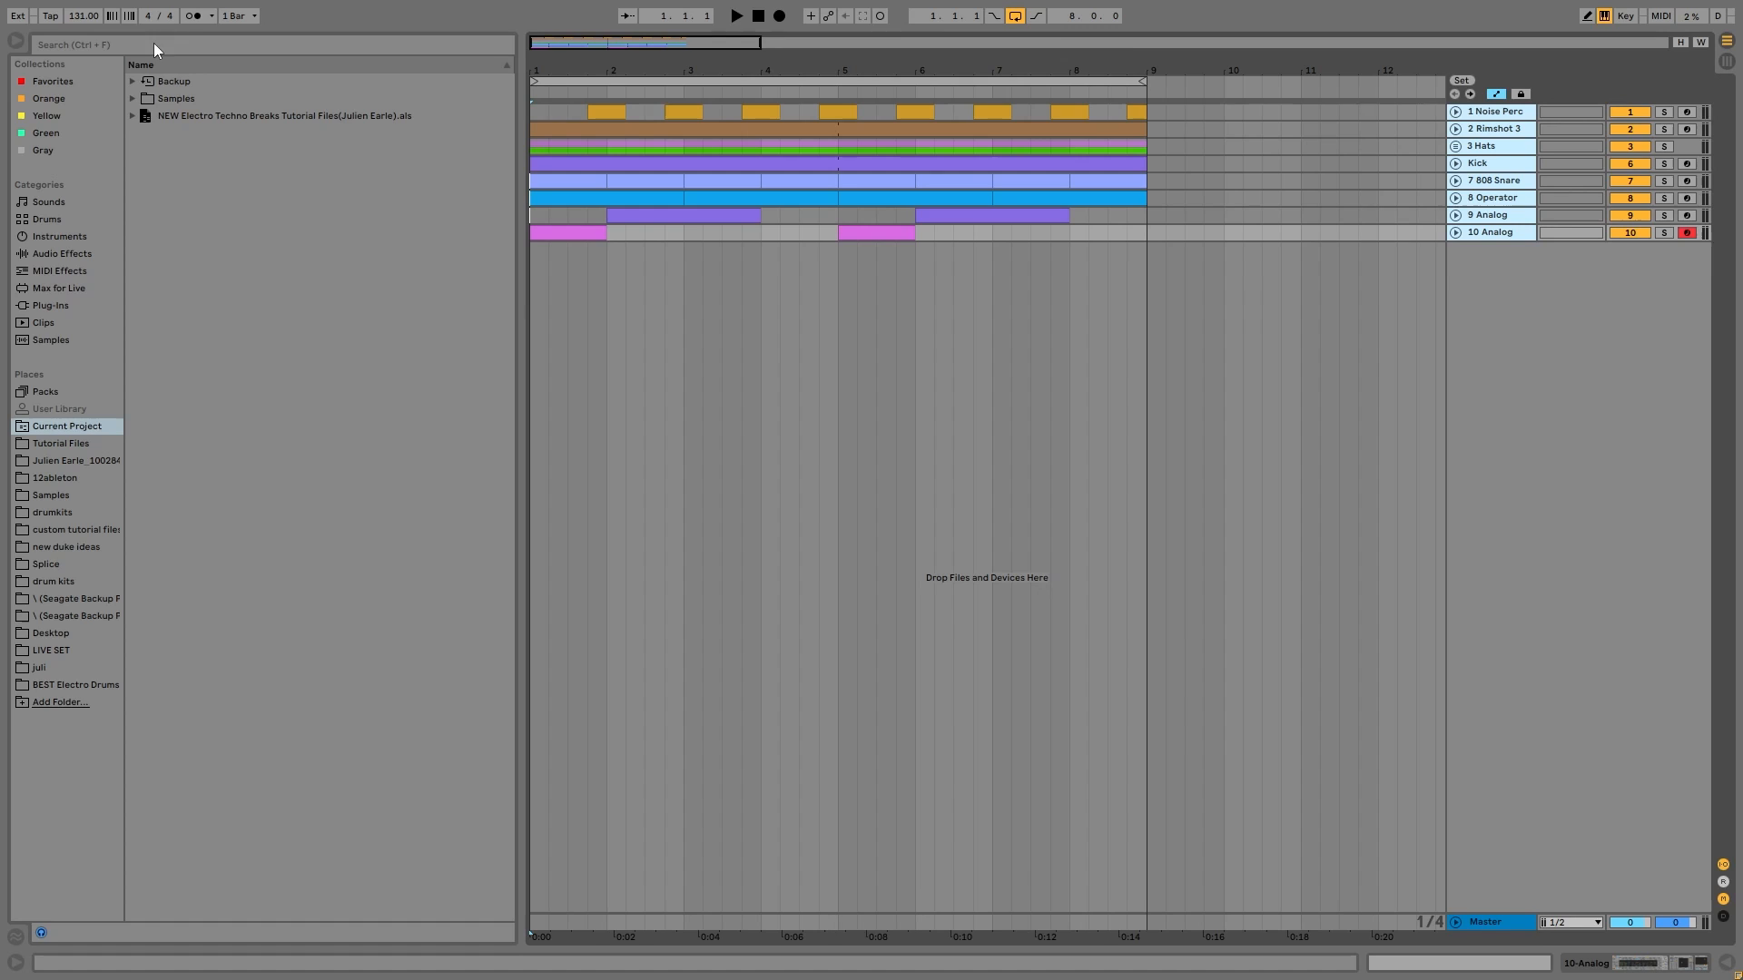
Unfold the Noise Perc track, solo it and play it from its first clip, then return to the start of the arrangement
left_click(1493, 113)
left_click(1456, 111)
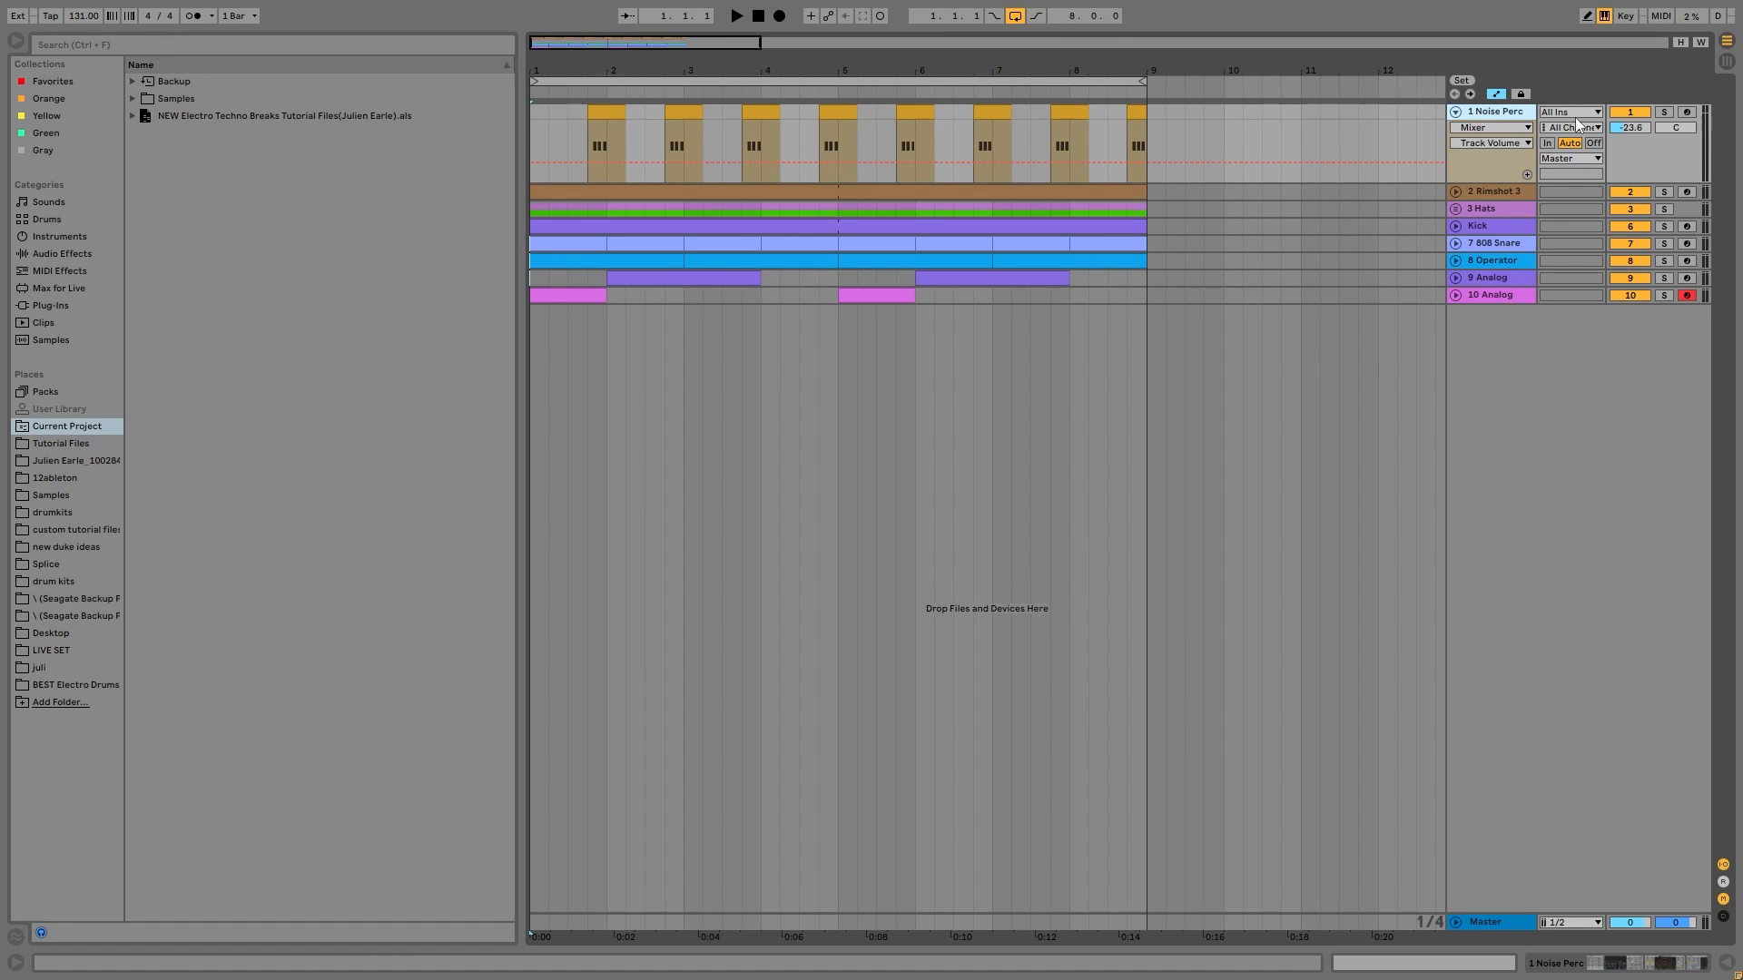
left_click(1667, 115)
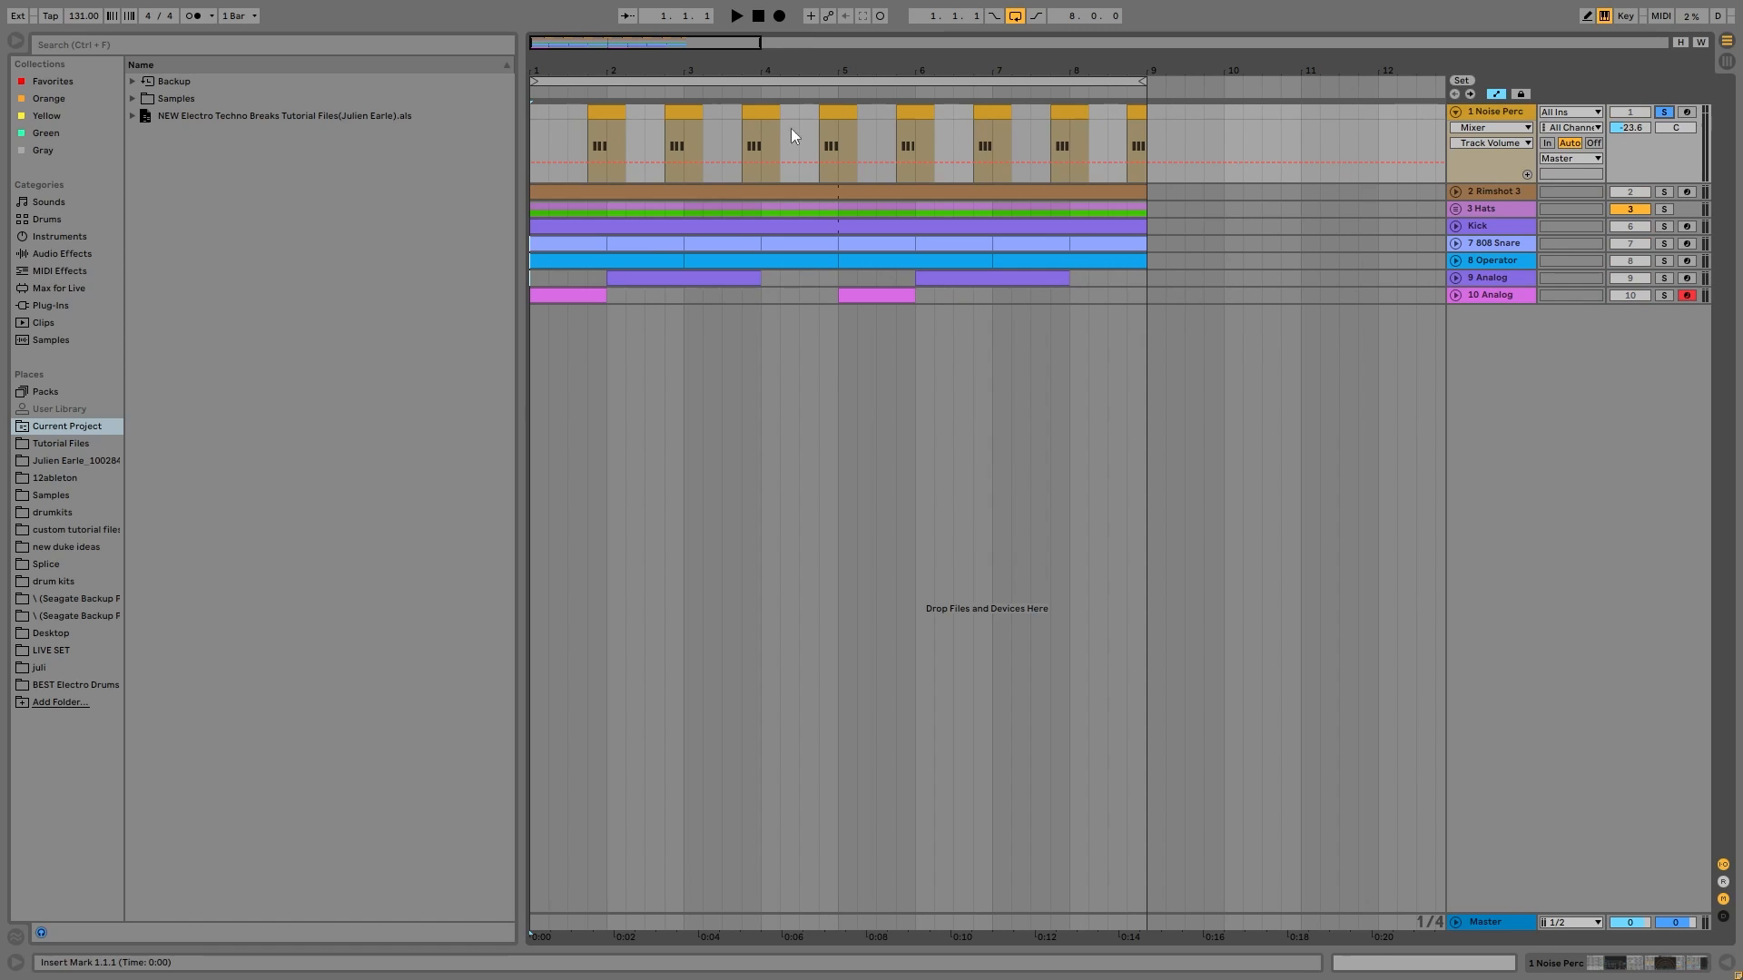
left_click(611, 112)
key("space")
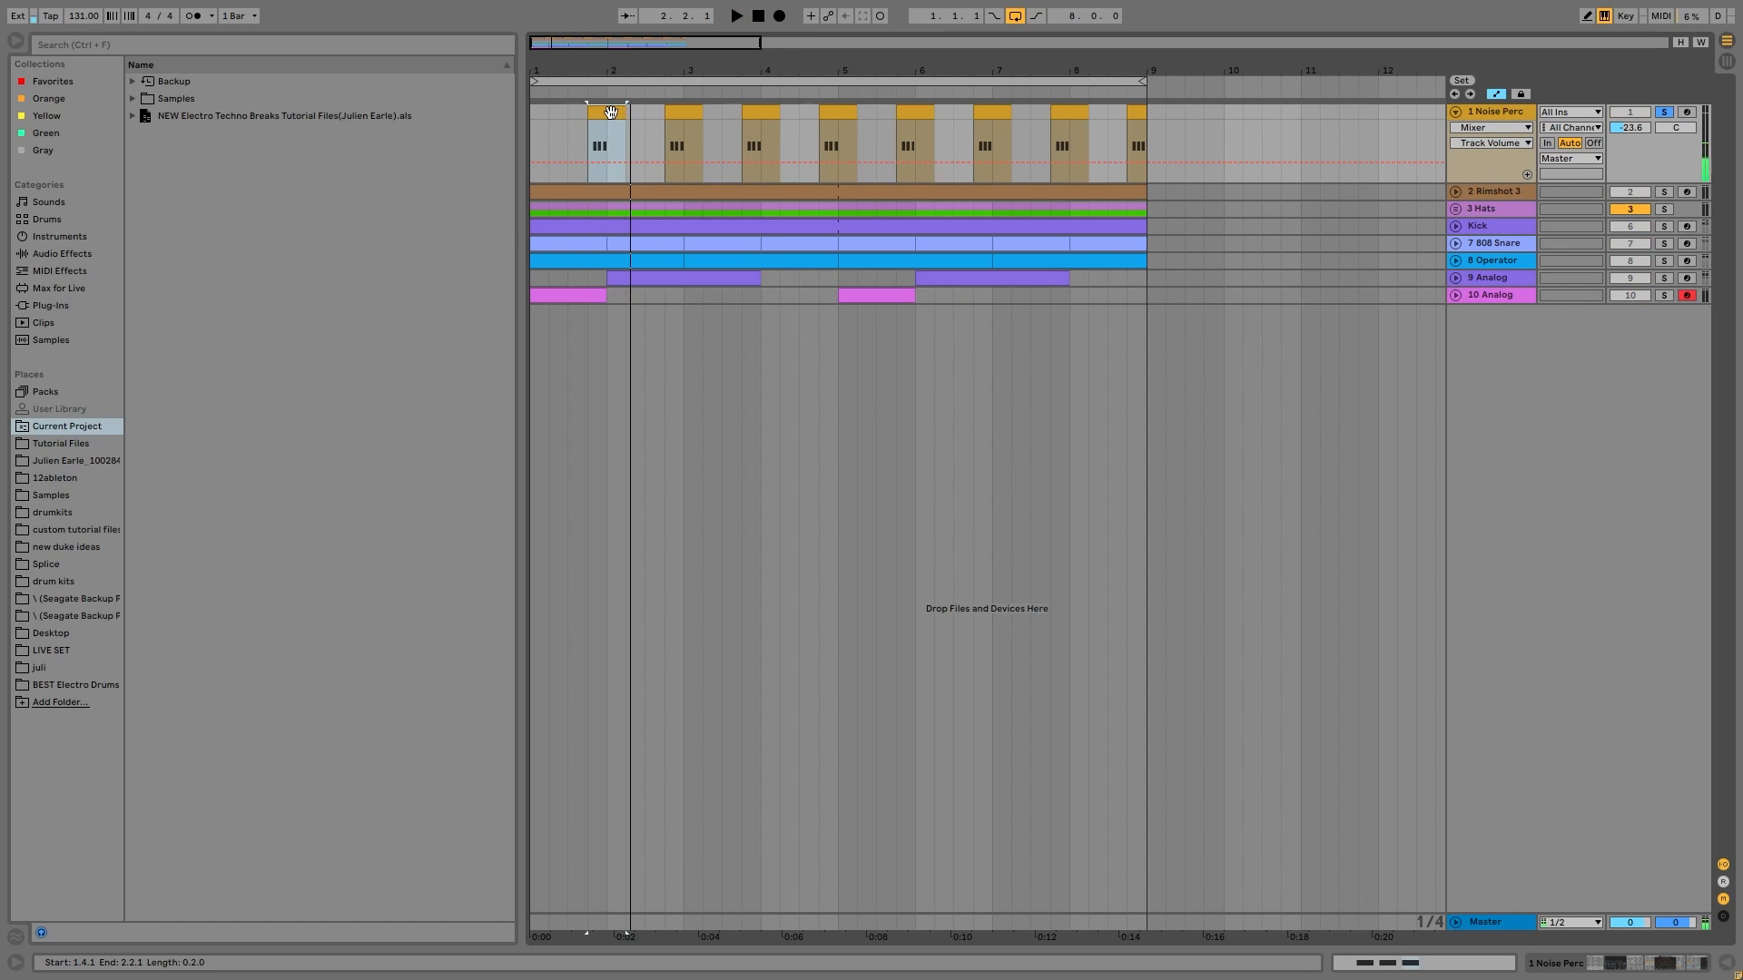
key("space")
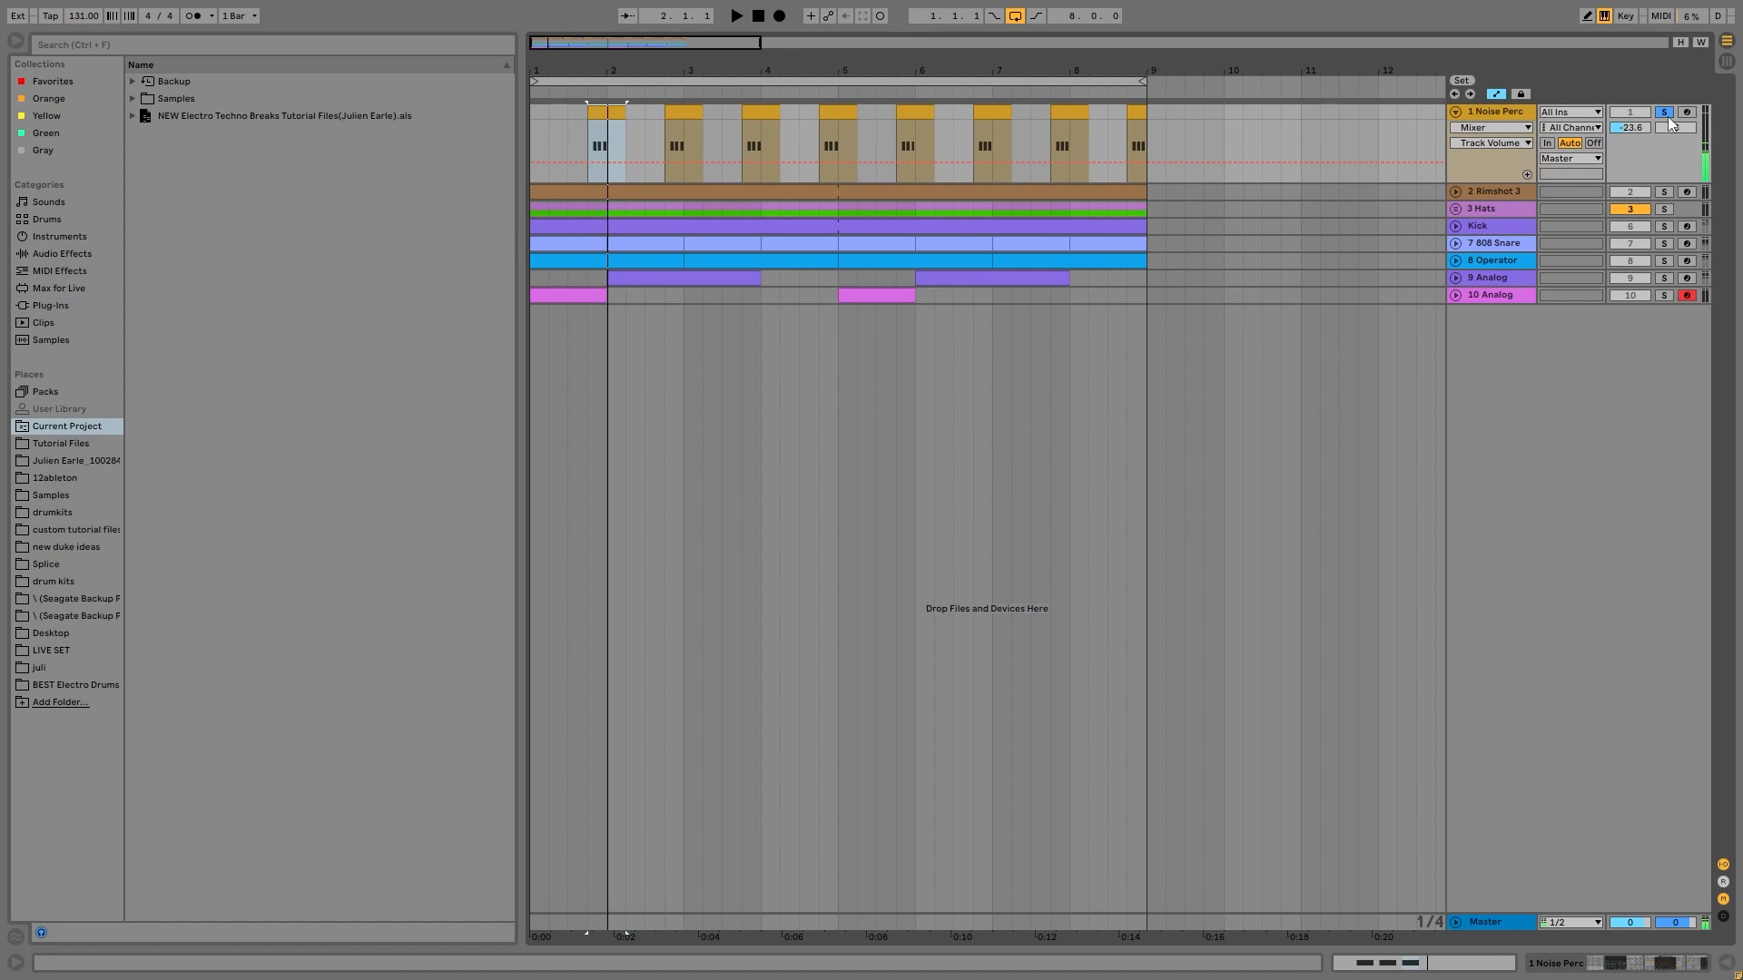
left_click(535, 116)
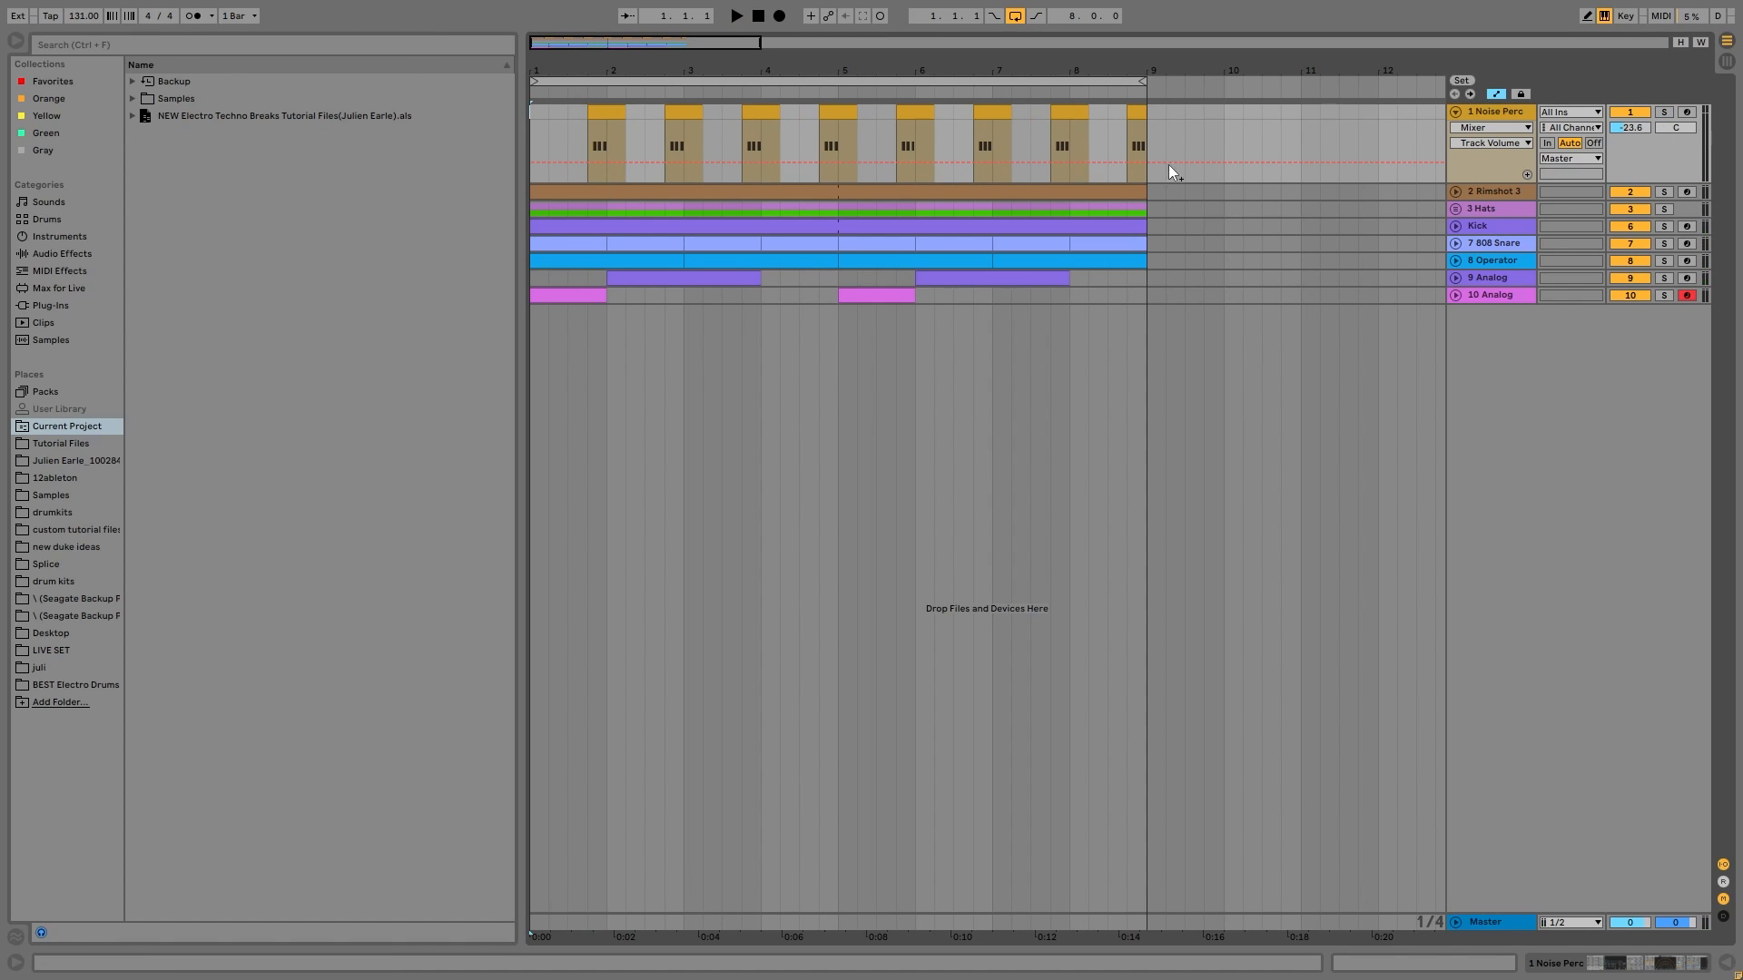
Solo the Hats, Kick and 808 Snare tracks together, play them, and unsolo them again
left_click(1498, 215)
left_click(1511, 244, "shift")
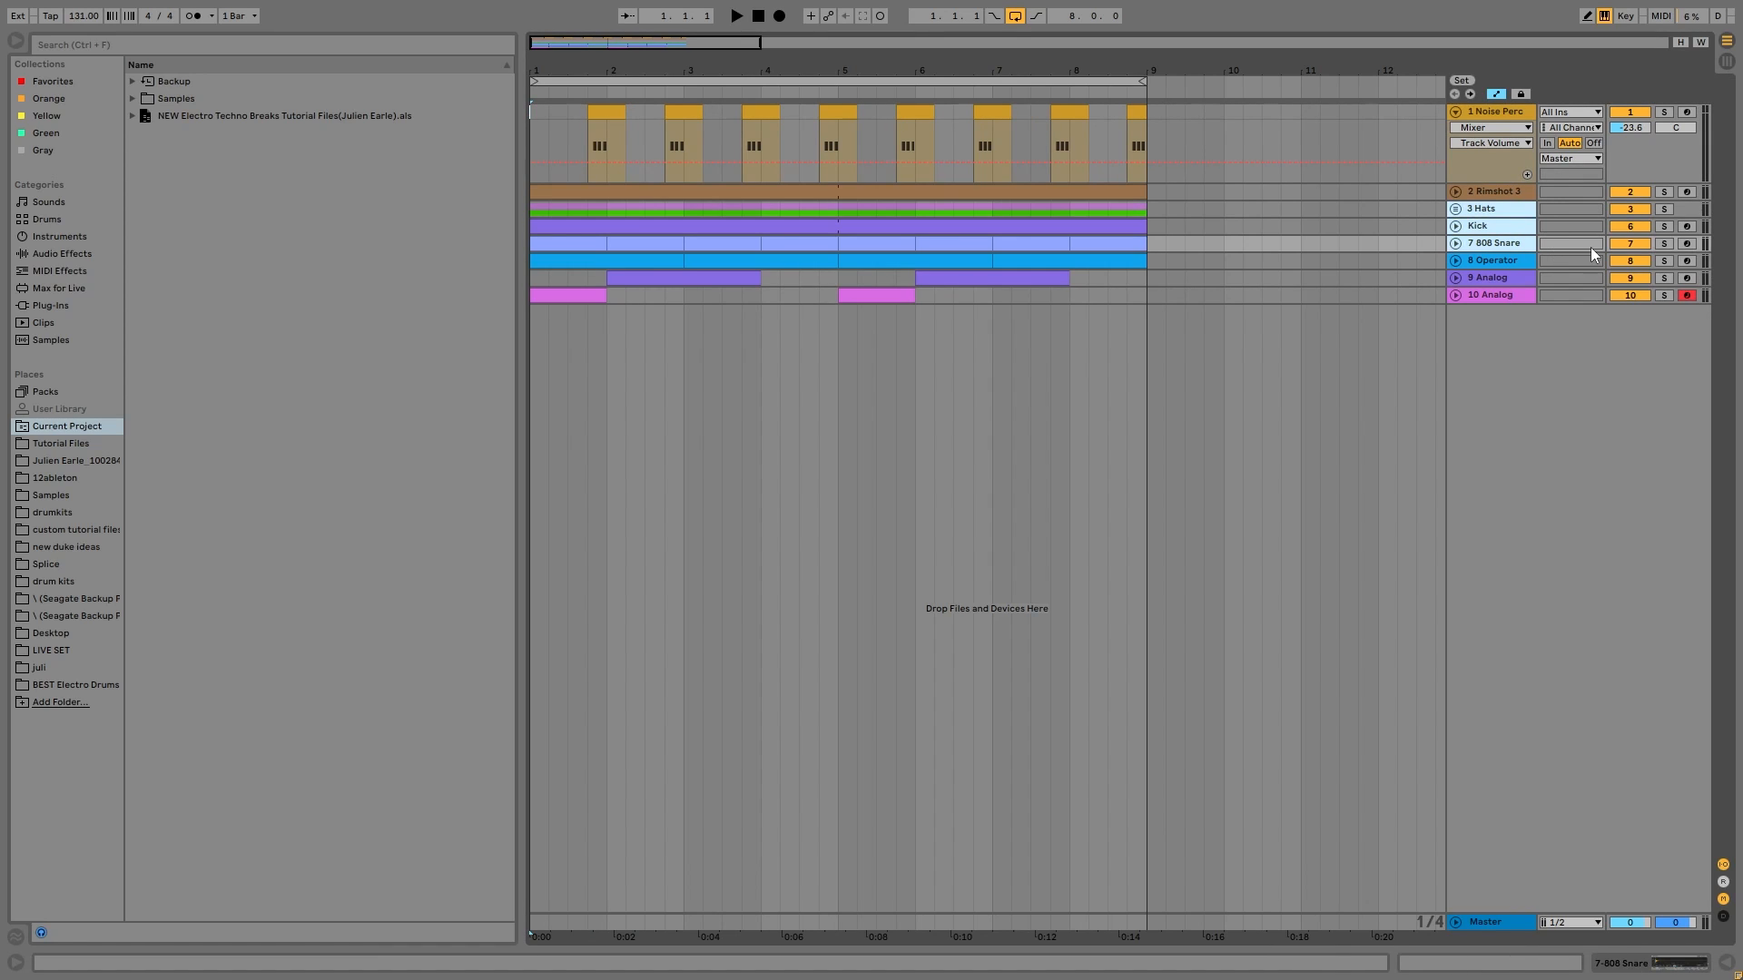
left_click(1669, 243)
key("space")
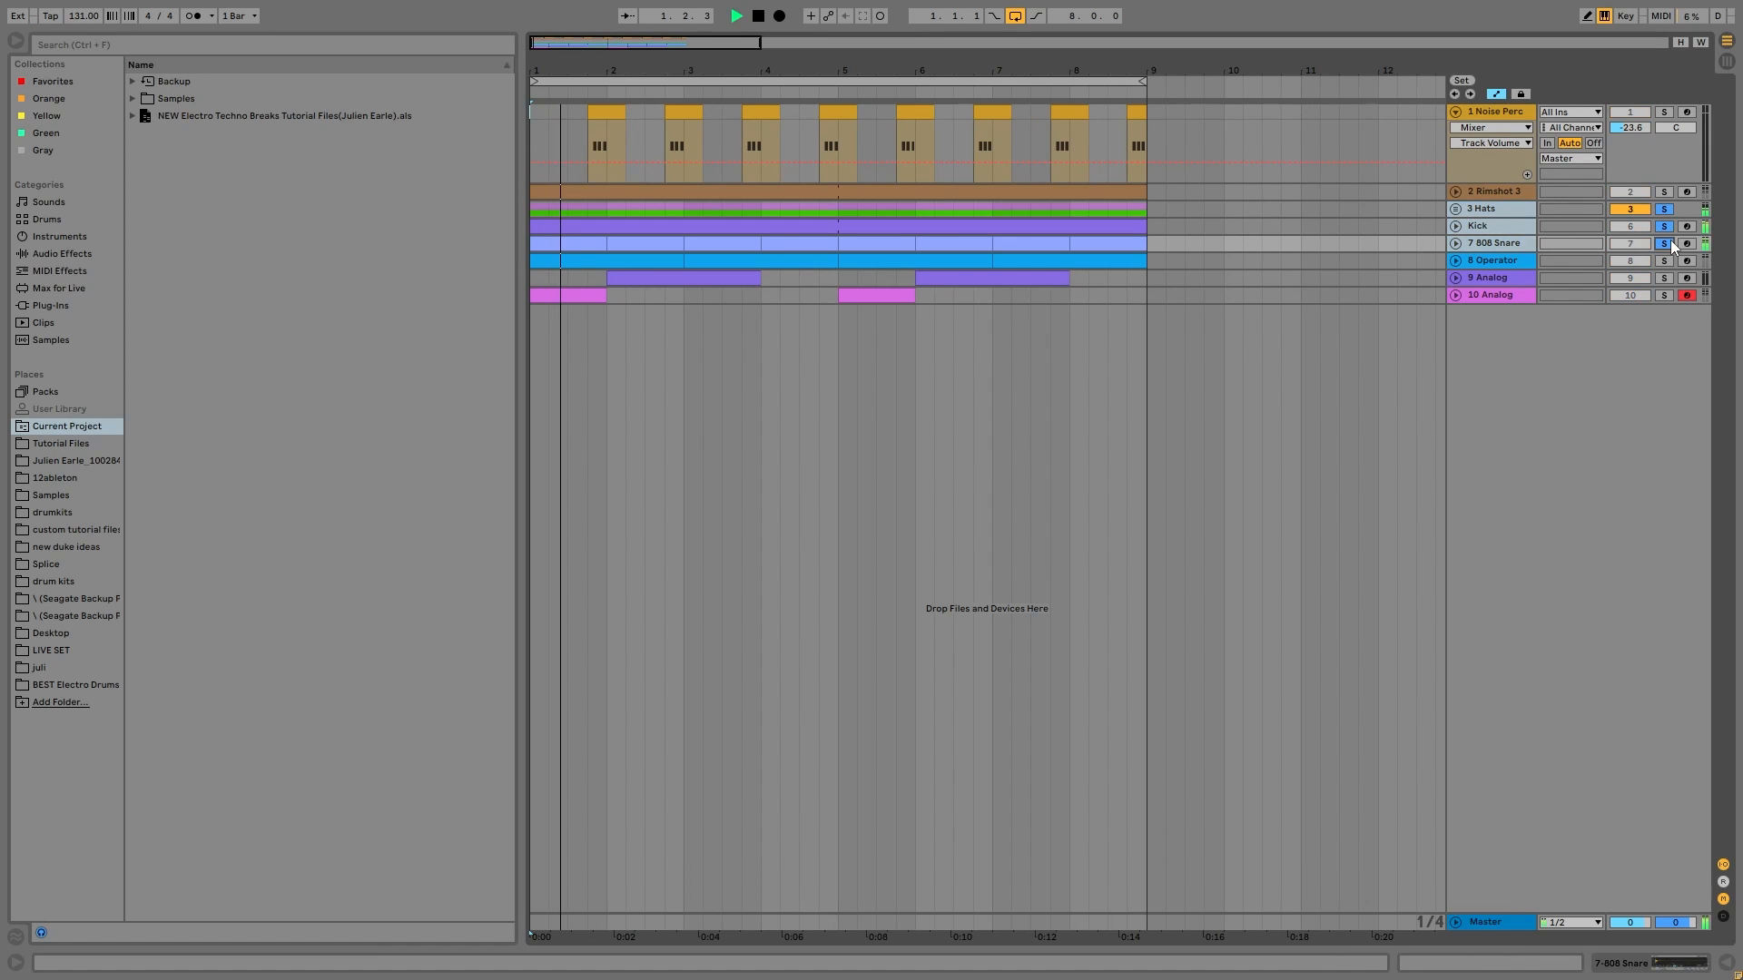
left_click(1665, 244)
key("space")
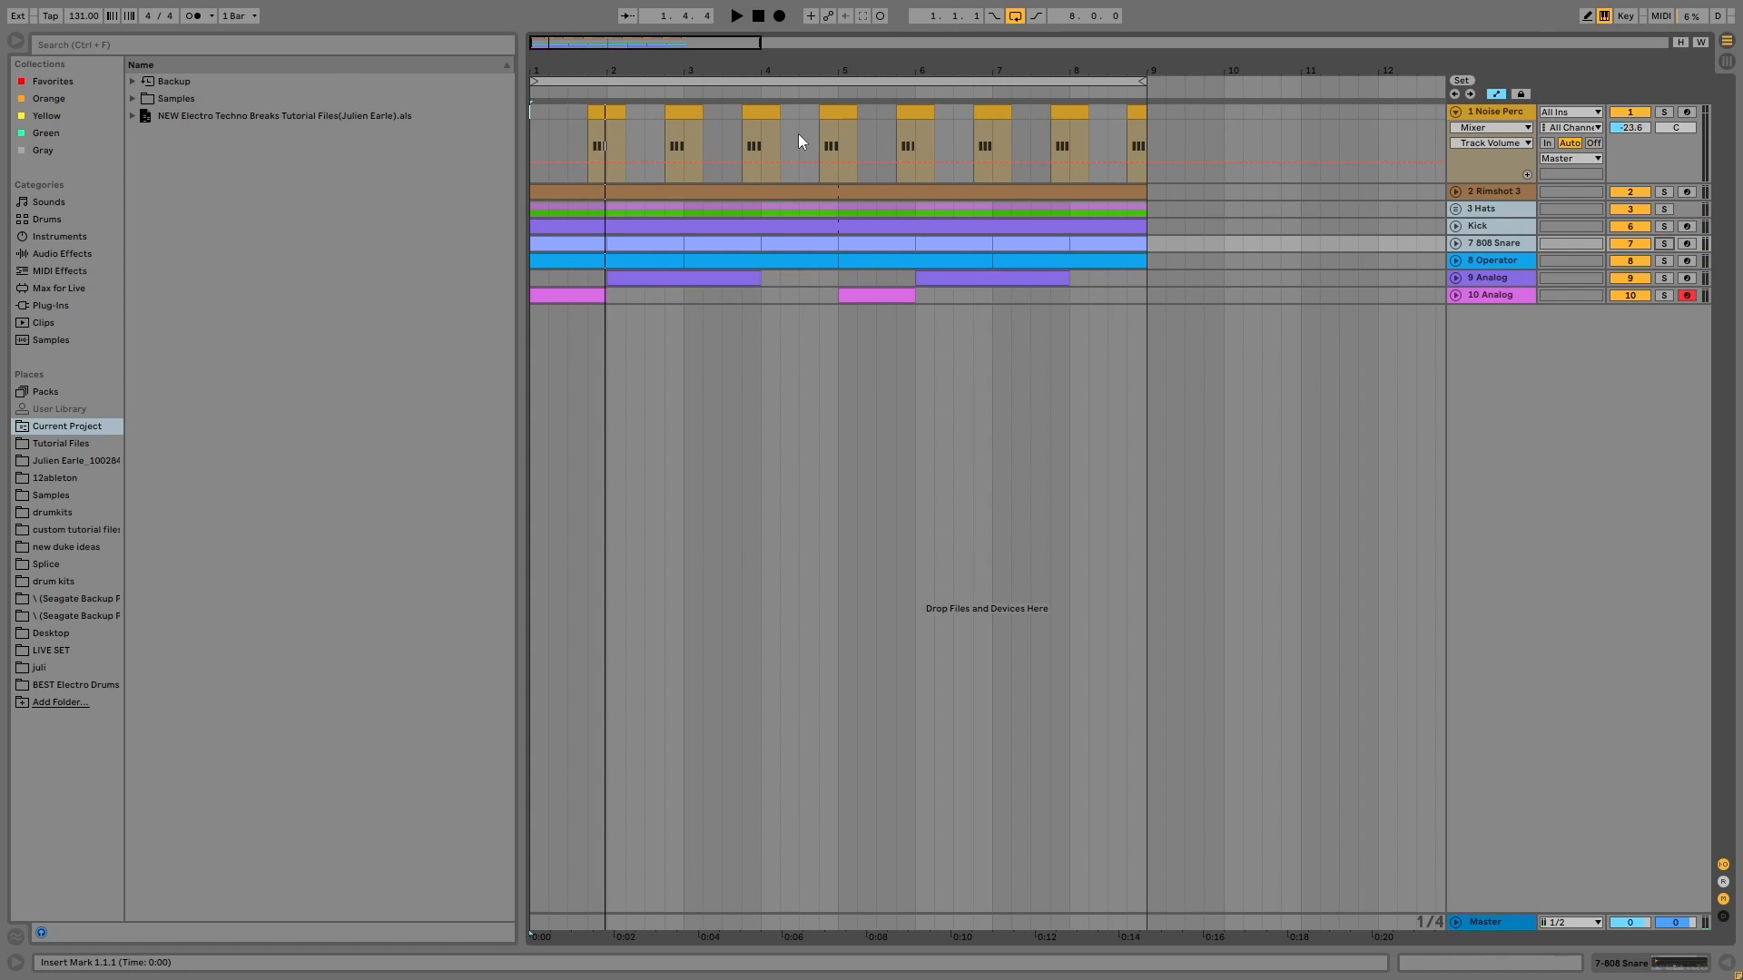
Unfold the Rimshot 3 track and play the full mix with the track selected
left_click(1454, 193)
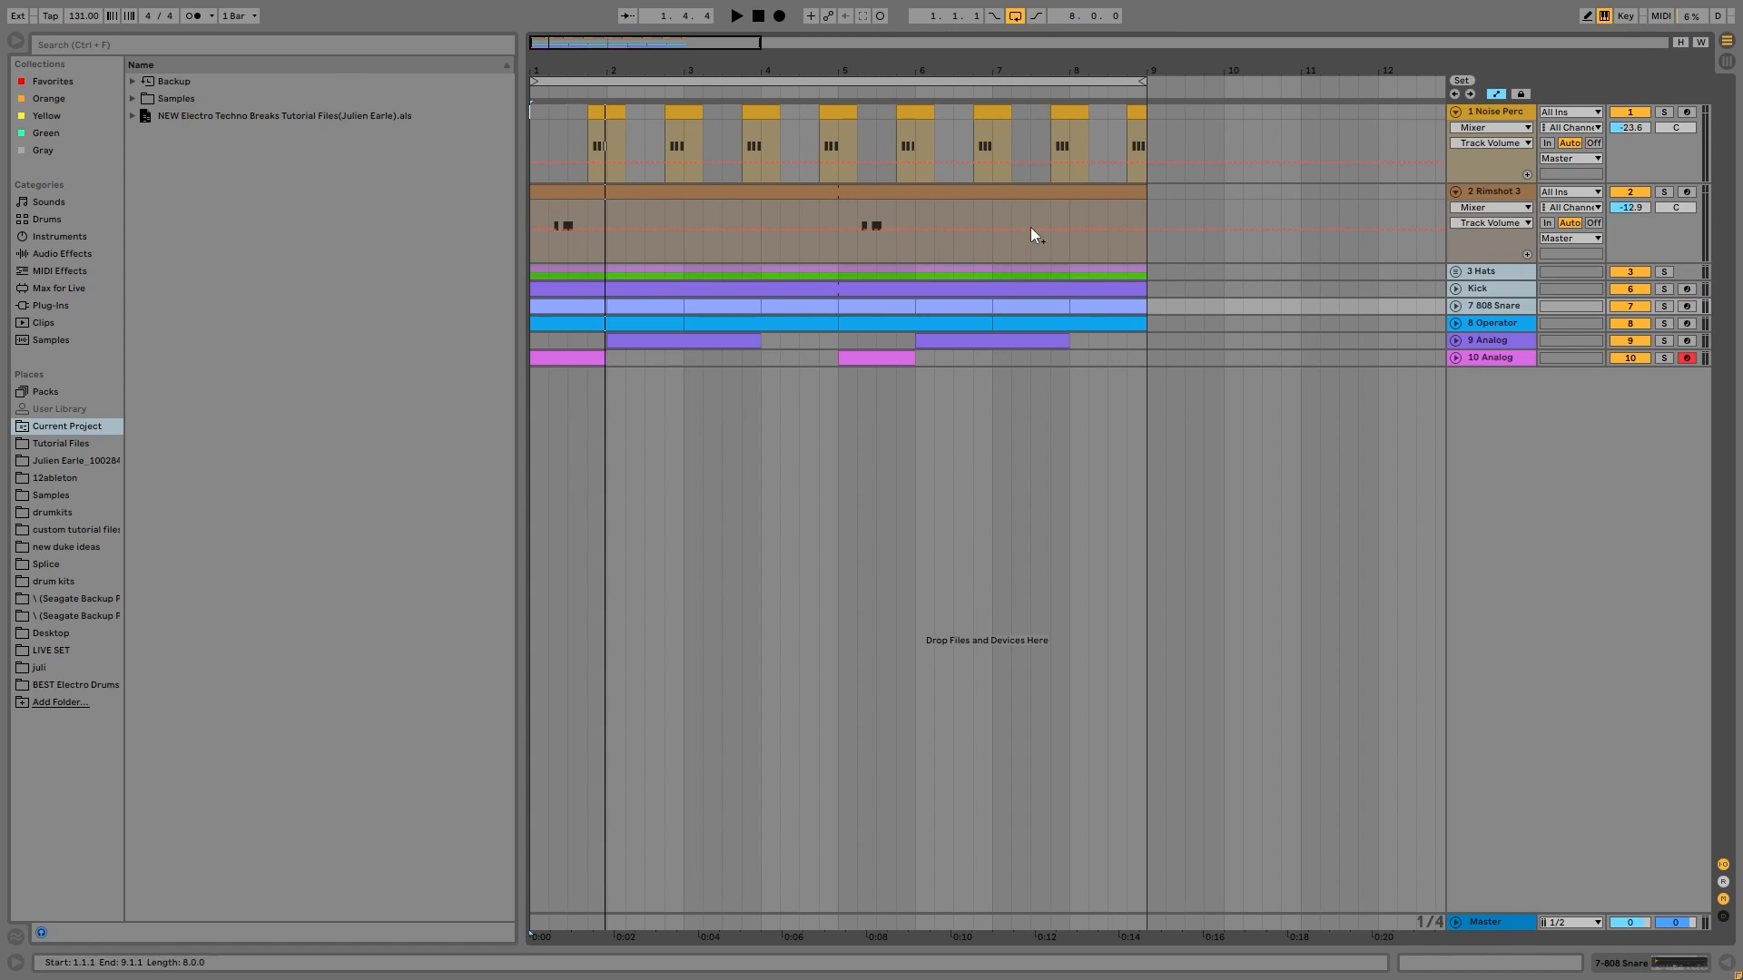
left_click(1483, 113)
left_click(1507, 193)
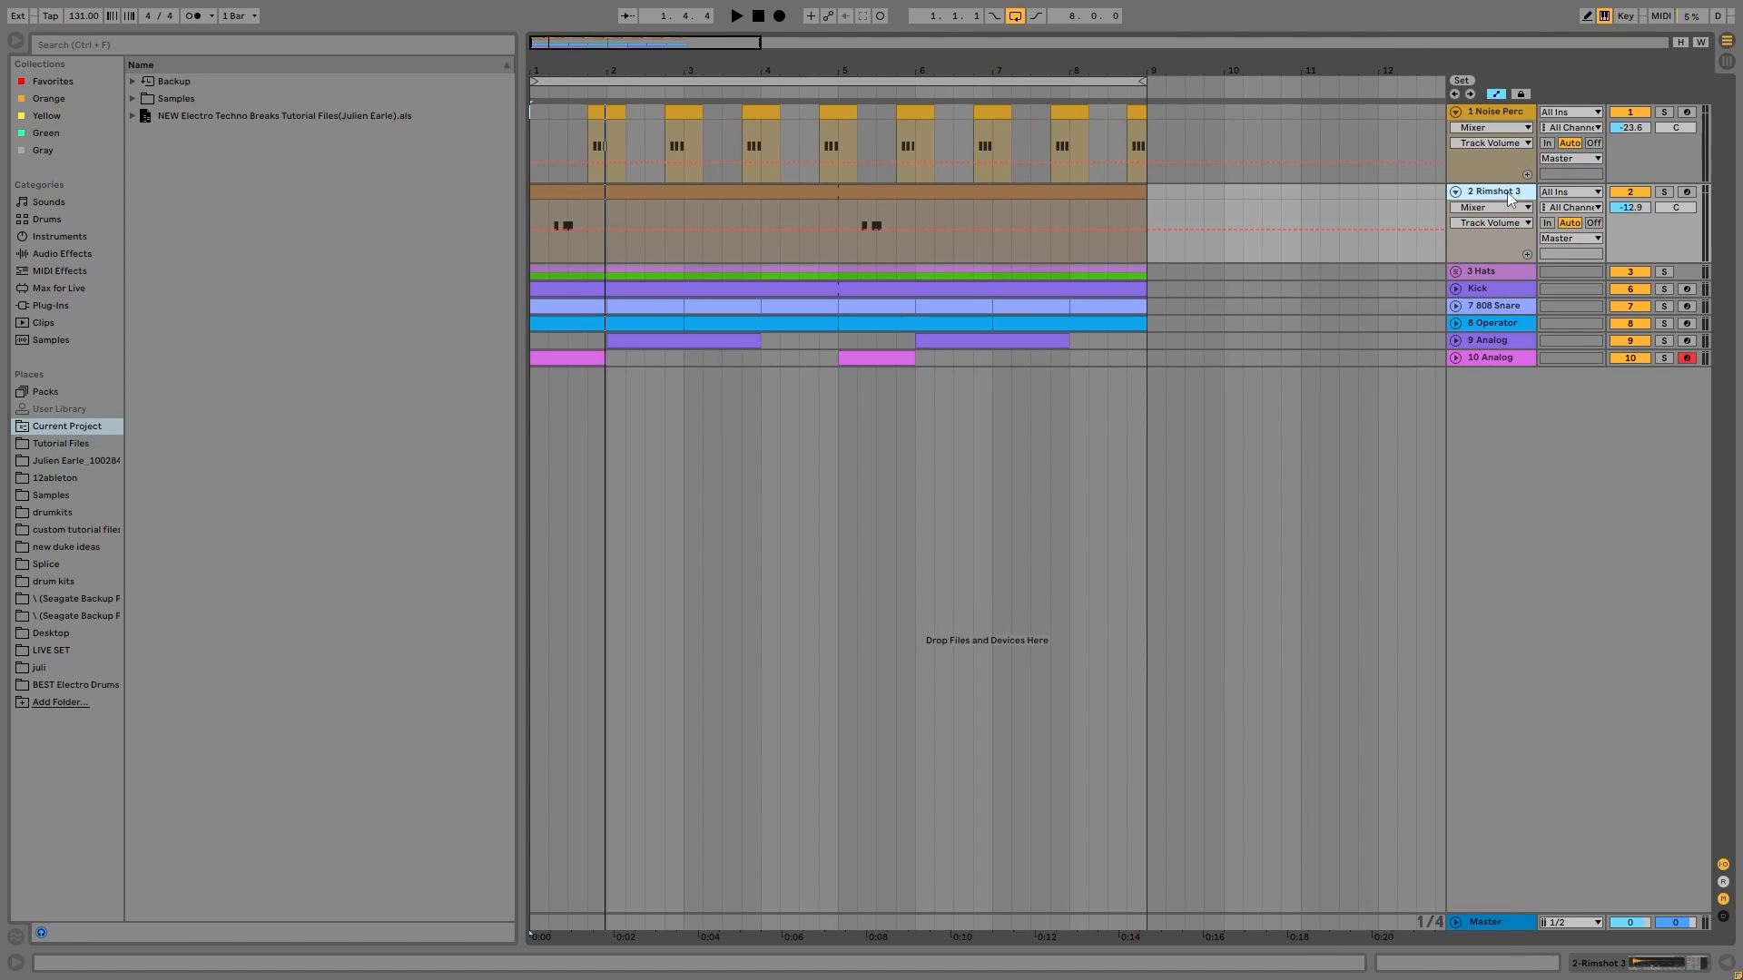
key("space")
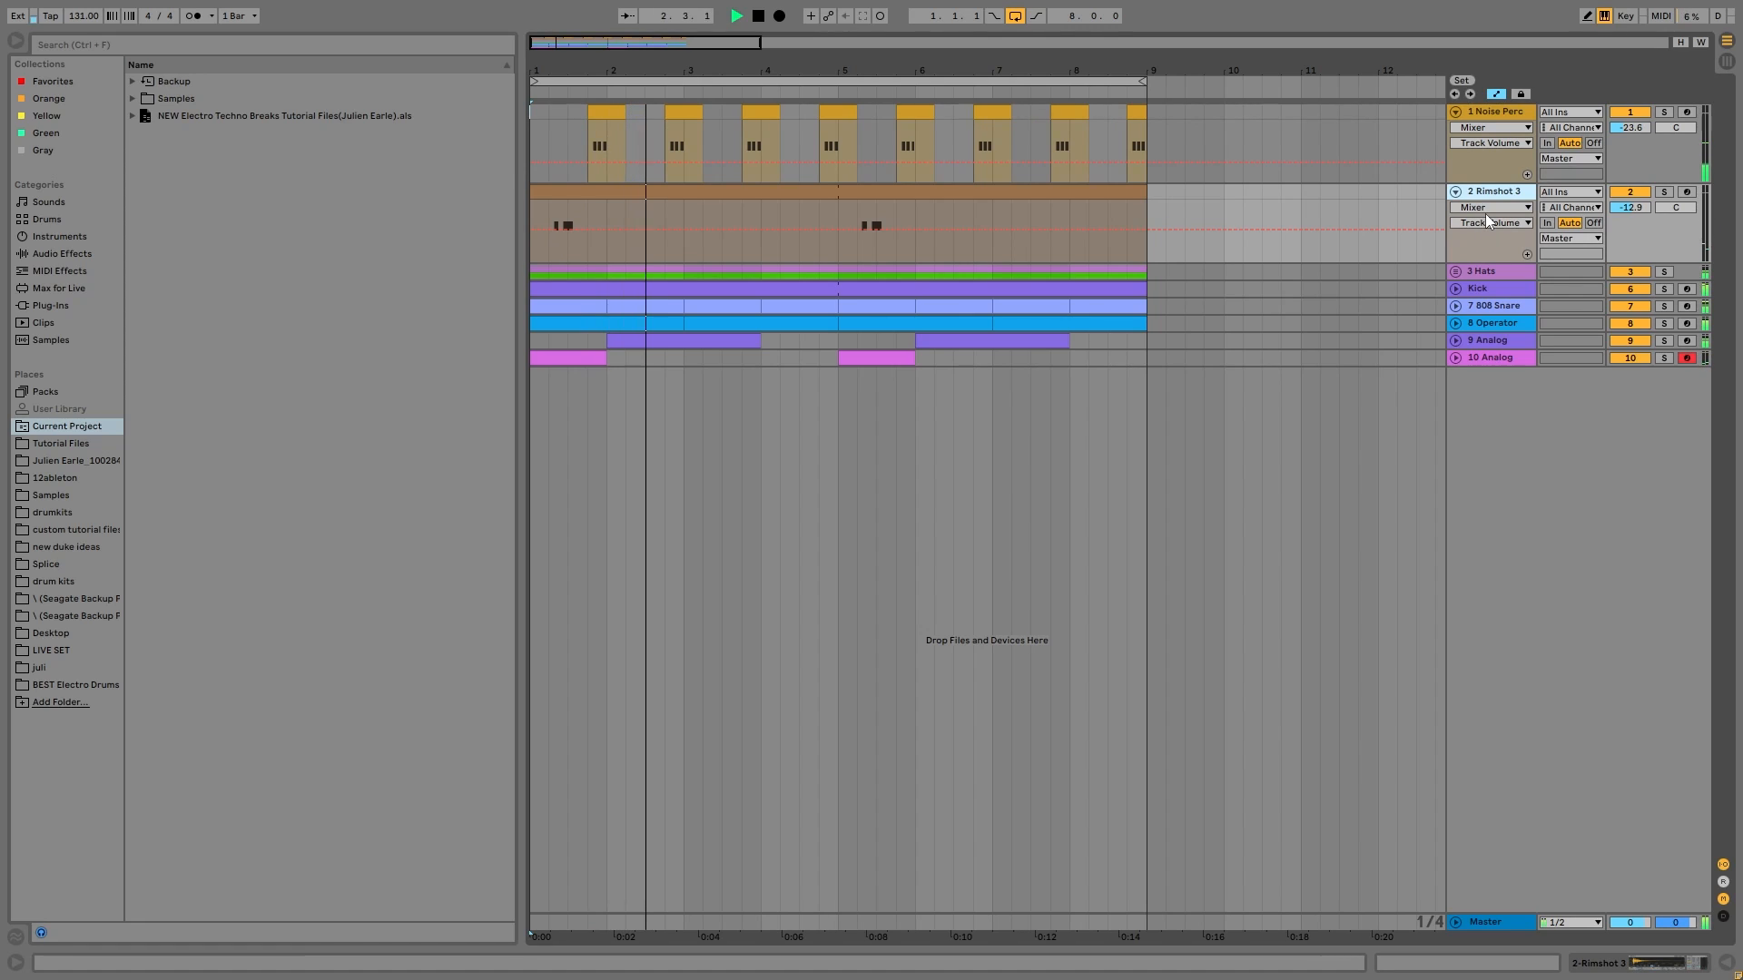
key("space")
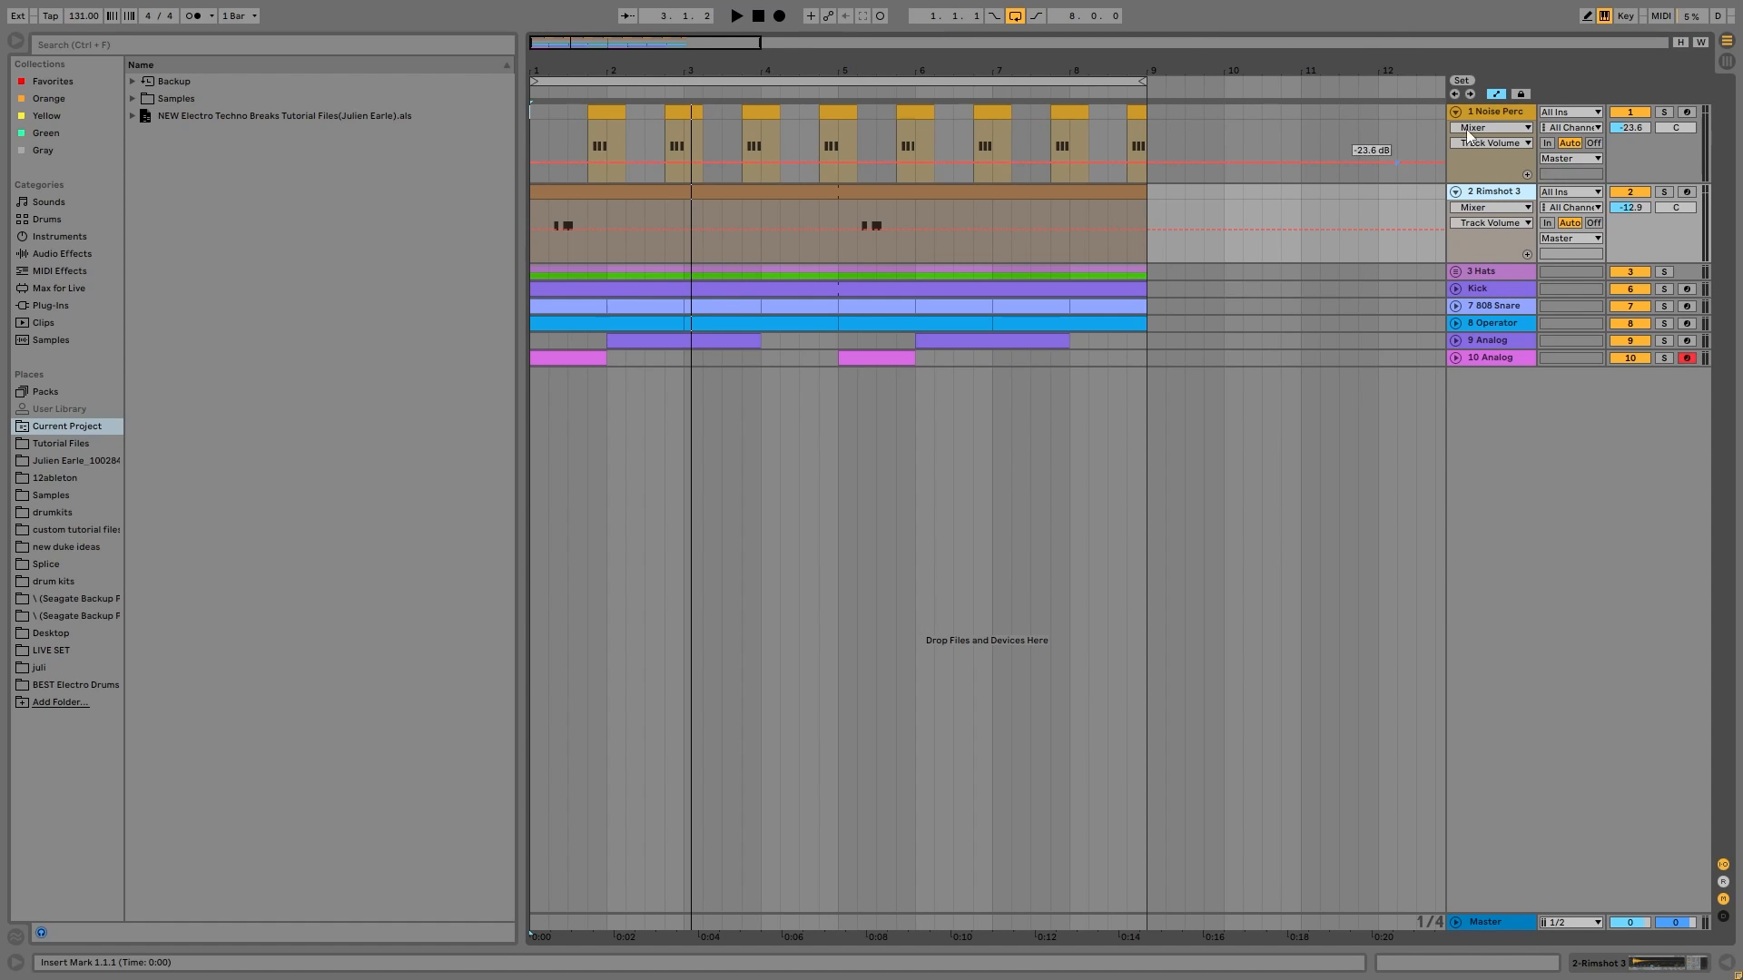
Solo the Rimshot 3 and Noise Perc tracks together and play them several times from the start
left_click(1664, 191)
left_click(1667, 113)
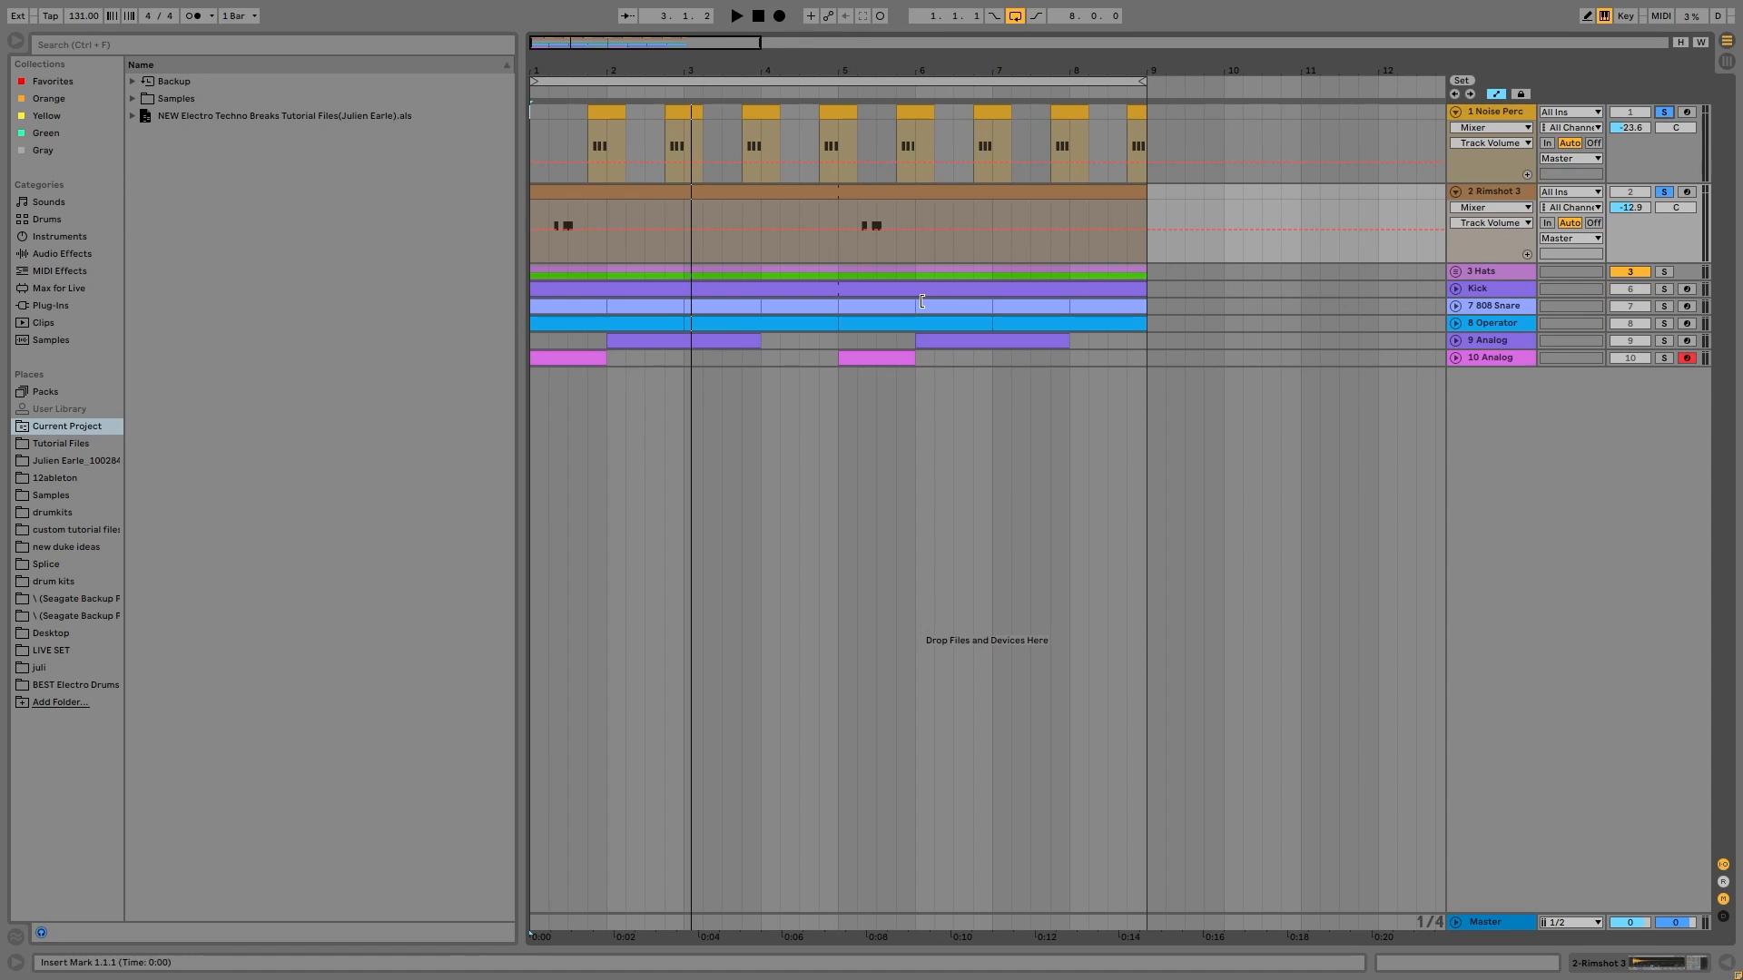
key("space")
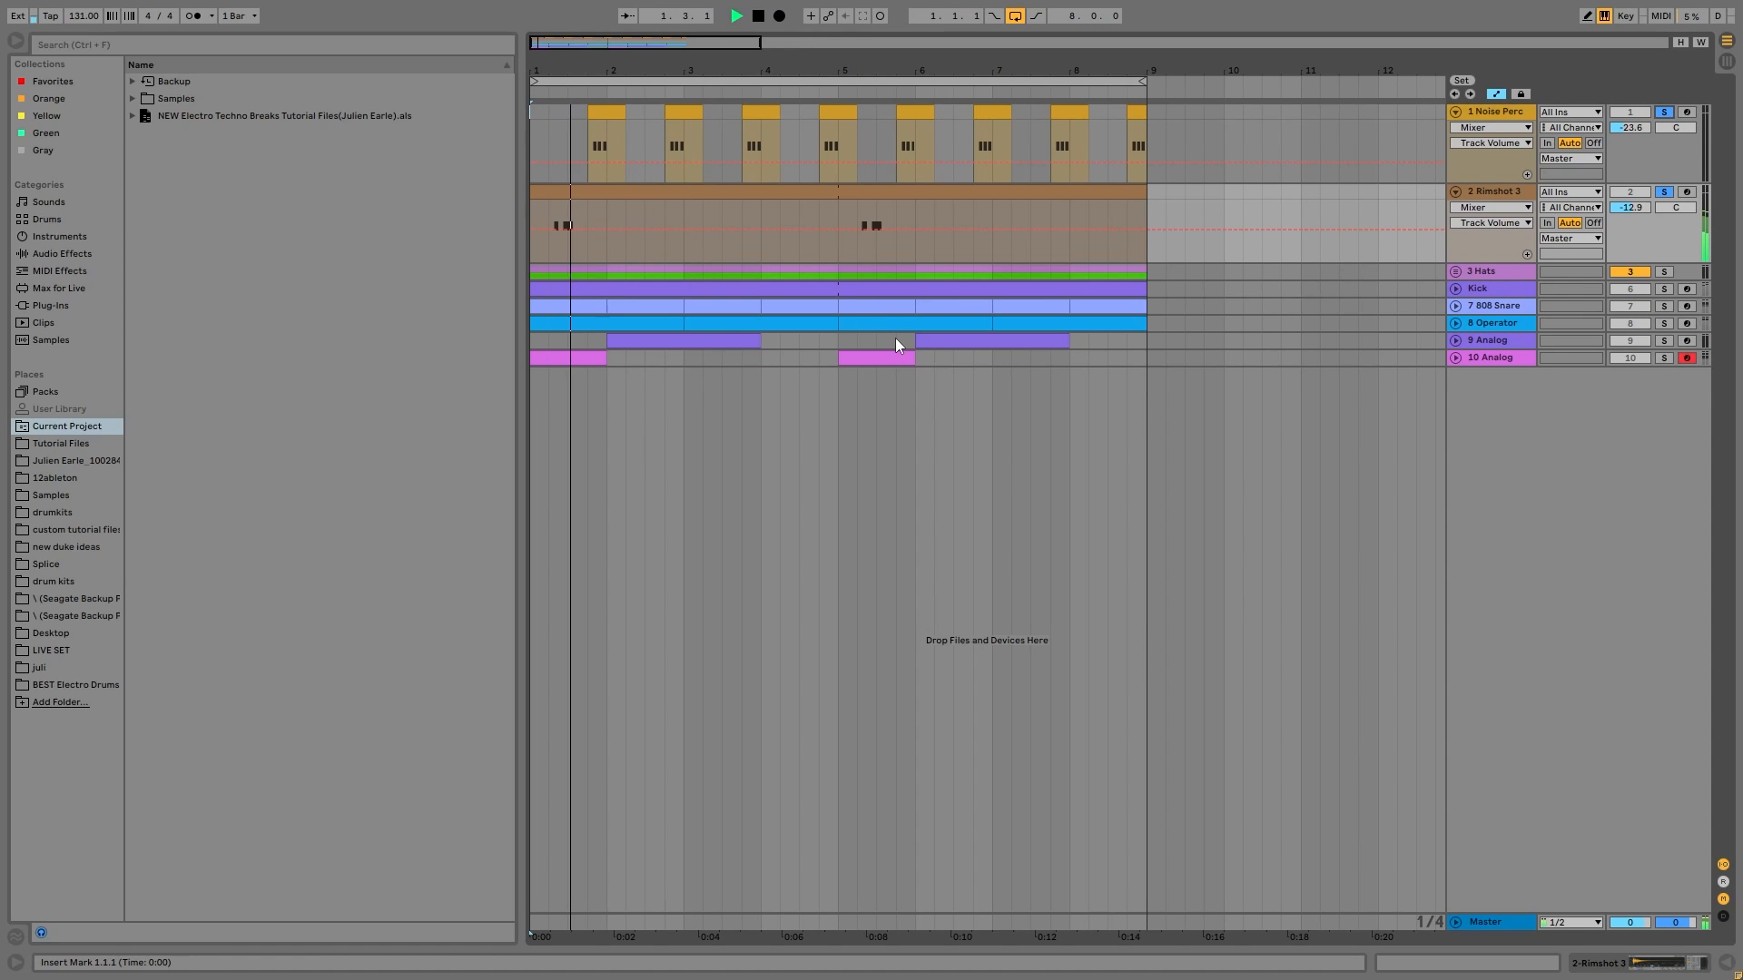
key("space")
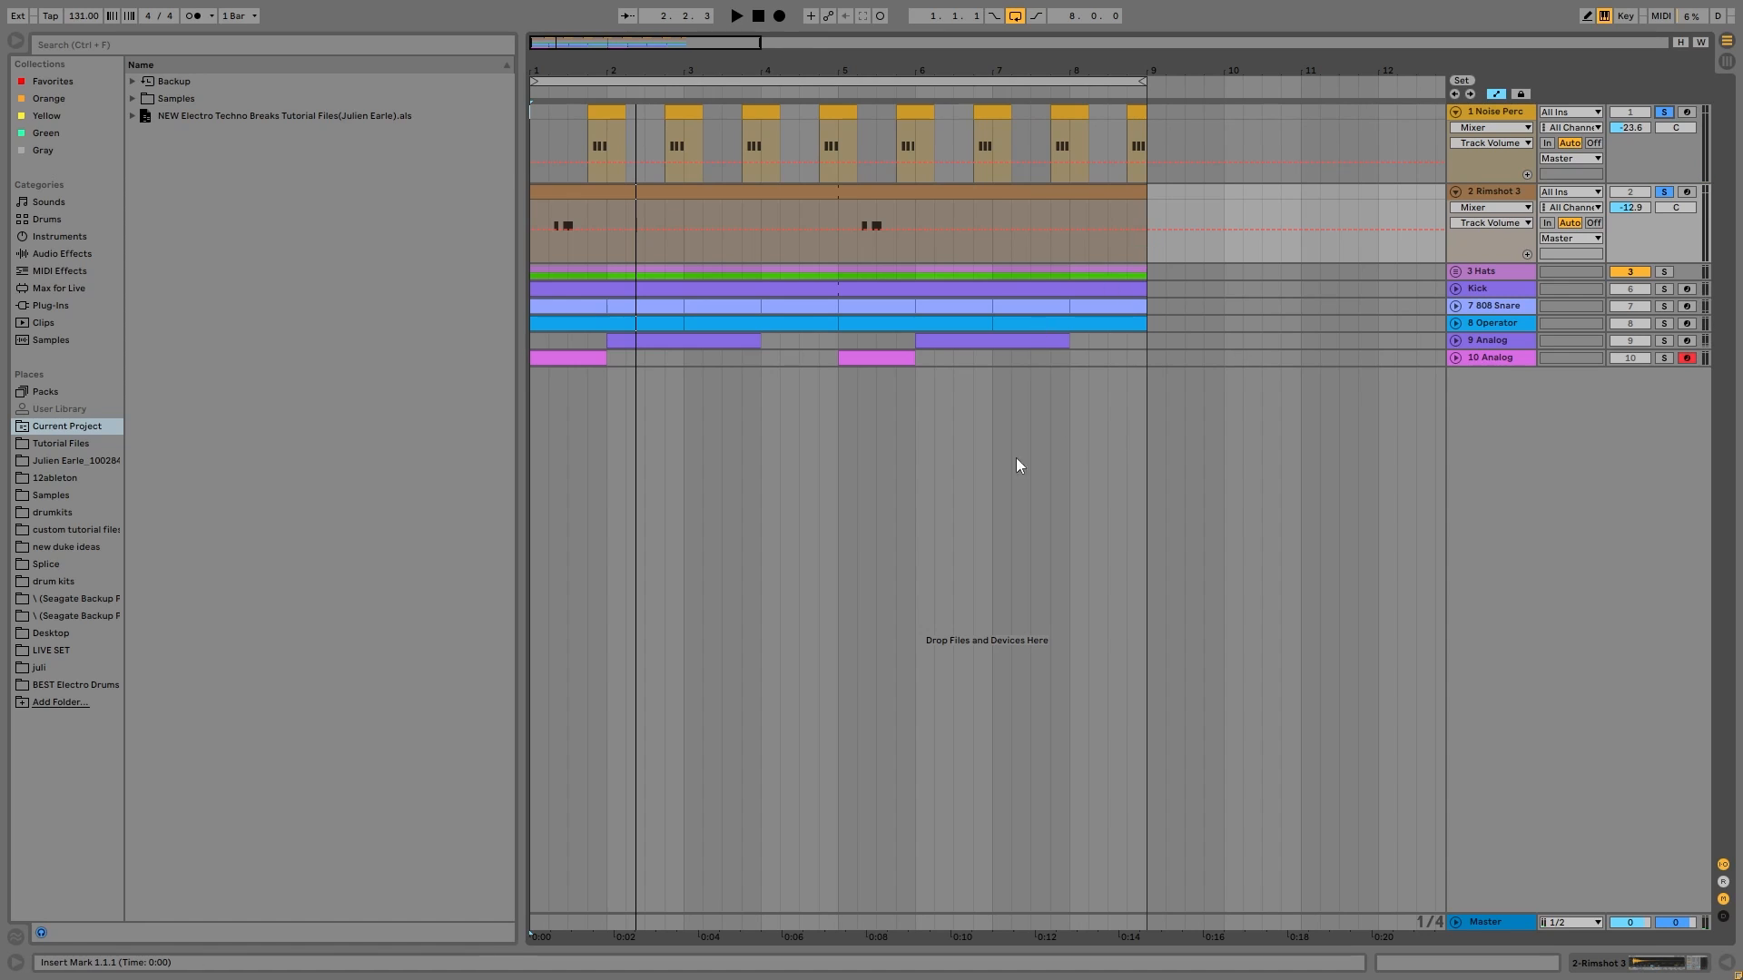
key("space")
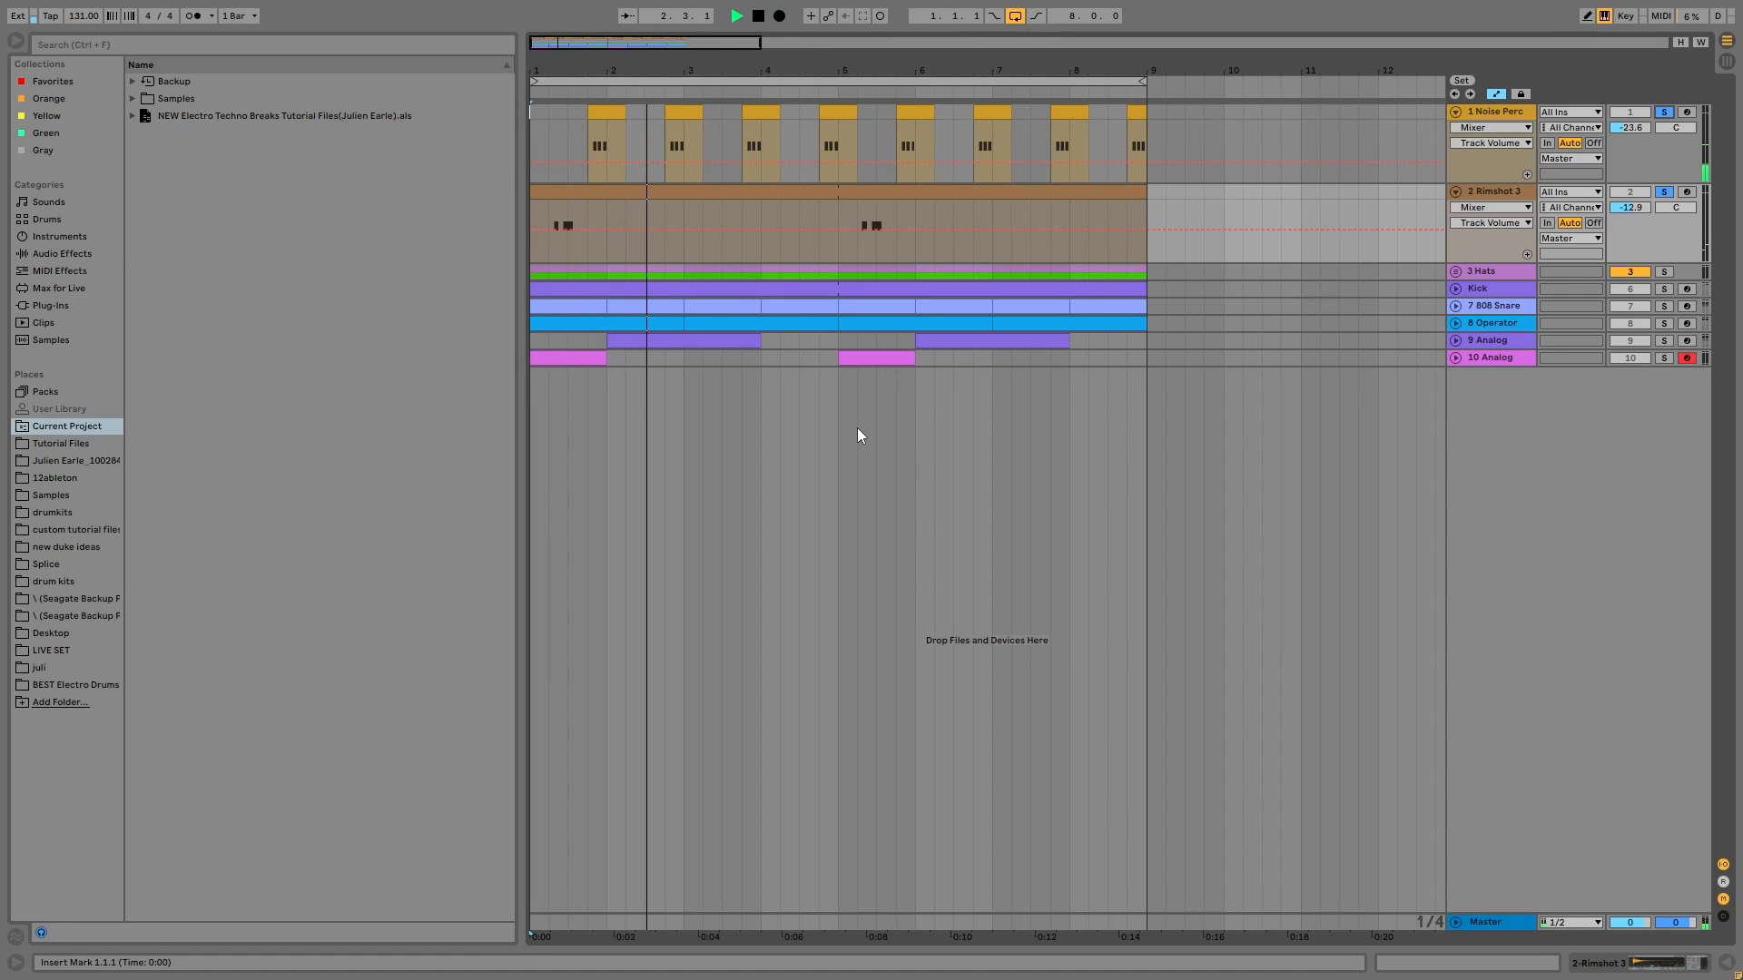
key("space")
key("space")
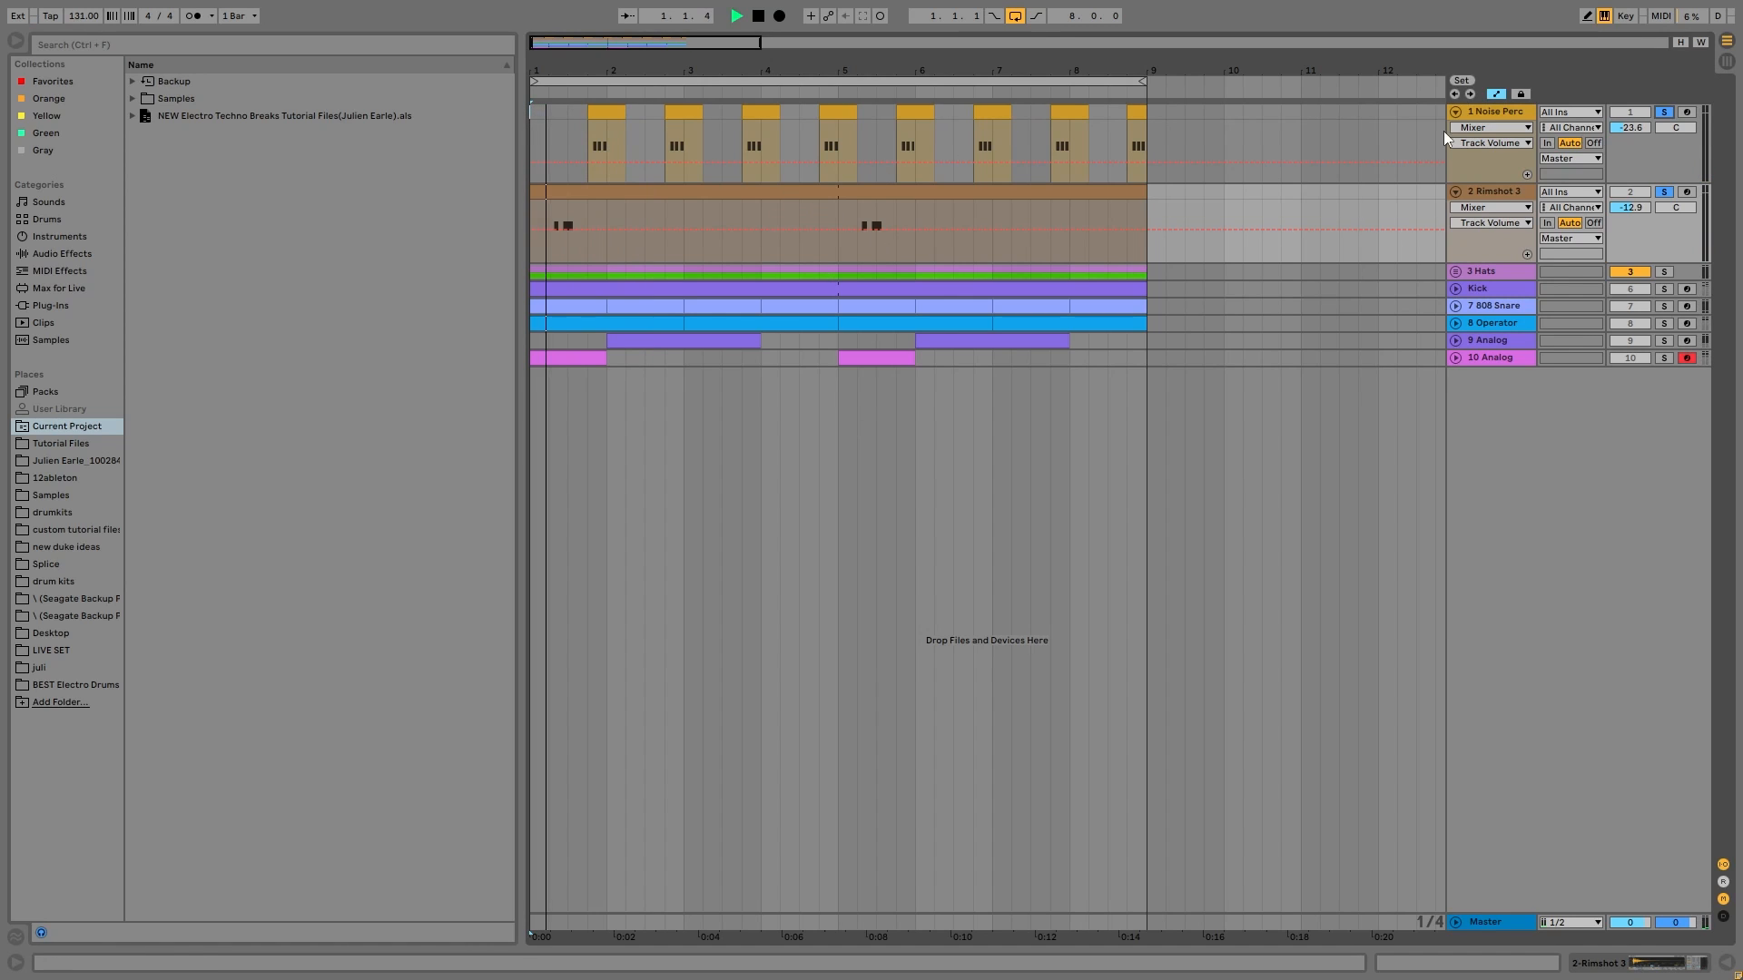
key("space")
Show the Noise Perc device chain and its Operator Filter Freq automation, and play from the first clip at 1.4.1
double_click(1494, 110)
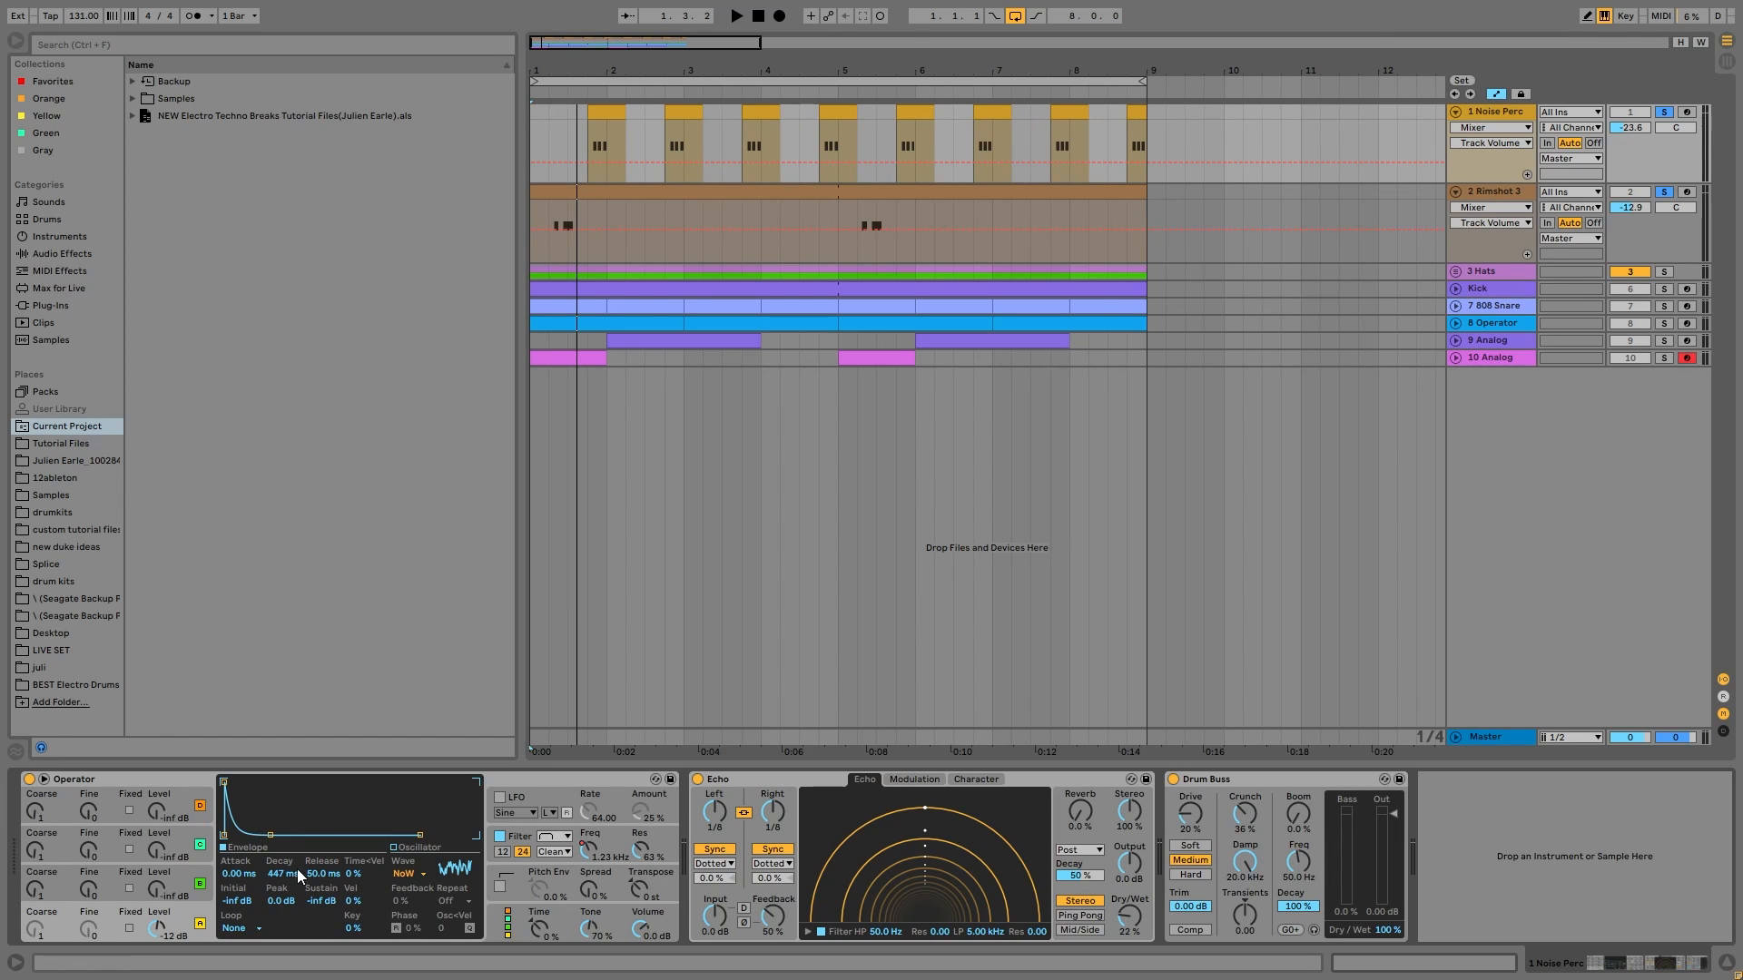
left_click(601, 843)
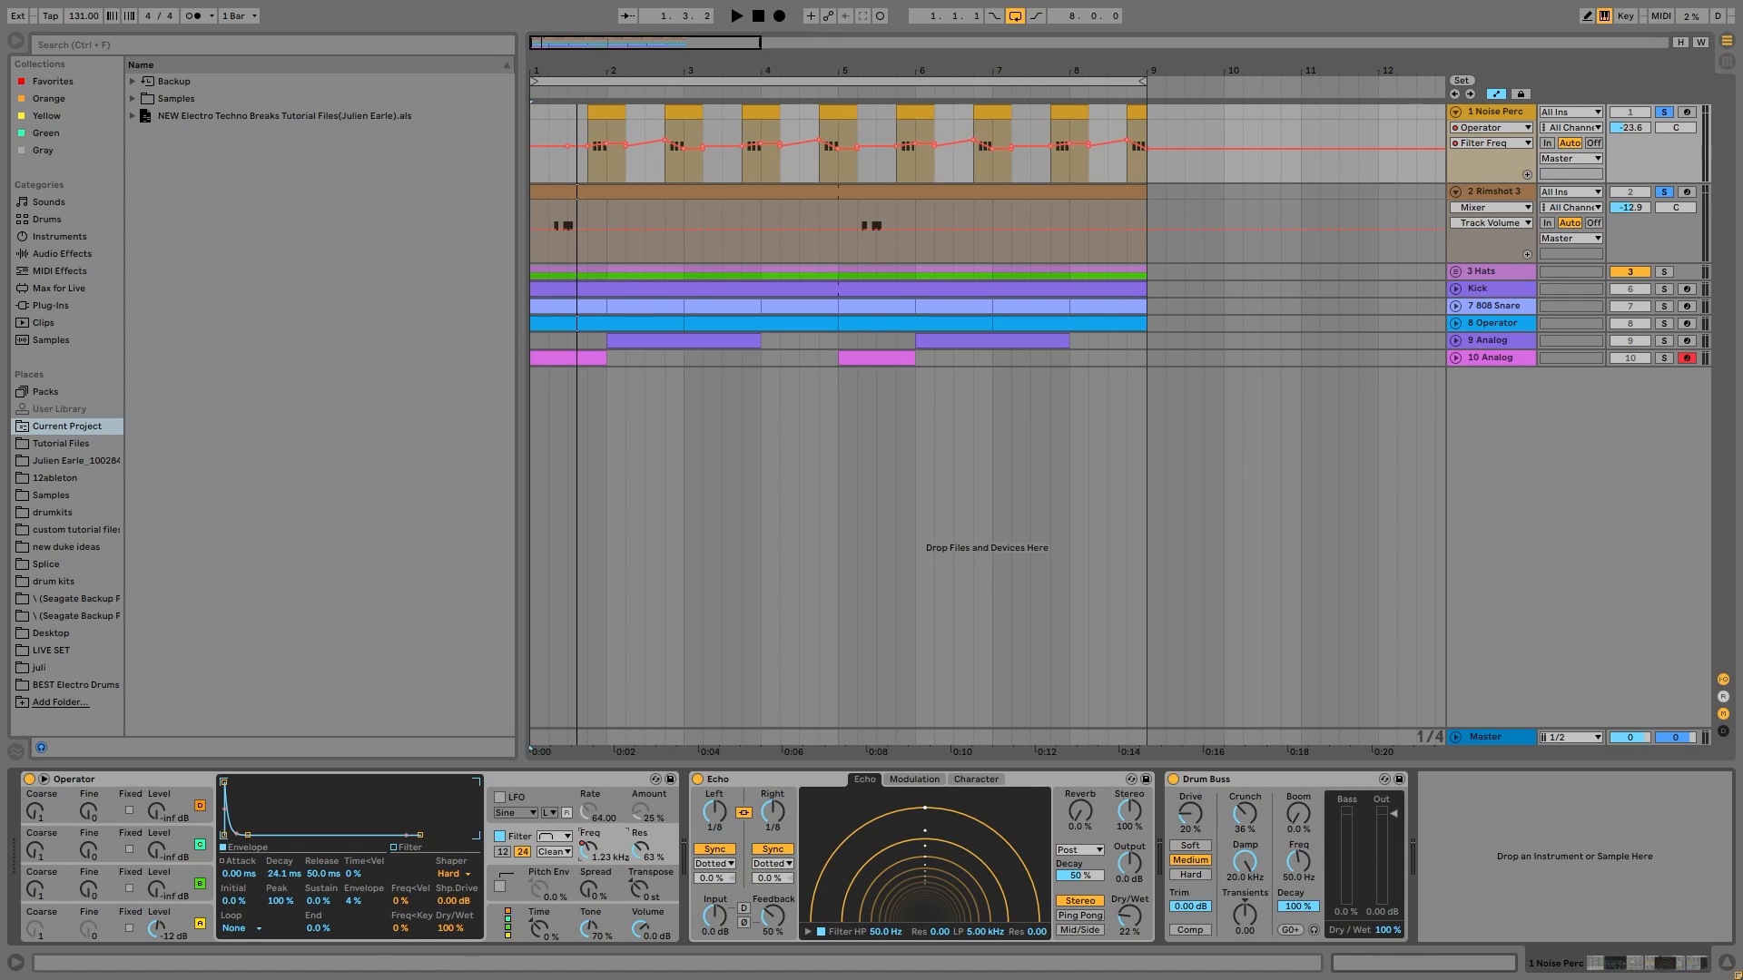
left_click(587, 176)
key("space")
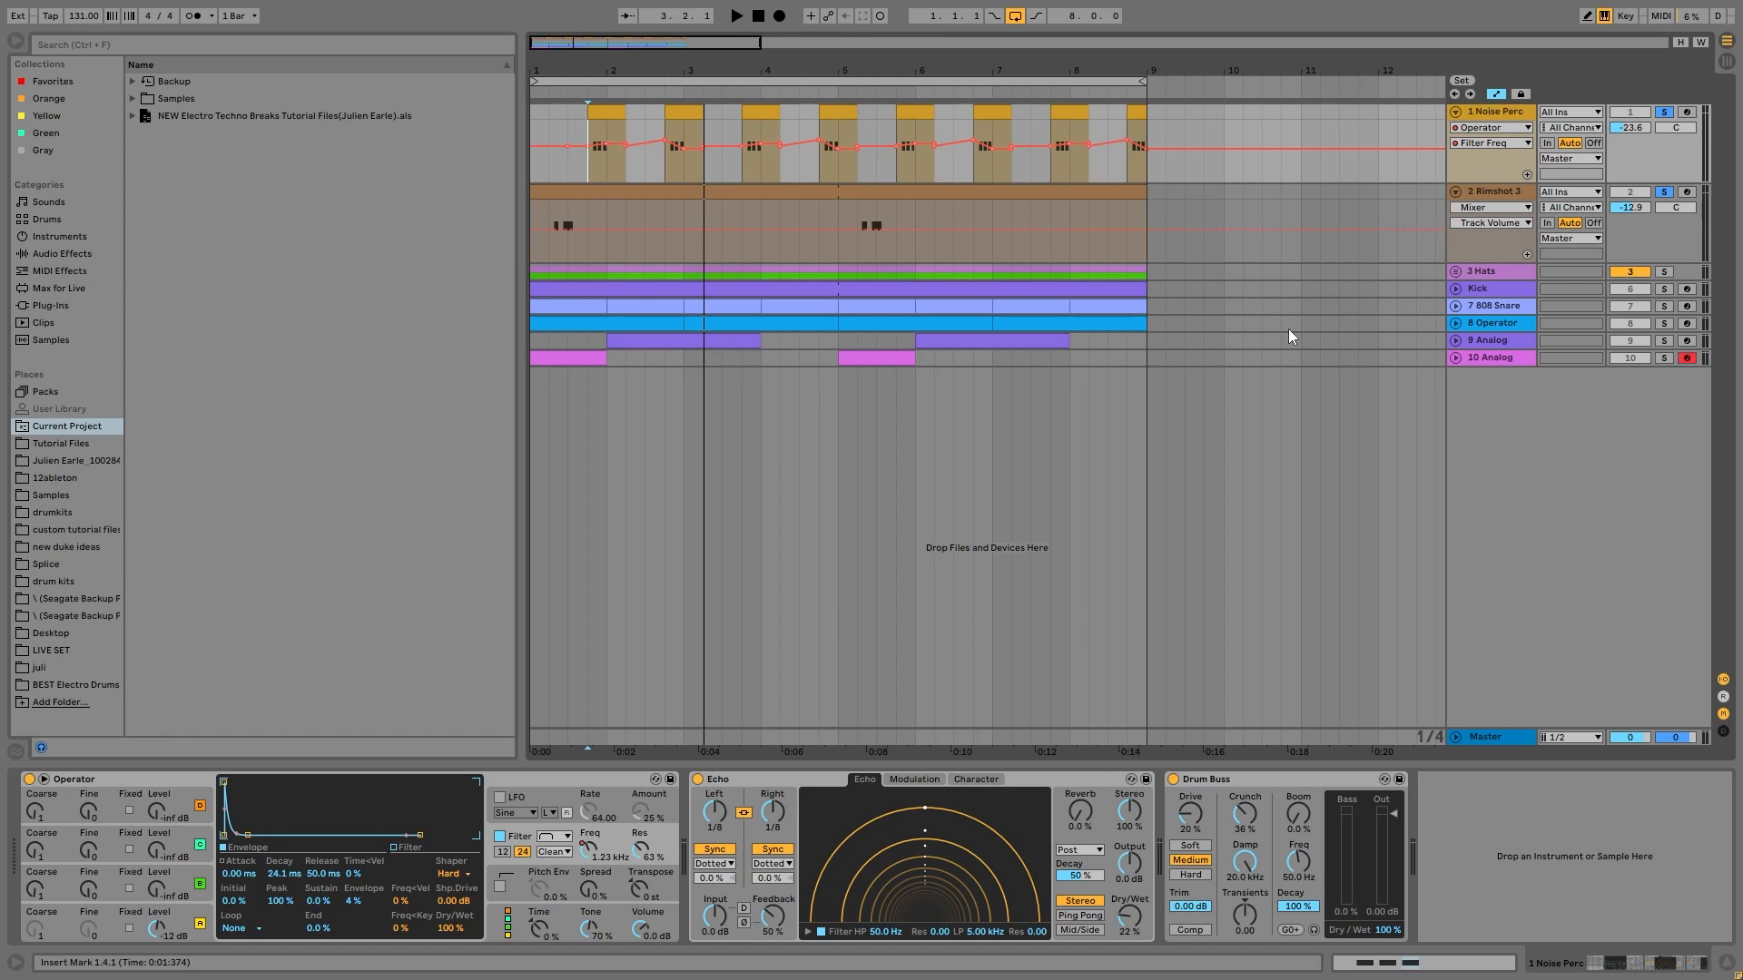
Show the Rimshot 3 clip's device chain, play it from the start, and clear the solo on both percussion tracks
left_click(552, 209)
key("space")
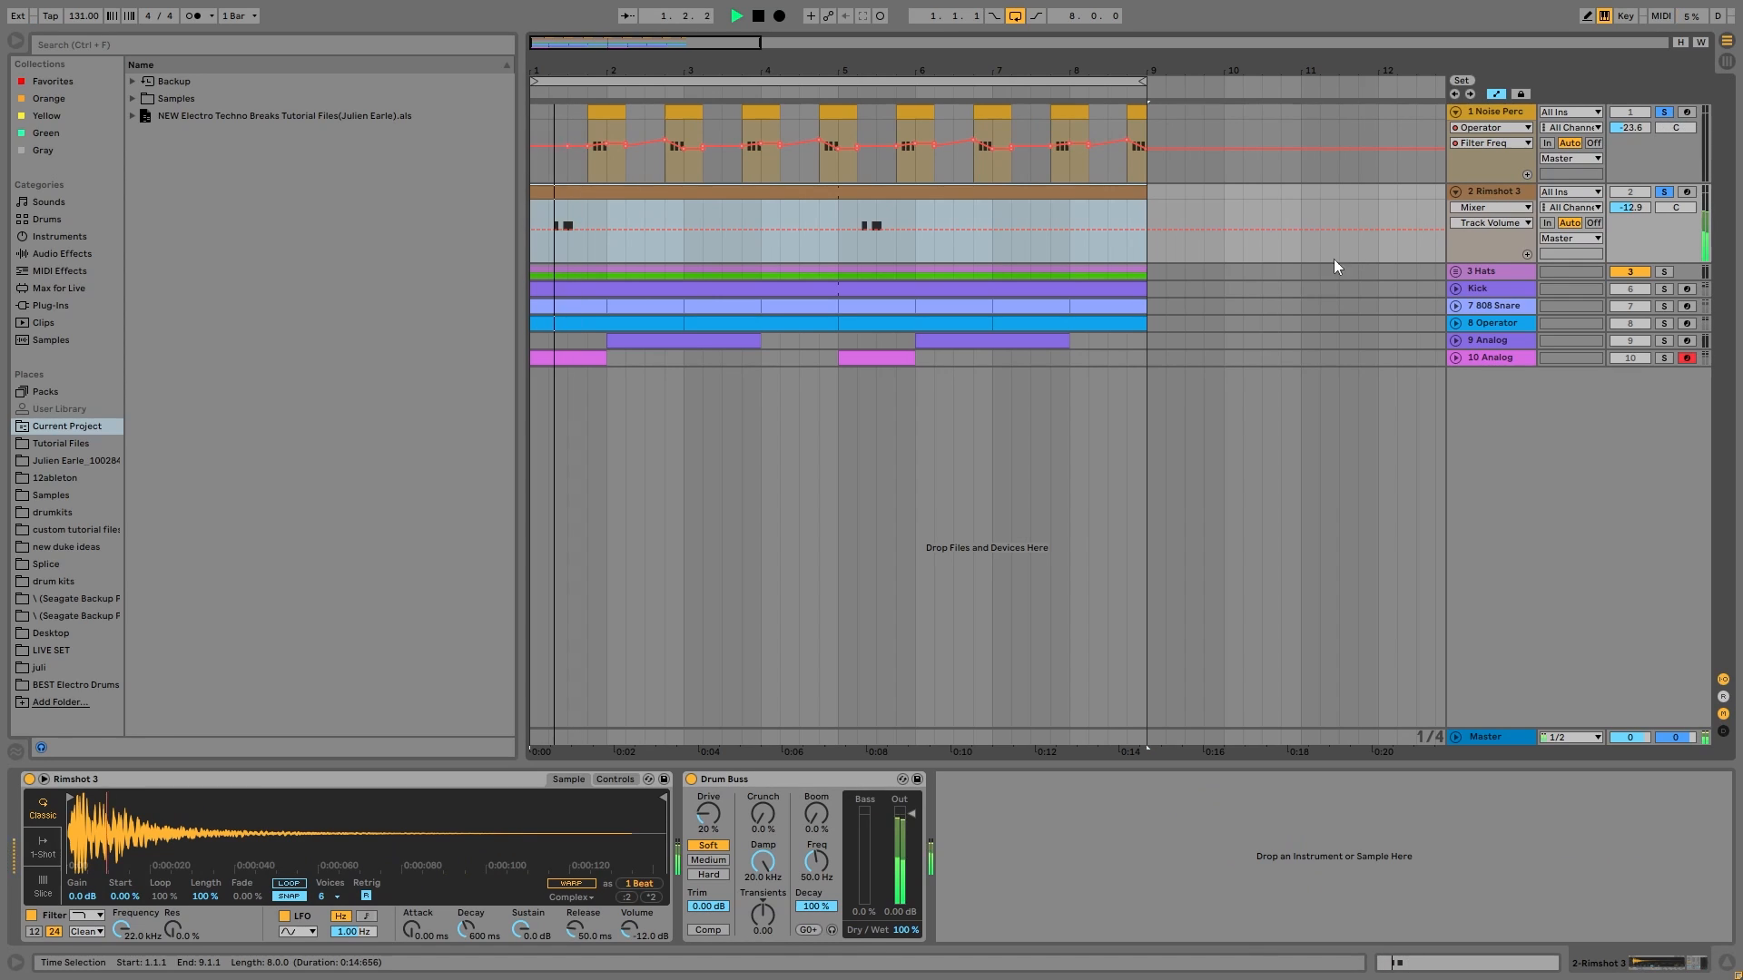
key("space")
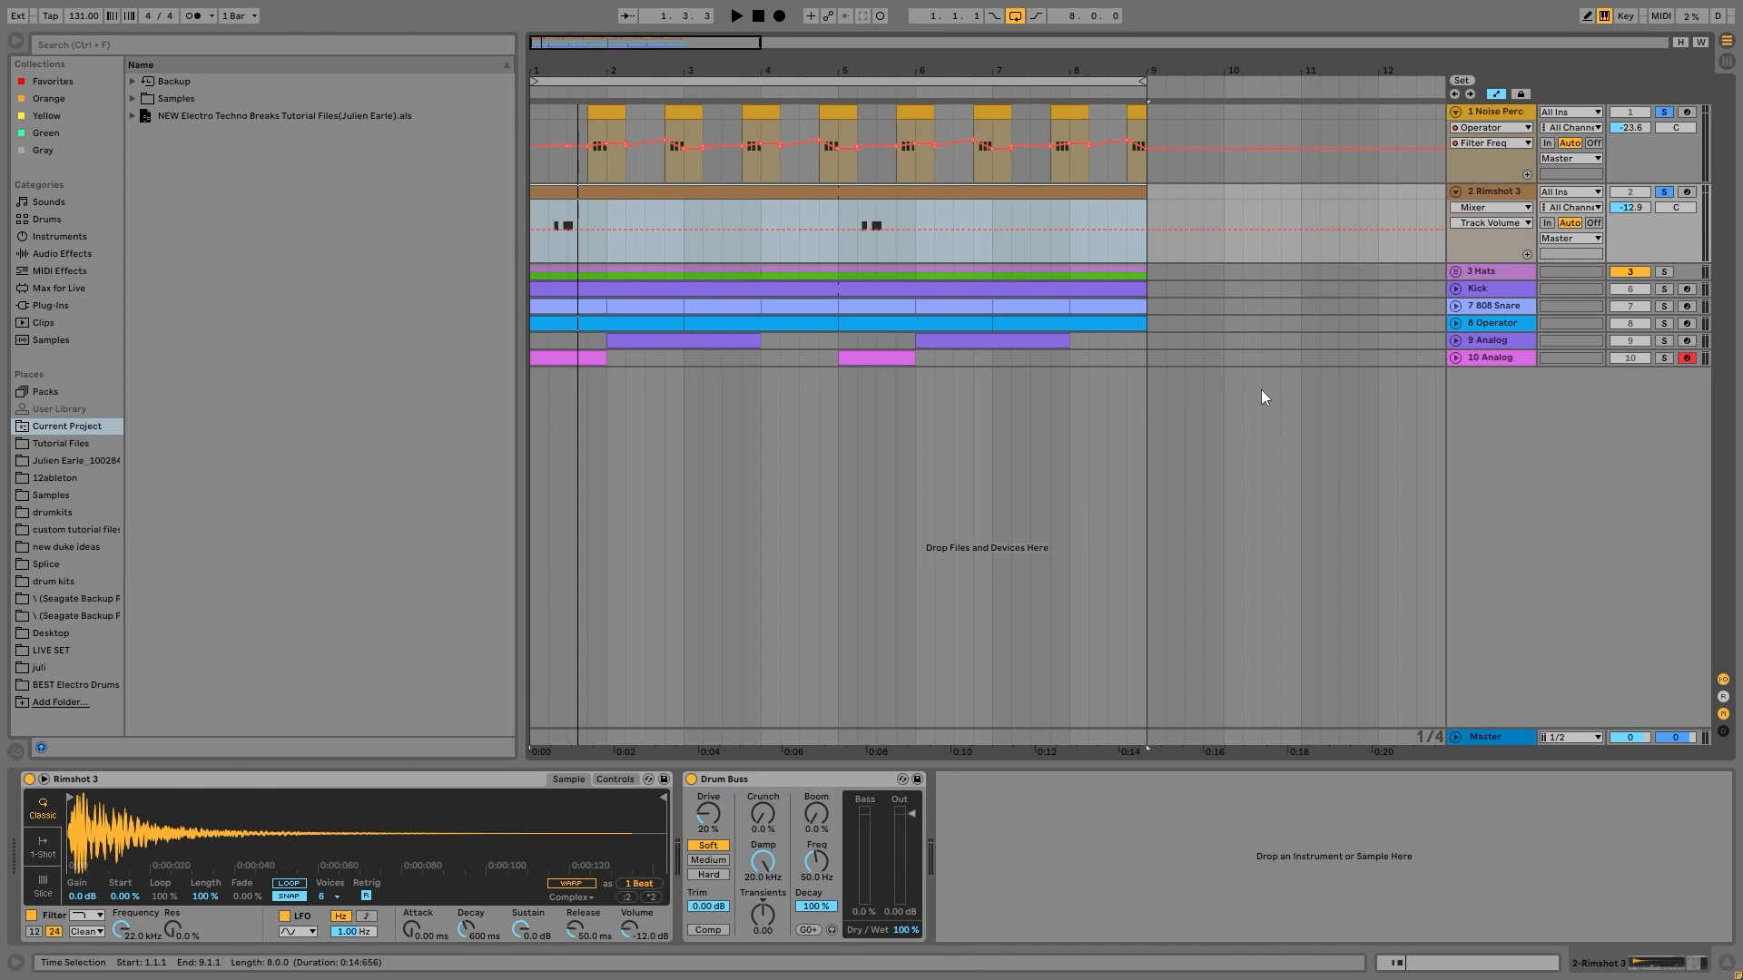
left_click(1664, 195)
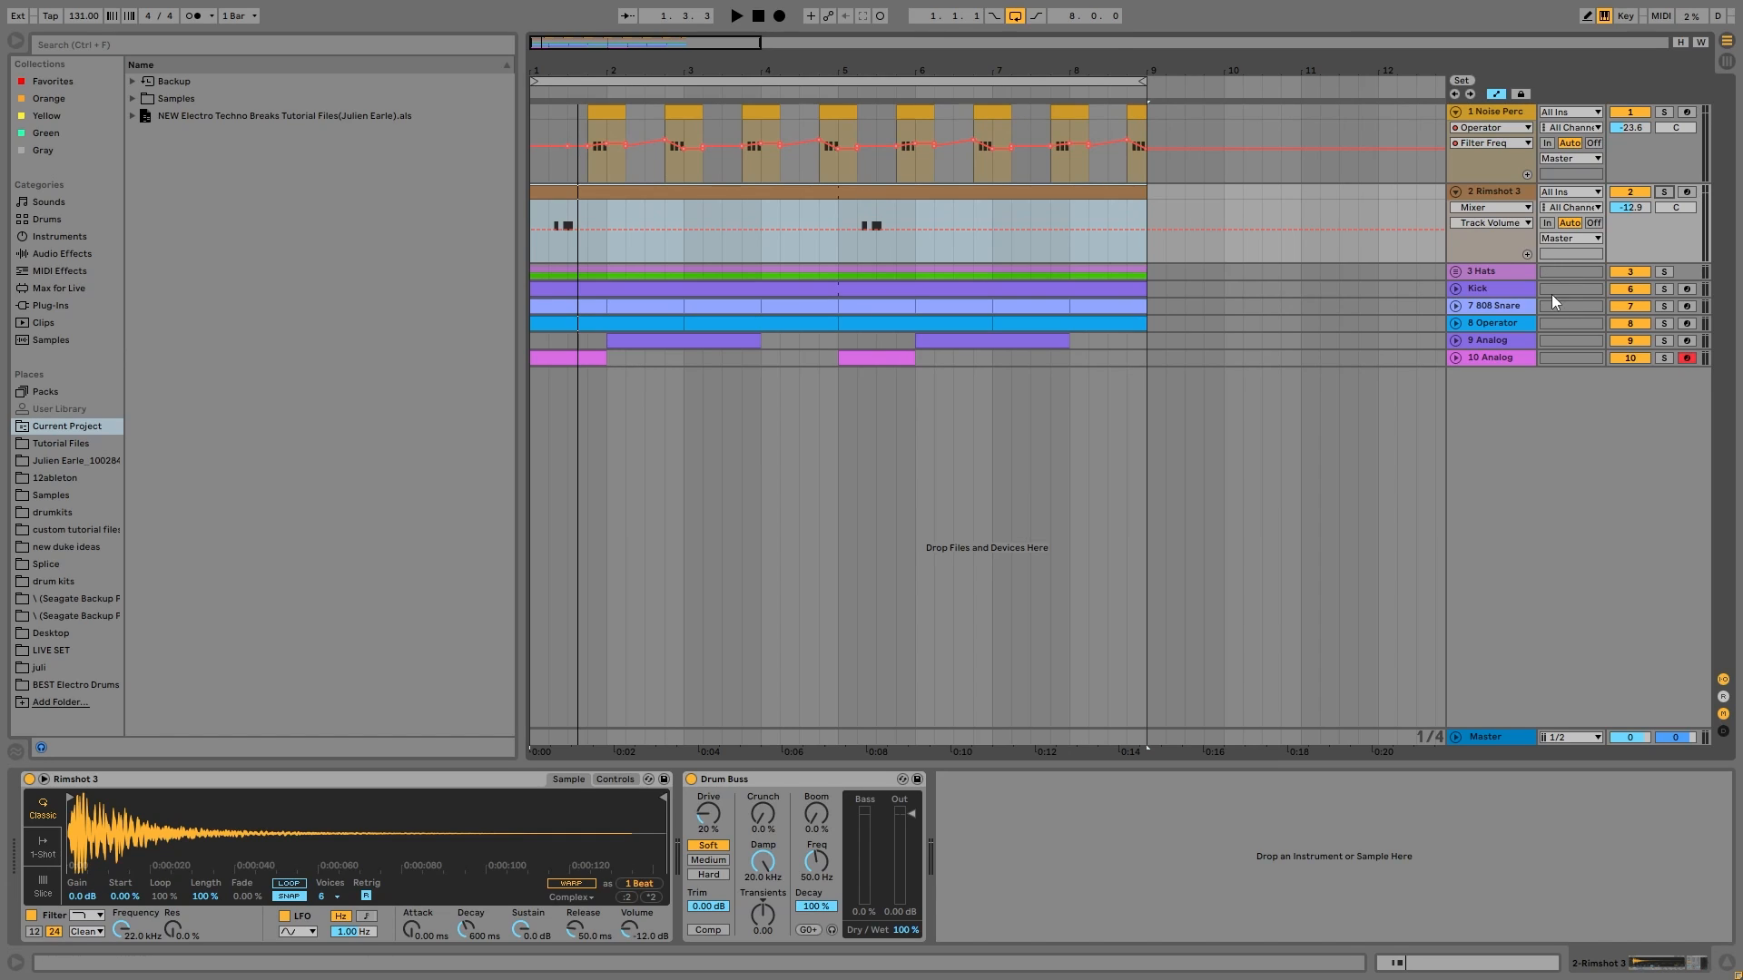
Solo the Hats, Kick and 808 Snare tracks together and start playback
left_click(1505, 271)
left_click(1516, 306, "shift")
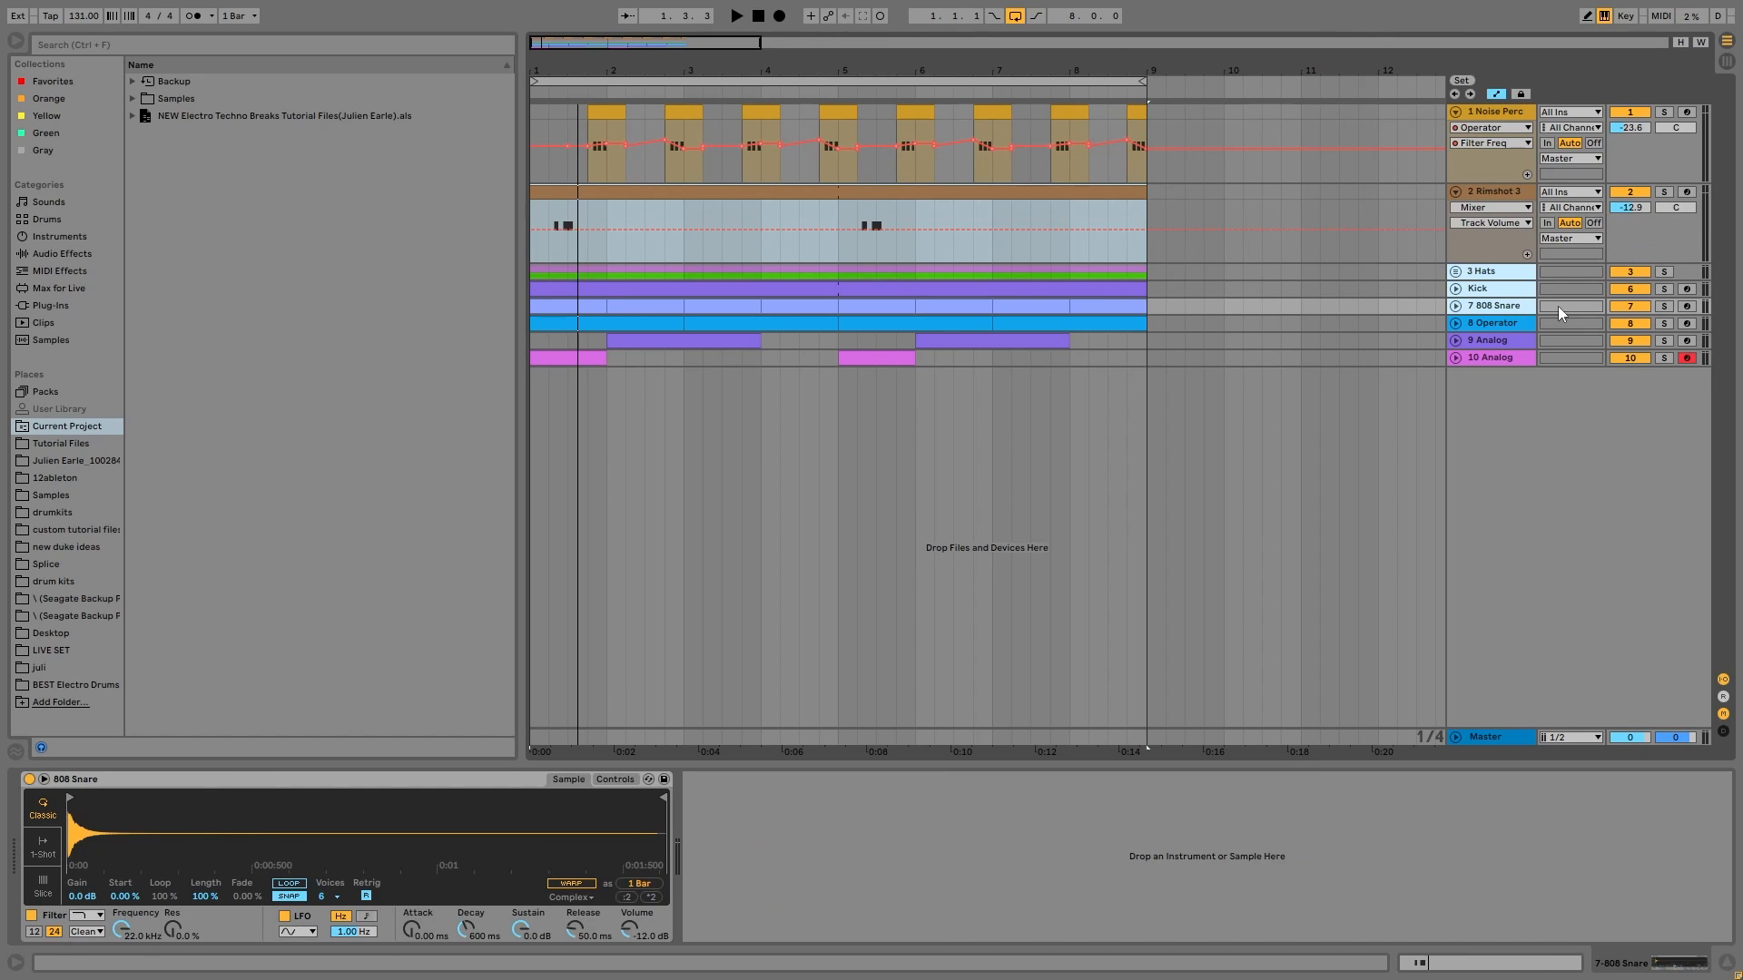
left_click(1667, 306)
key("space")
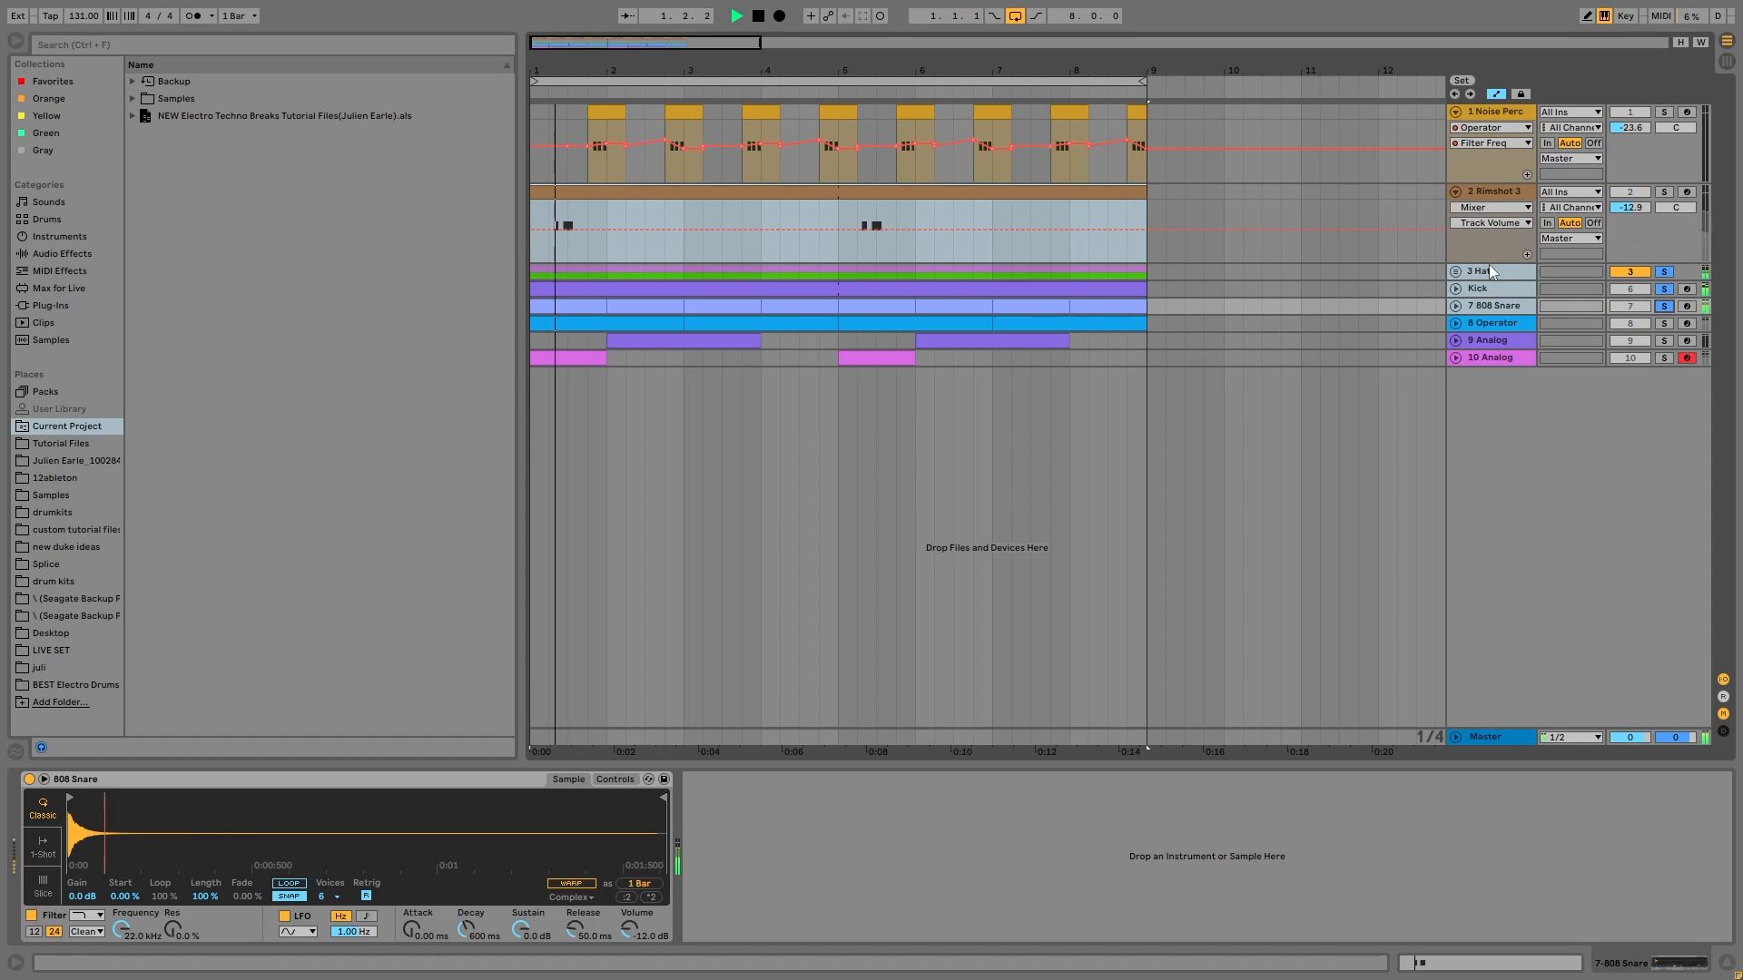
Unfold the Hats group and the Kick and 808 Snare tracks during playback, and stop playback
left_click(1486, 272)
left_click(1455, 271)
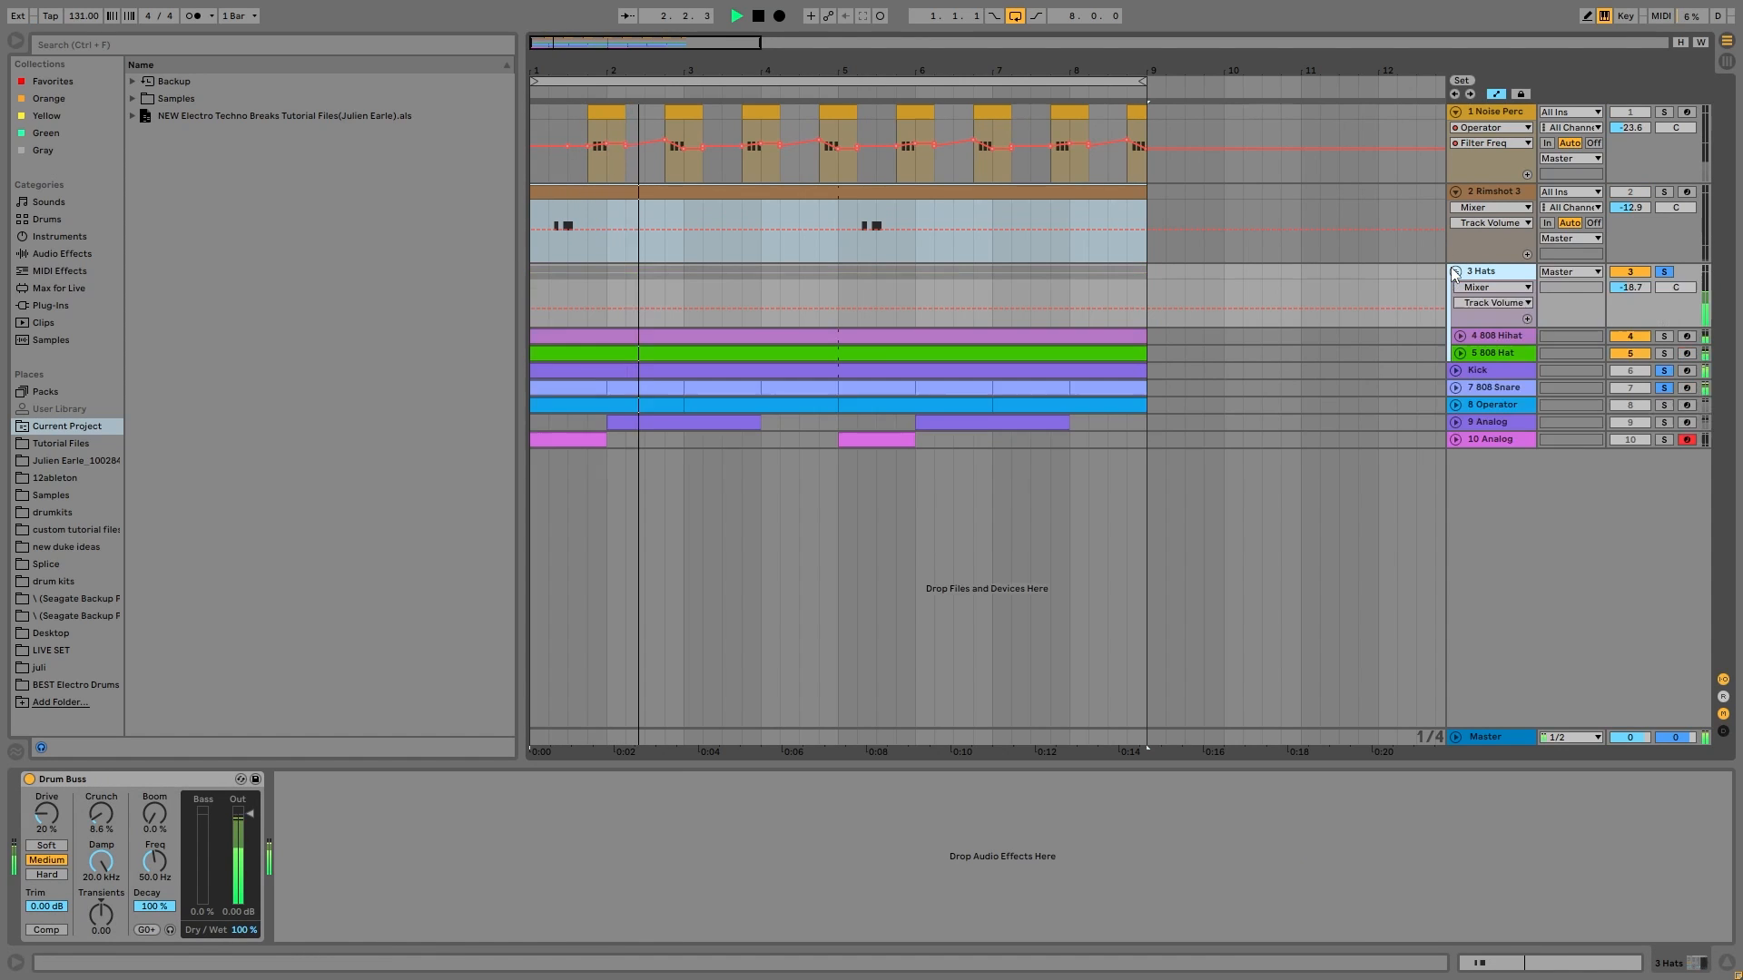
left_click(1455, 370)
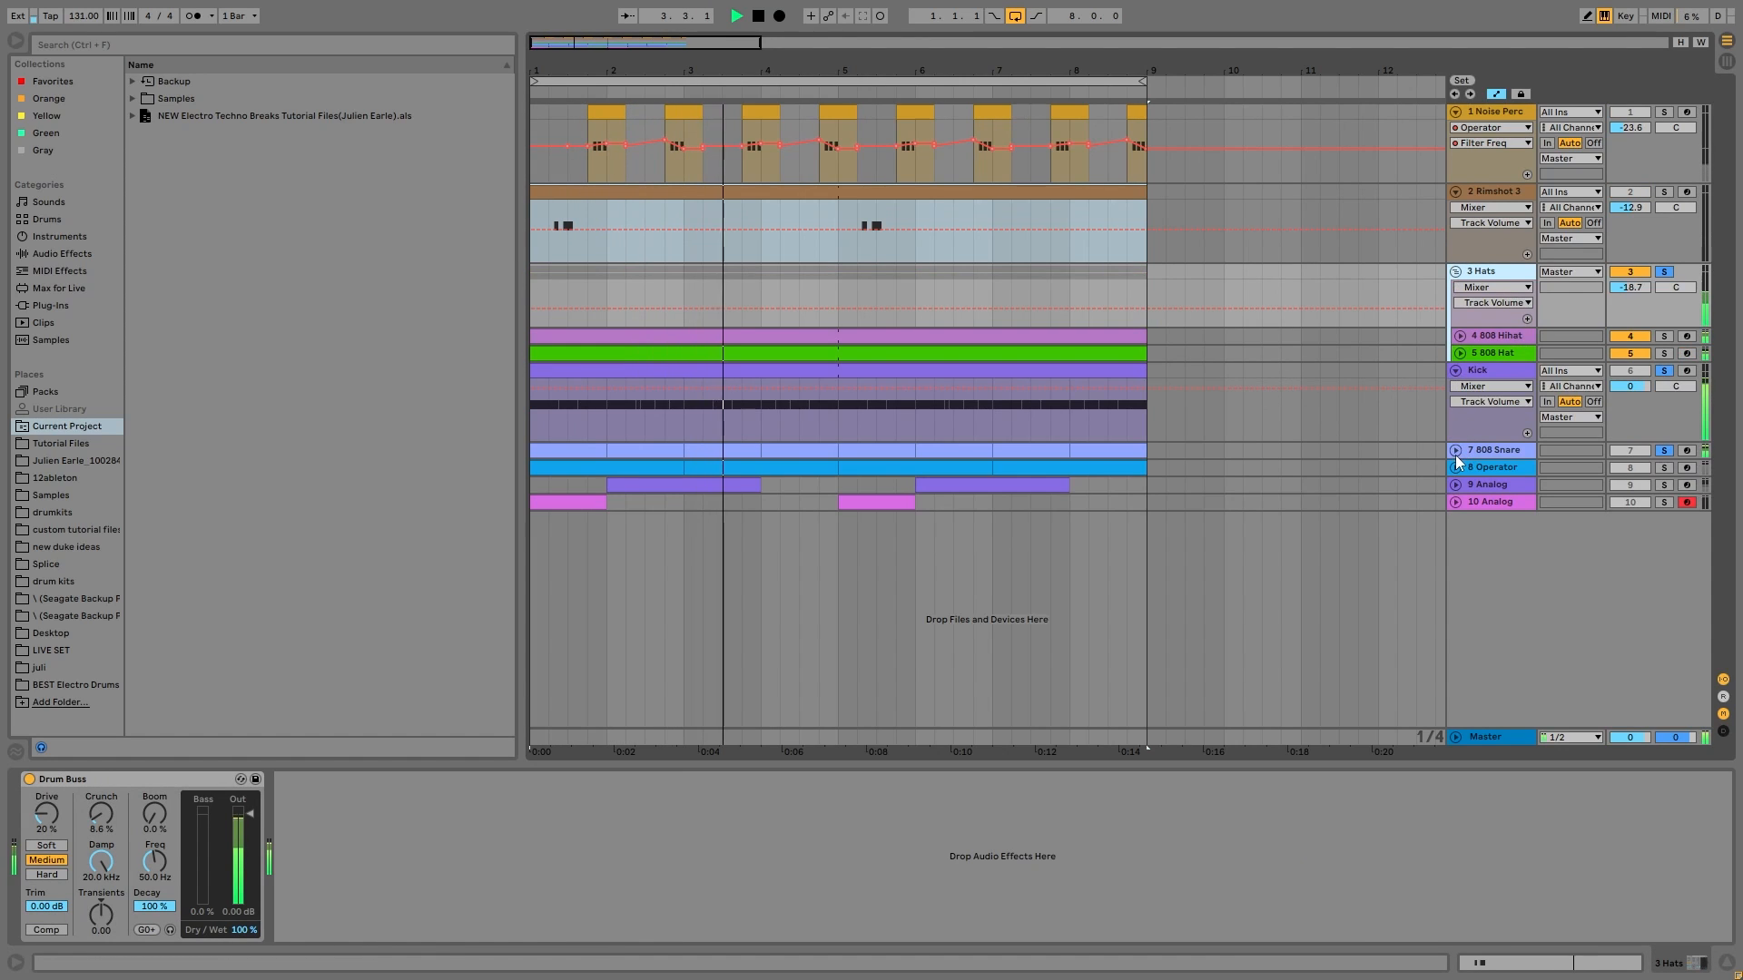
left_click(1455, 450)
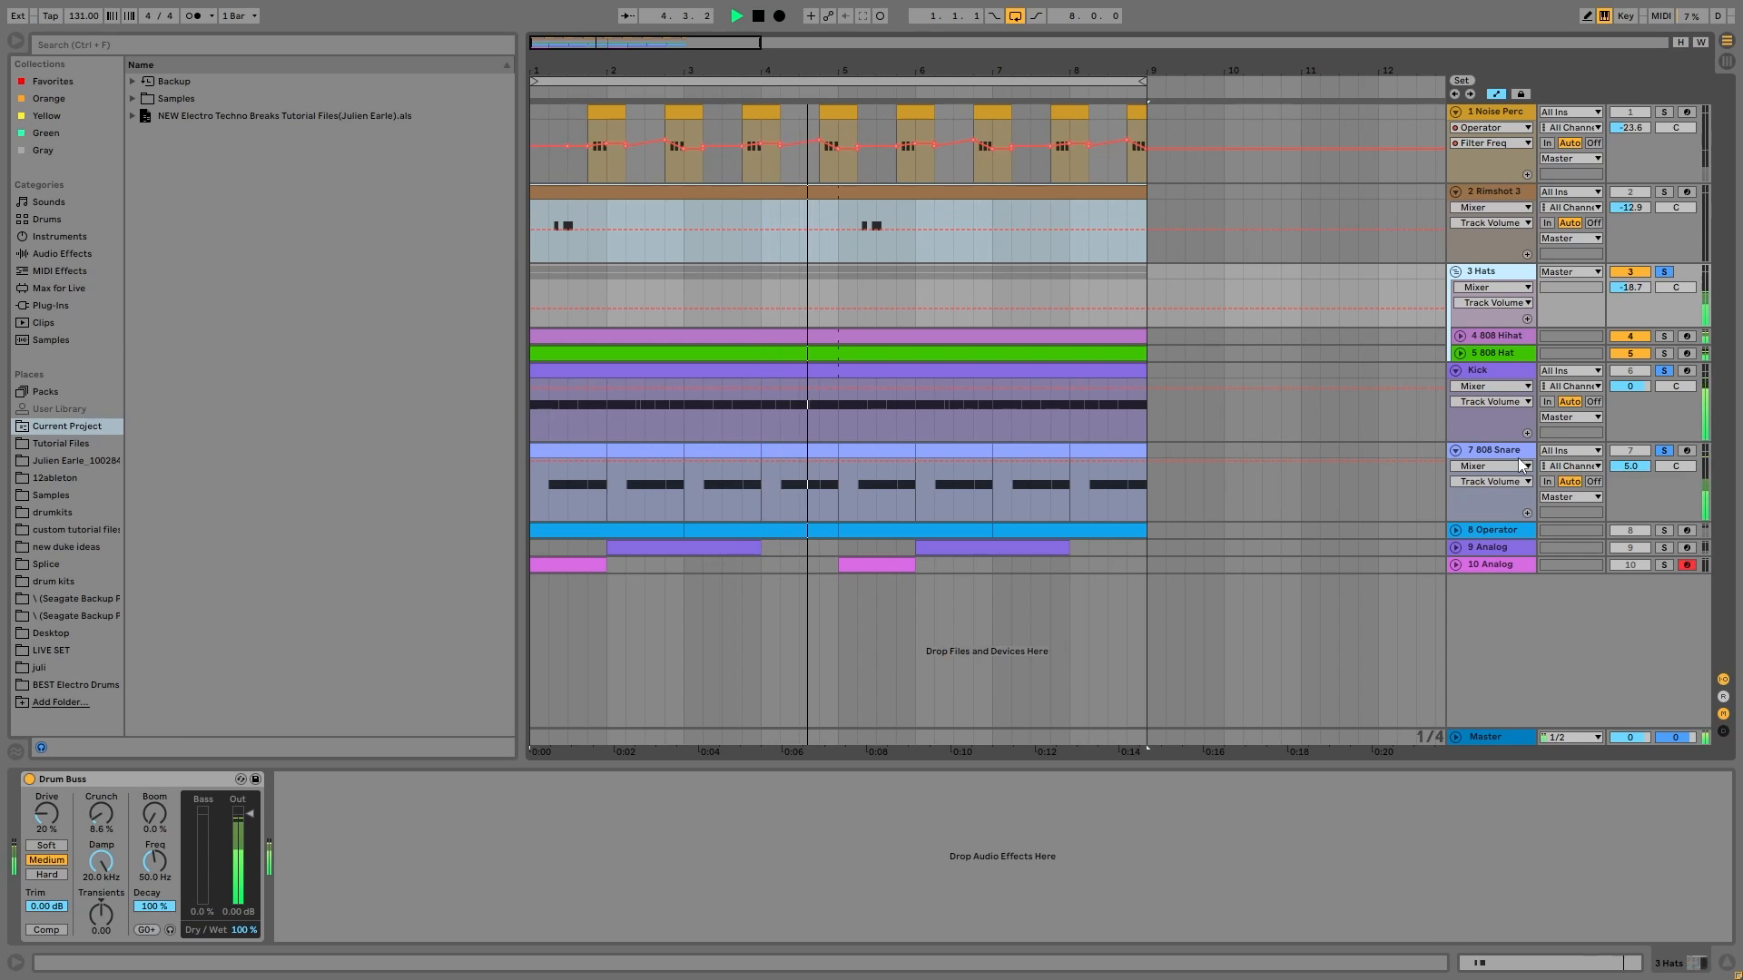
key("space")
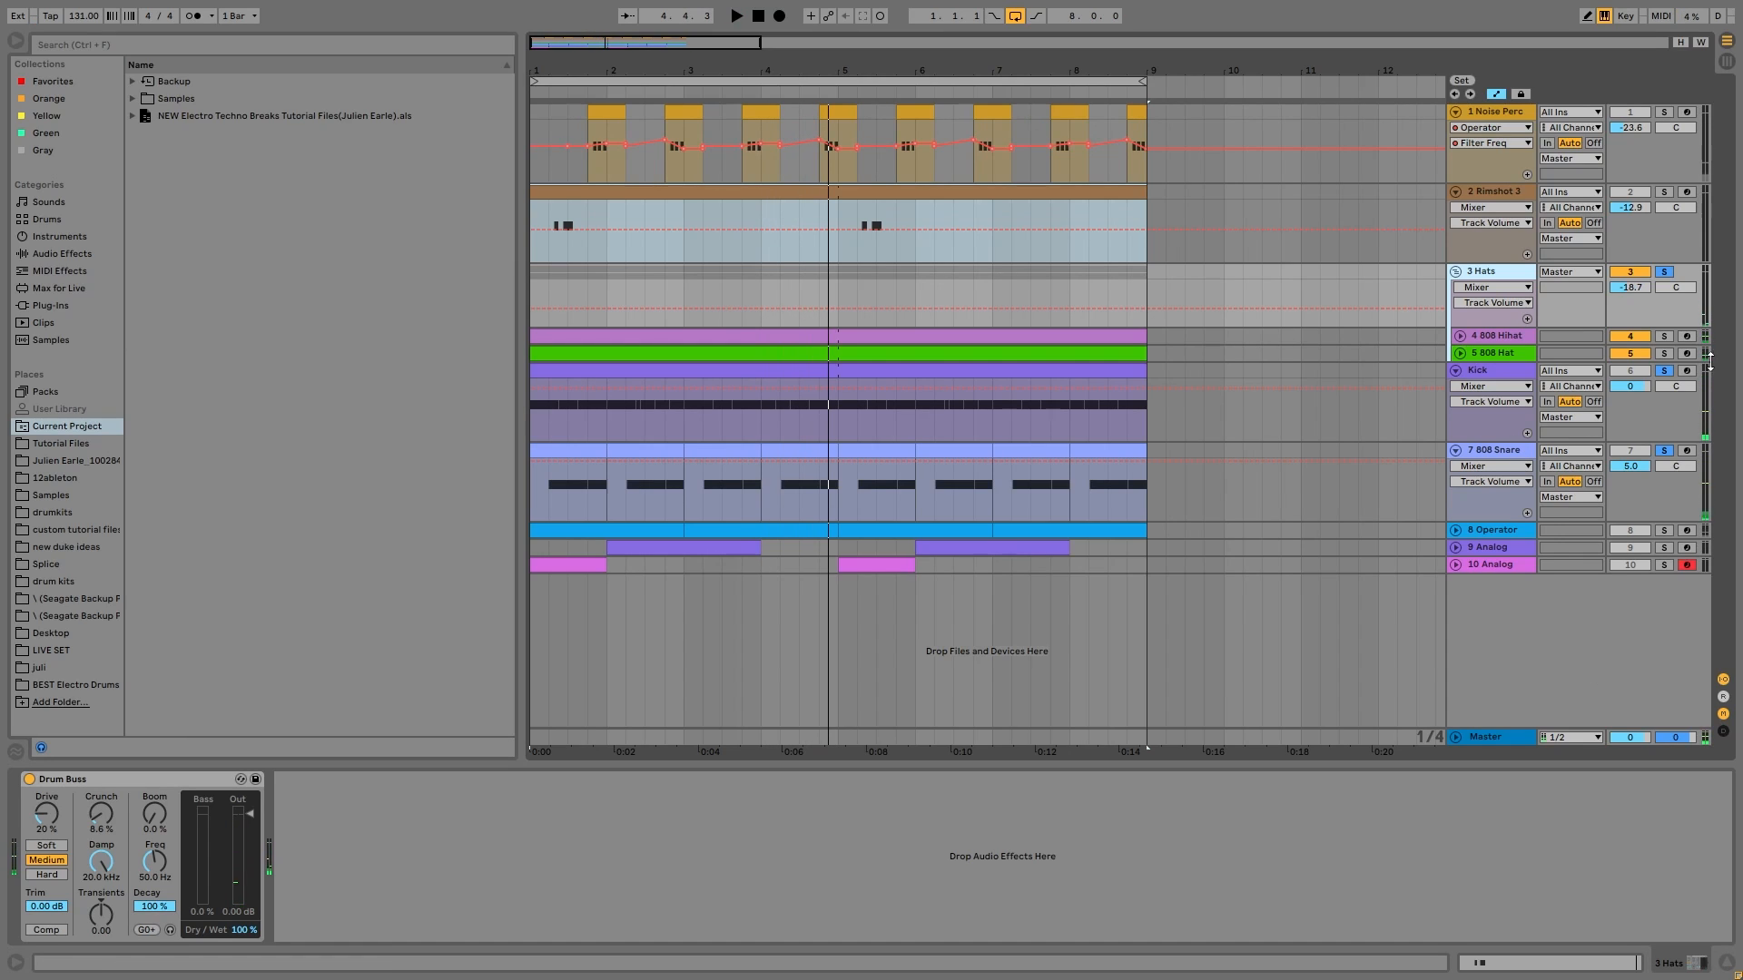
Unsolo the Hats group and play only the Kick and 808 Snare tracks together
left_click(1663, 272)
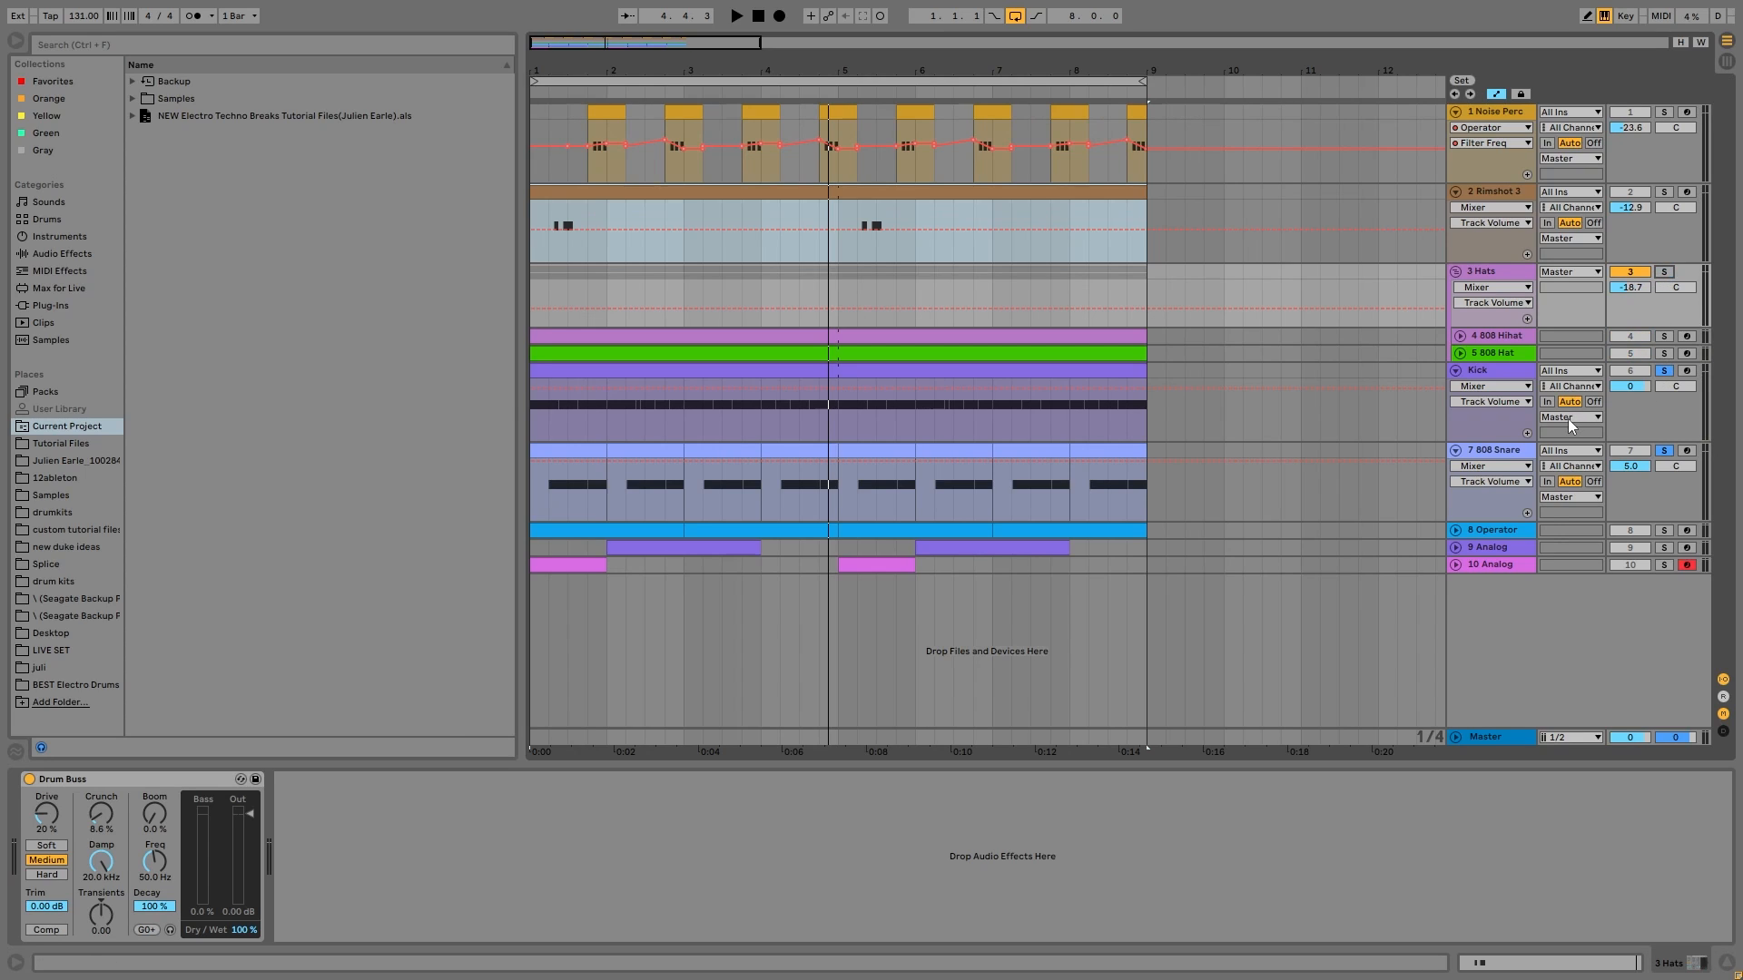
key("space")
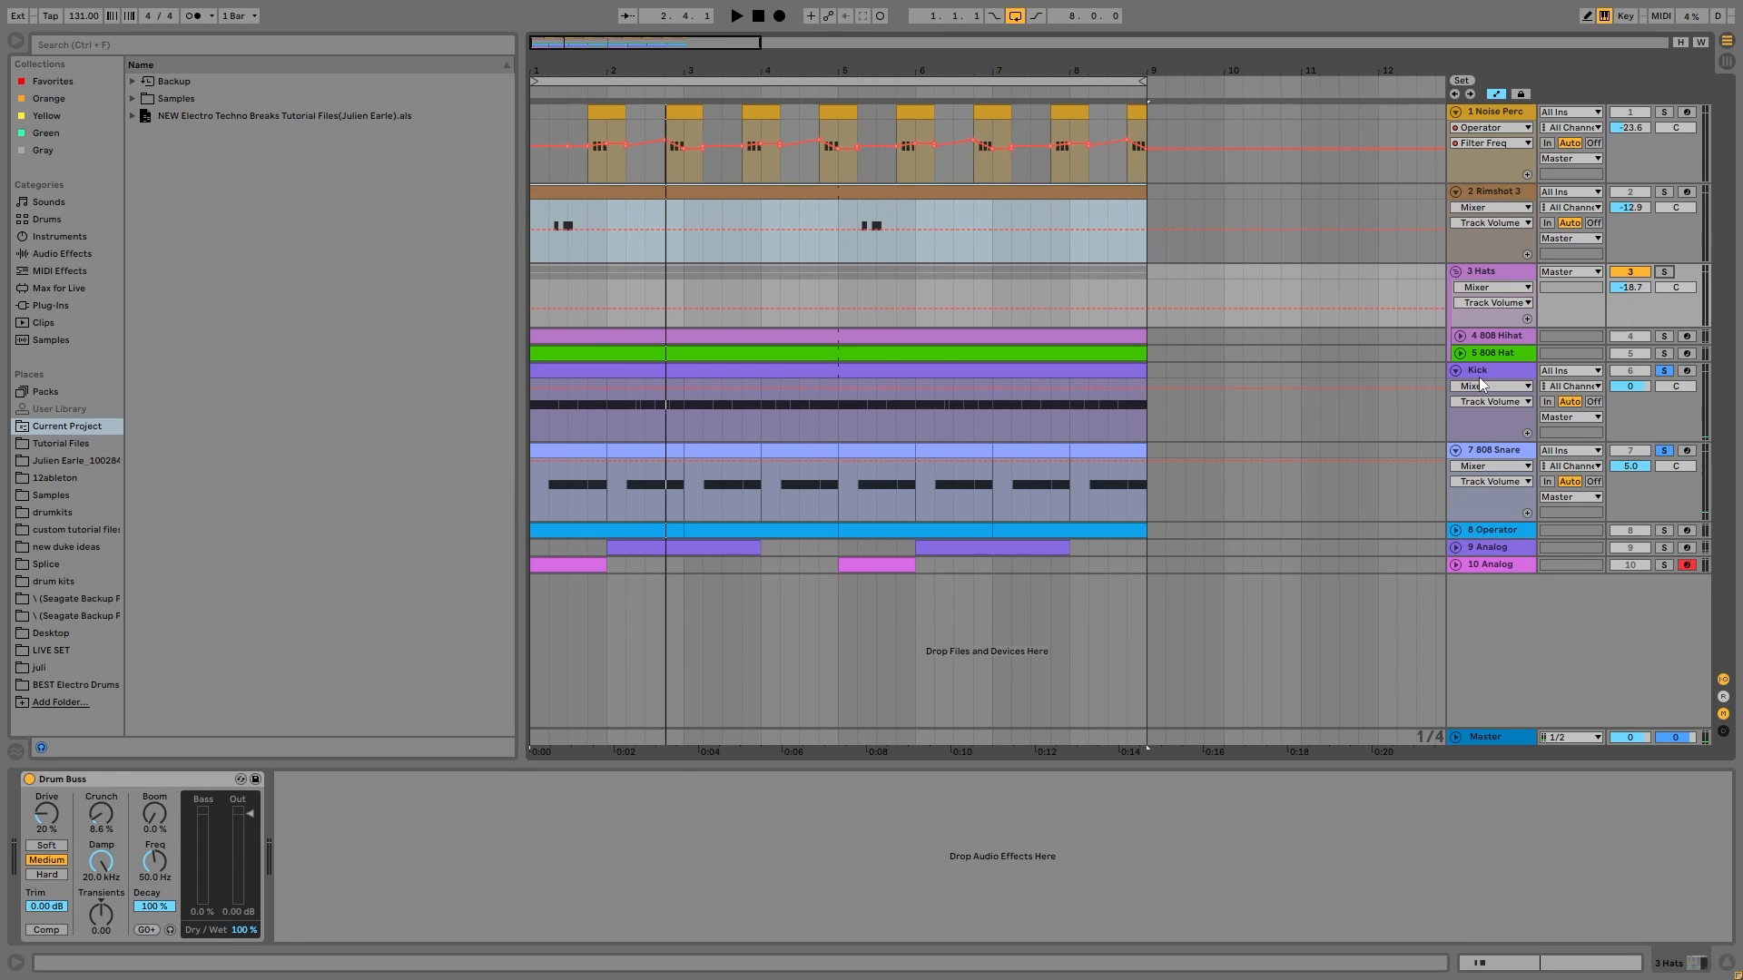
left_click(1479, 378)
left_click(1511, 458)
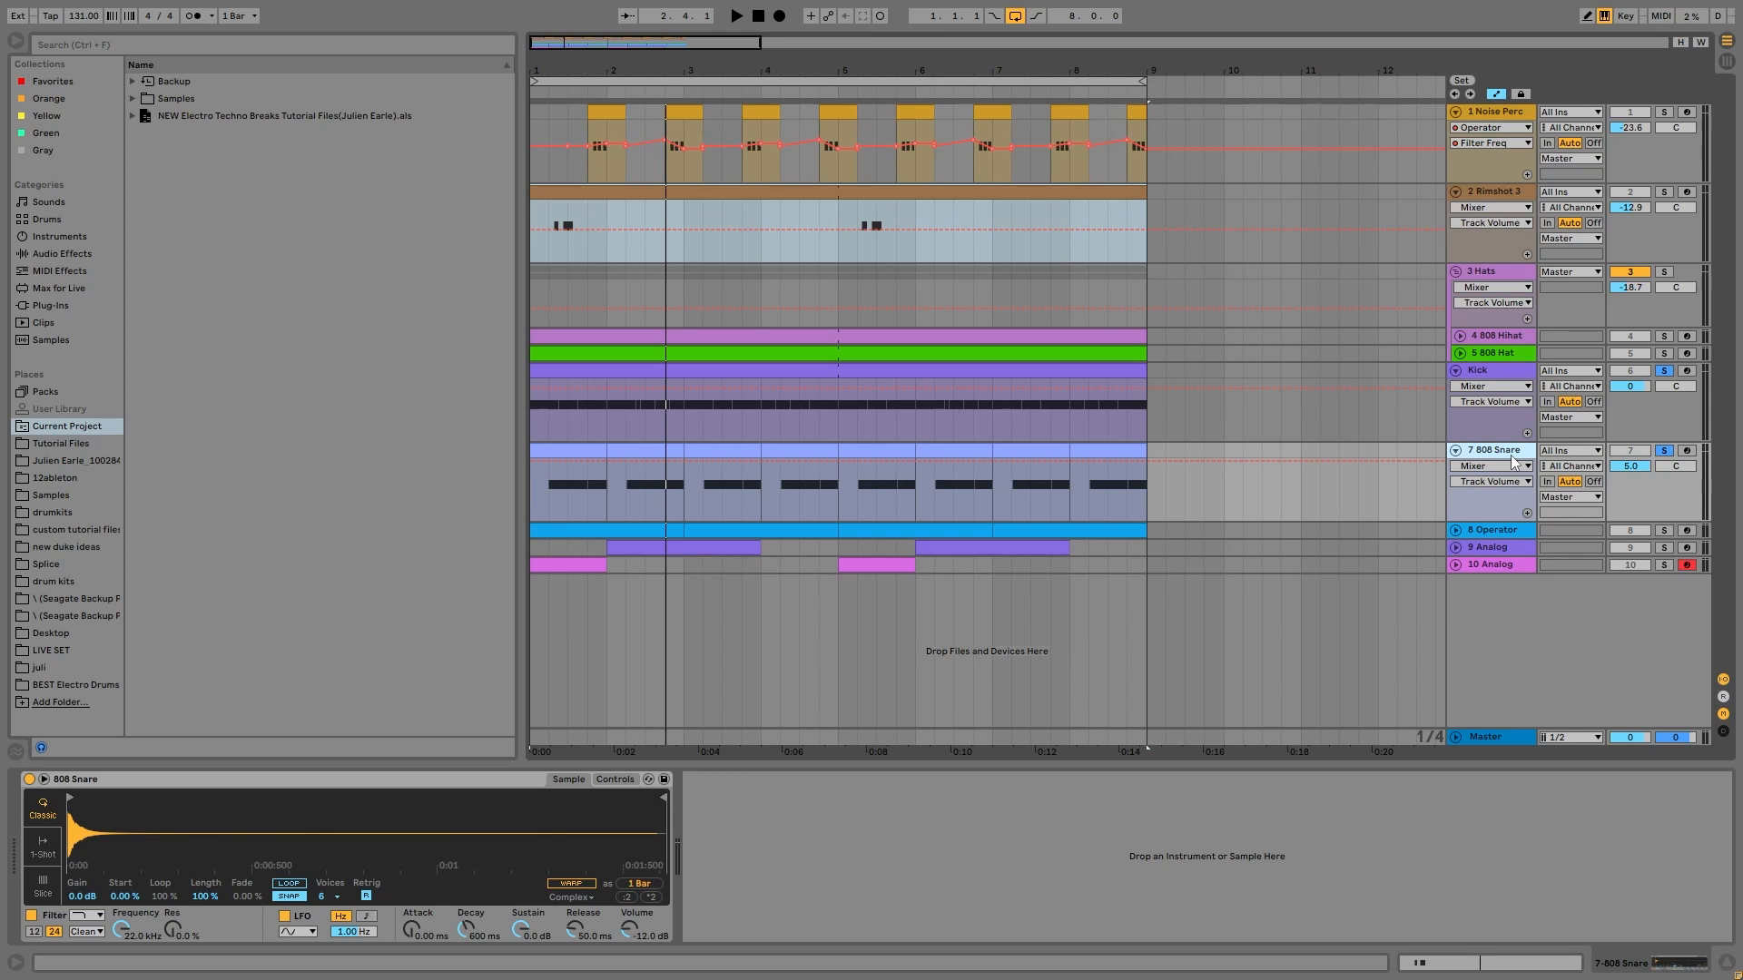
key("space")
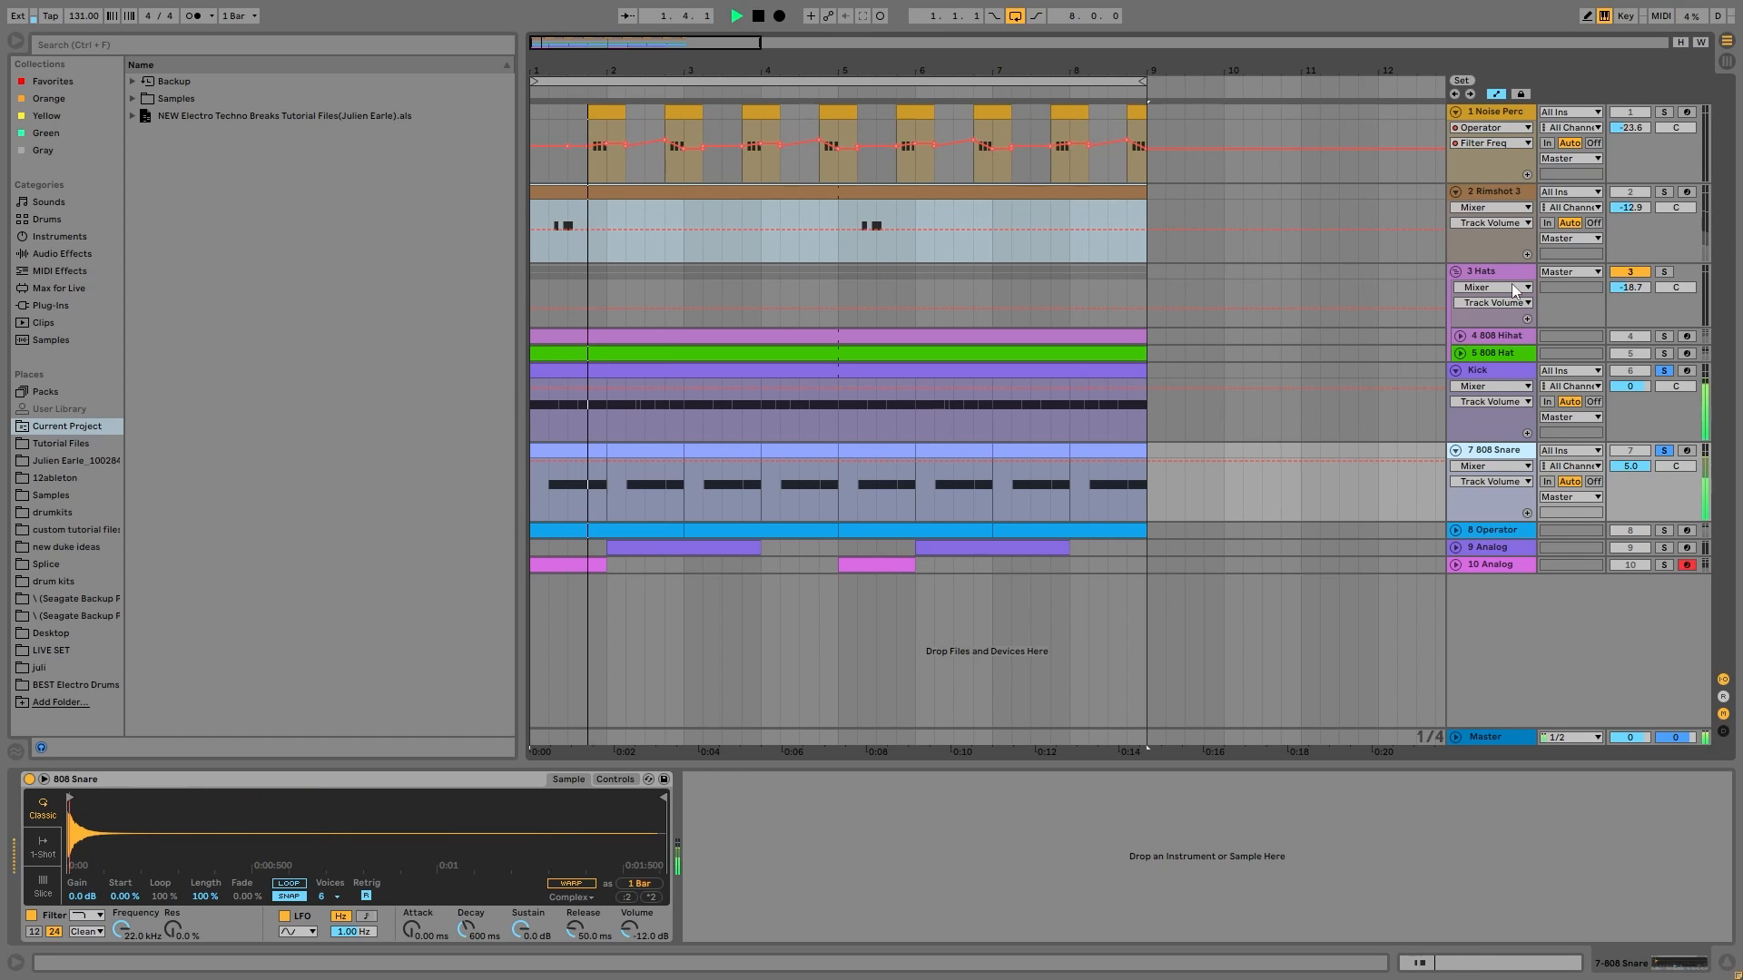
Compare the sampler devices of the Kick and 808 Snare tracks by switching between the two
left_click(1495, 377)
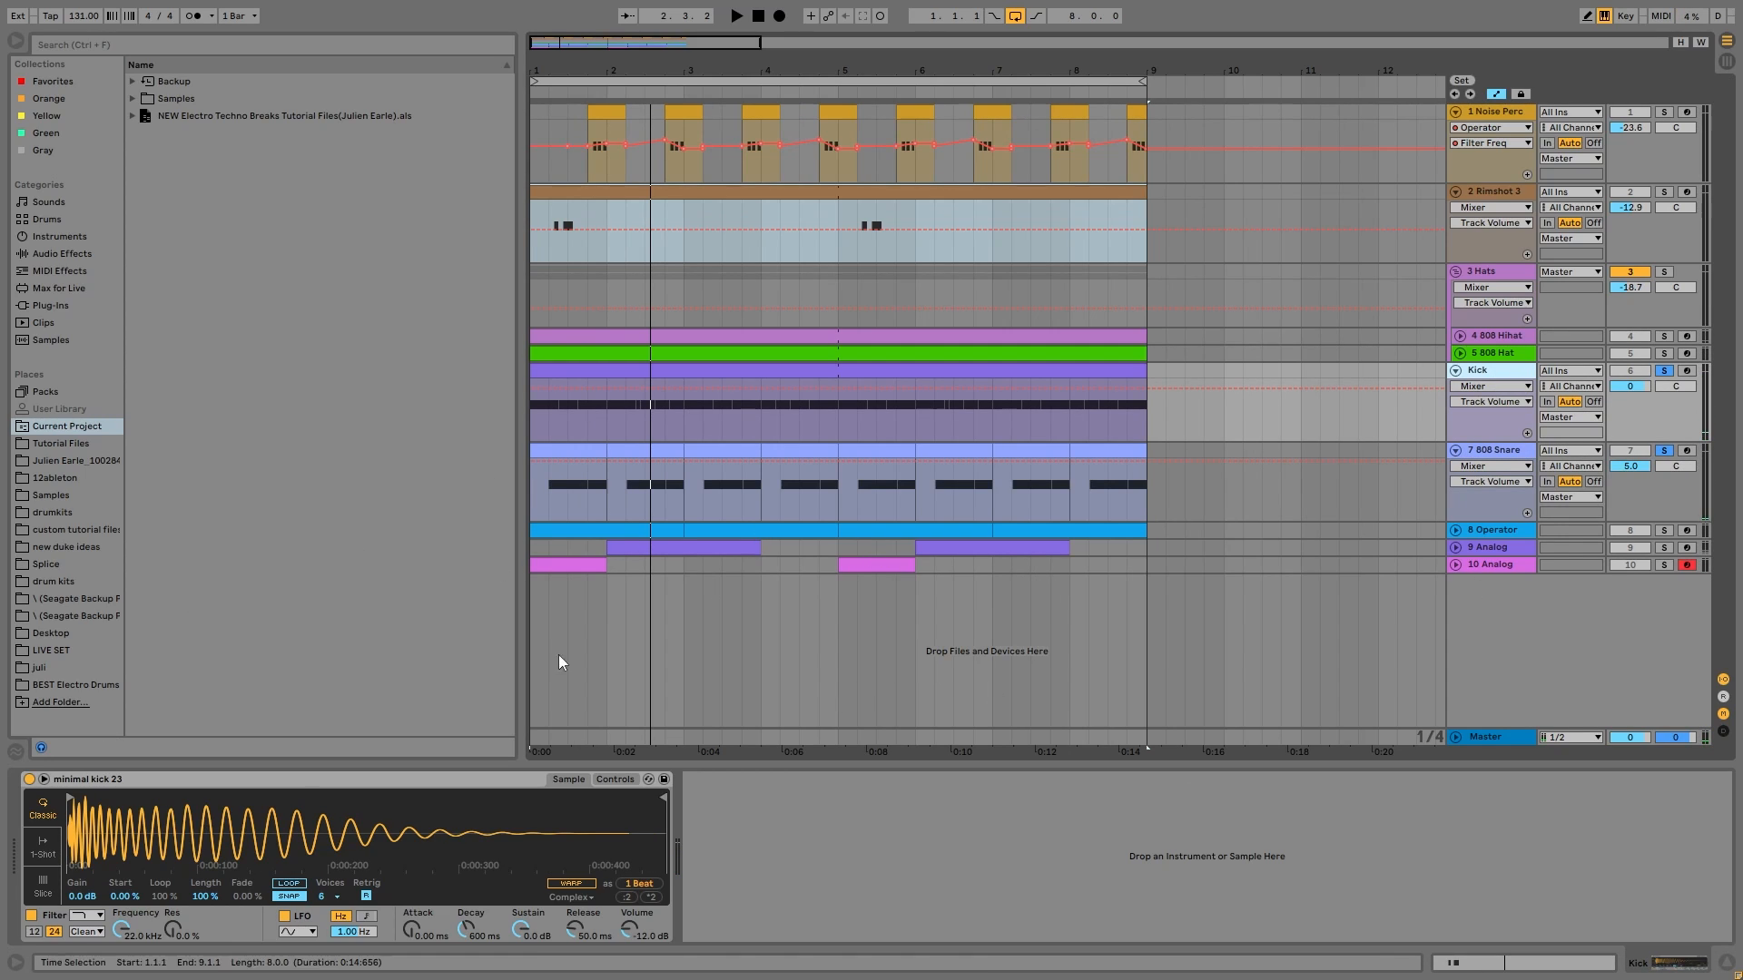
left_click(1489, 458)
left_click(1478, 372)
left_click(1487, 460)
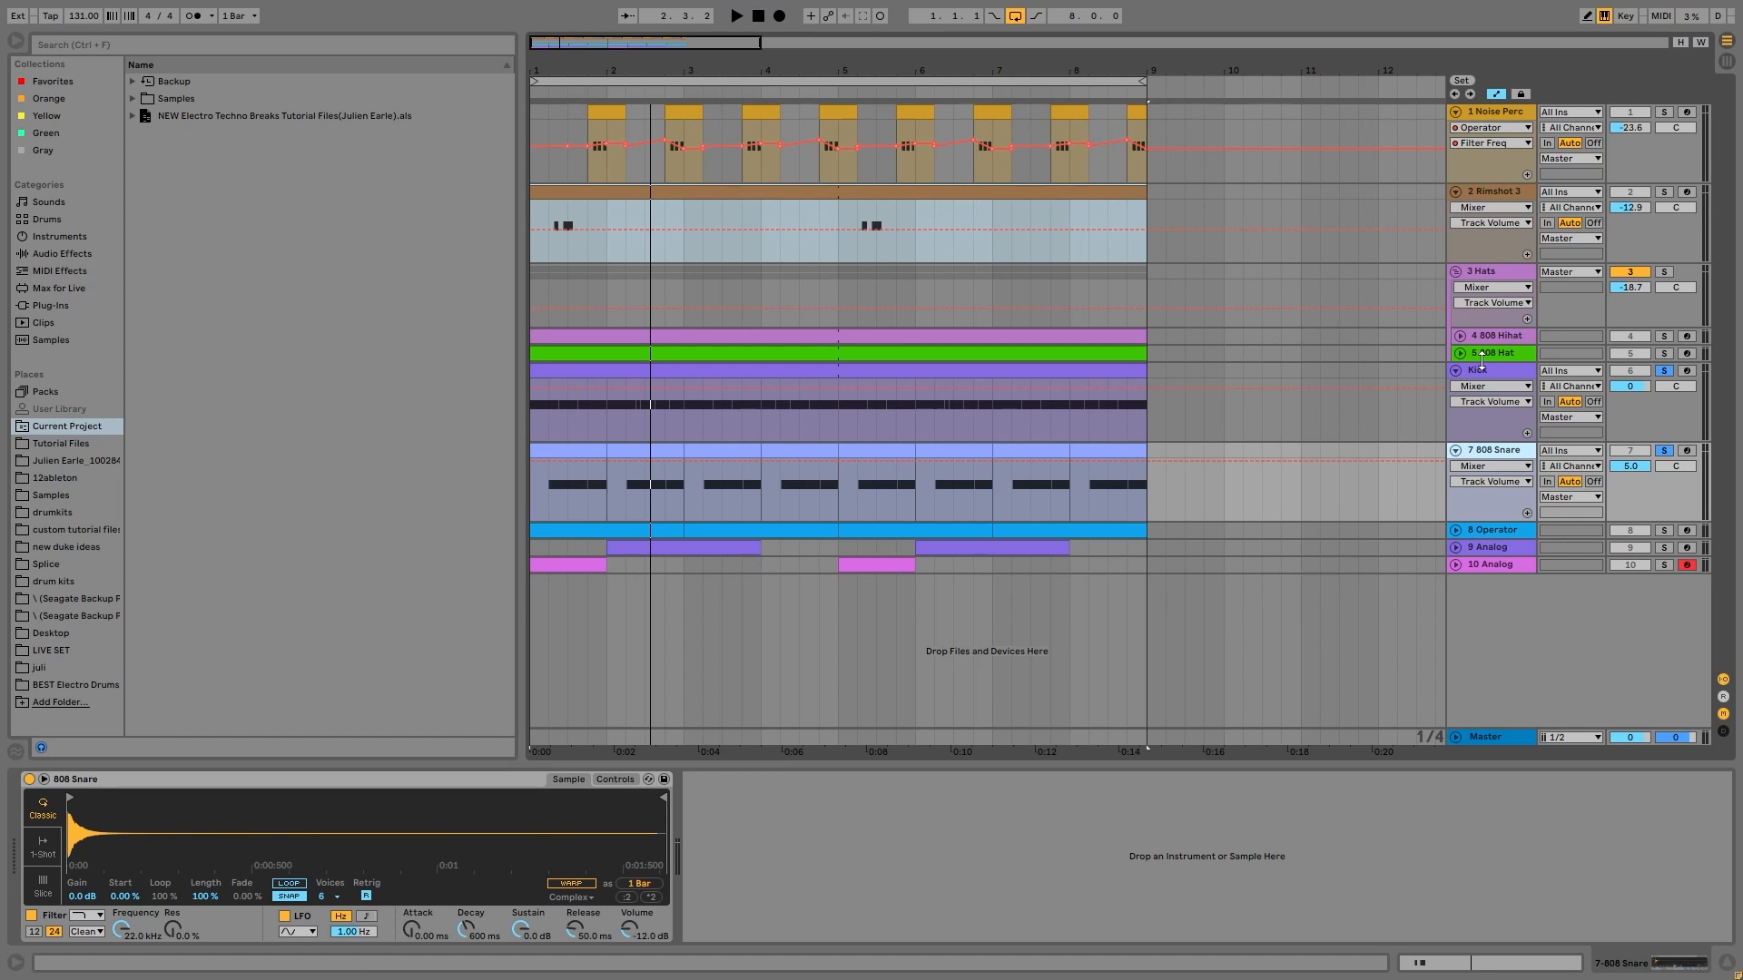
Play the soloed Kick and 808 Snare tracks together, restarting the playback once
key("space")
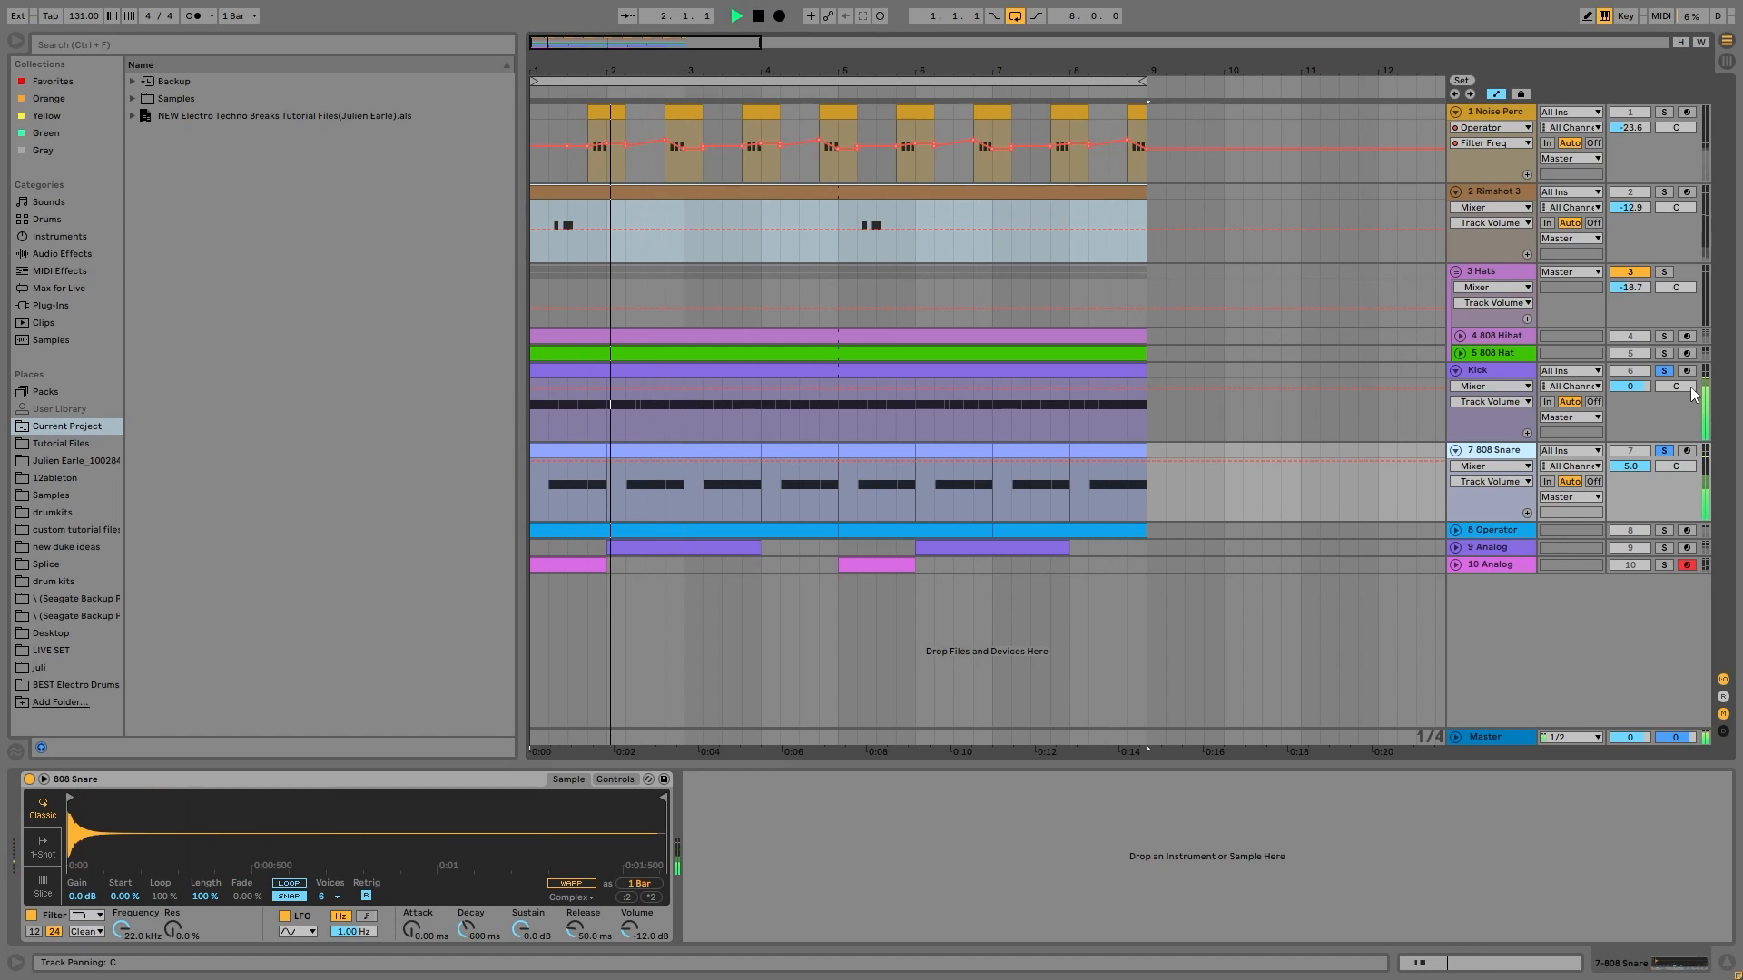
key("space")
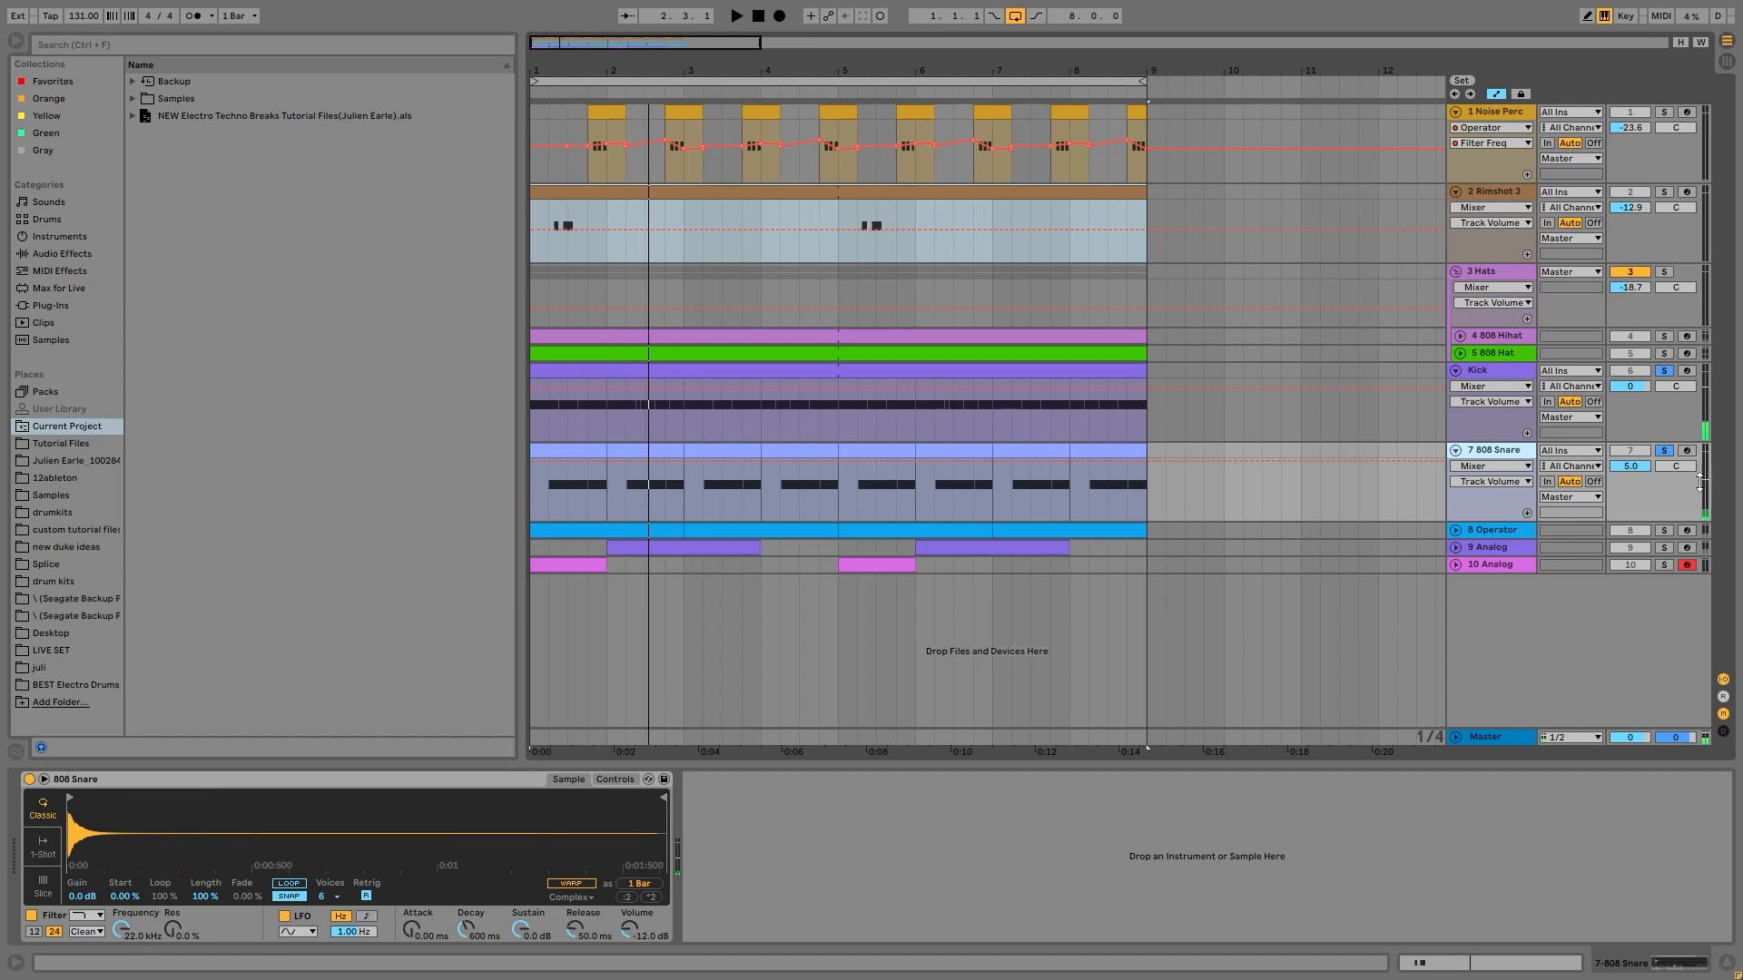
key("space")
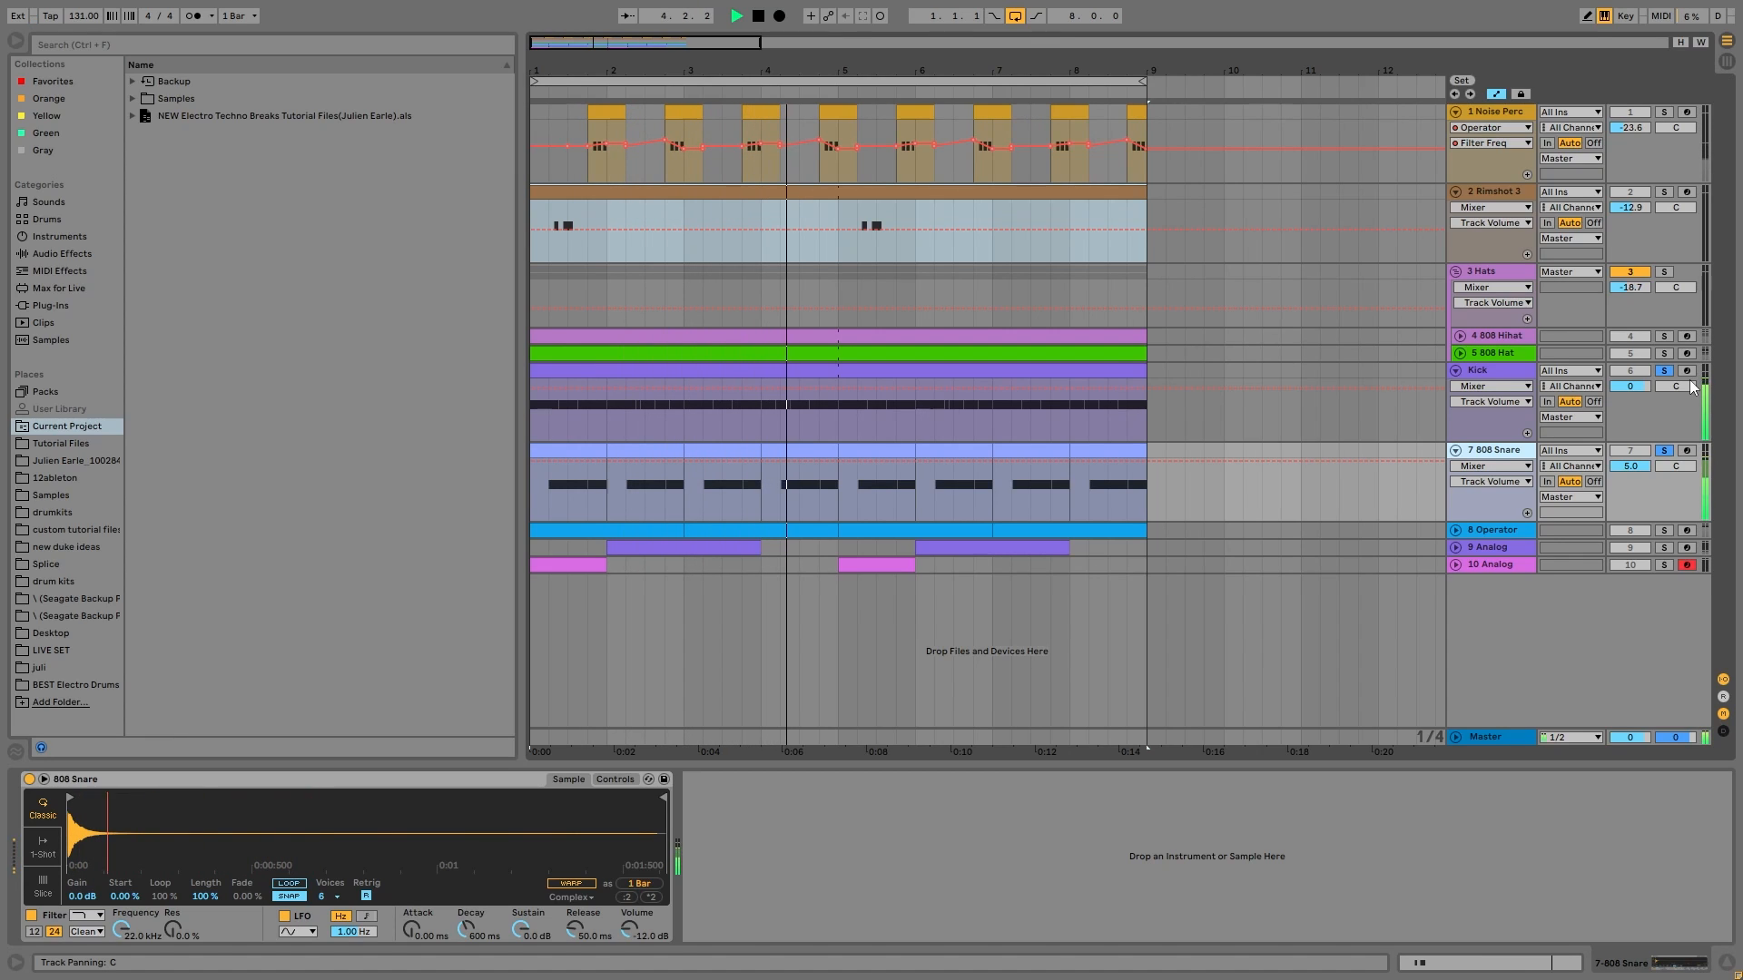
Solo the Hats group during playback, unfold its 808 Hat and 808 Hihat tracks, and stop playback
left_click(1667, 277)
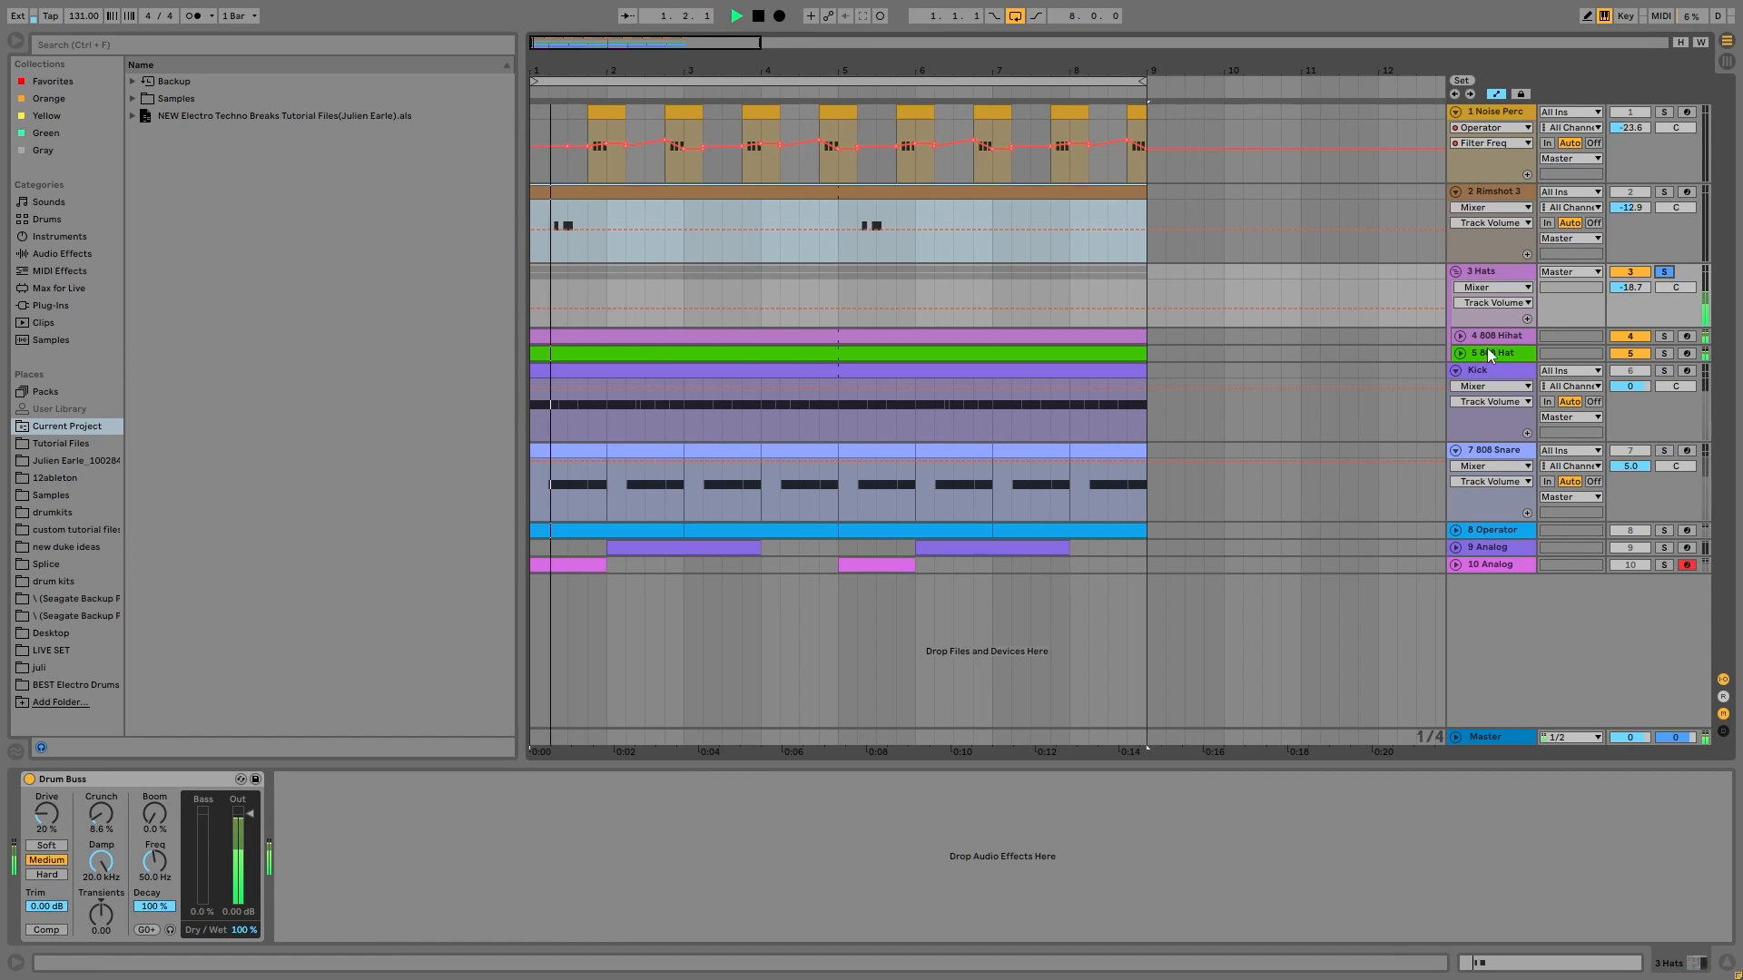
left_click(1459, 353)
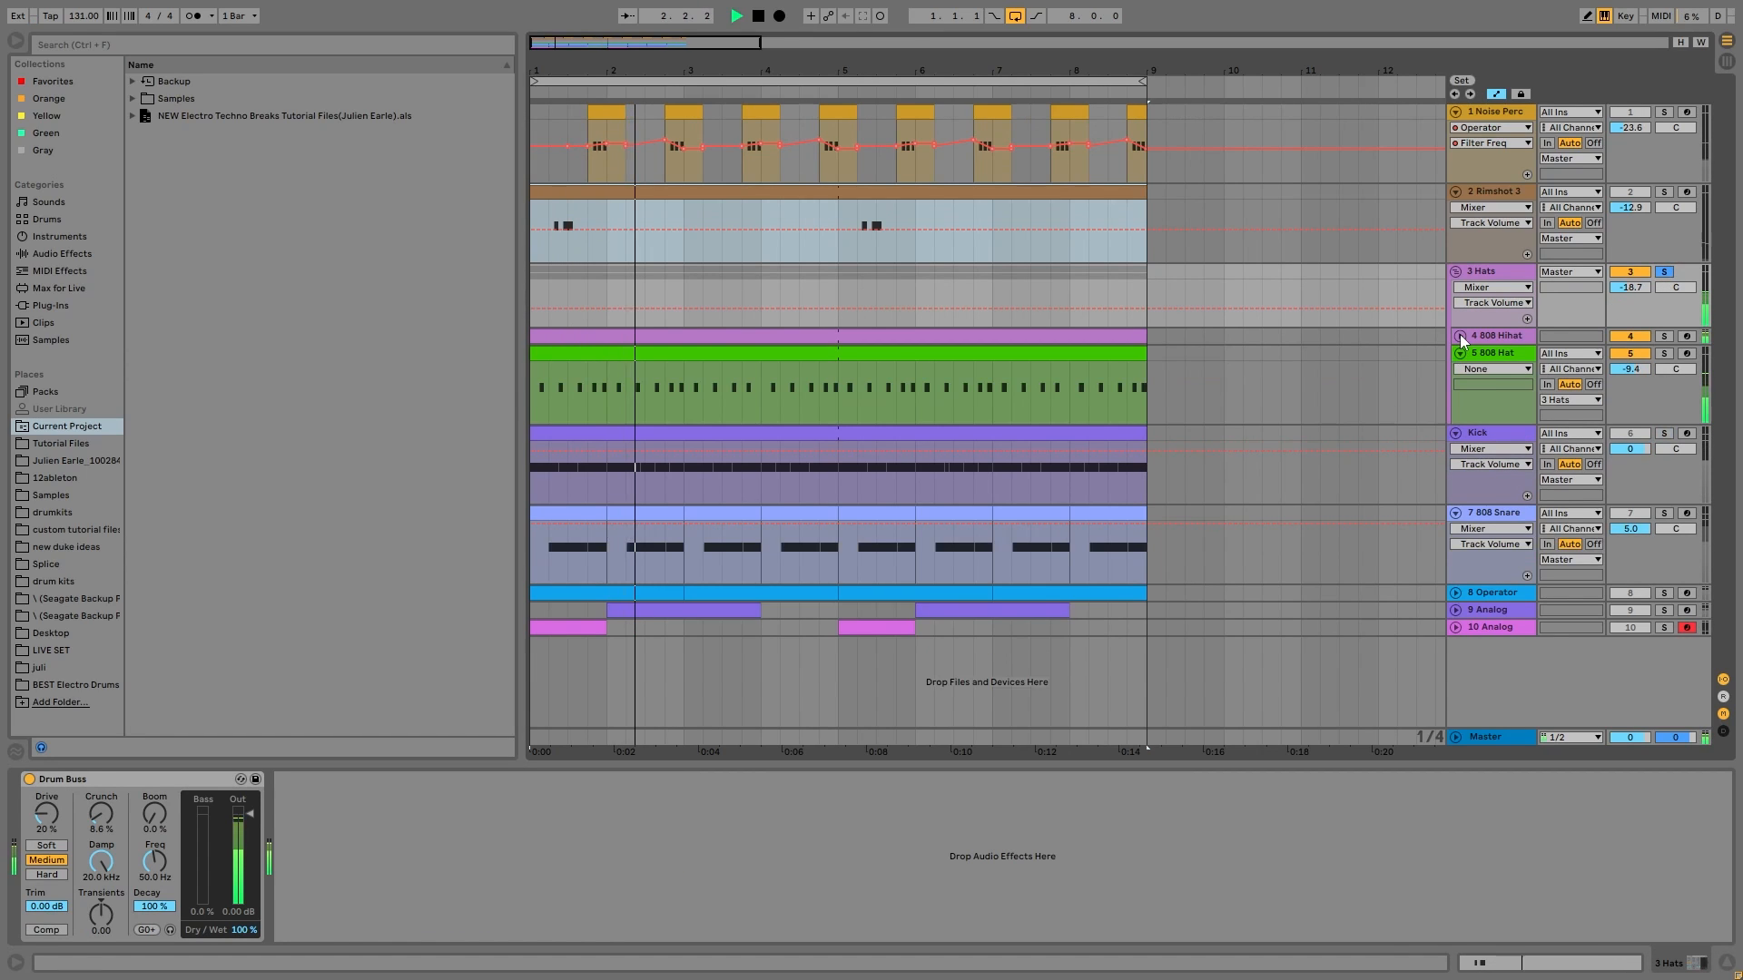
left_click(1460, 335)
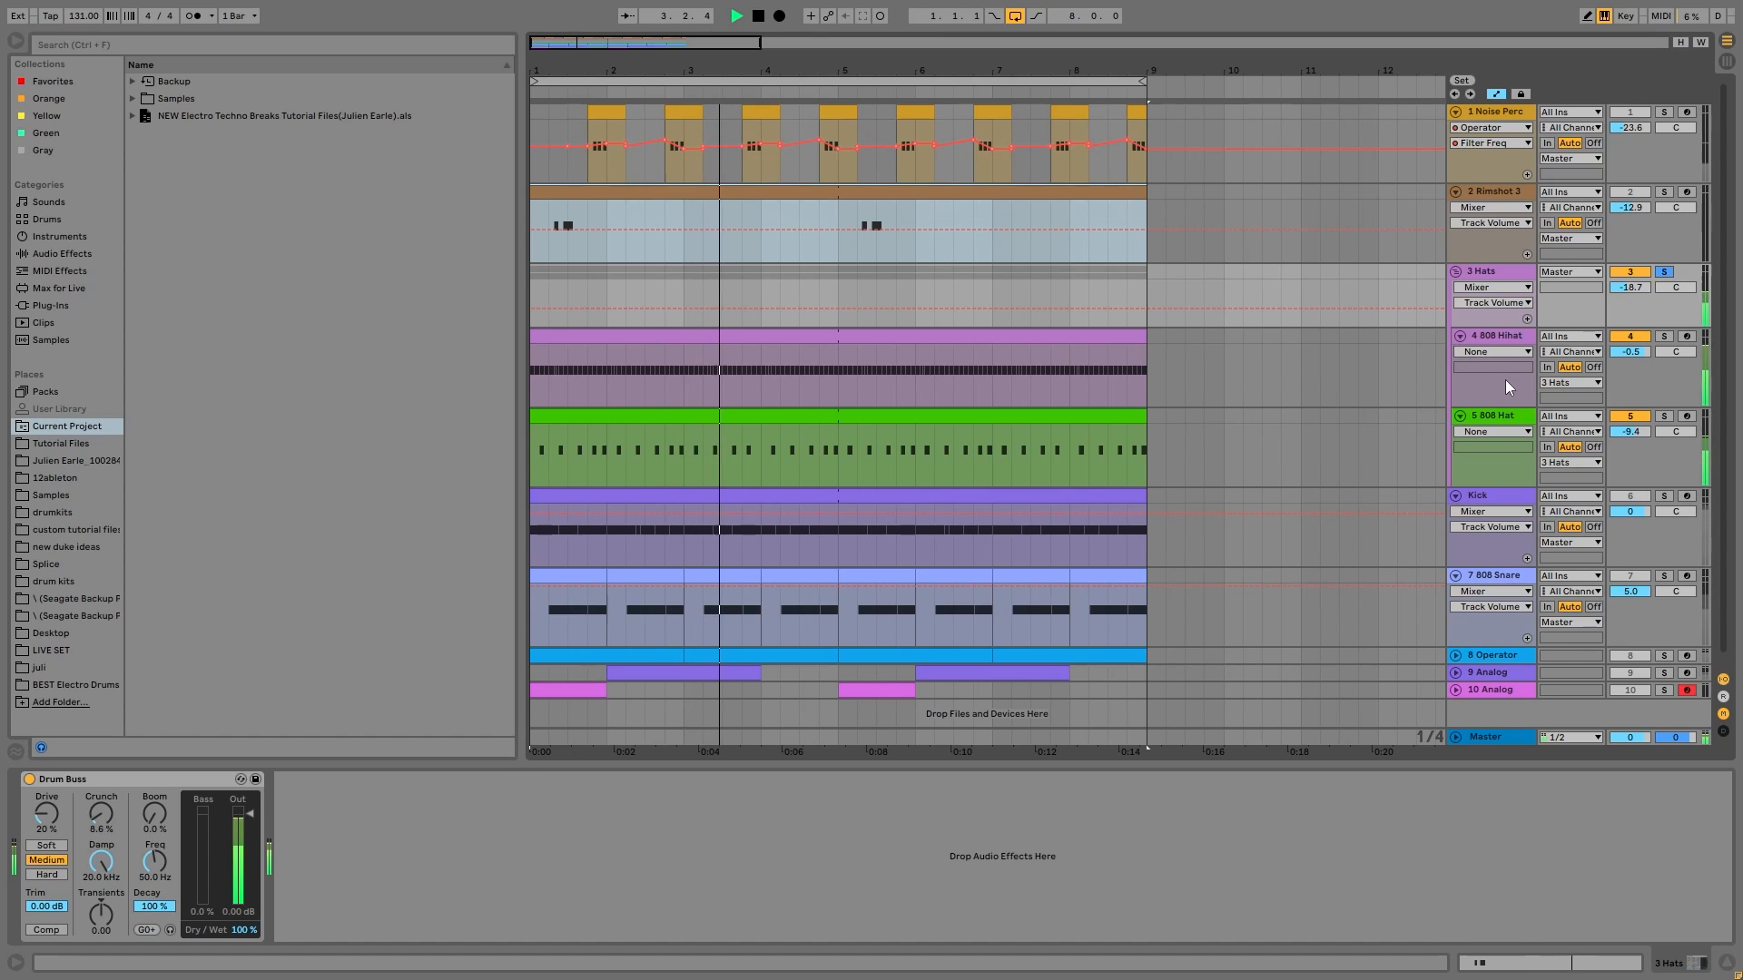
key("space")
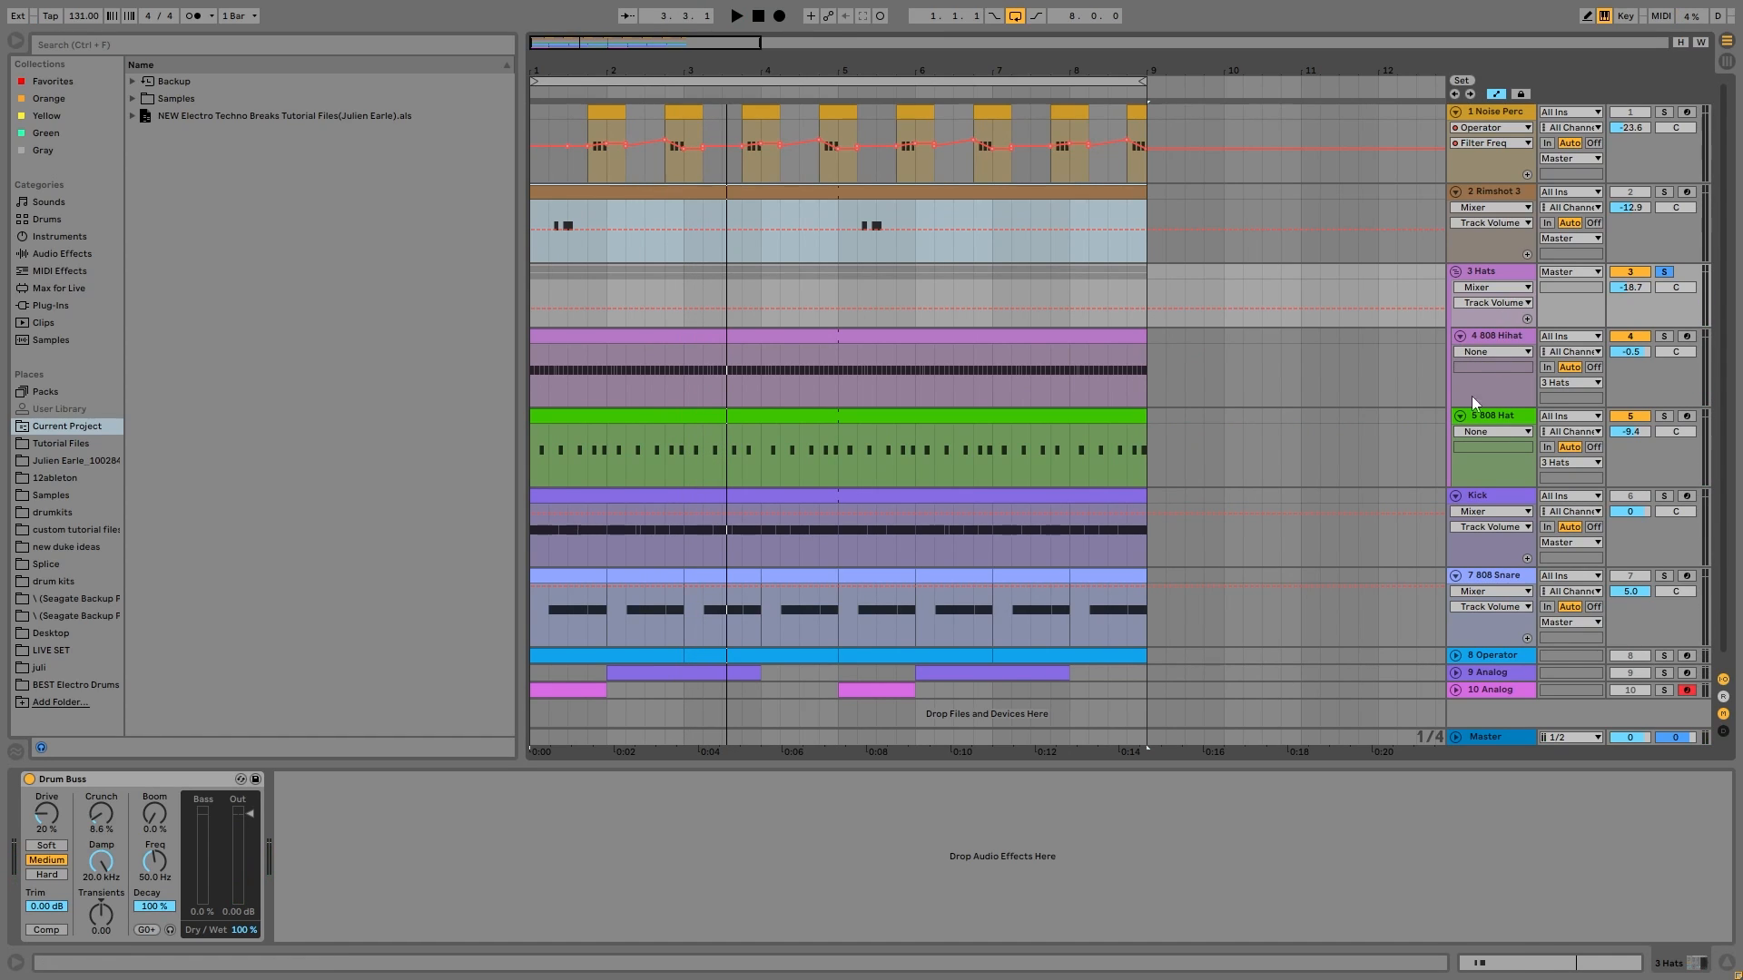
Show the 808 Hat track's sampler, solo the track and start playback
left_click(1512, 421)
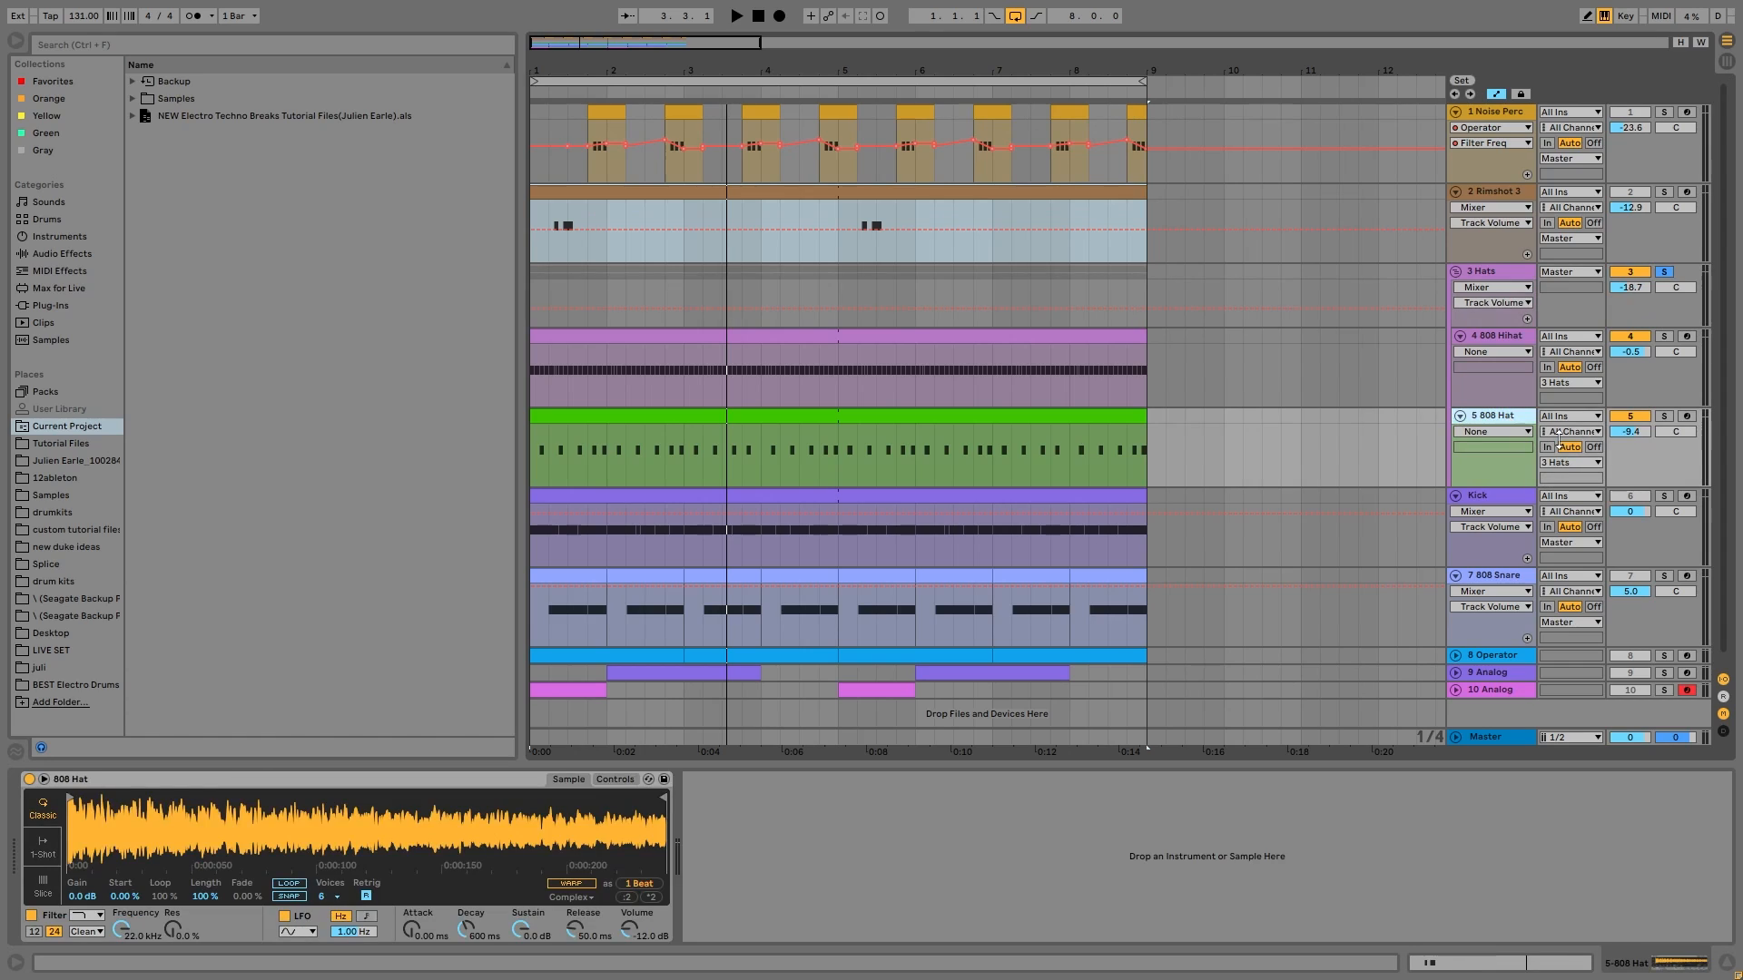
left_click(1664, 416)
key("space")
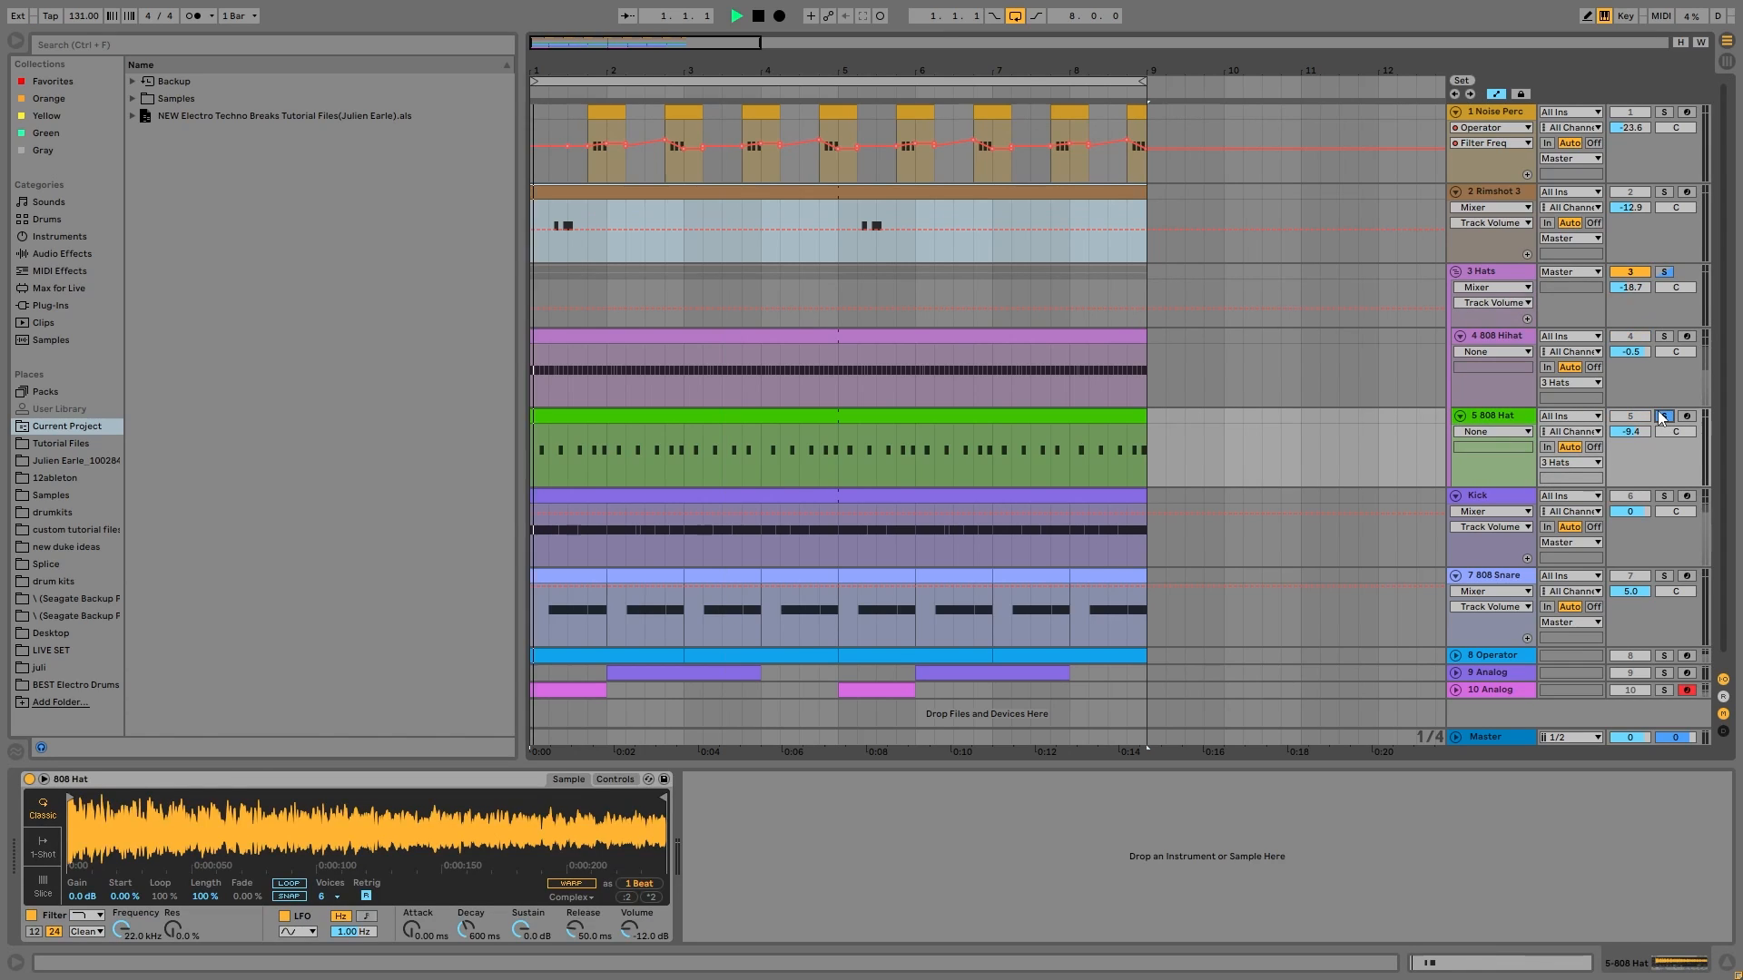
Solo the 808 Hihat track for listening, stop playback and inspect the MIDI notes of its clip
left_click(1665, 337)
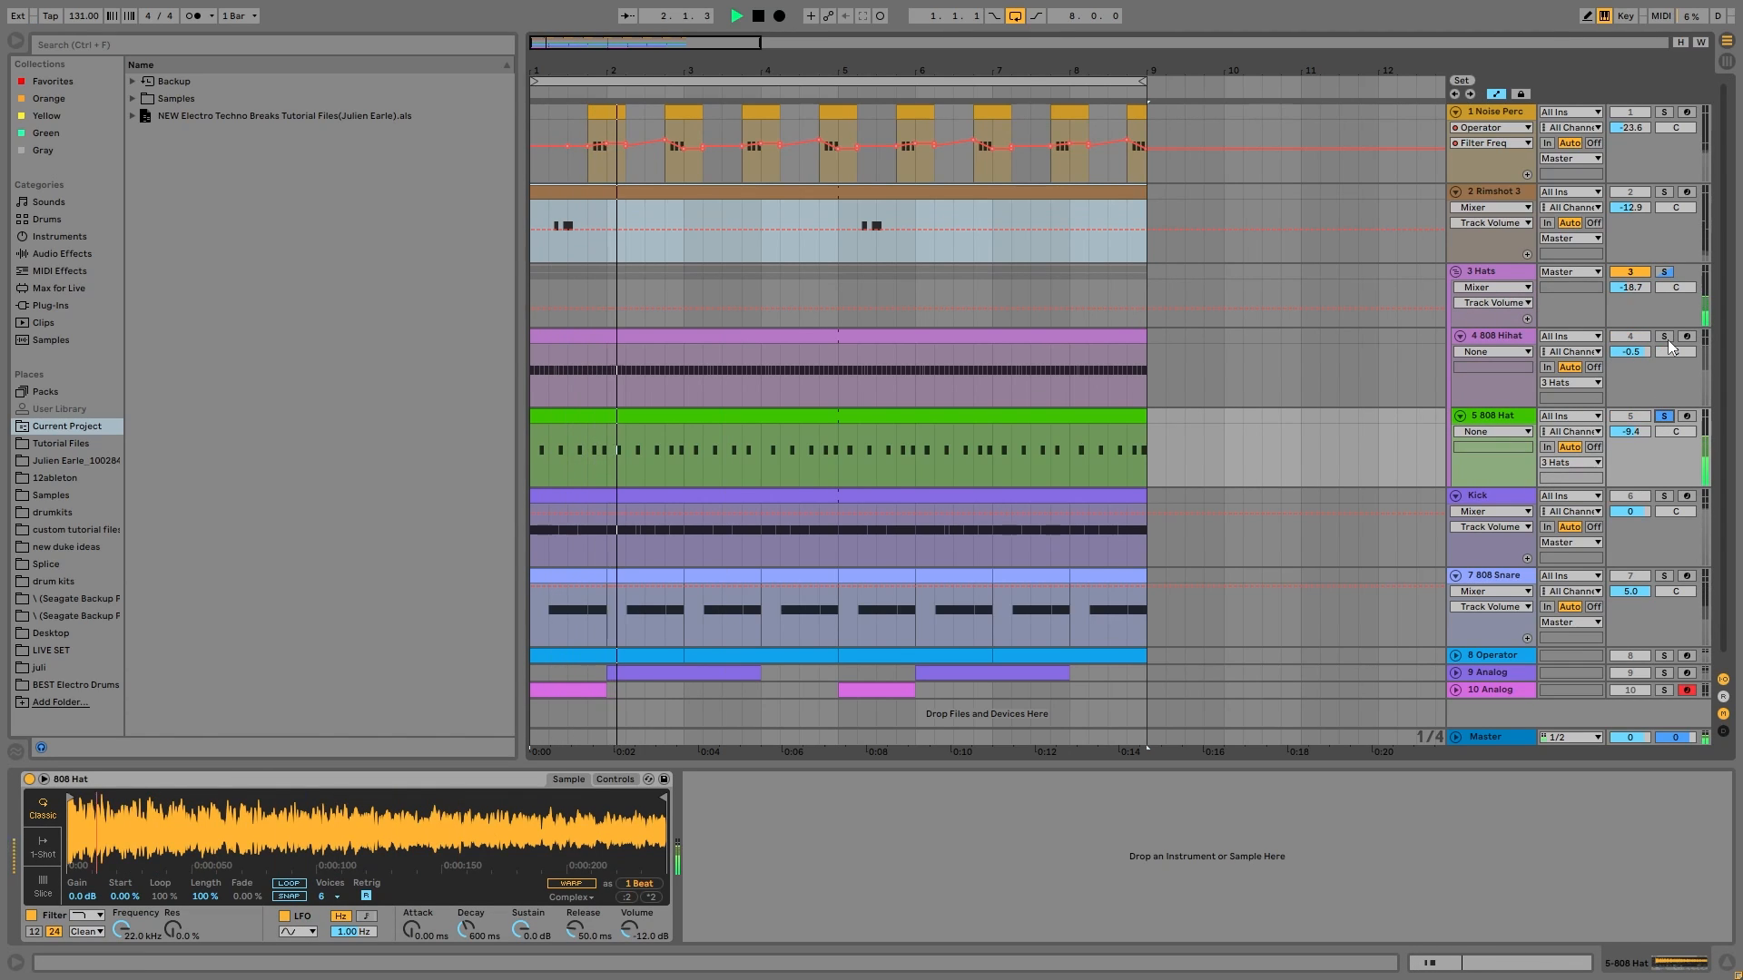
left_click(1515, 341)
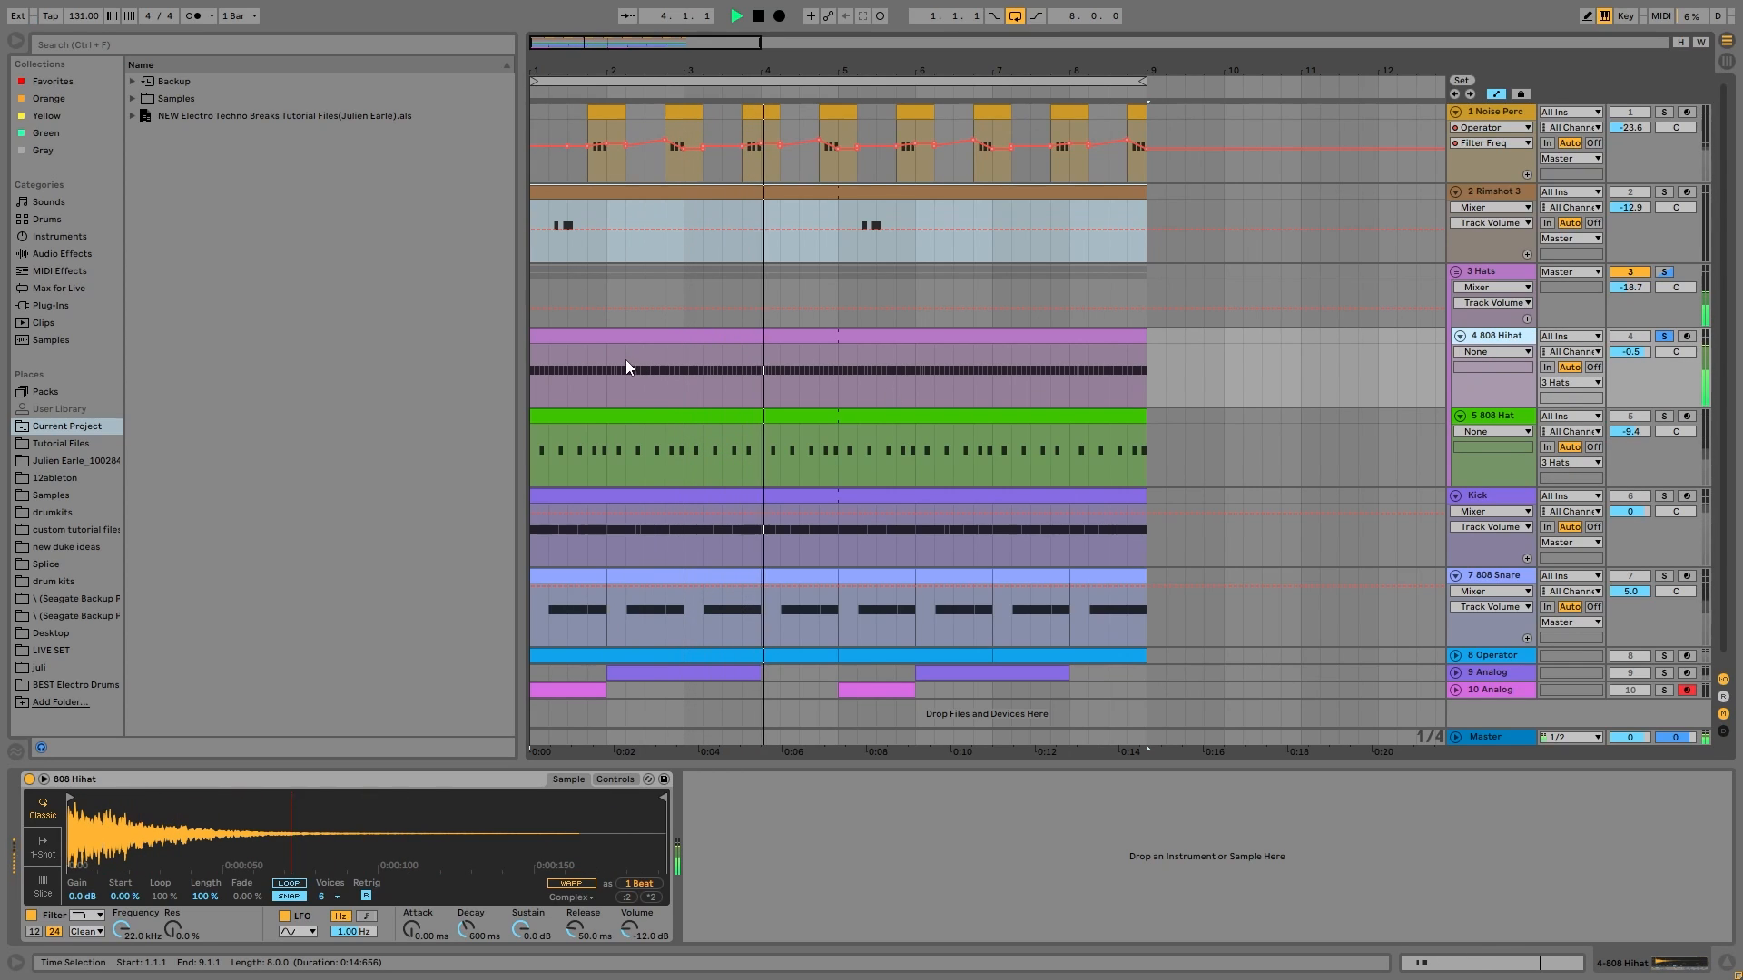
key("space")
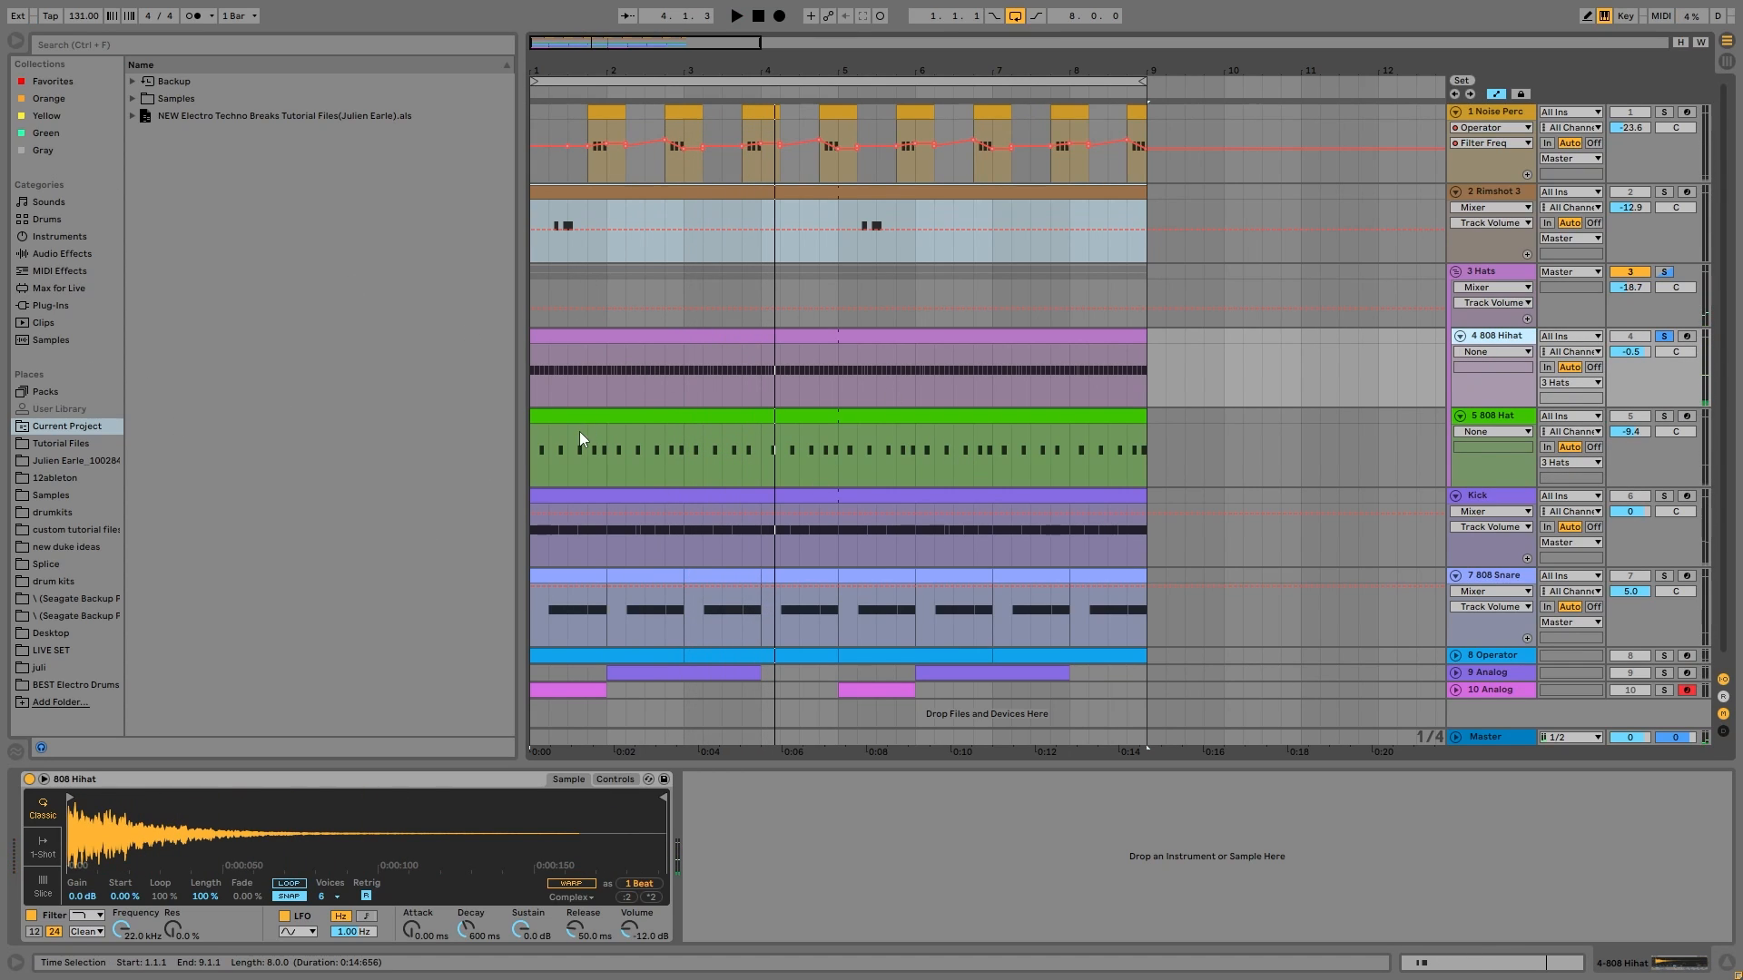
double_click(603, 385)
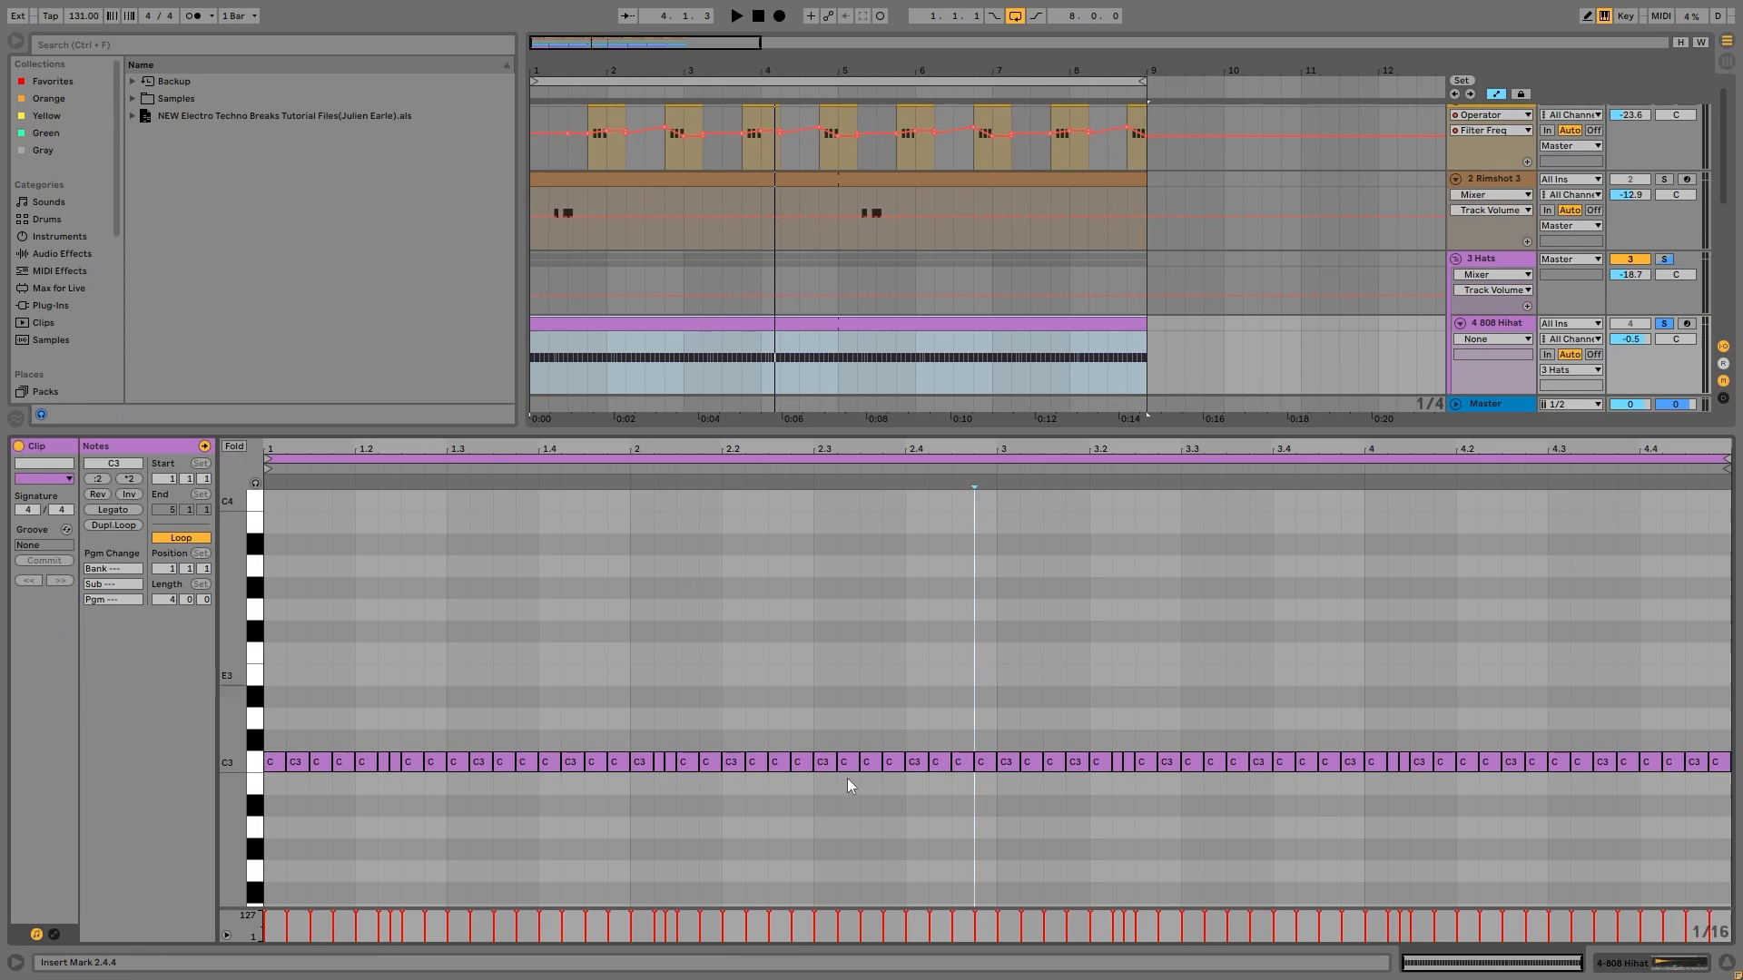
left_click(1485, 325)
Show the Drum Buss effect of the Hats group, solo the whole group and play it
left_click(1506, 264)
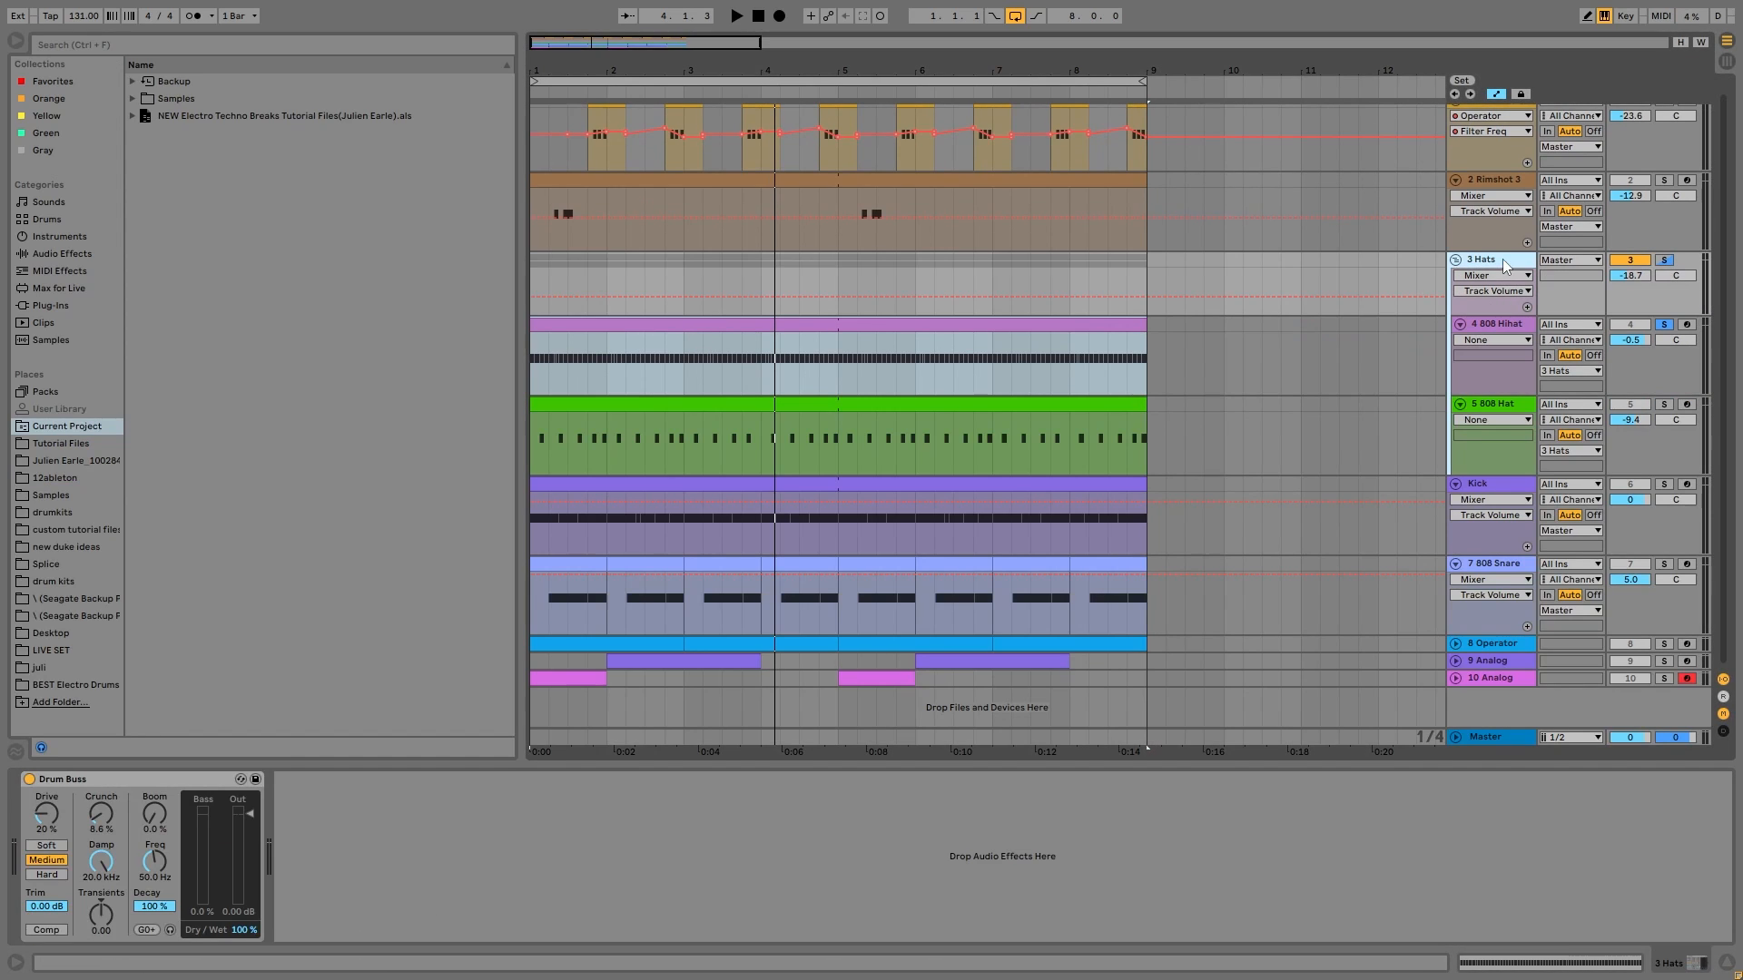
left_click(1664, 262)
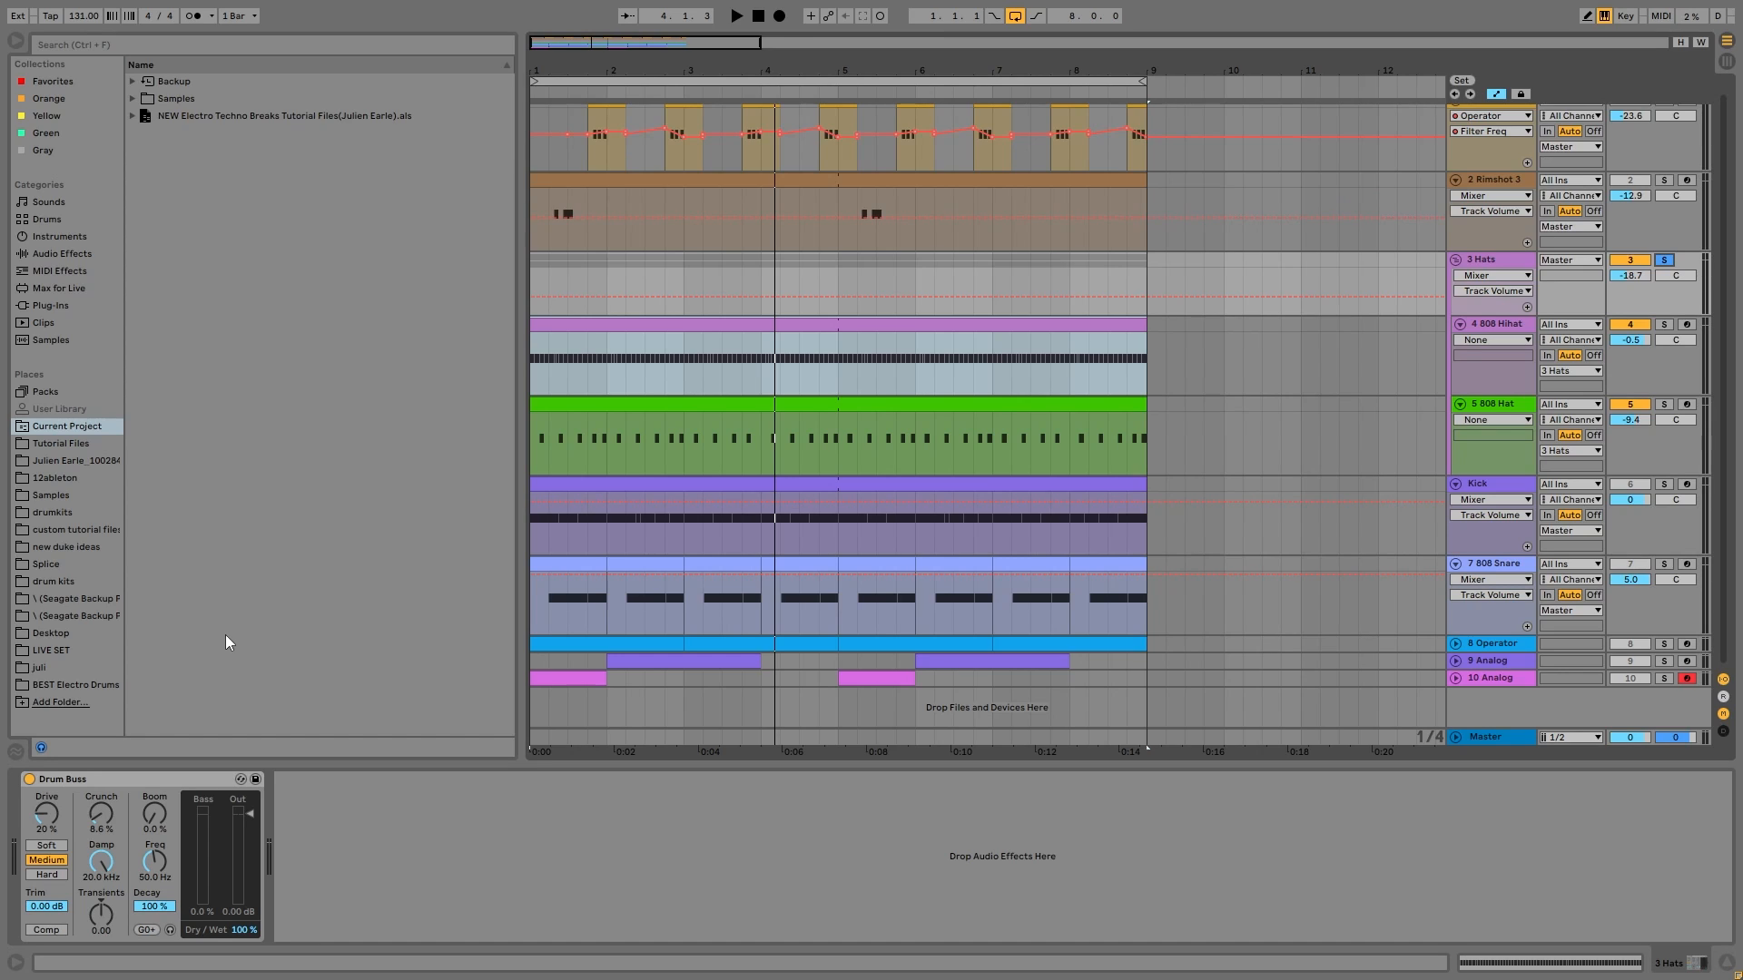
key("space")
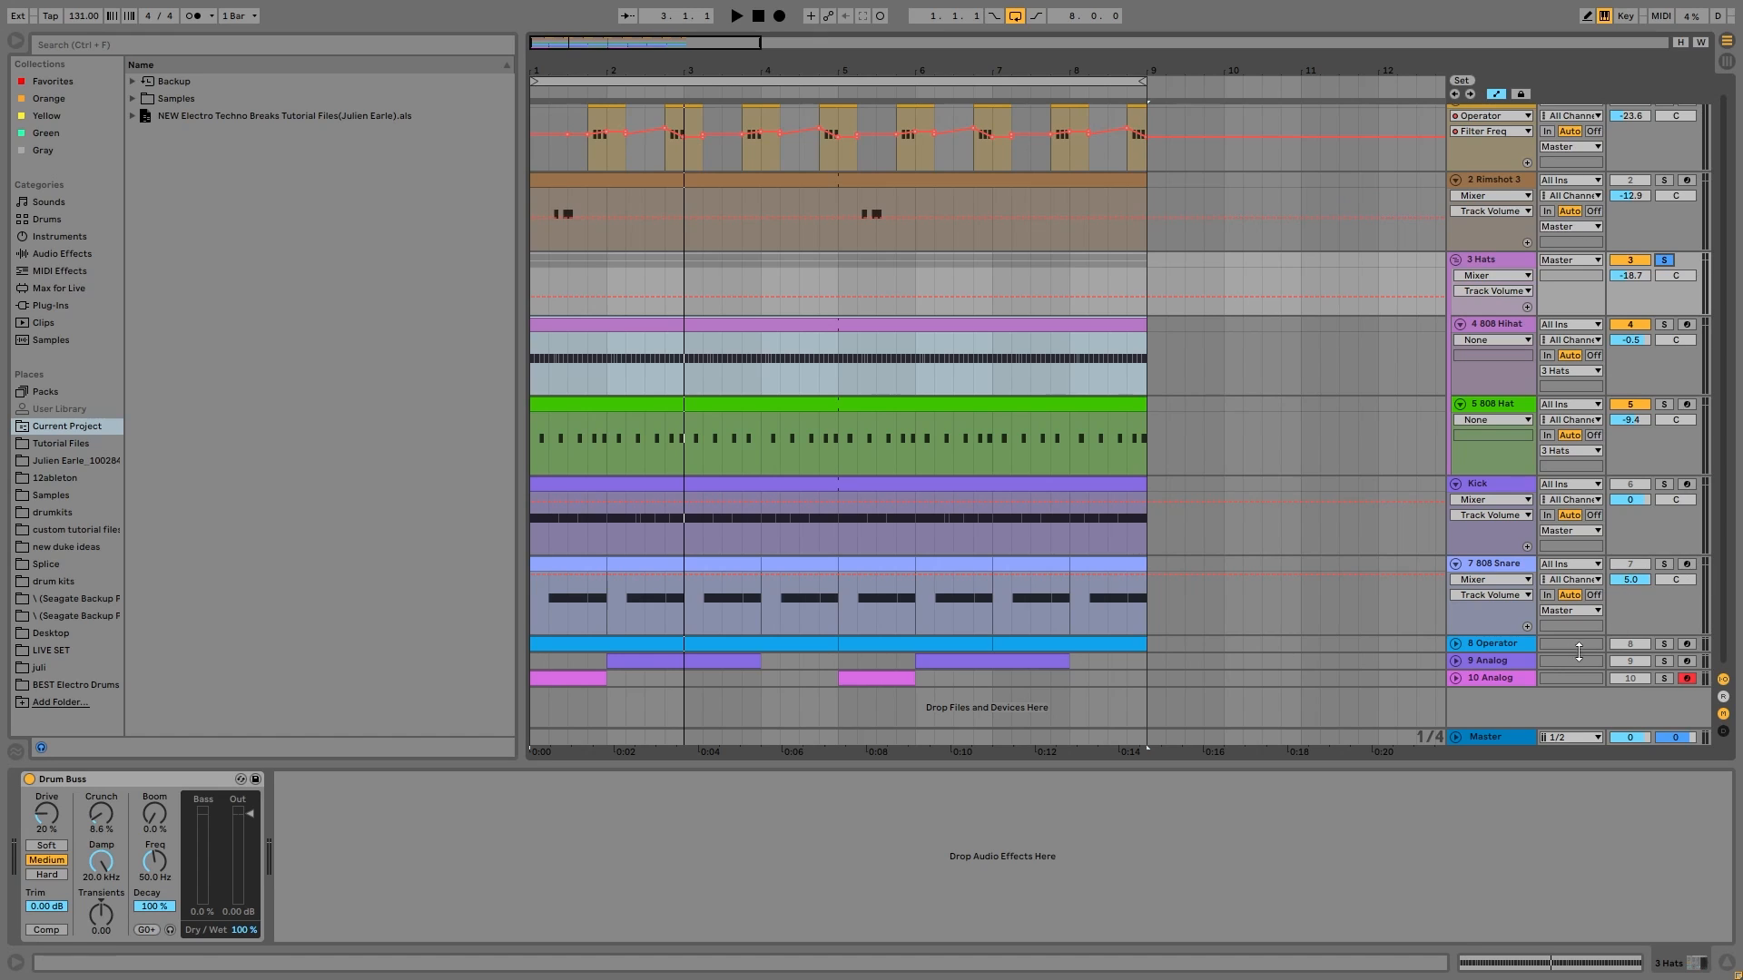
Start playback with the 8 Operator track soloed, unfold the track and show its Operator and Auto Pan devices
key("space")
left_click(1664, 645)
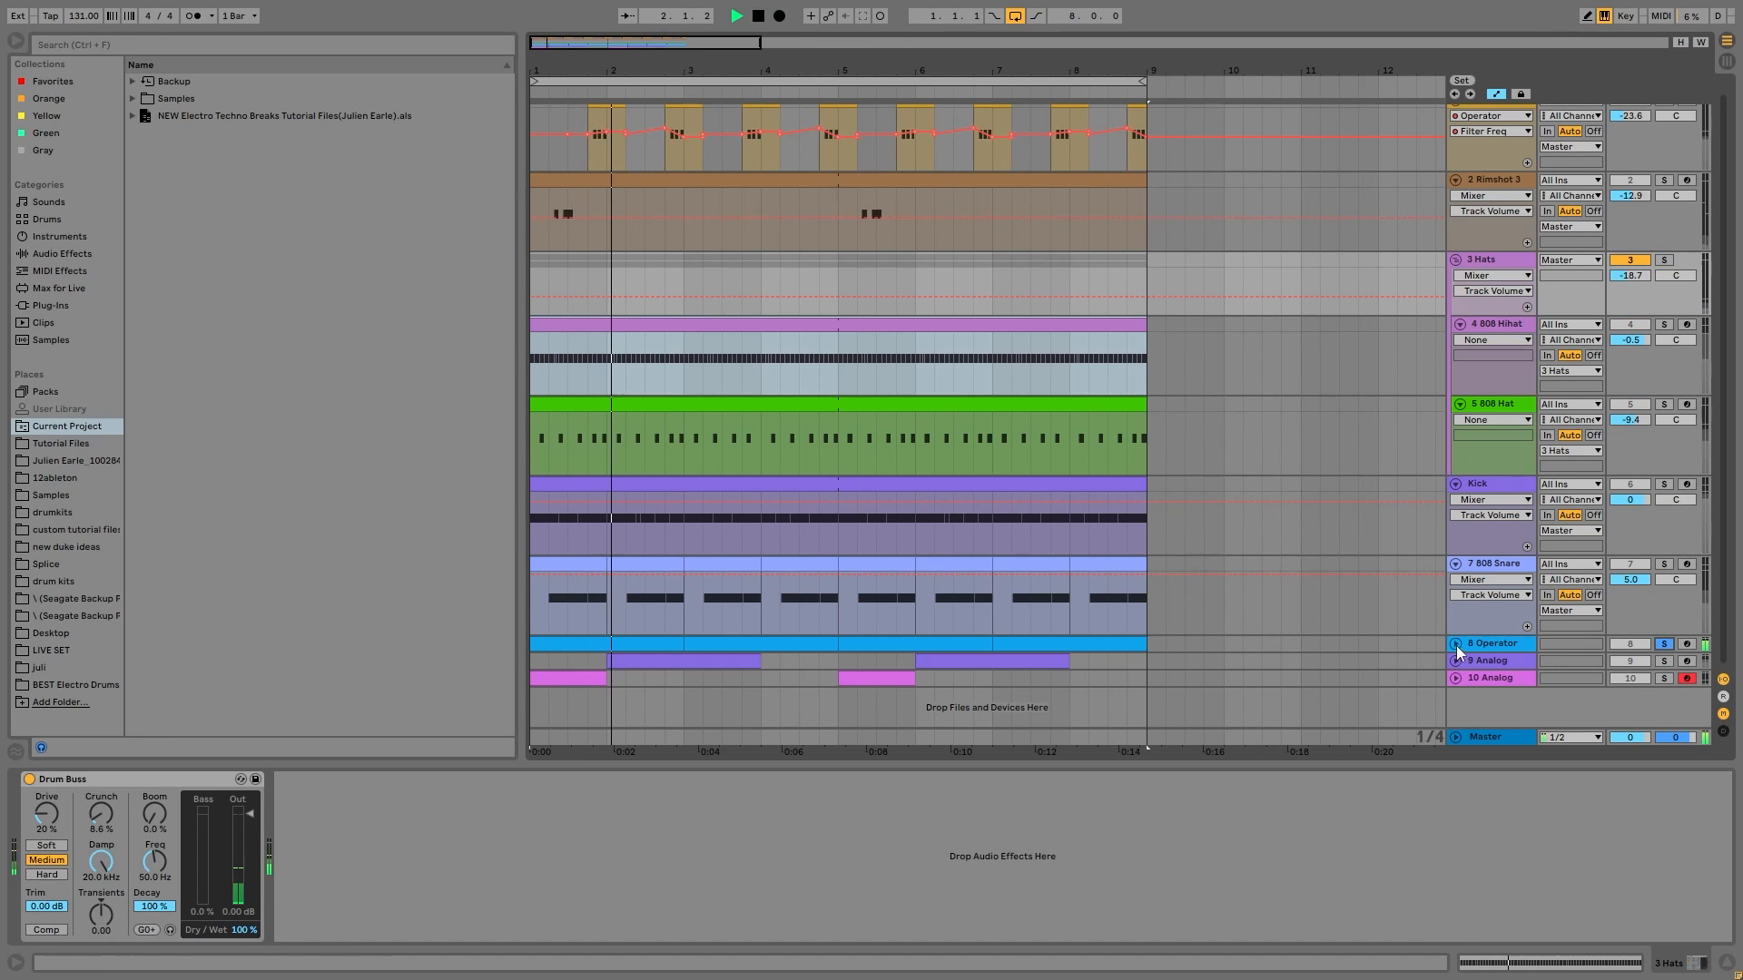
left_click(1456, 645)
left_click(1485, 645)
scroll(1482, 648, "down", 2)
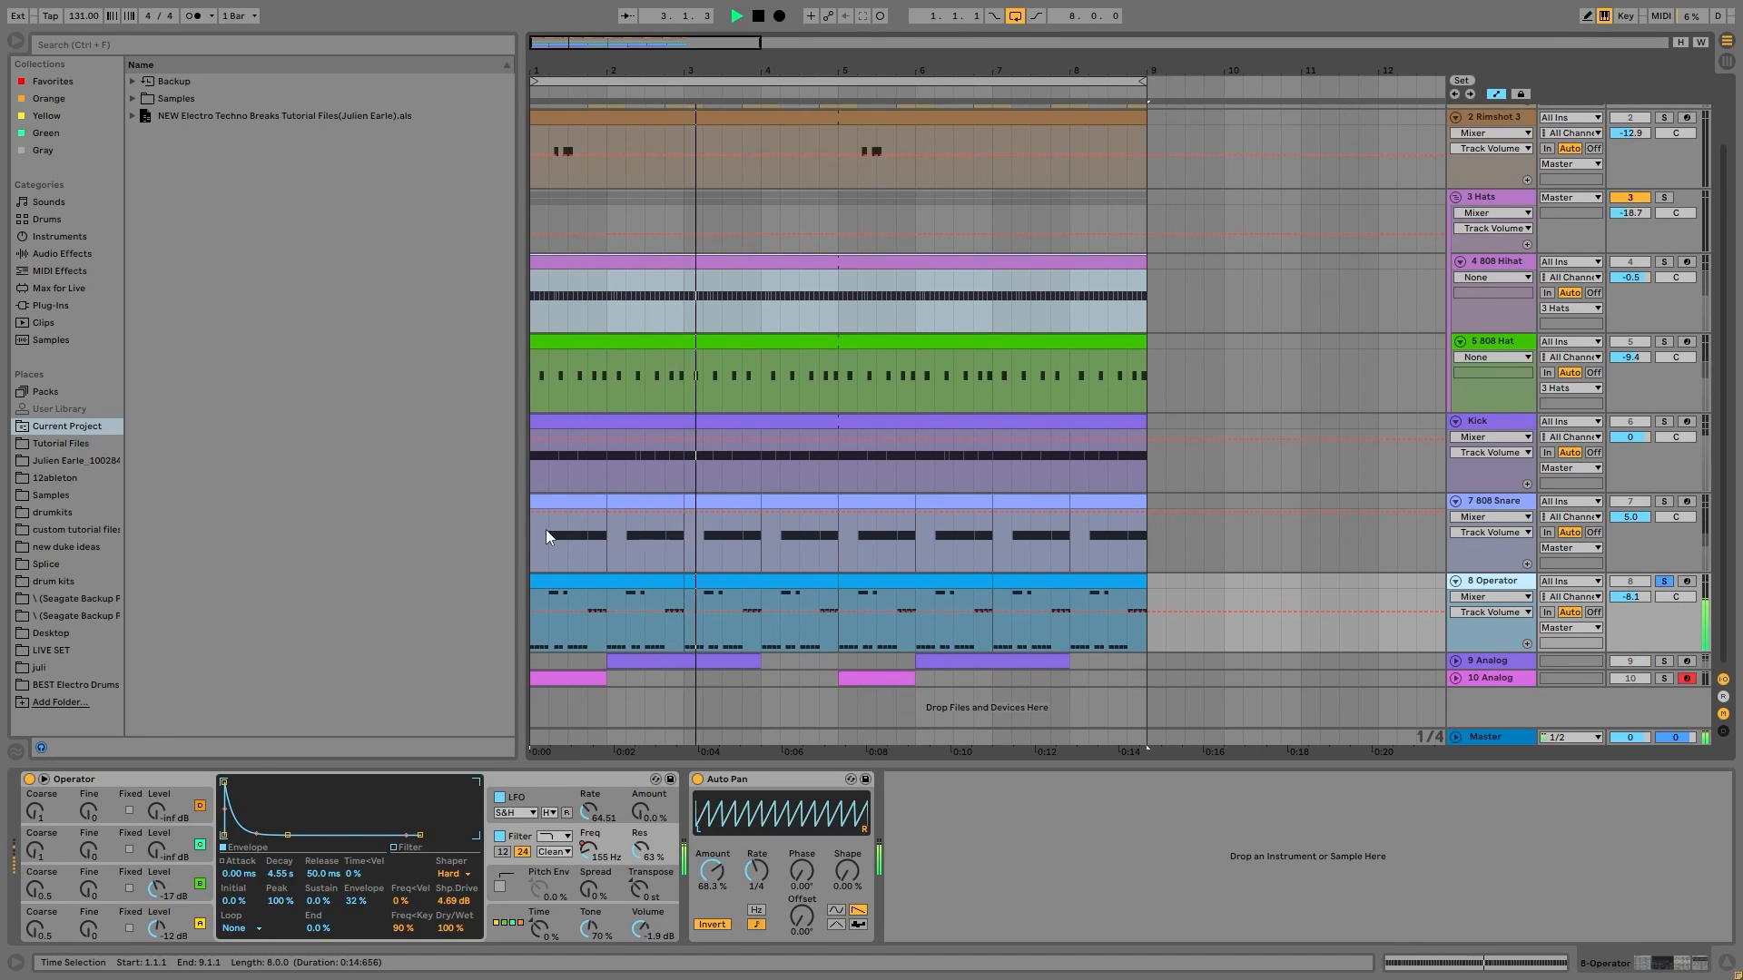
Select the first two-bar clip on the Operator track and play the bass line soloed
left_click(607, 581)
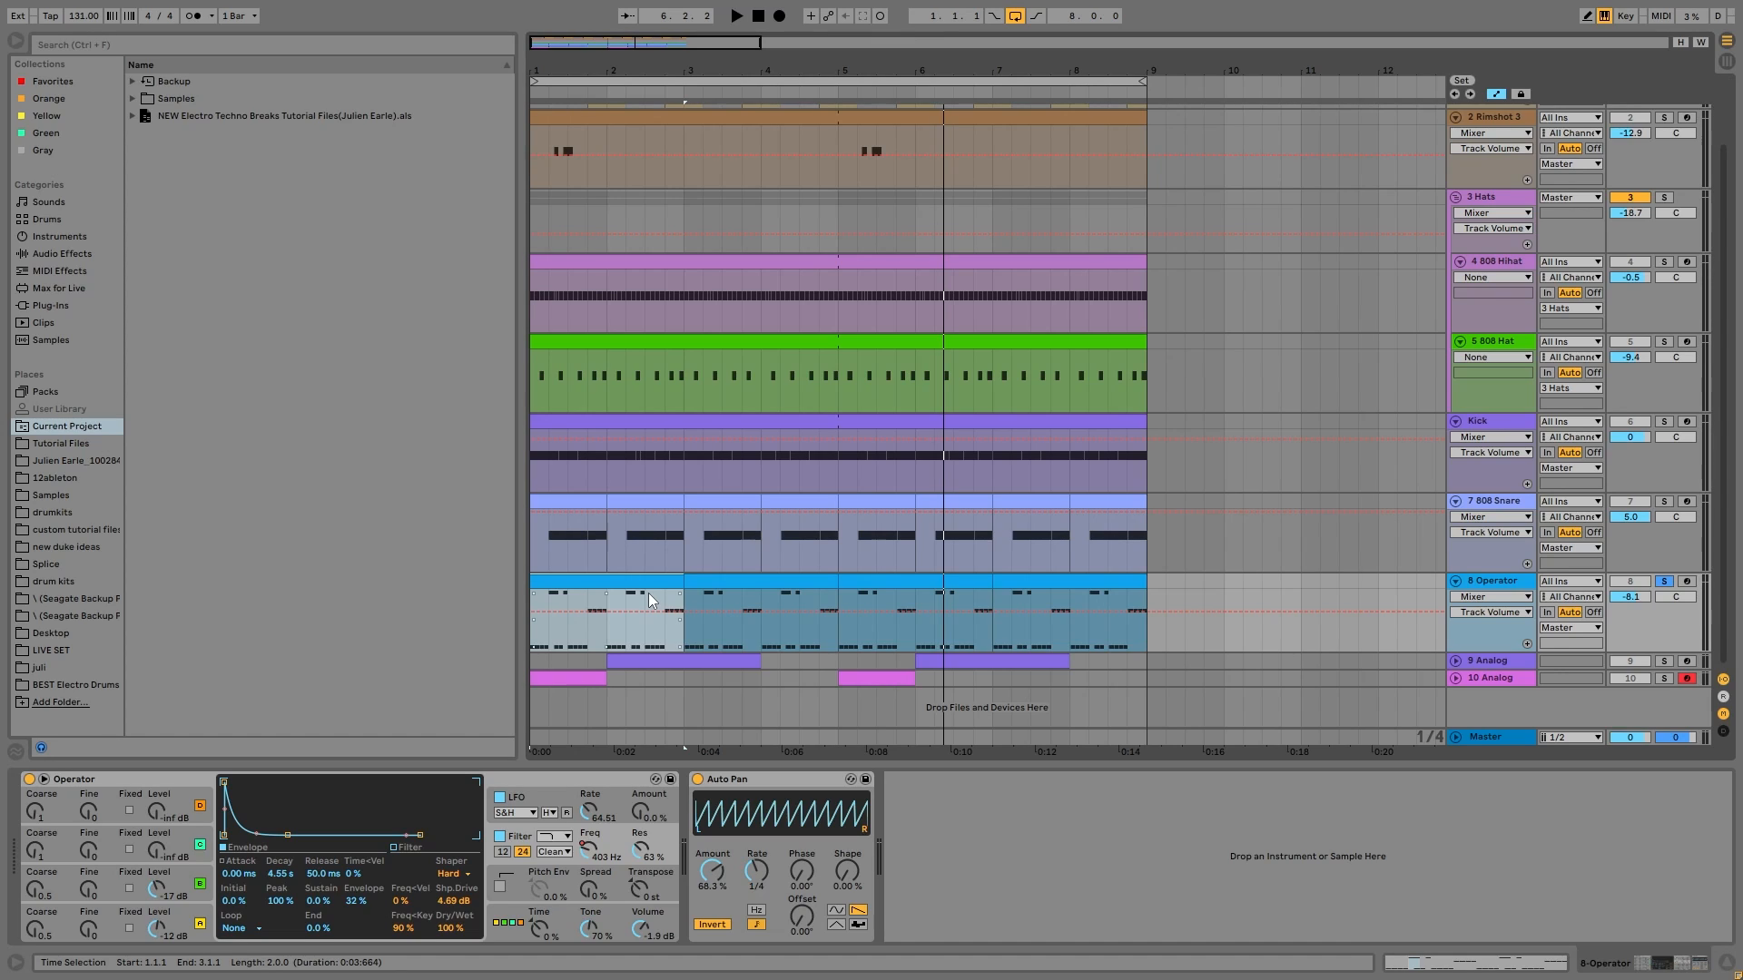
key("space")
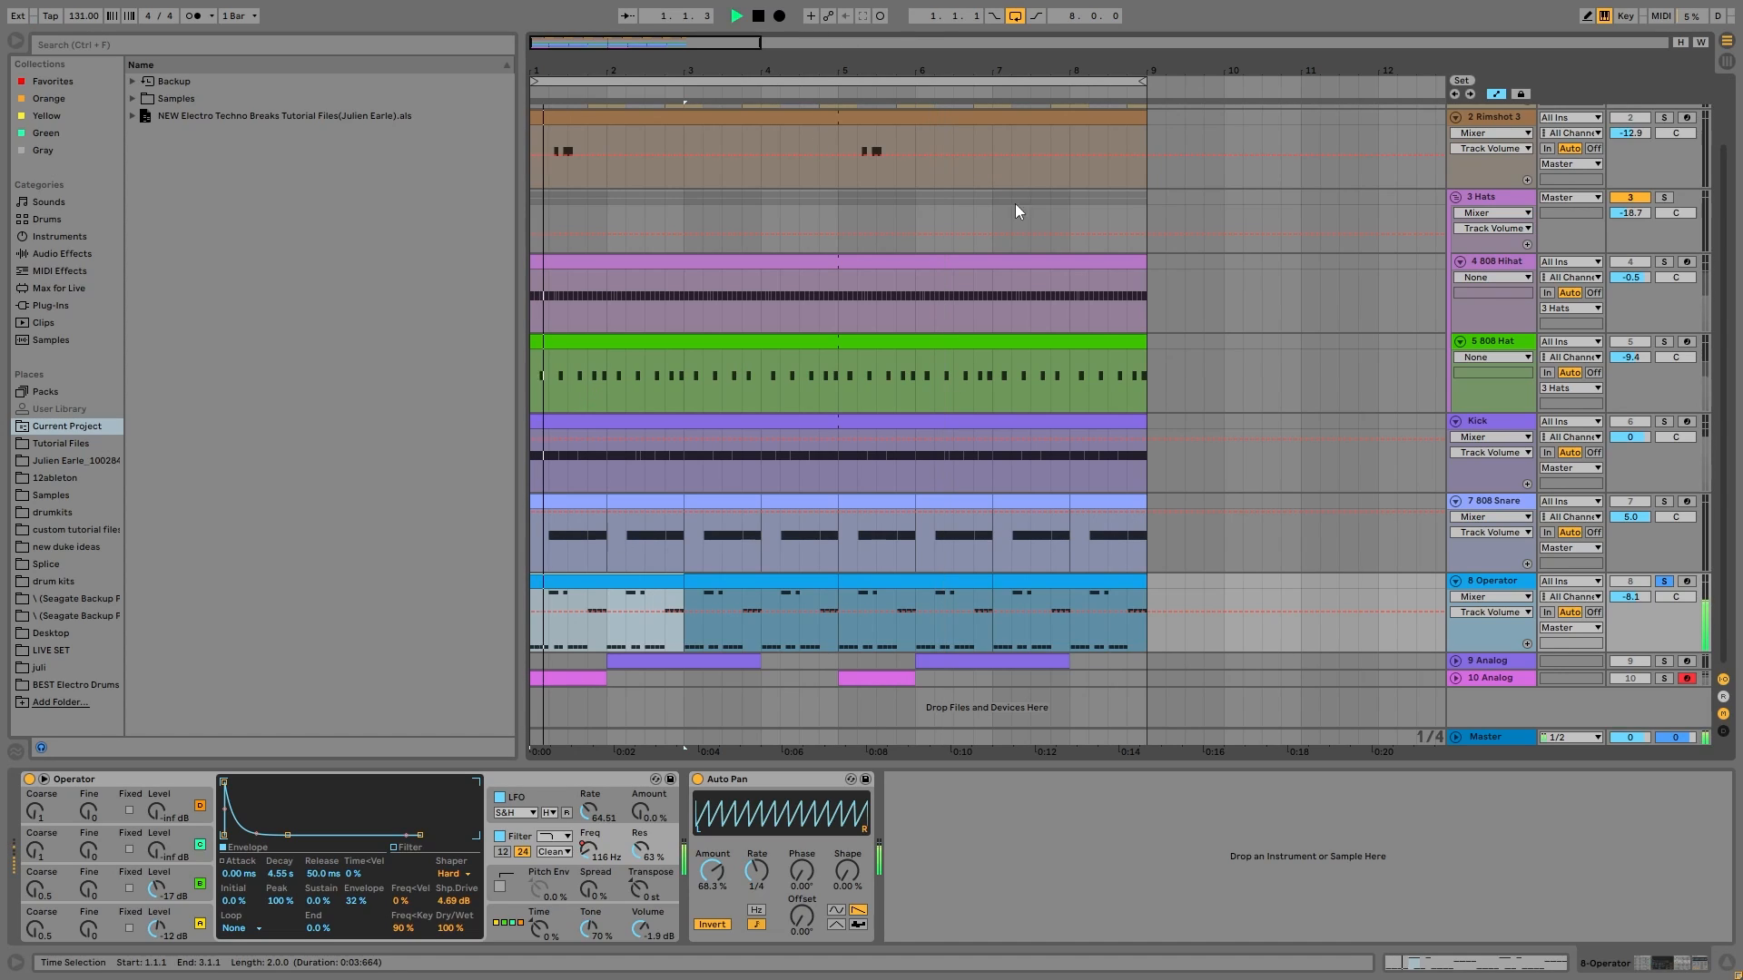
left_click(1664, 585)
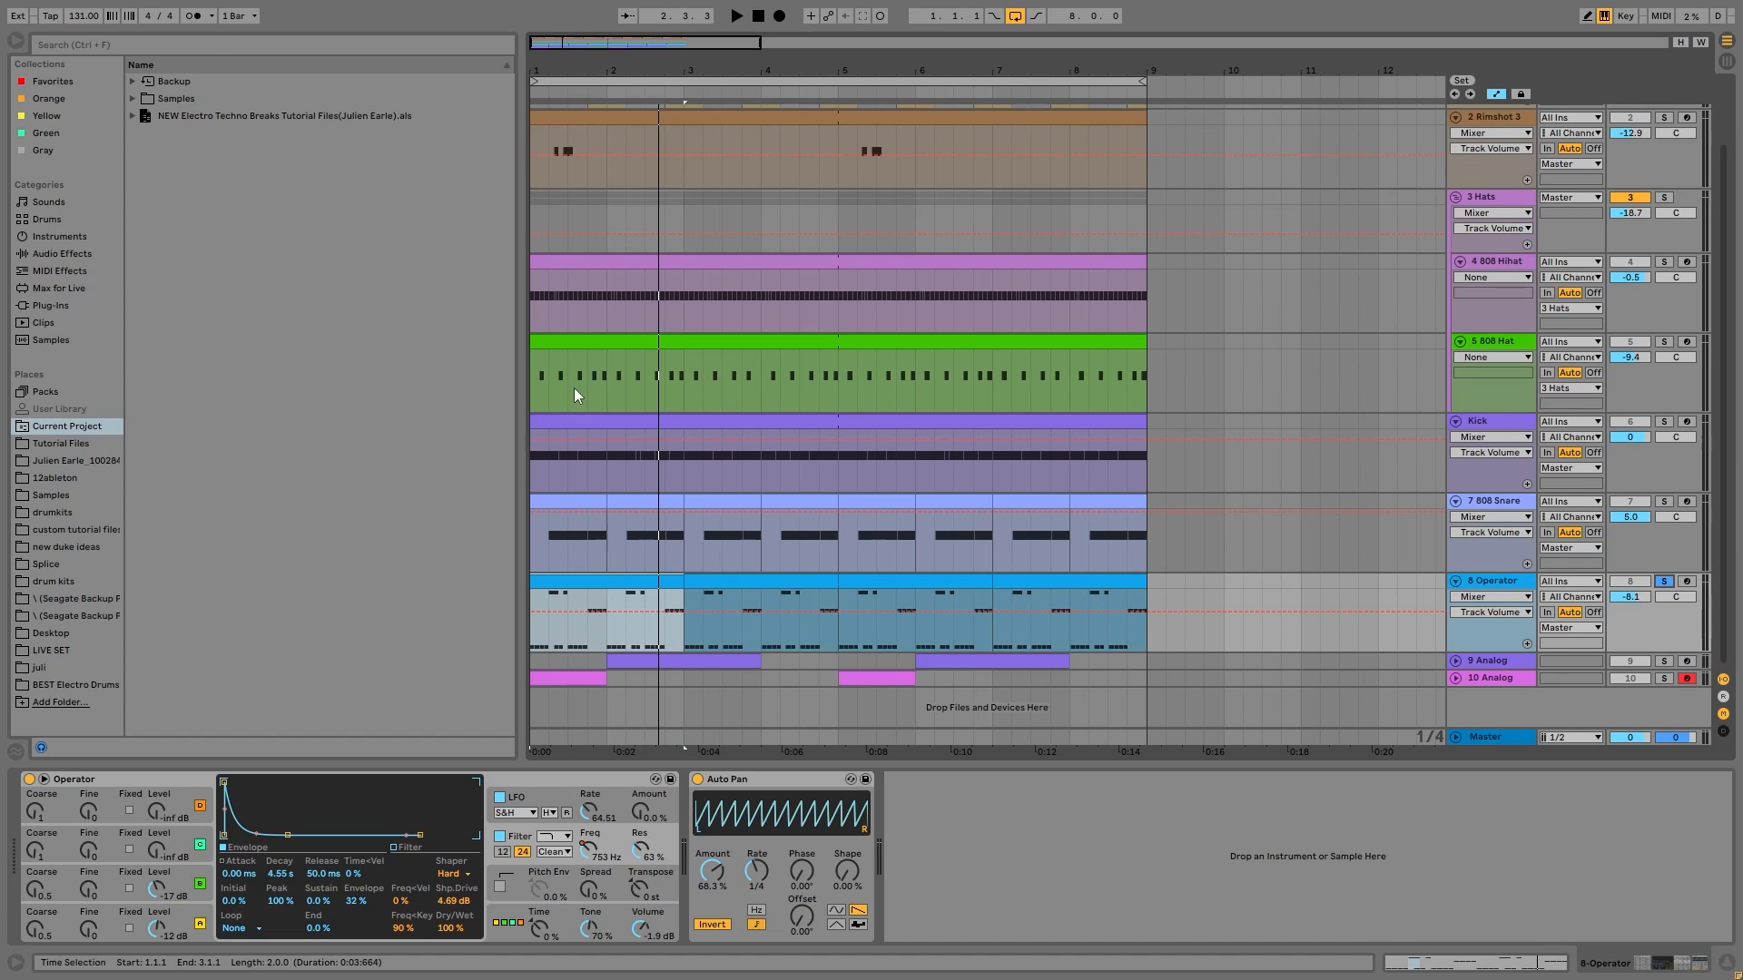
Open the first Operator clip's MIDI notes and select the four E2 notes starting at beat 1.4
double_click(570, 581)
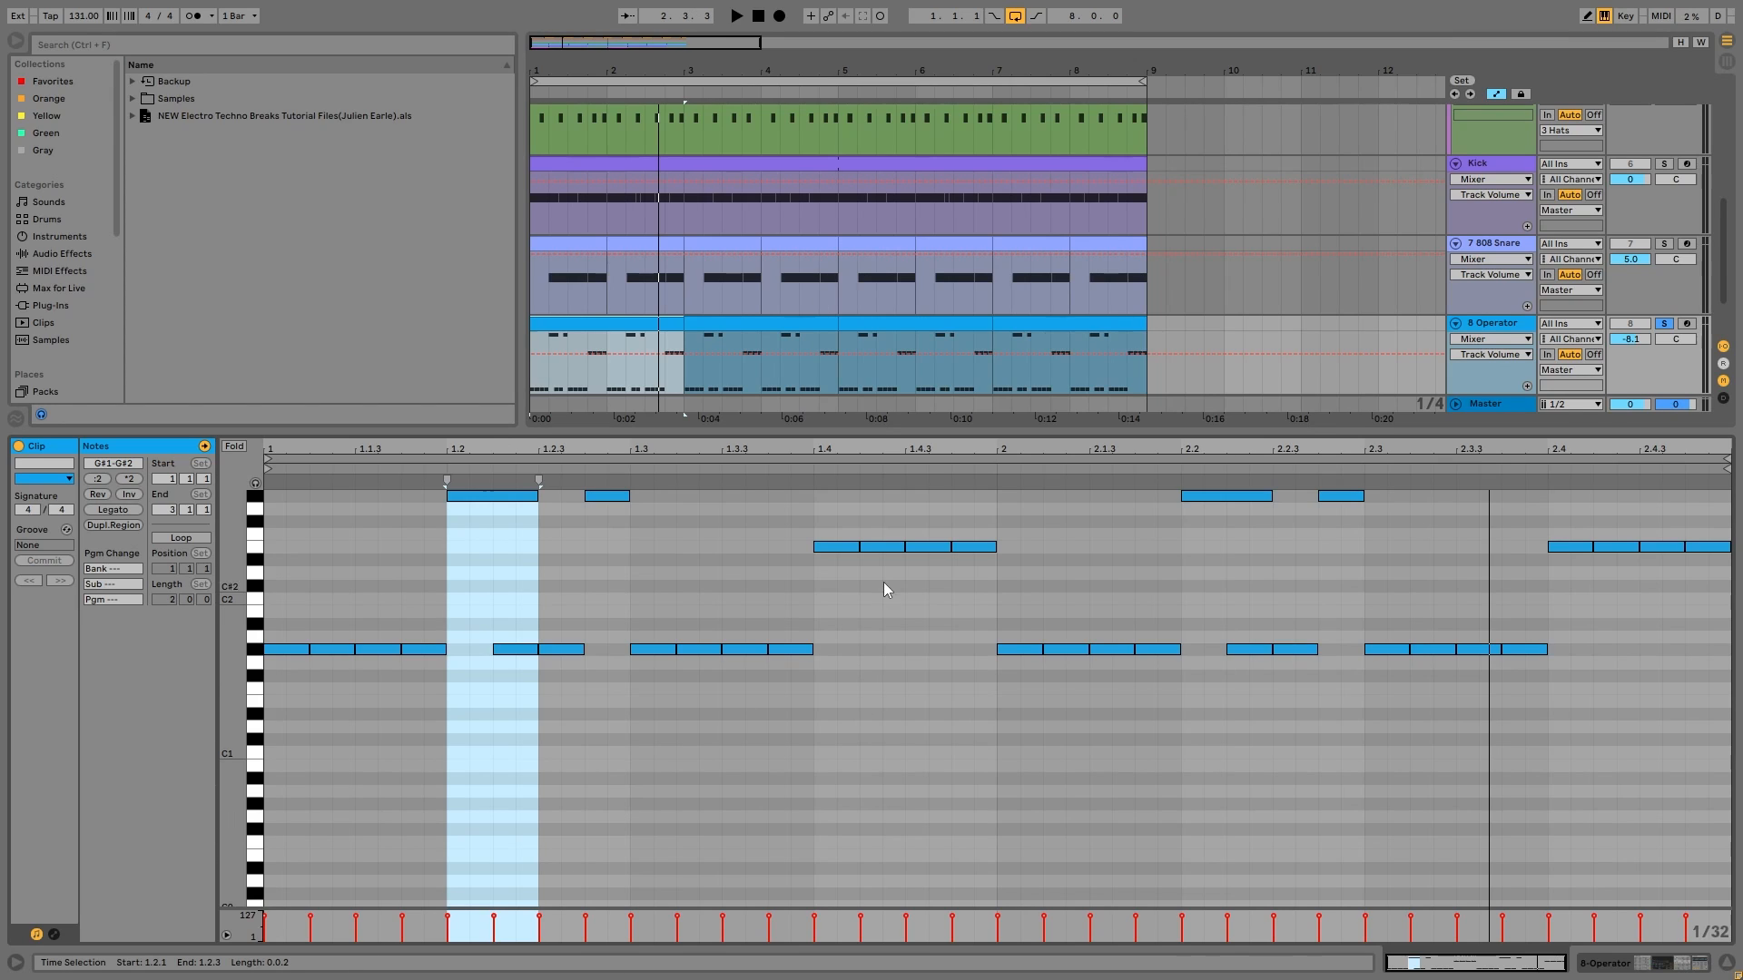
left_click_drag(847, 516, 769, 564)
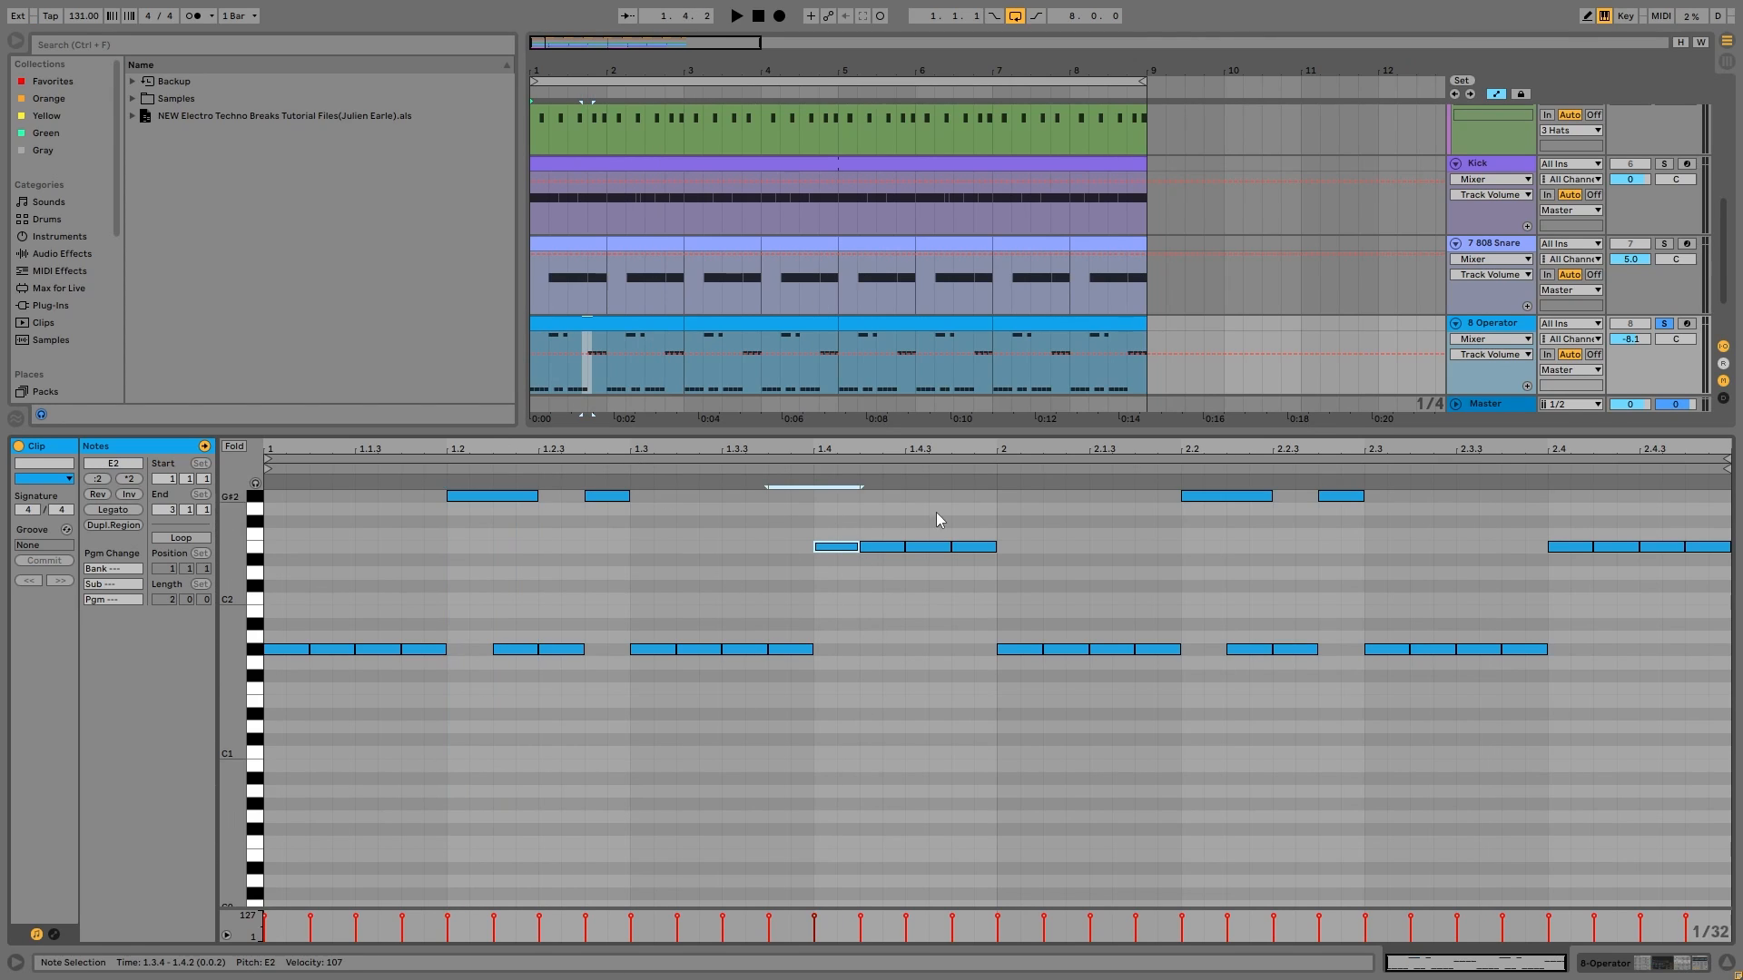
left_click(522, 649)
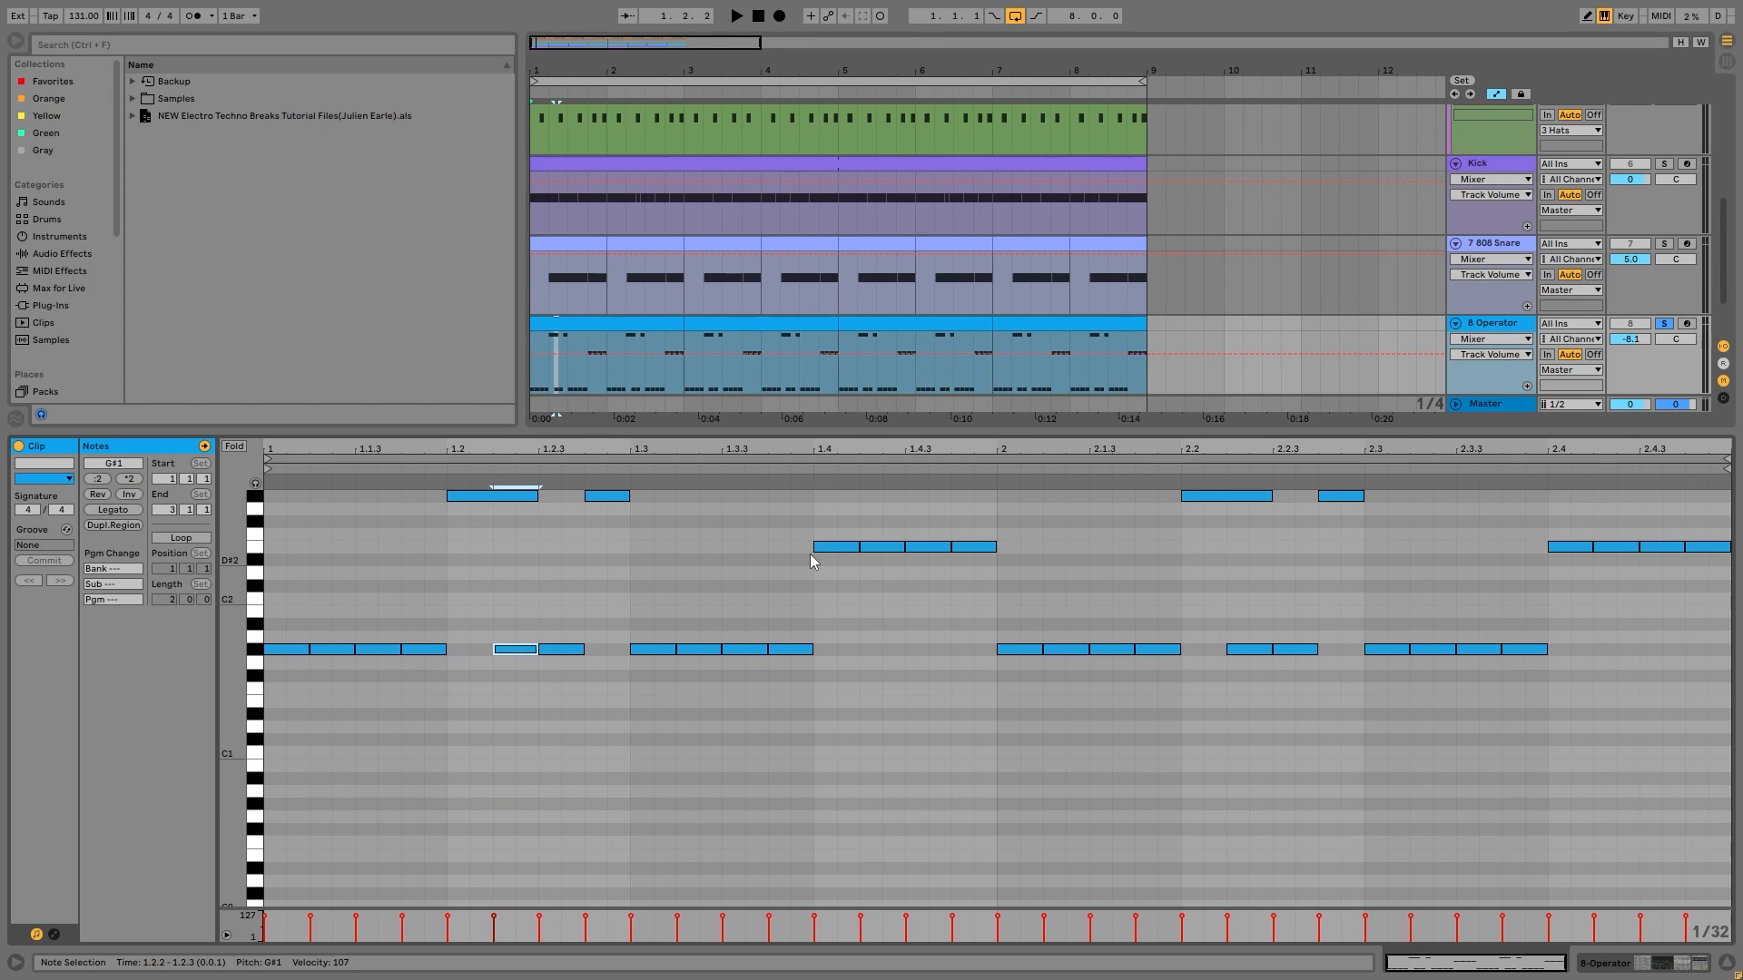
left_click_drag(811, 556, 1050, 452)
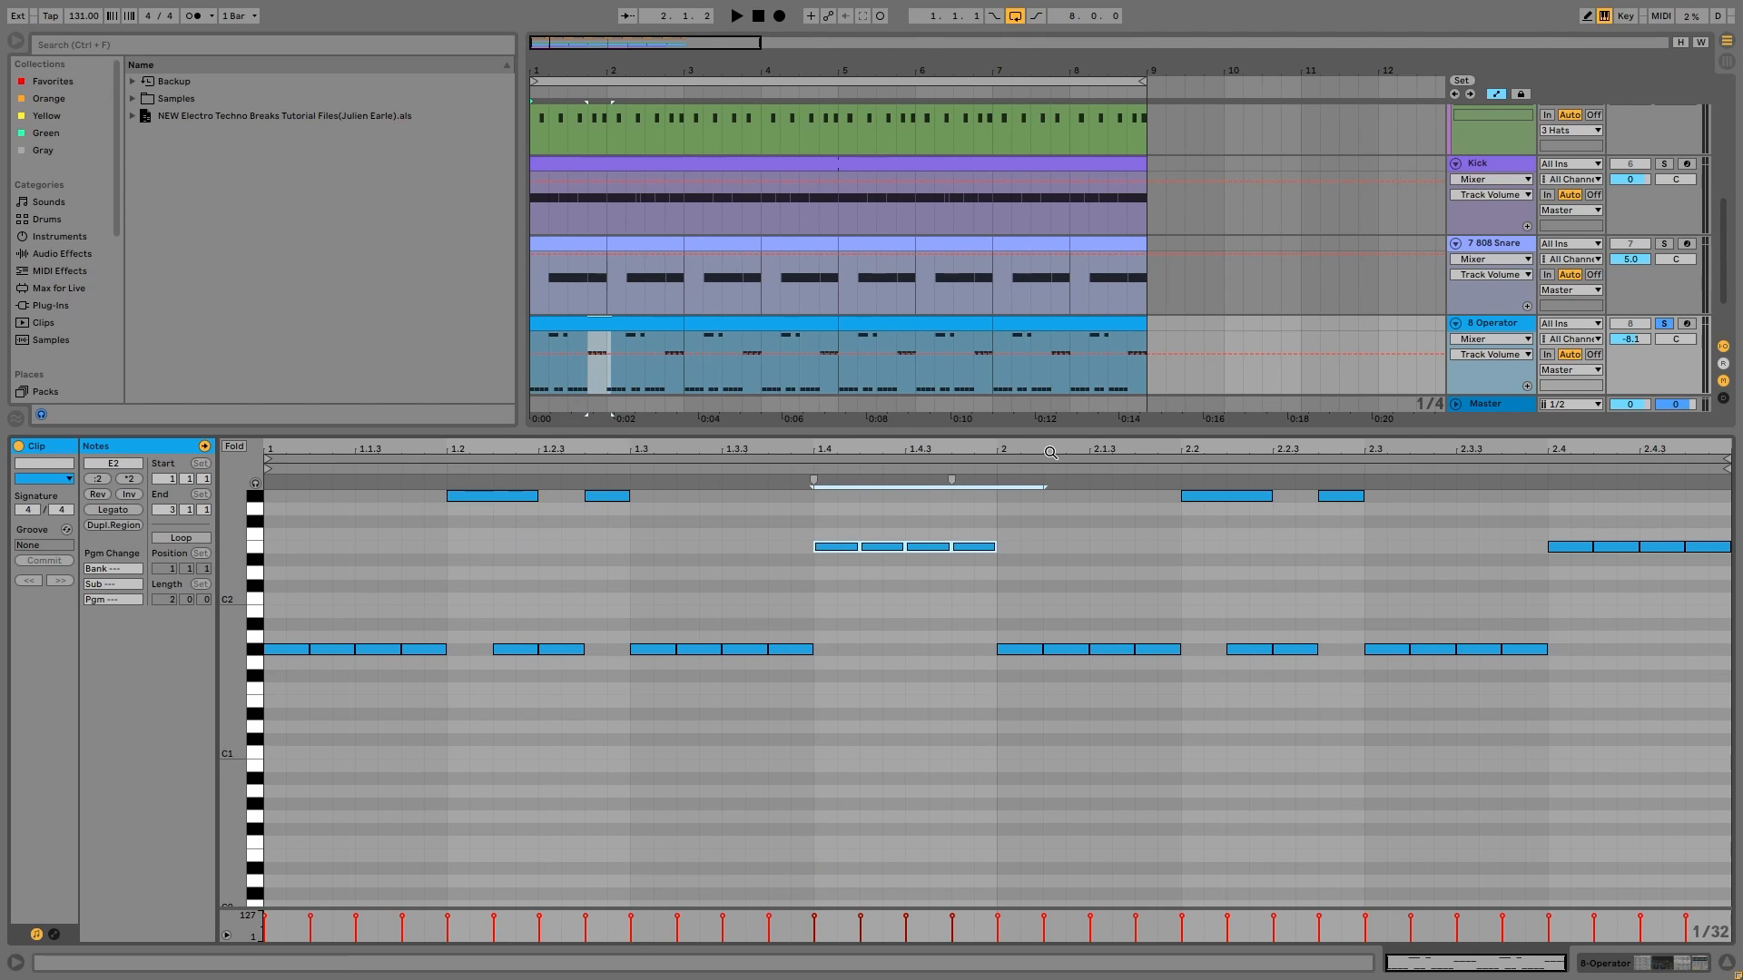
Play the opening of the Operator bass line repeatedly while following its notes, and stop
key("space")
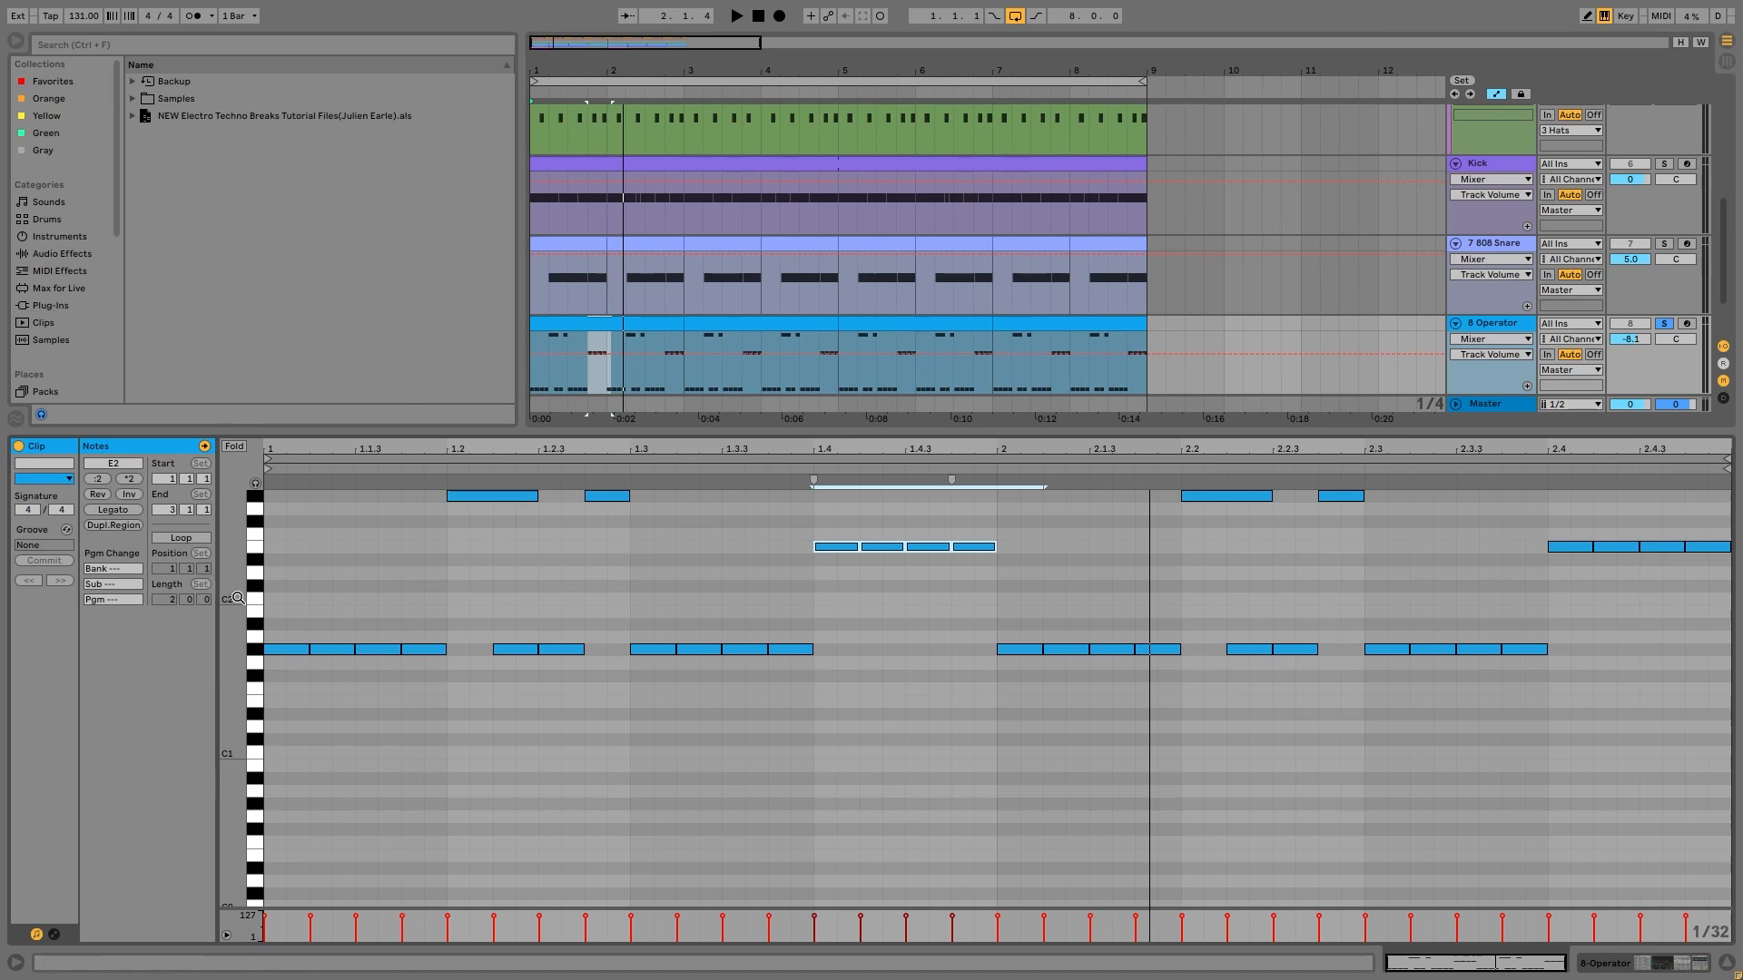
key("space")
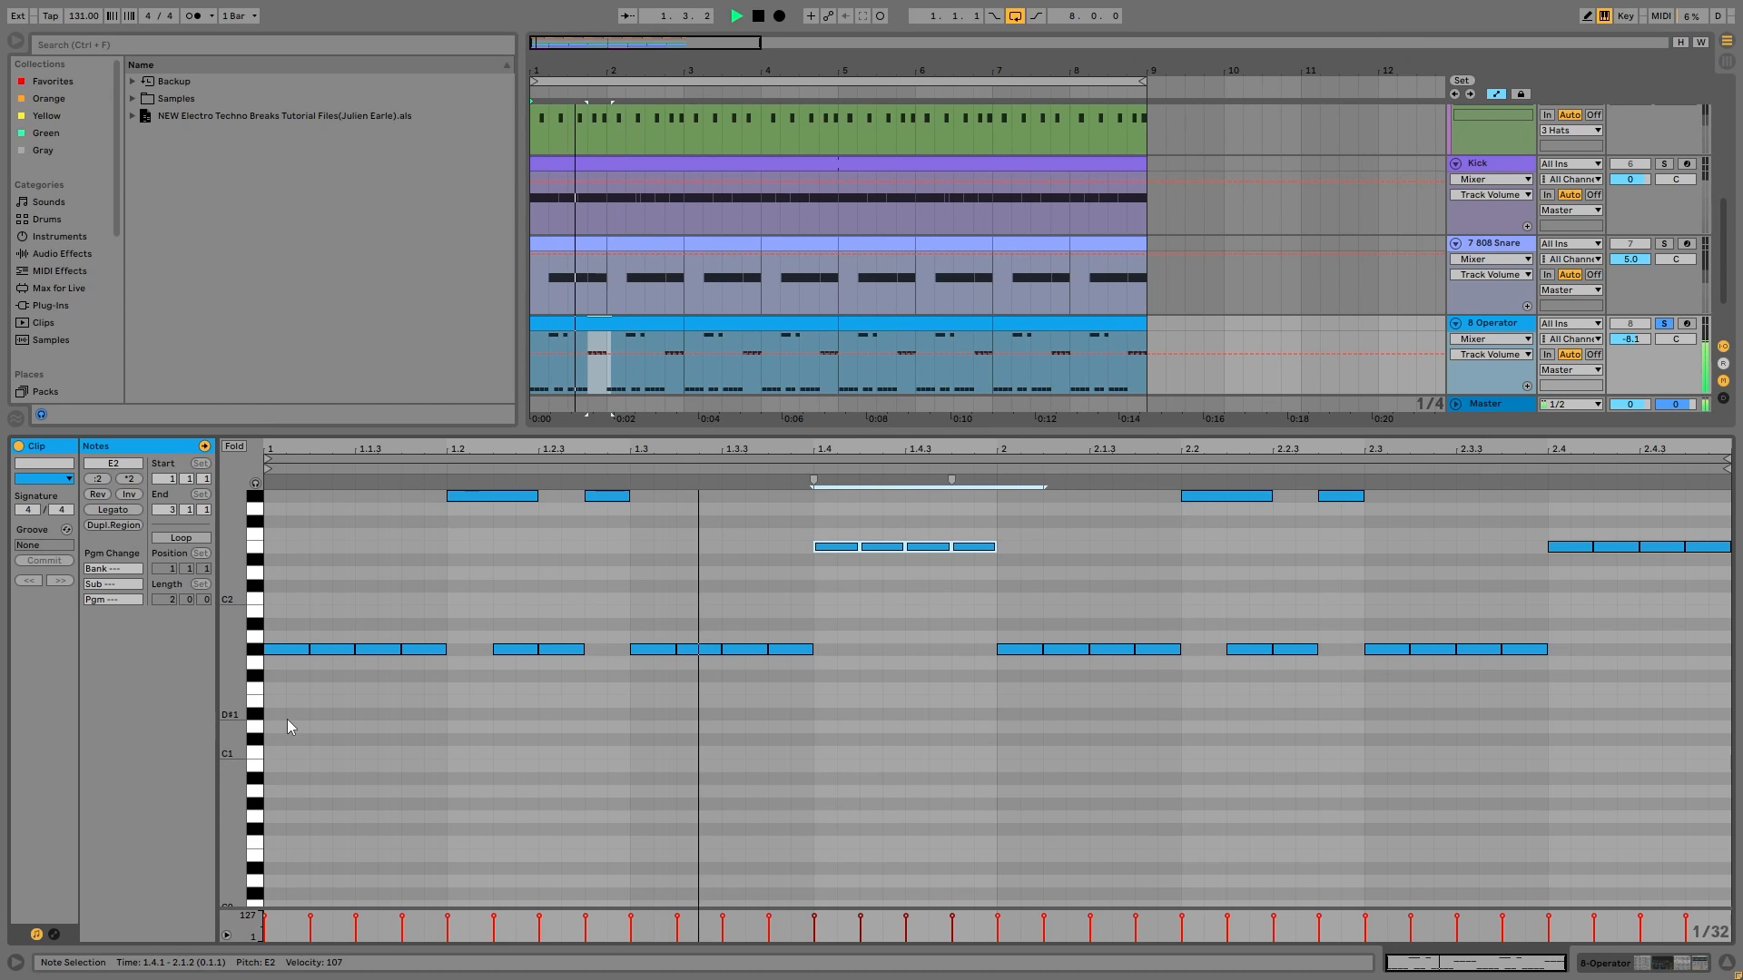
key("space")
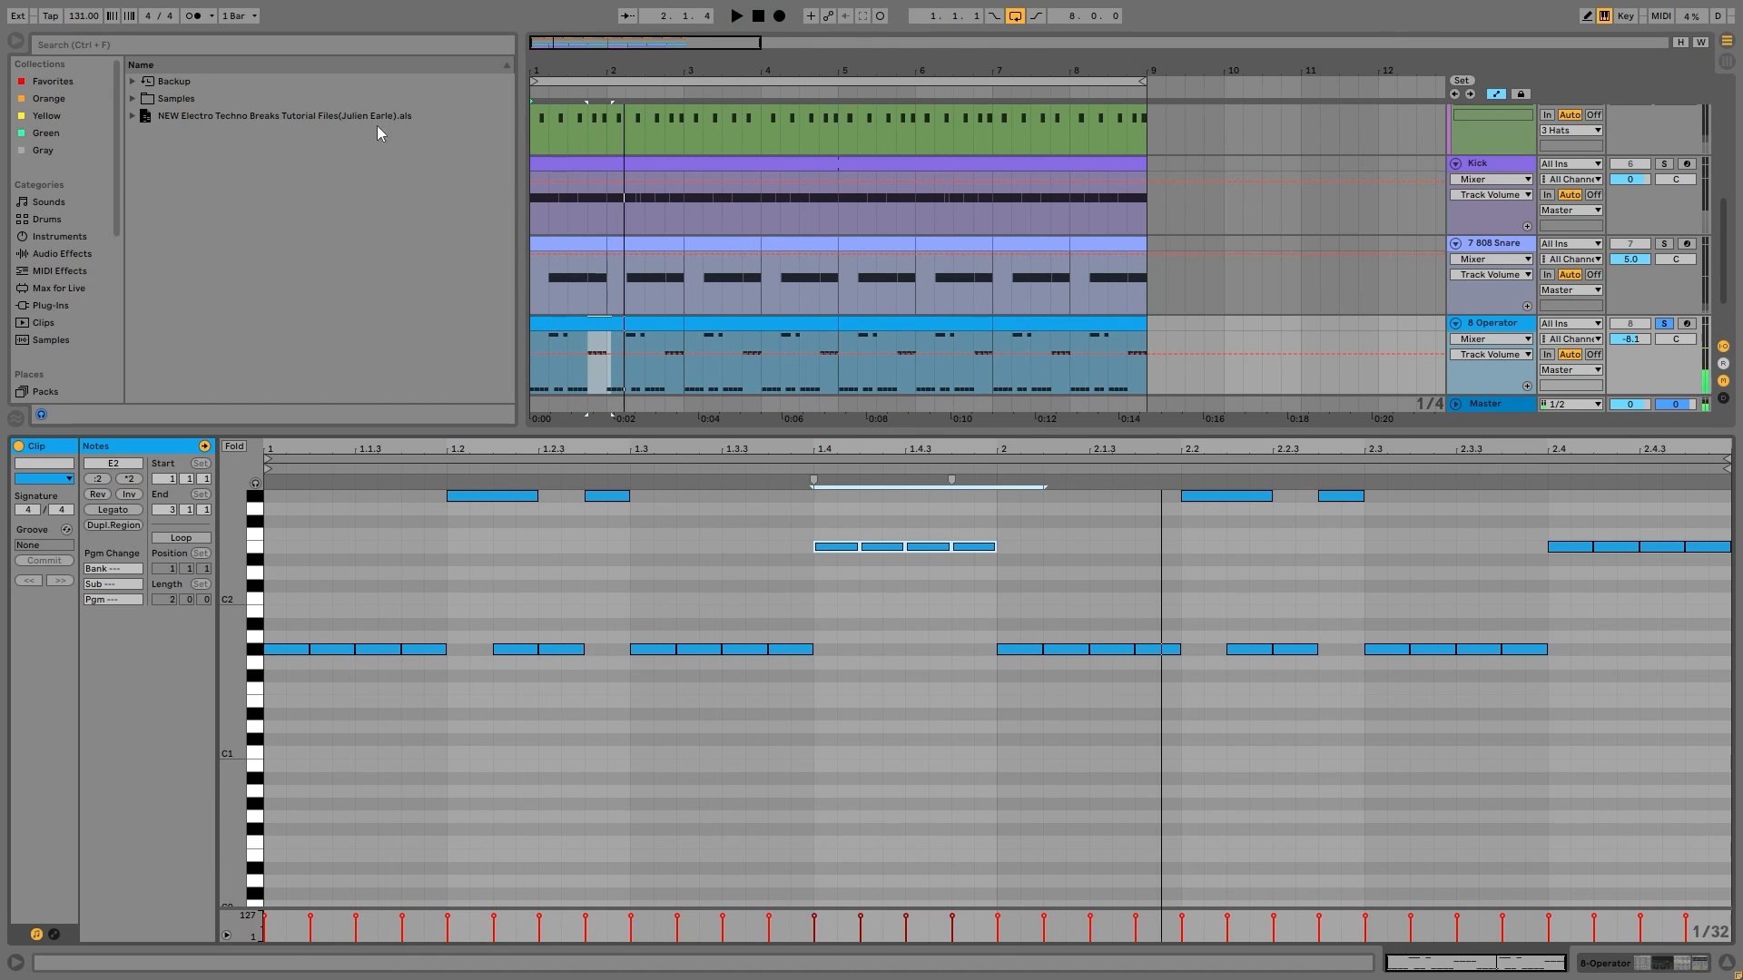
Select the two G#2 notes in beat 1.2 and the four E2 notes in beat 1.4, playing the phrase in between
mouse_move(487, 538)
left_mouse_down()
mouse_move(563, 491)
mouse_move(621, 490)
left_mouse_up()
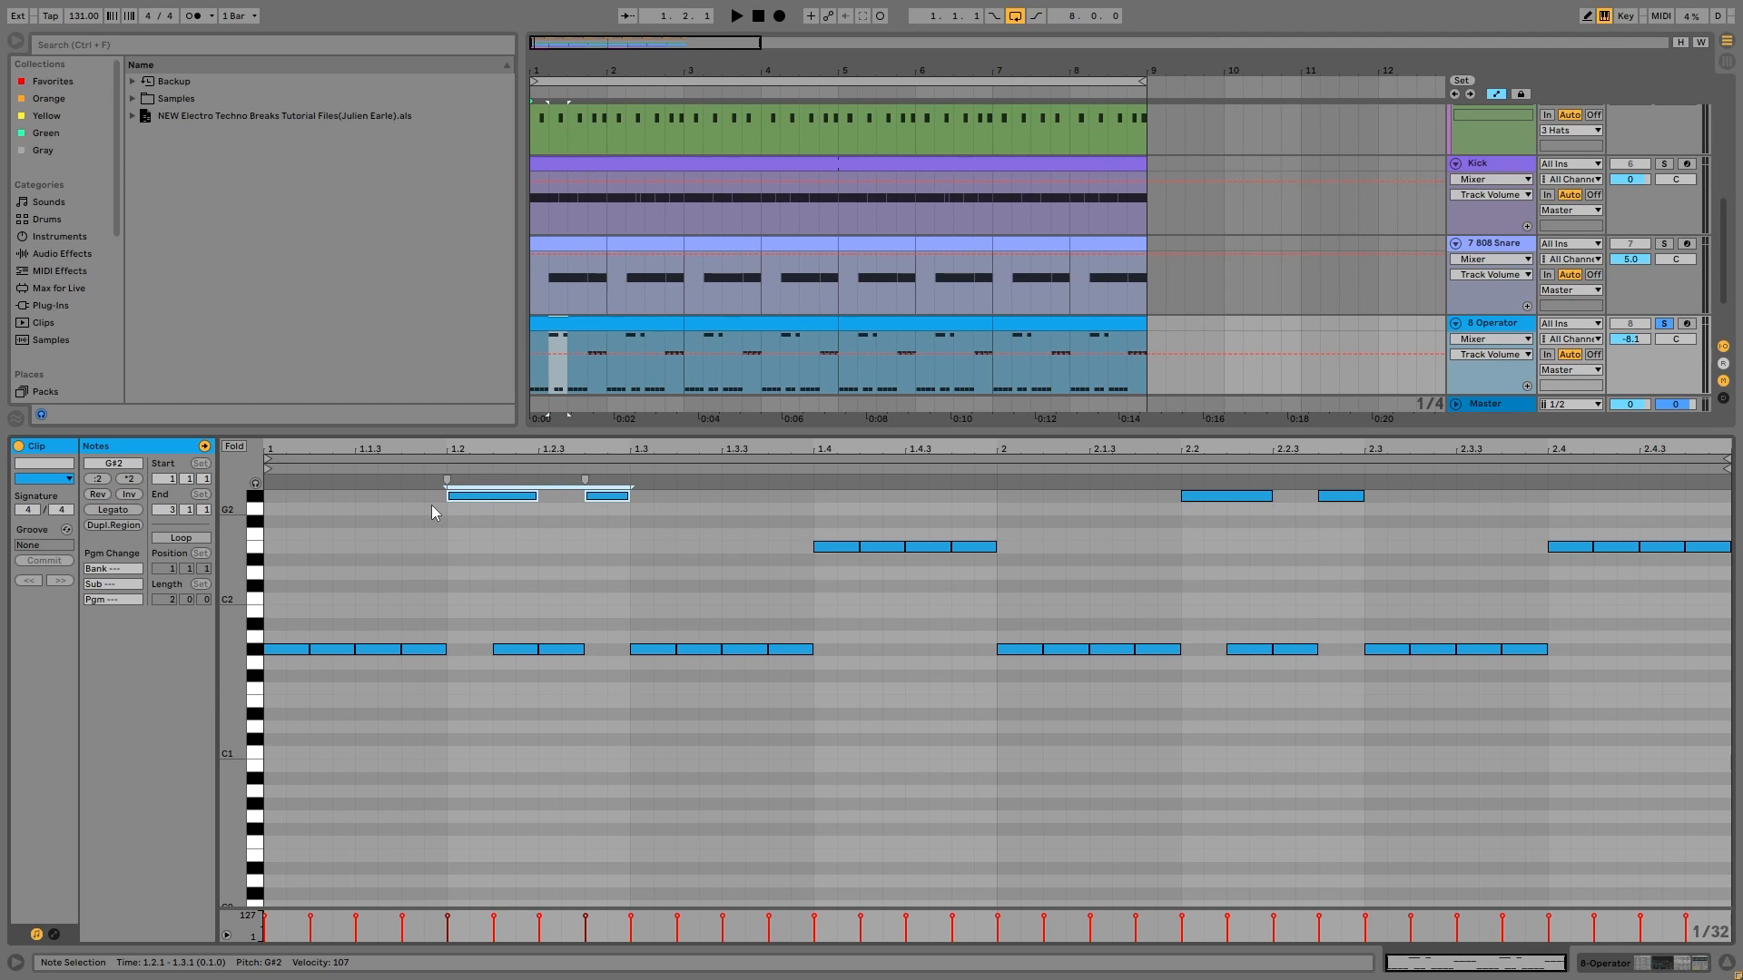
key("space")
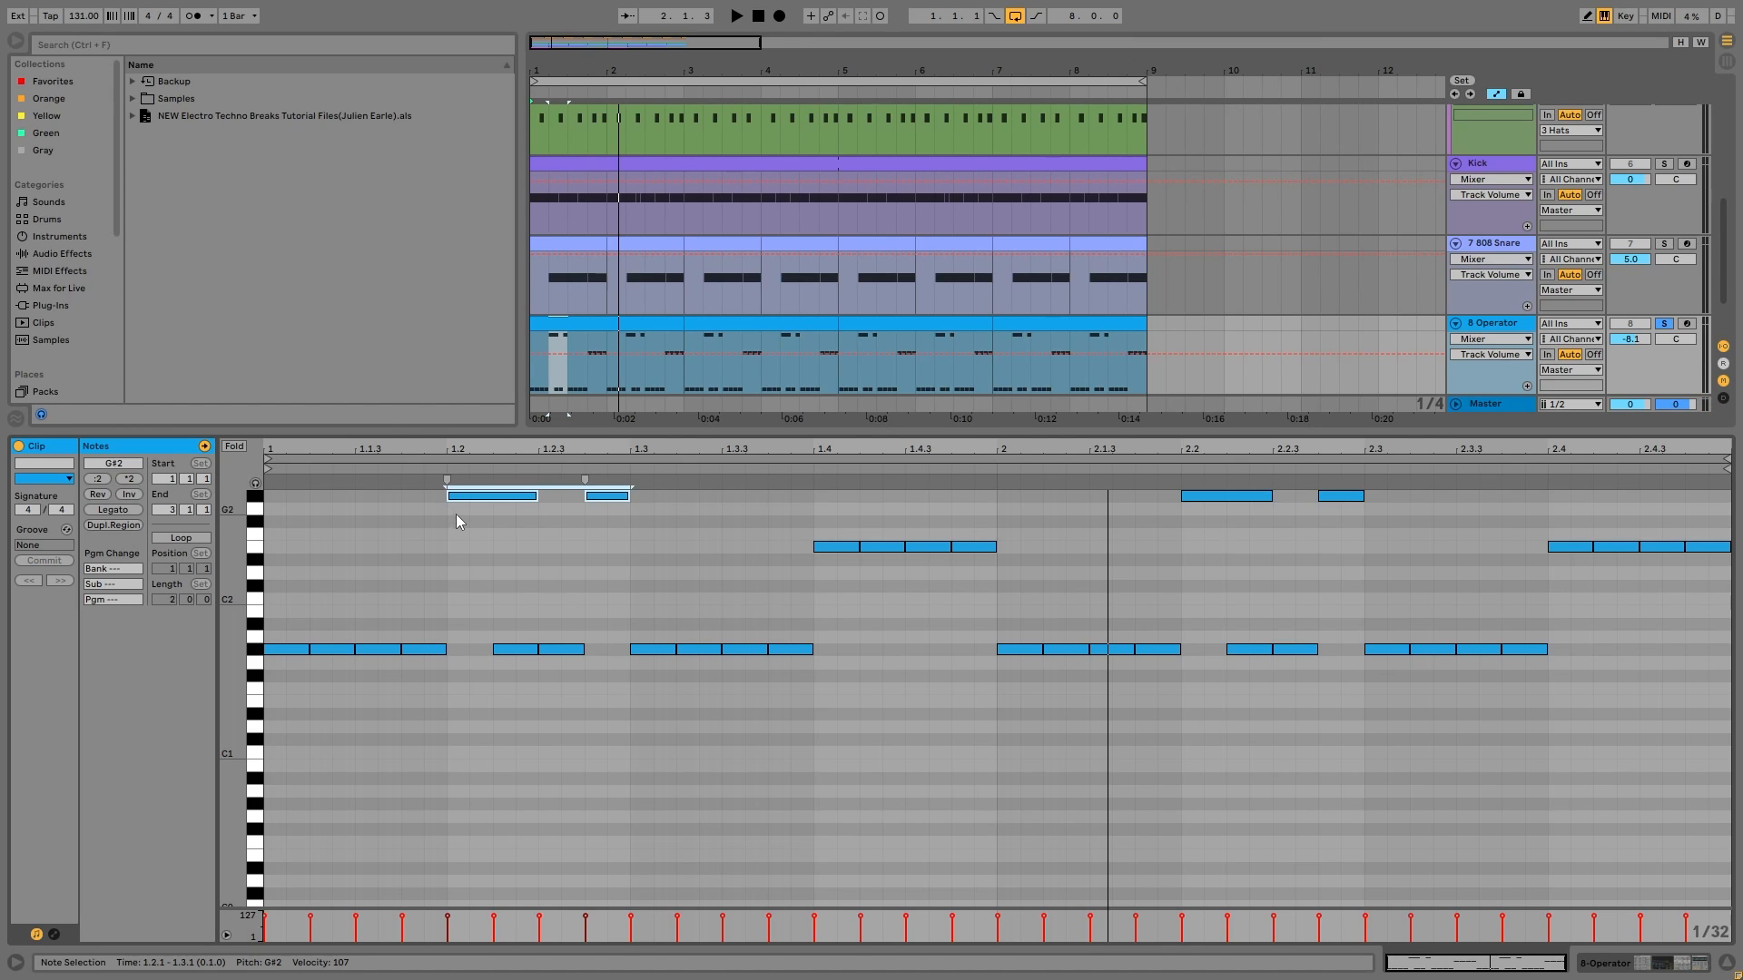
left_click_drag(460, 707, 615, 292)
left_click_drag(805, 595, 960, 472)
key("space")
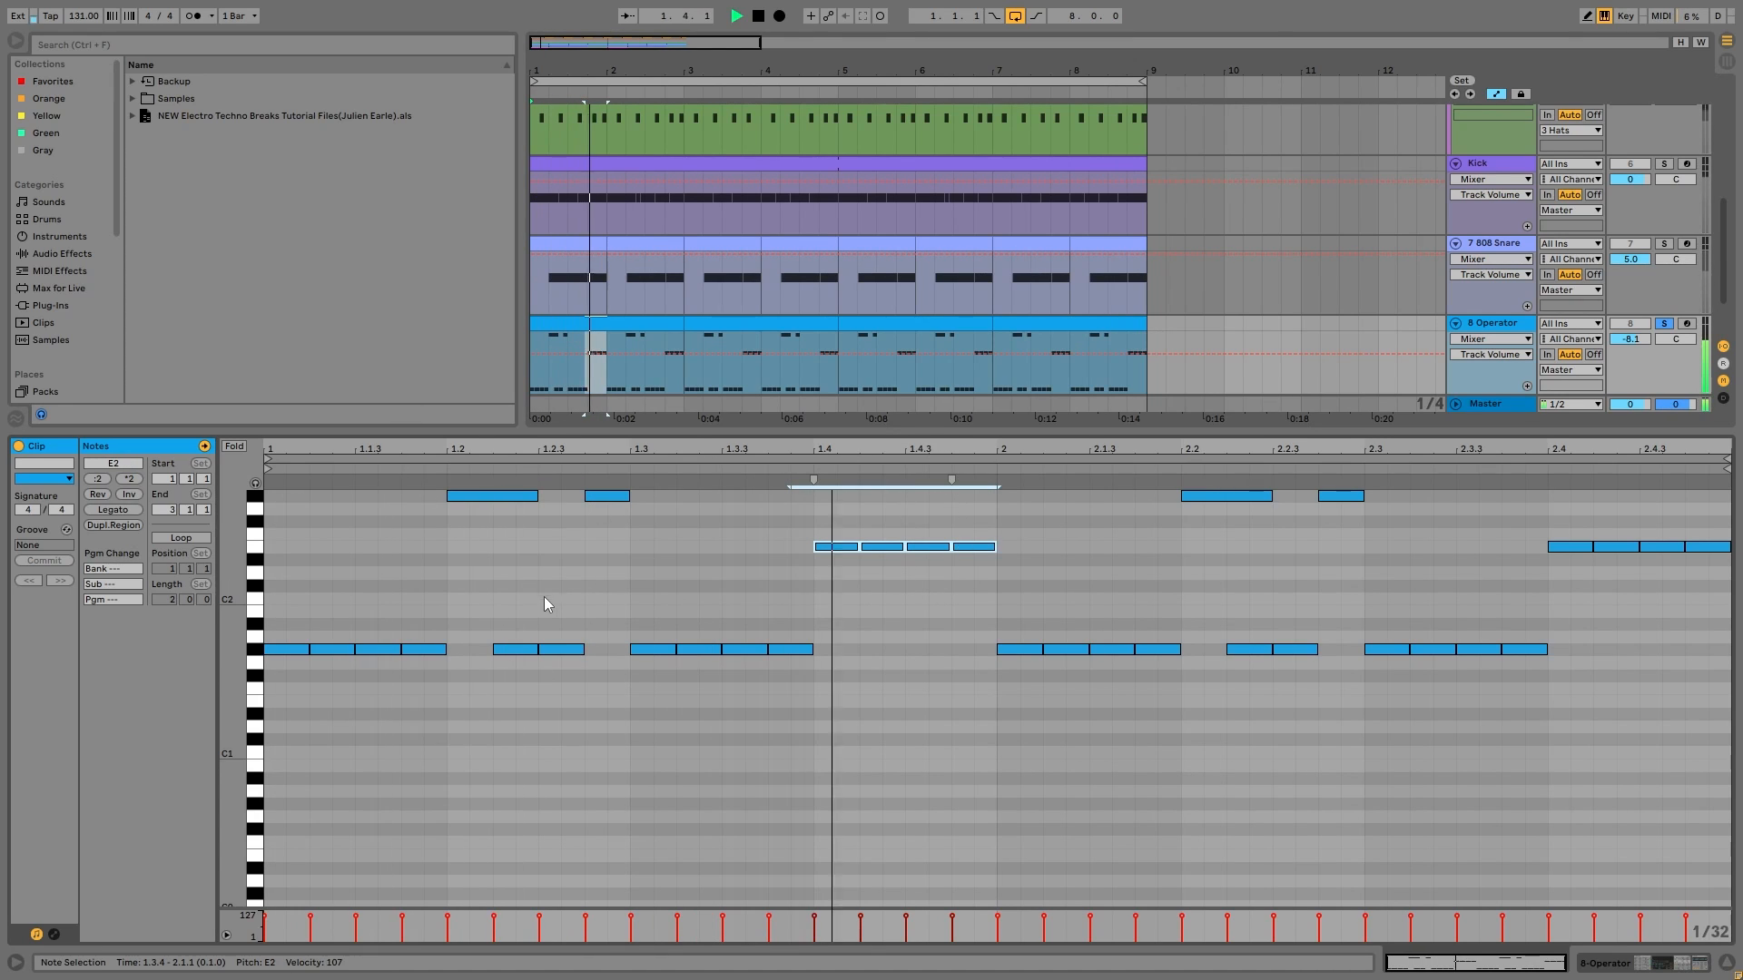
key("space")
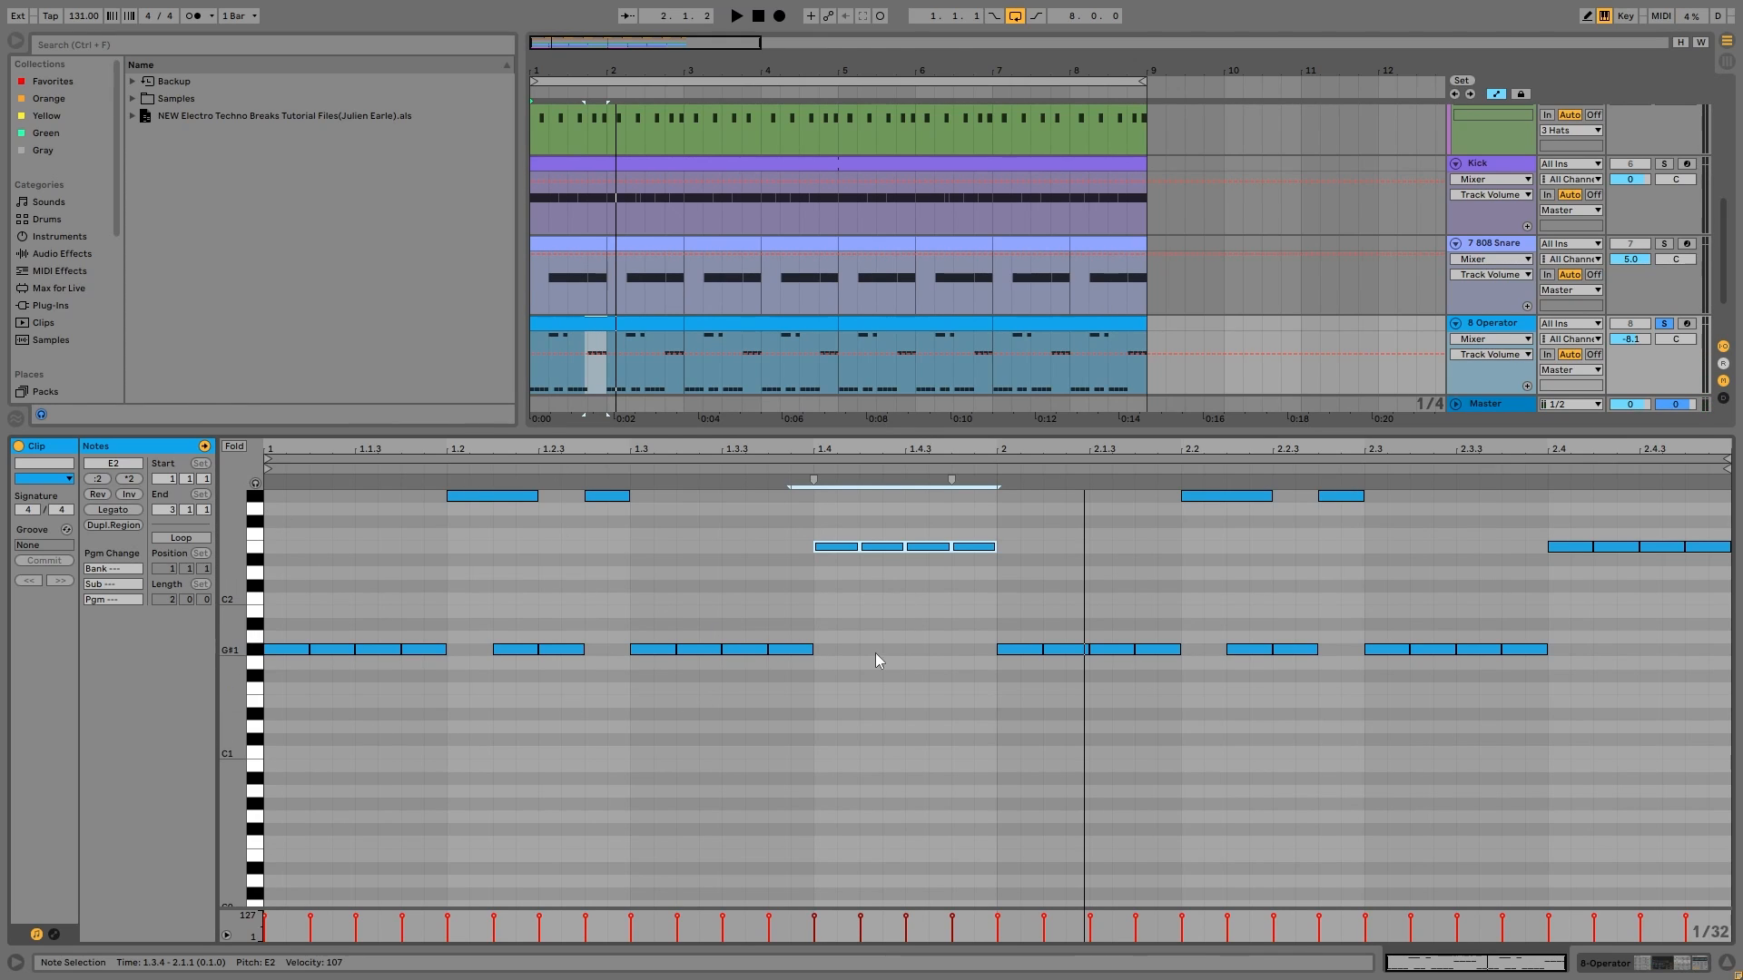
Replay the Operator bass phrase and select the short G#2 note at 1.2.4
key("space")
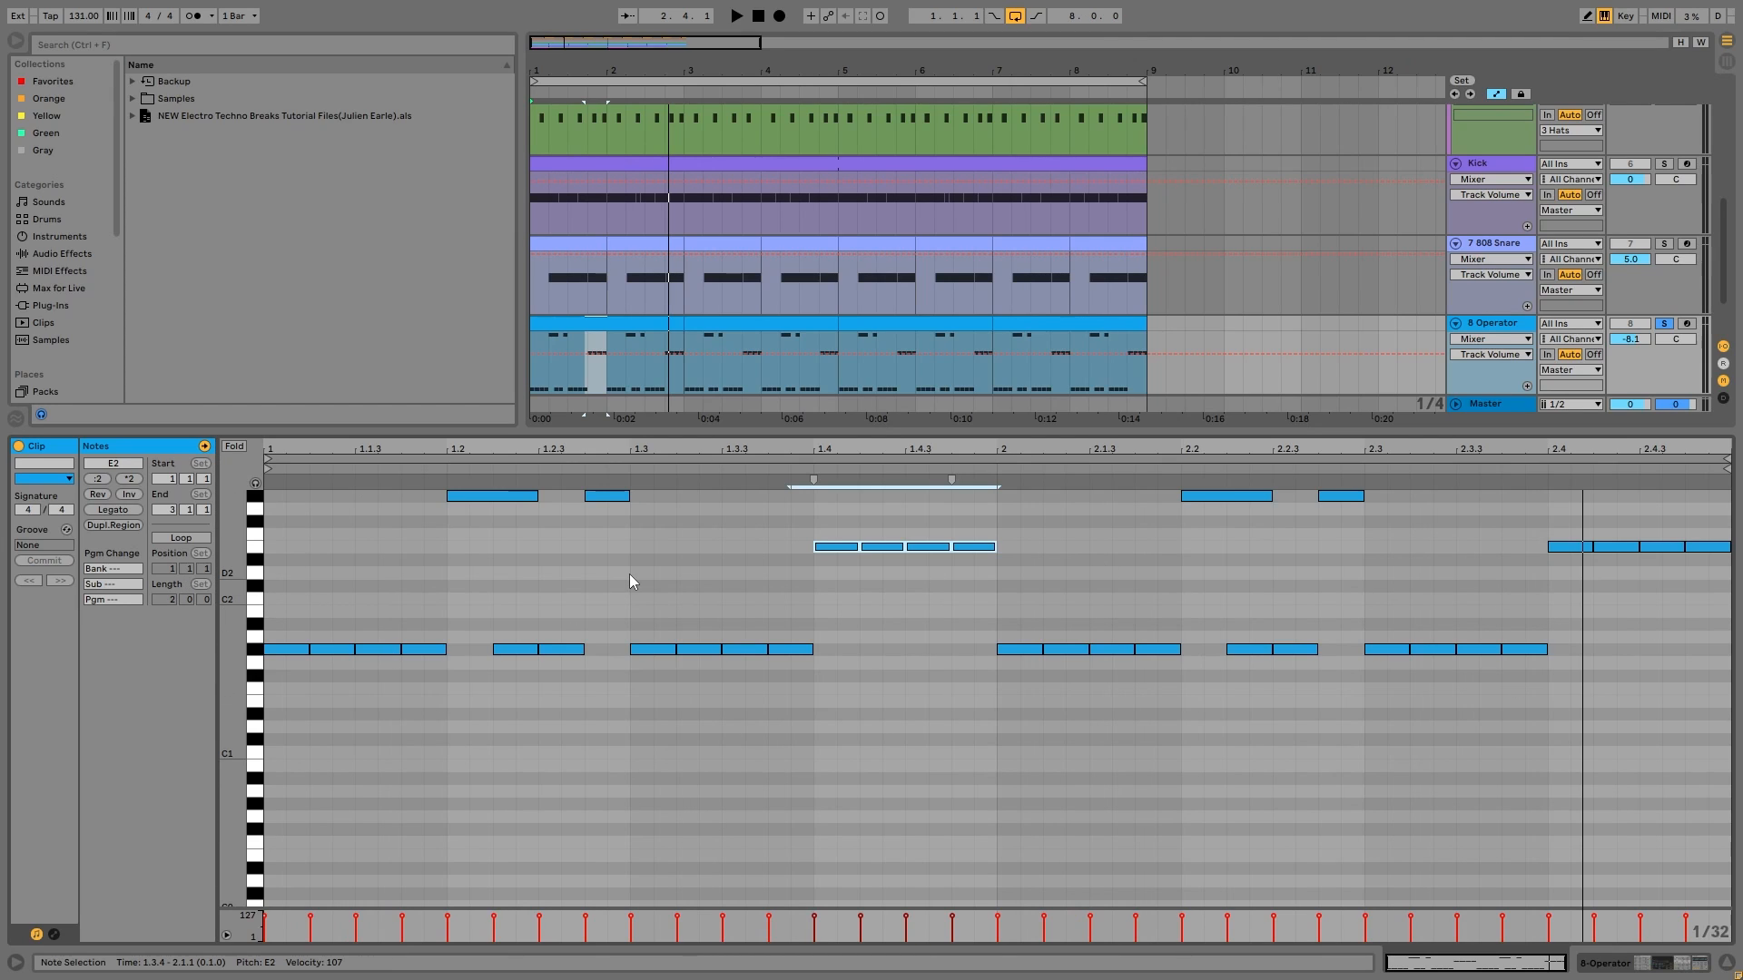
key("space")
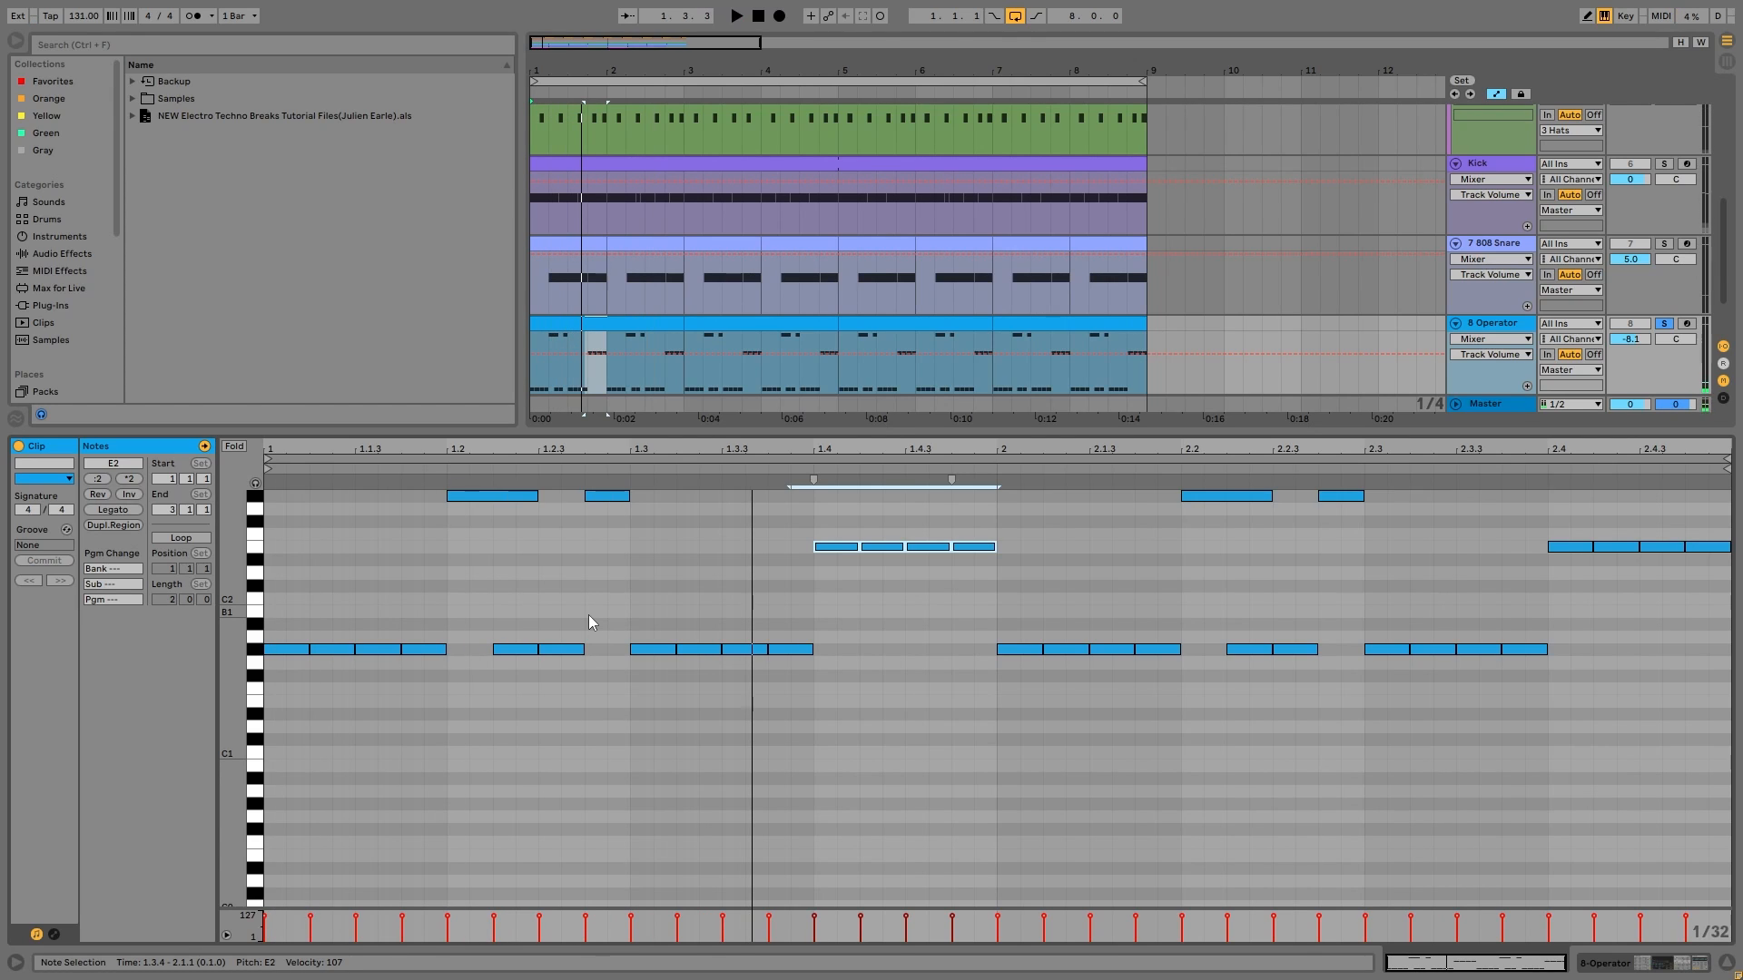
left_click(606, 496)
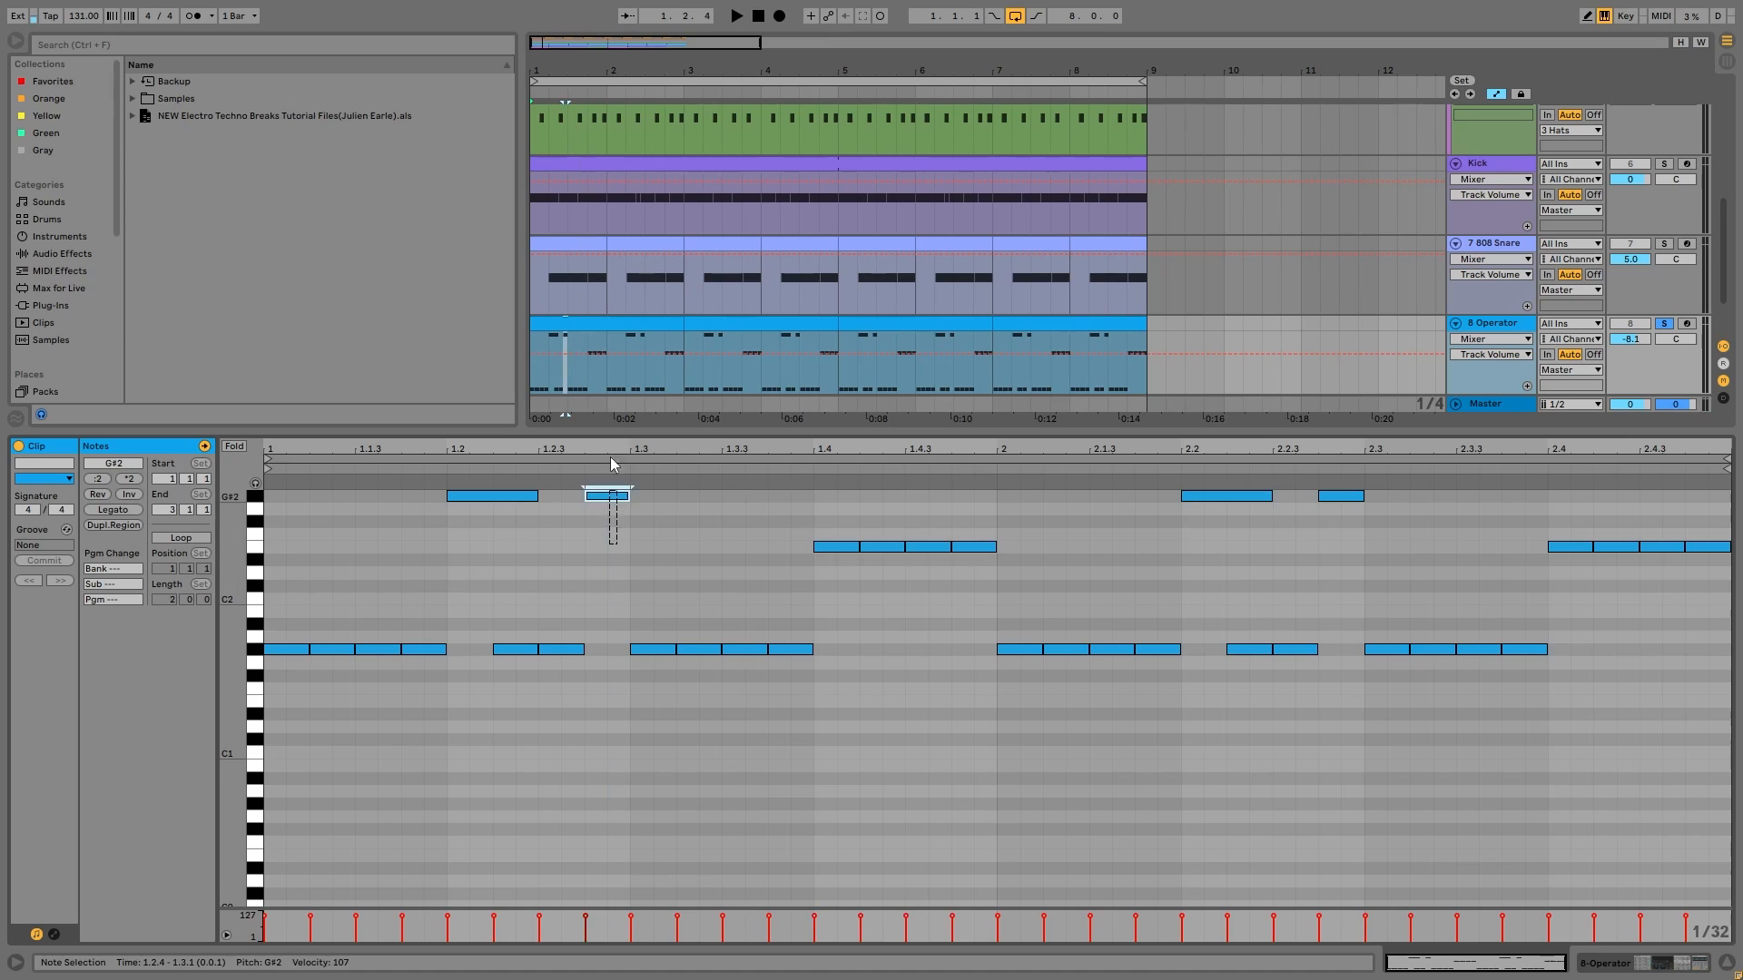
Try lengthening the short G#2 note at 1.2.4 to 0.0.2, play the phrase, and restore the note's original length
key("space")
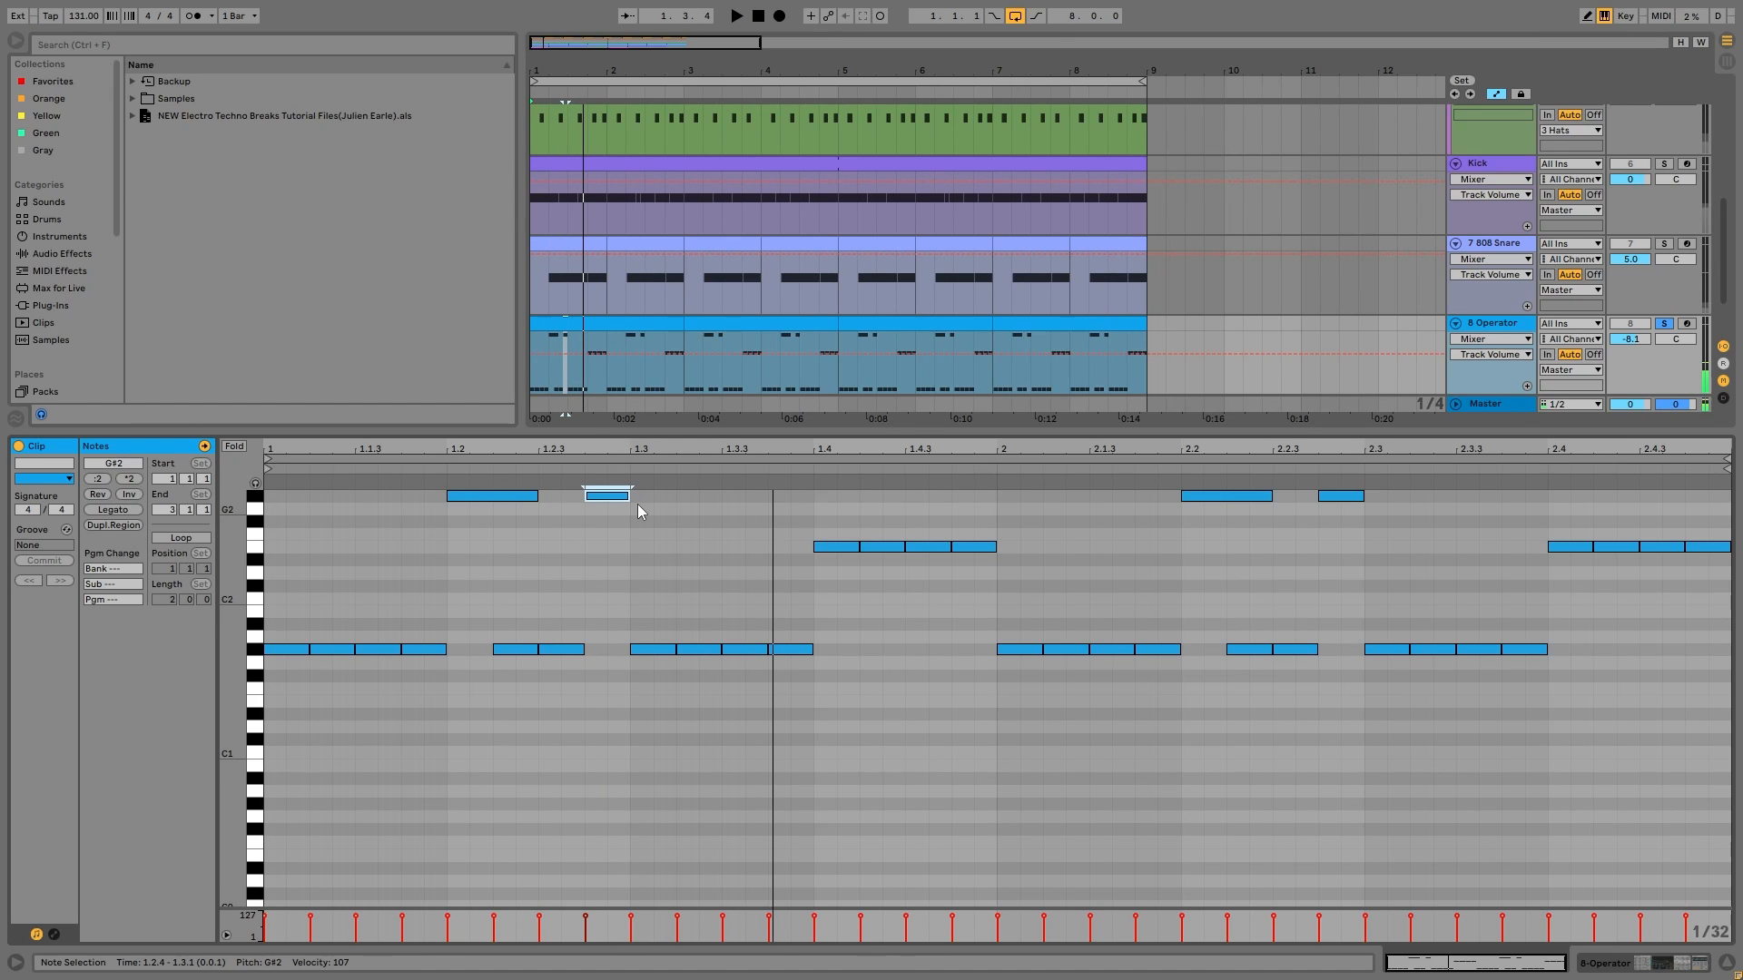
key("shift+Right")
key("space")
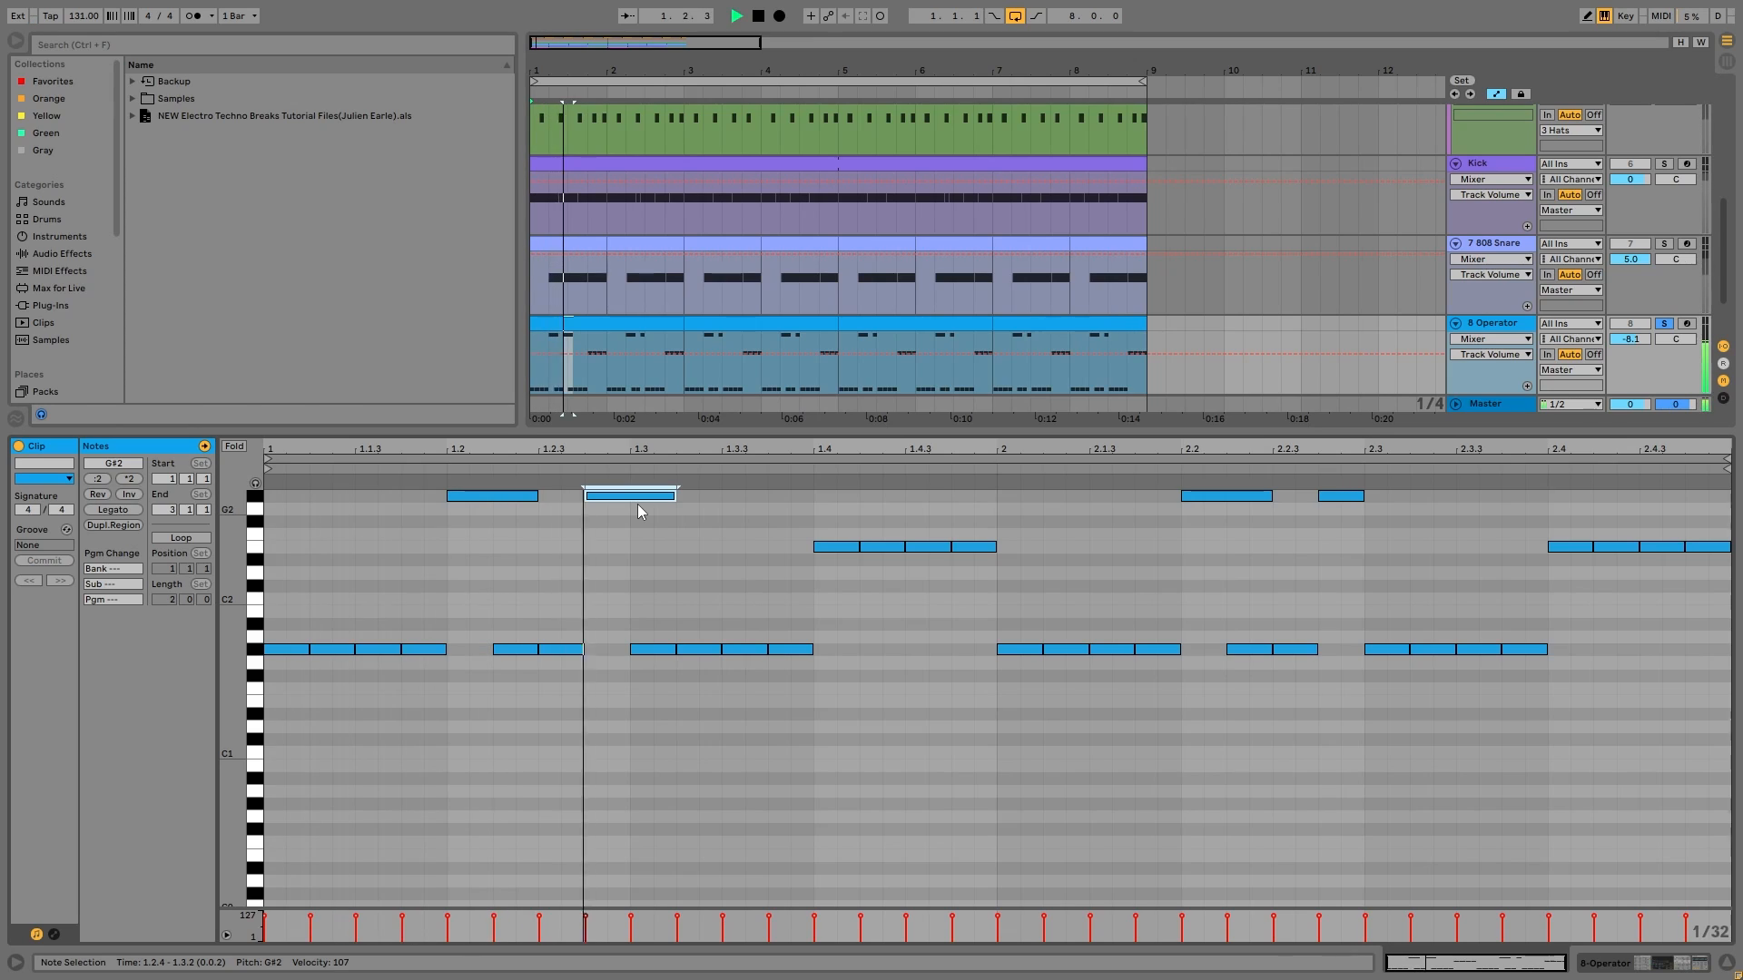
key("space")
key("shift+Left")
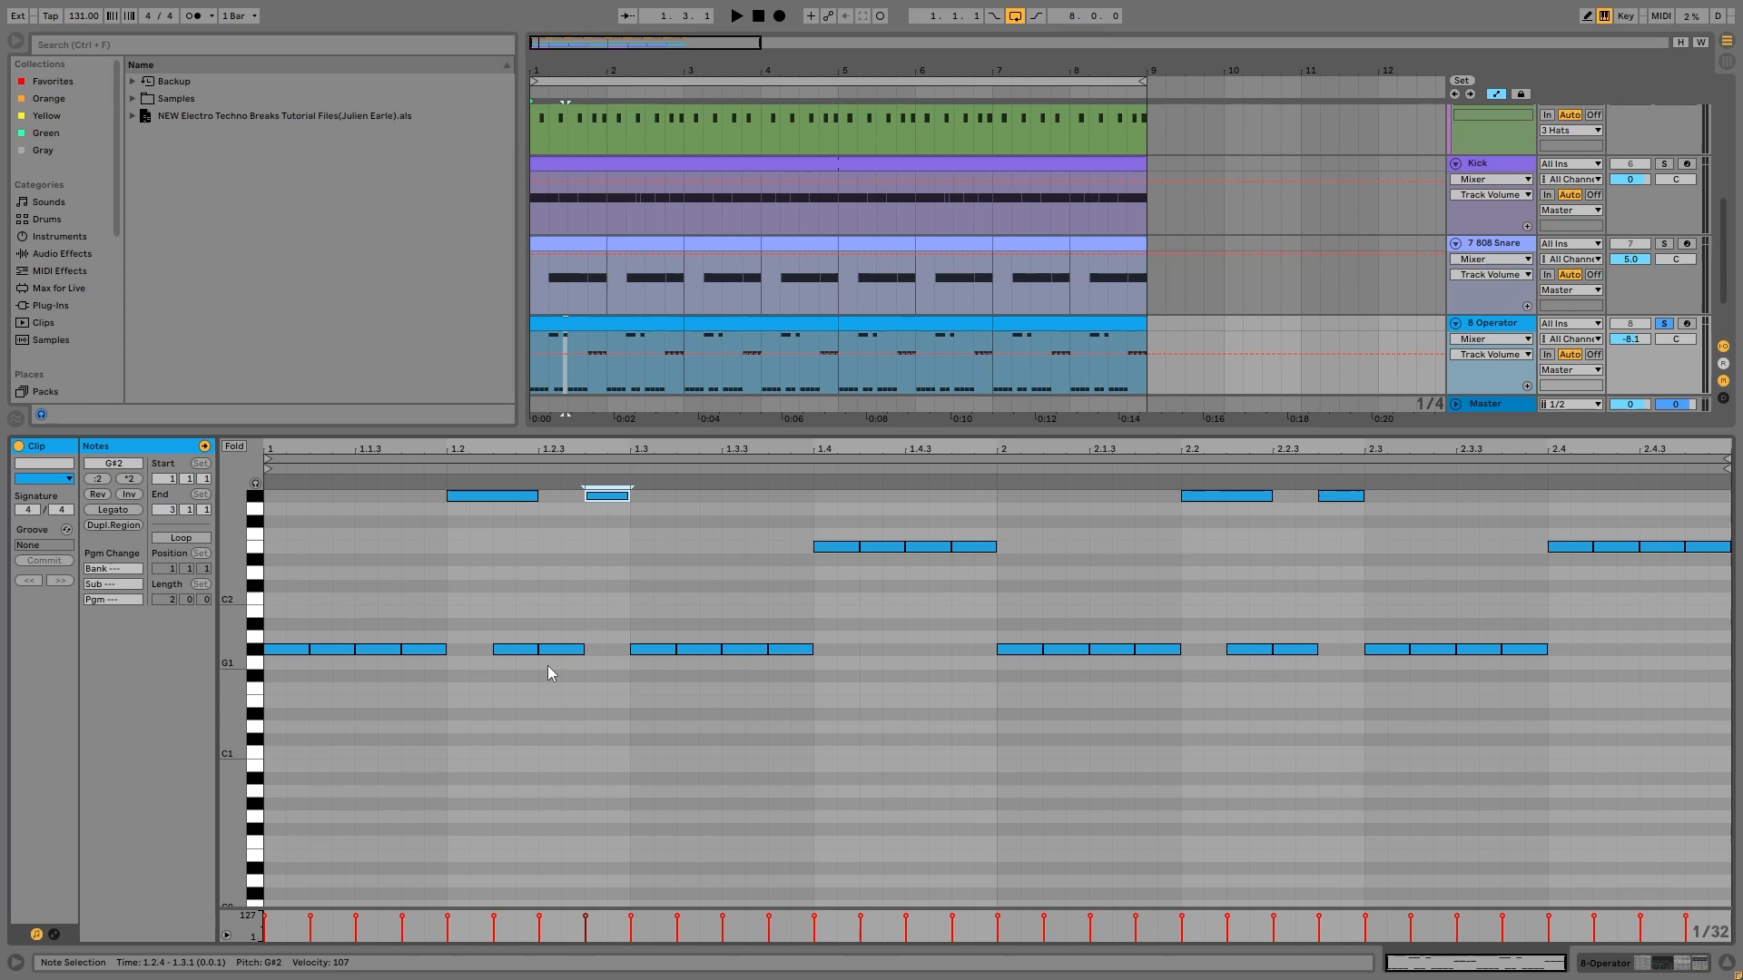
Play the Operator bass line while bringing up the Operator track's devices, and stop
key("space")
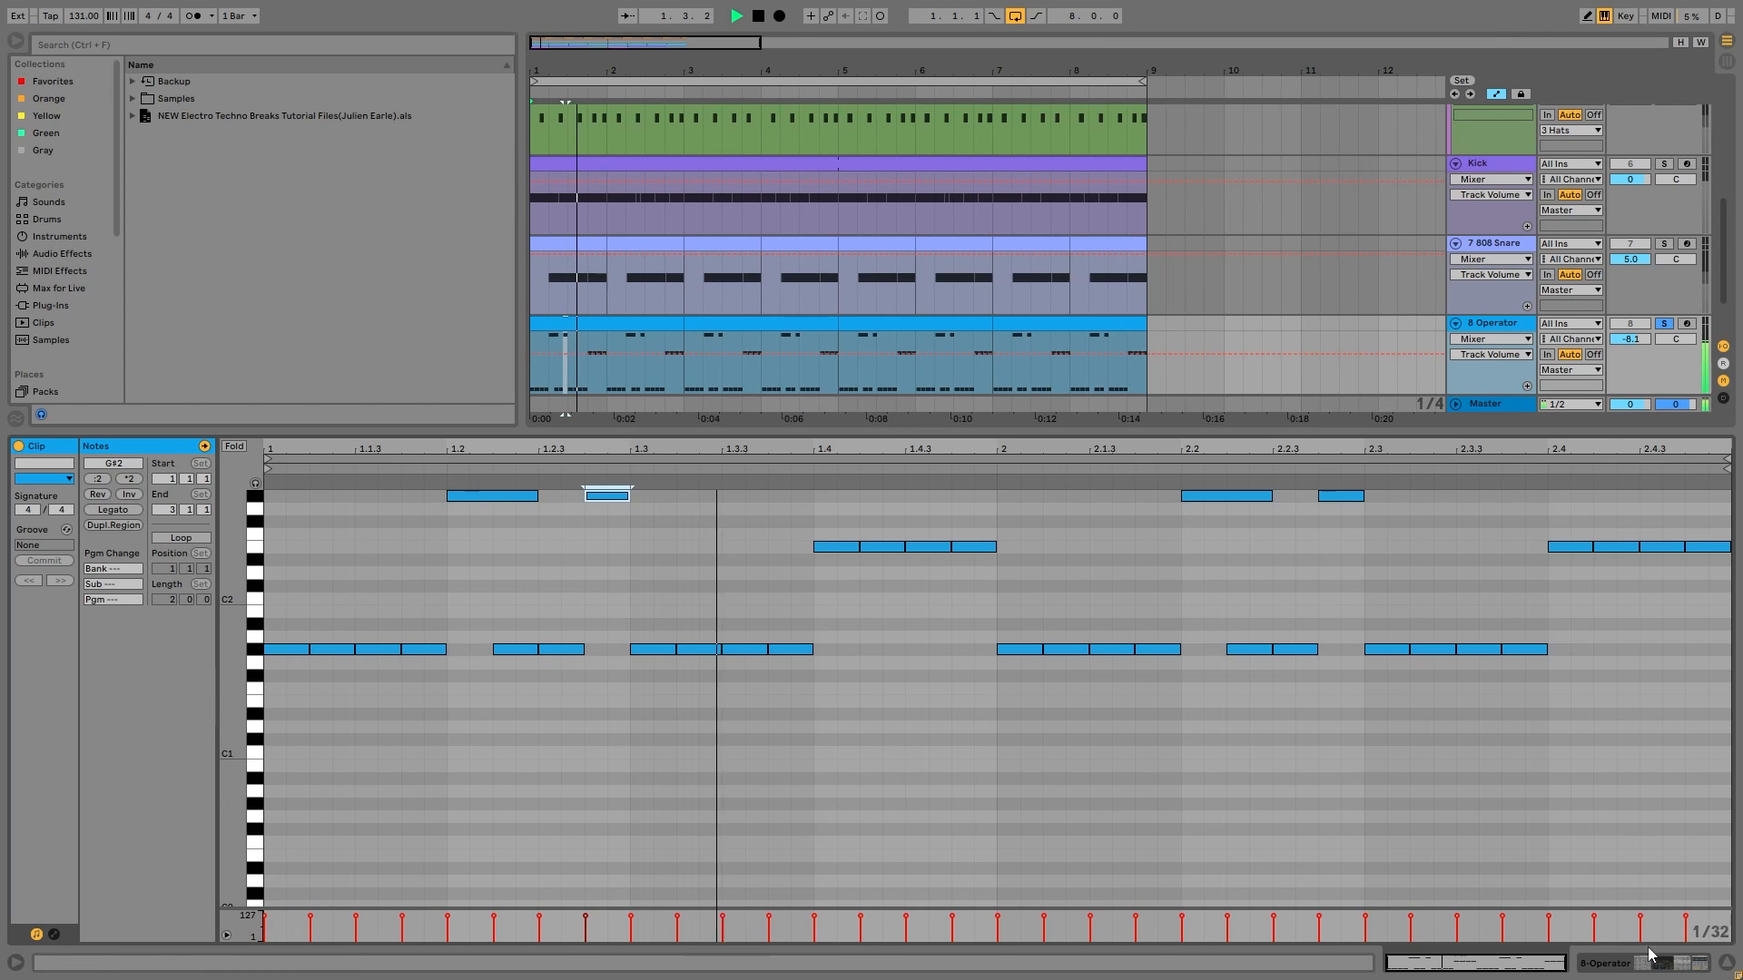
left_click(1620, 970)
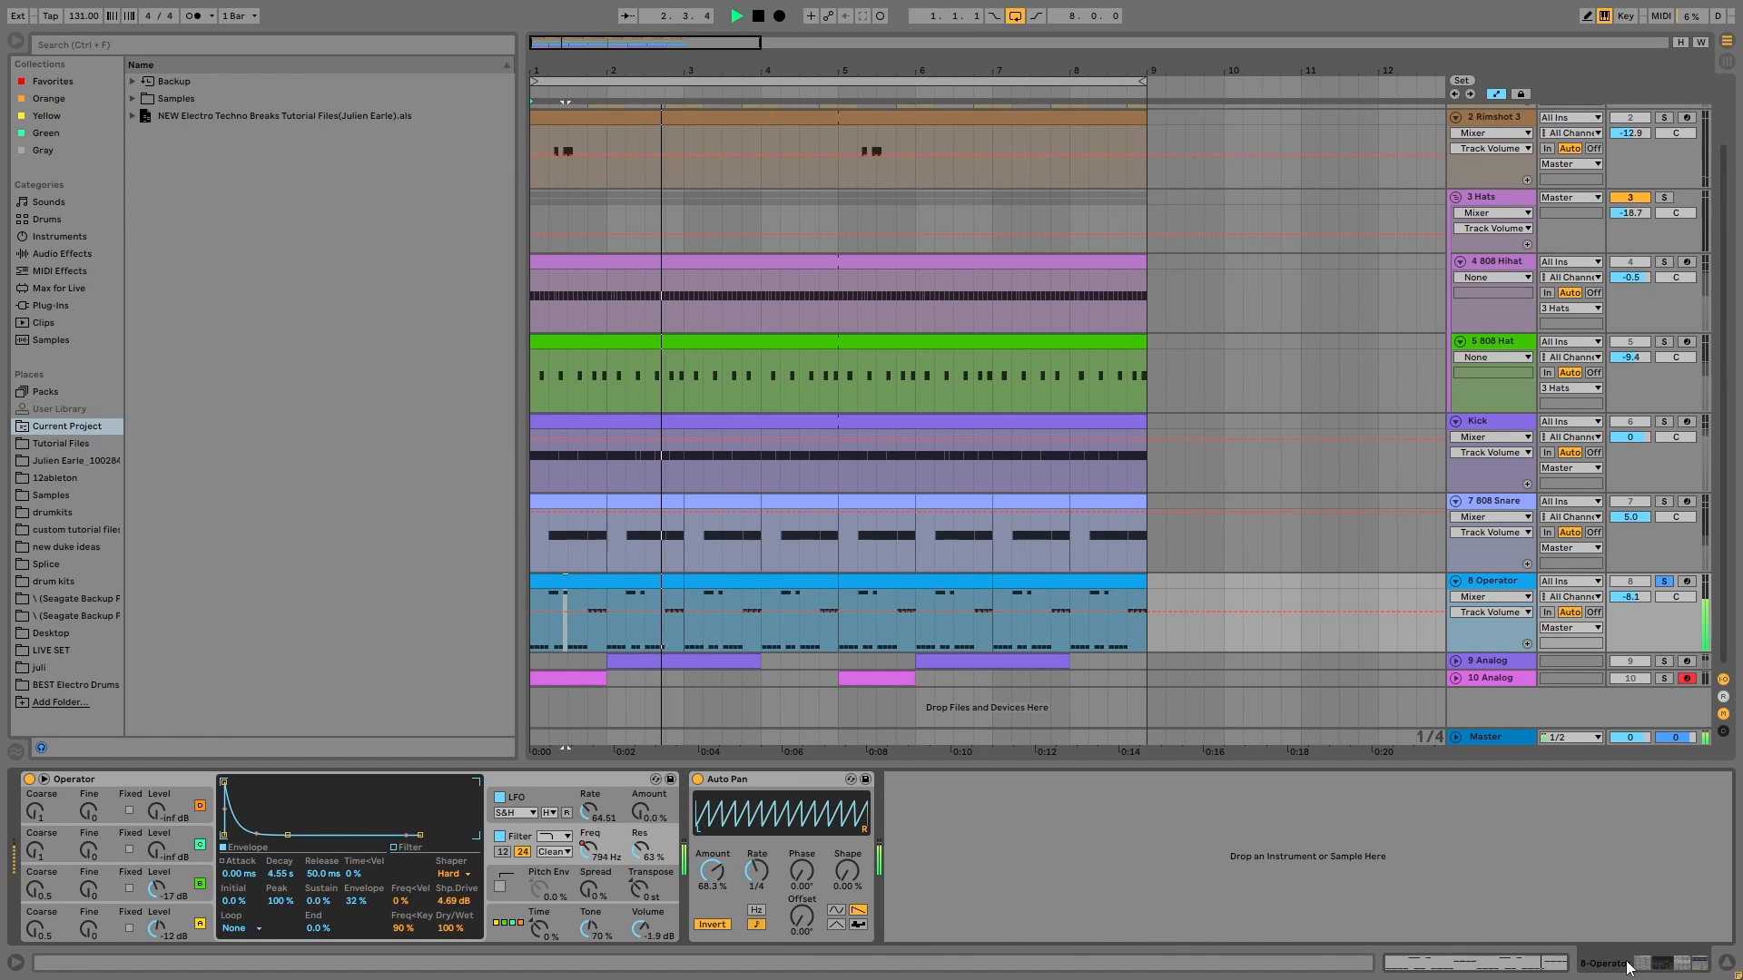
key("space")
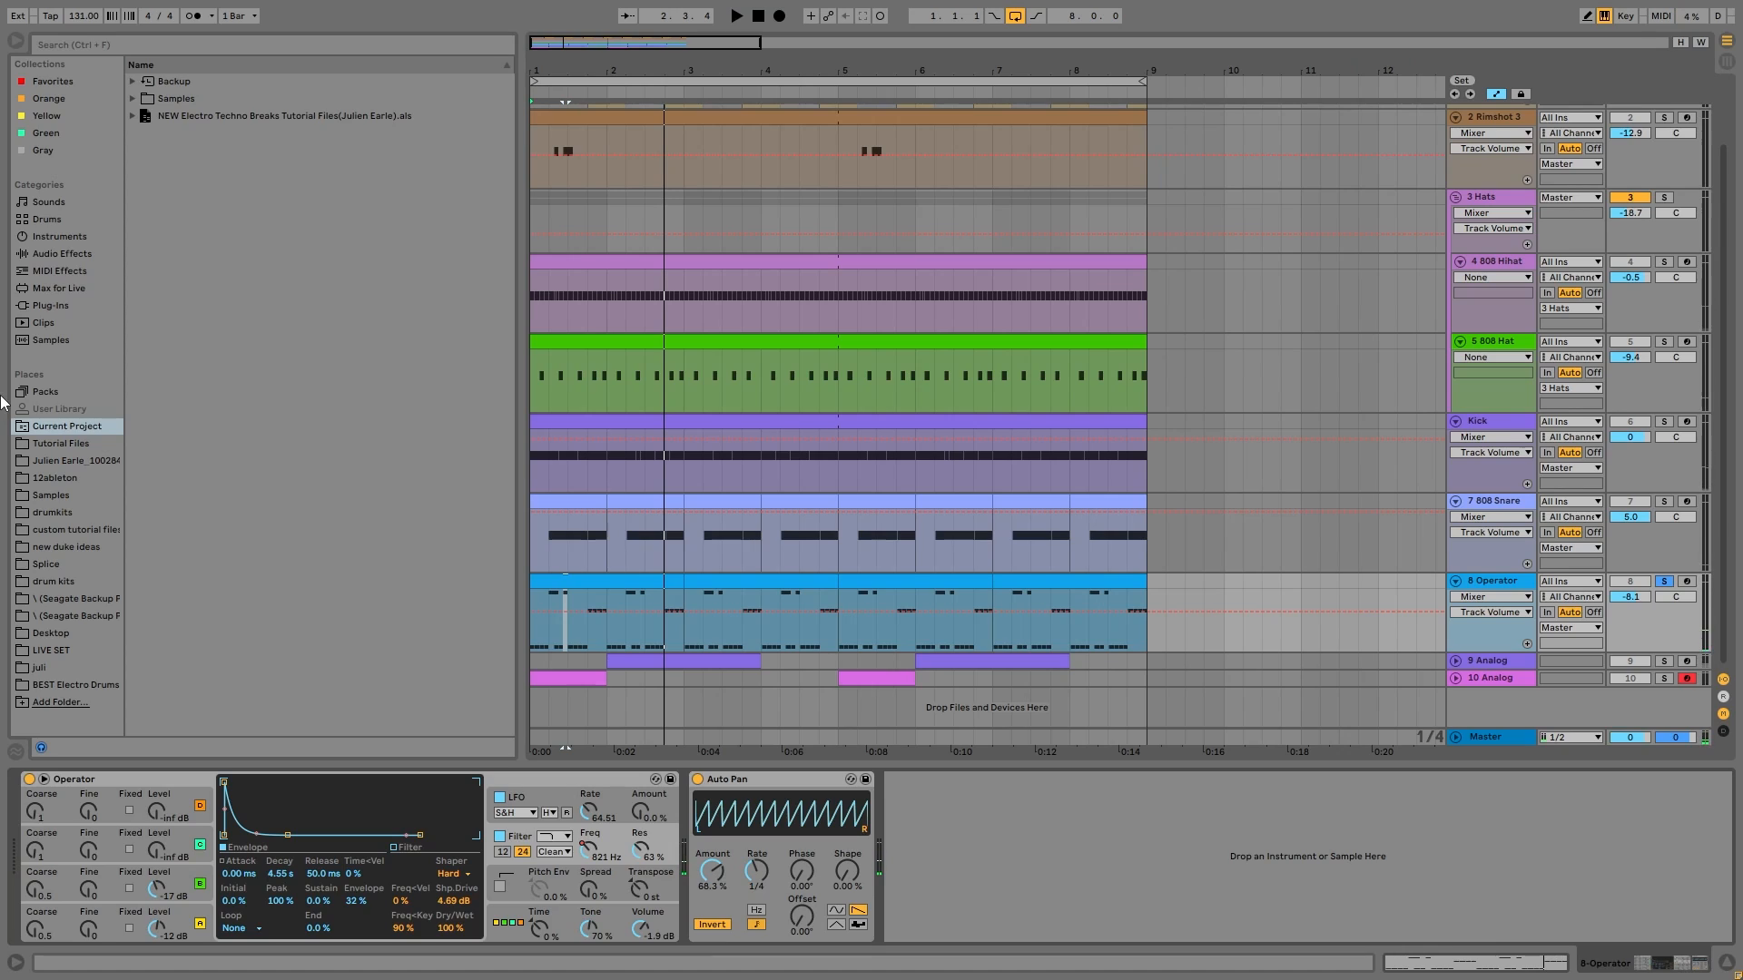
Show Operator's global settings and oscillator B's settings, and play the soloed bass
left_click(523, 922)
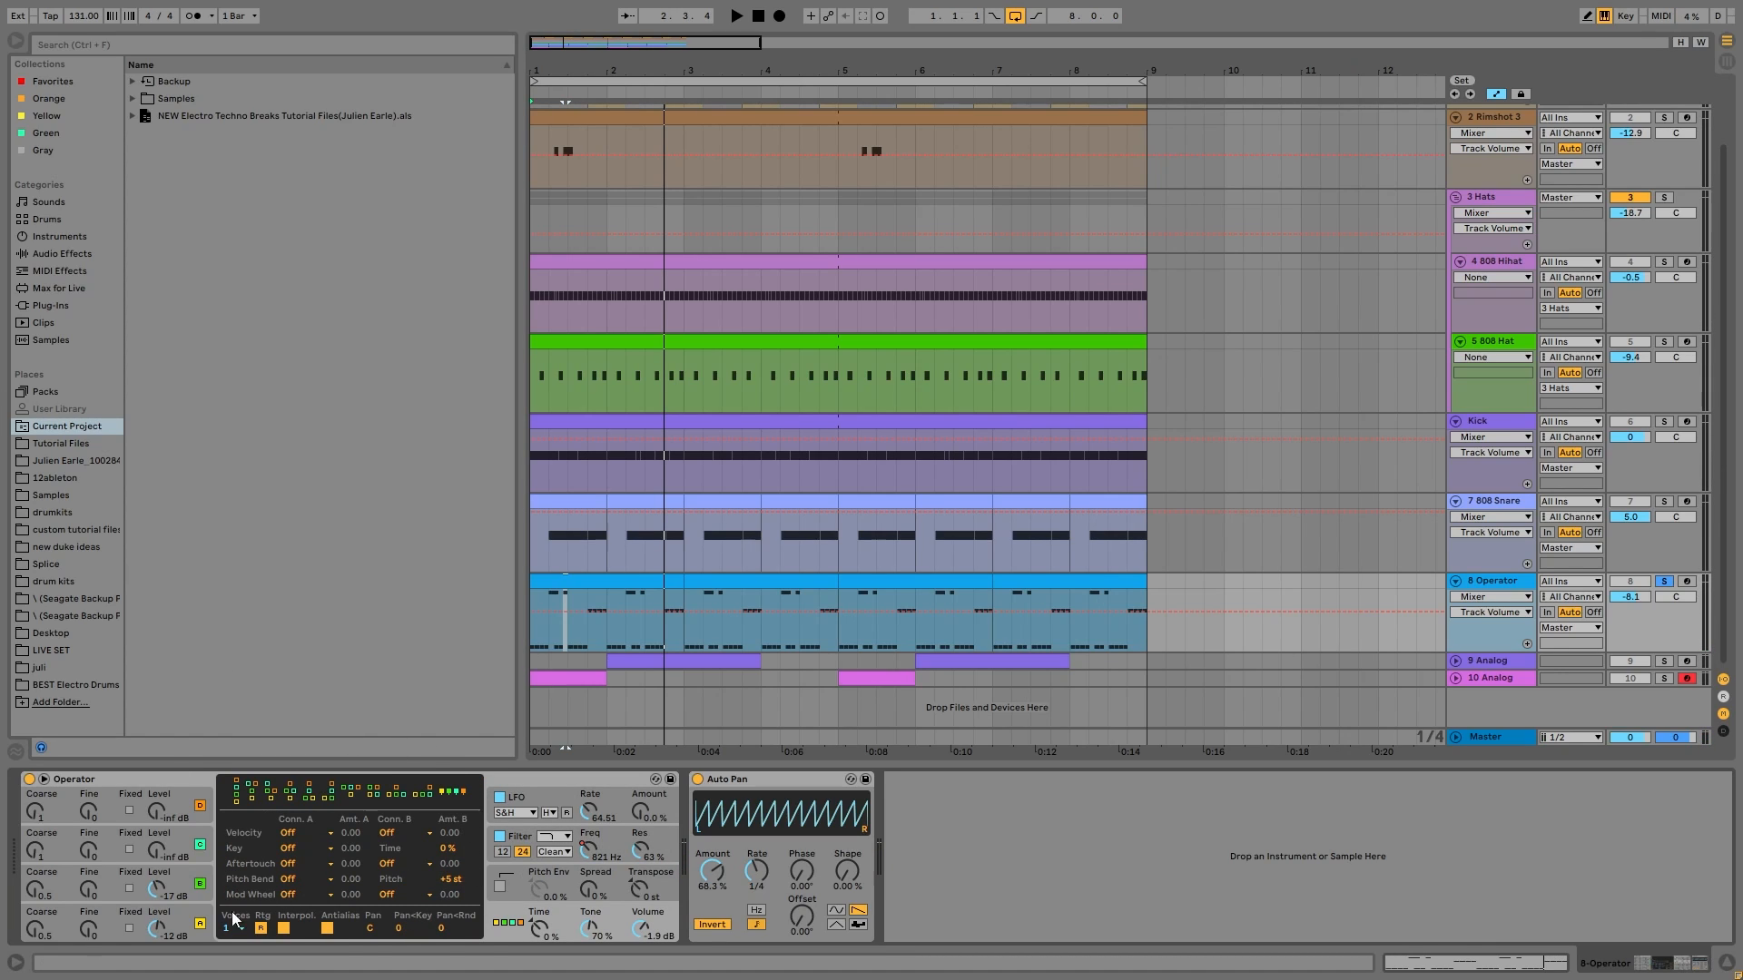
left_click(160, 926)
left_click(184, 895)
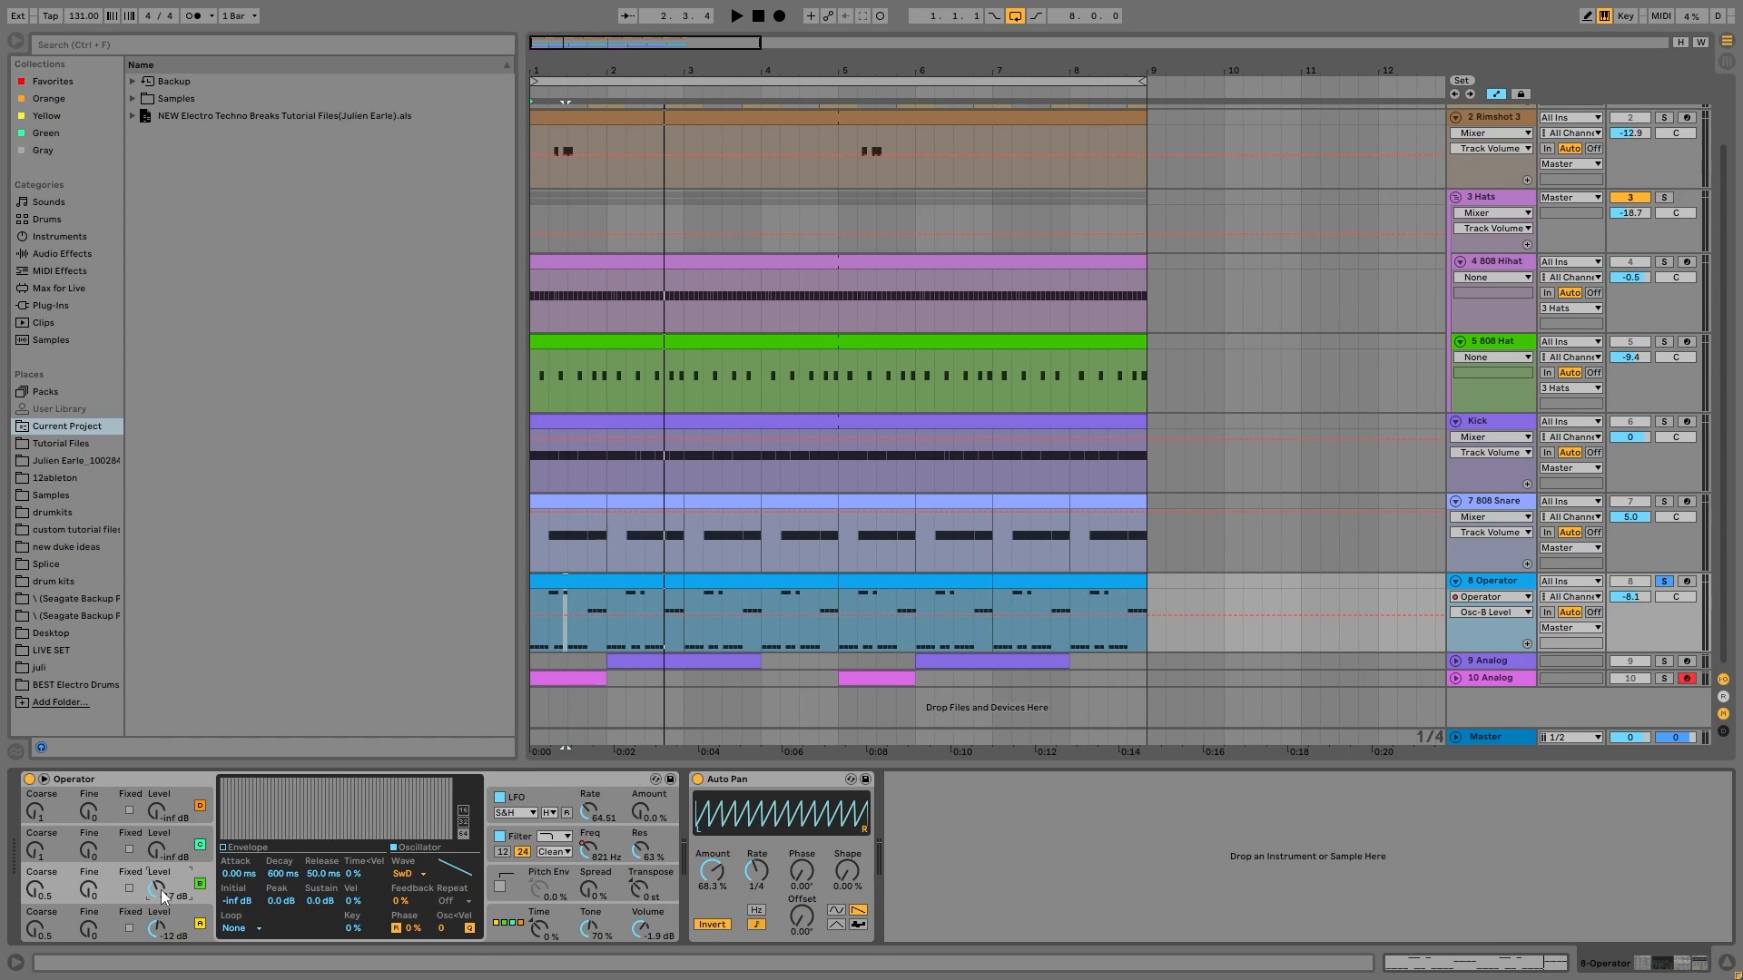
key("space")
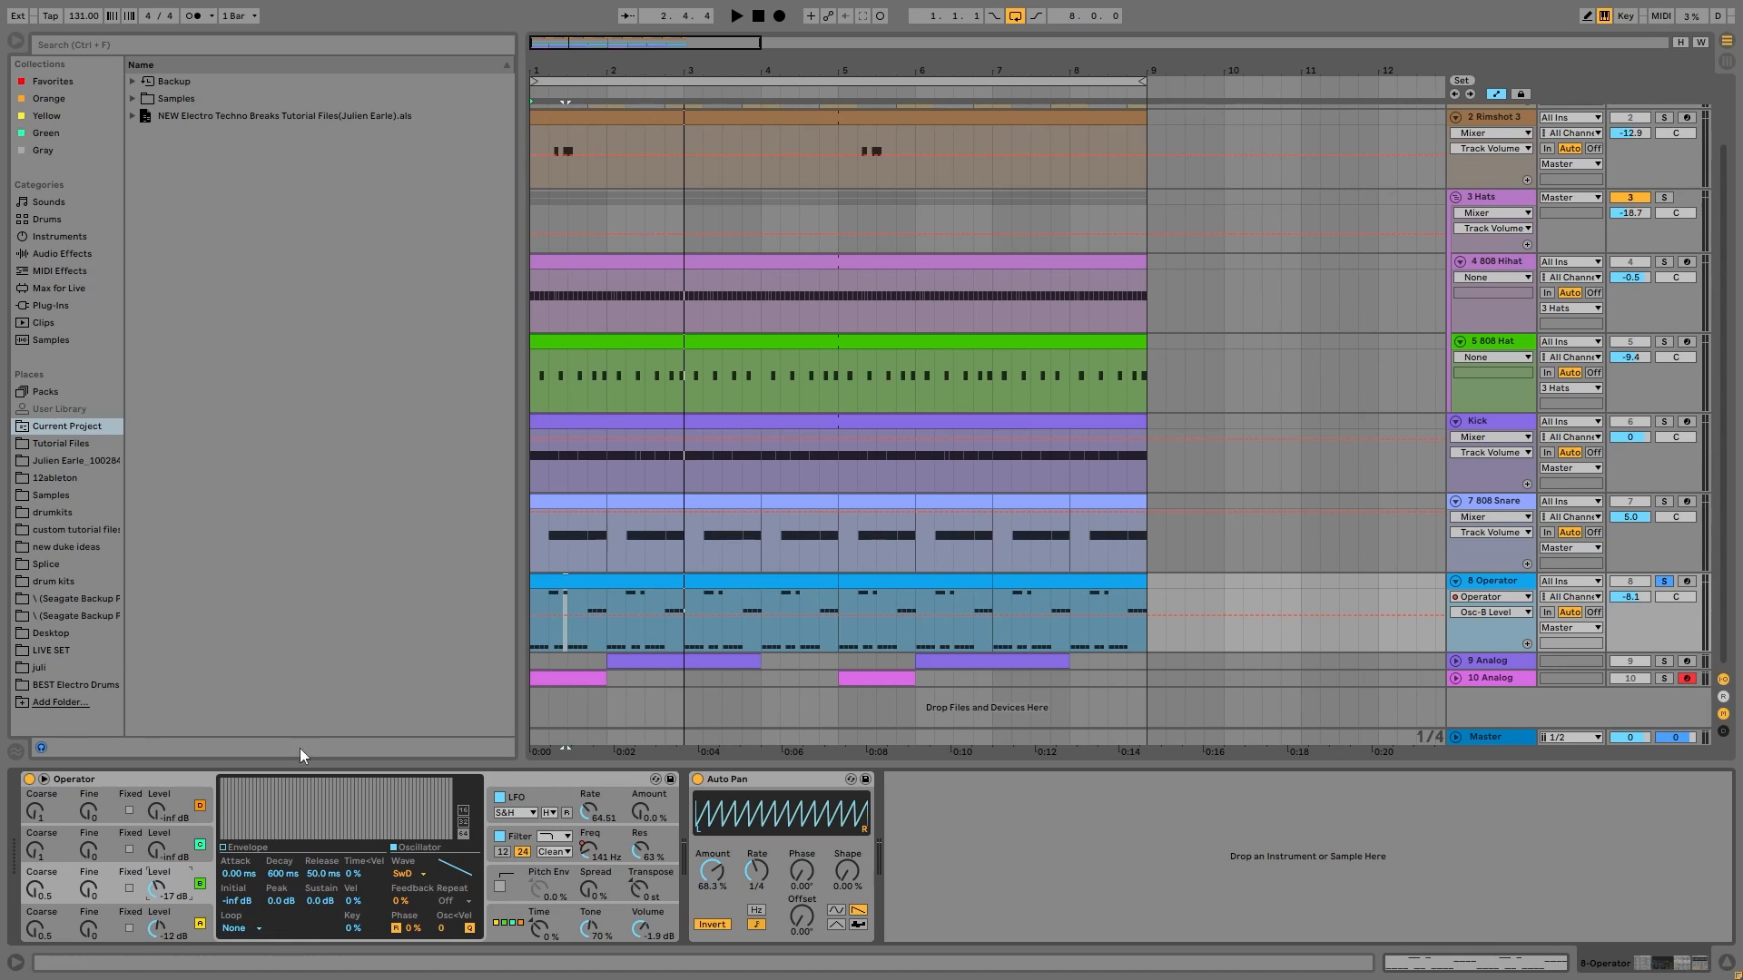
Show Operator's filter settings and compare the bass with the filter Shaper set to Off and to Hard
left_click(617, 854)
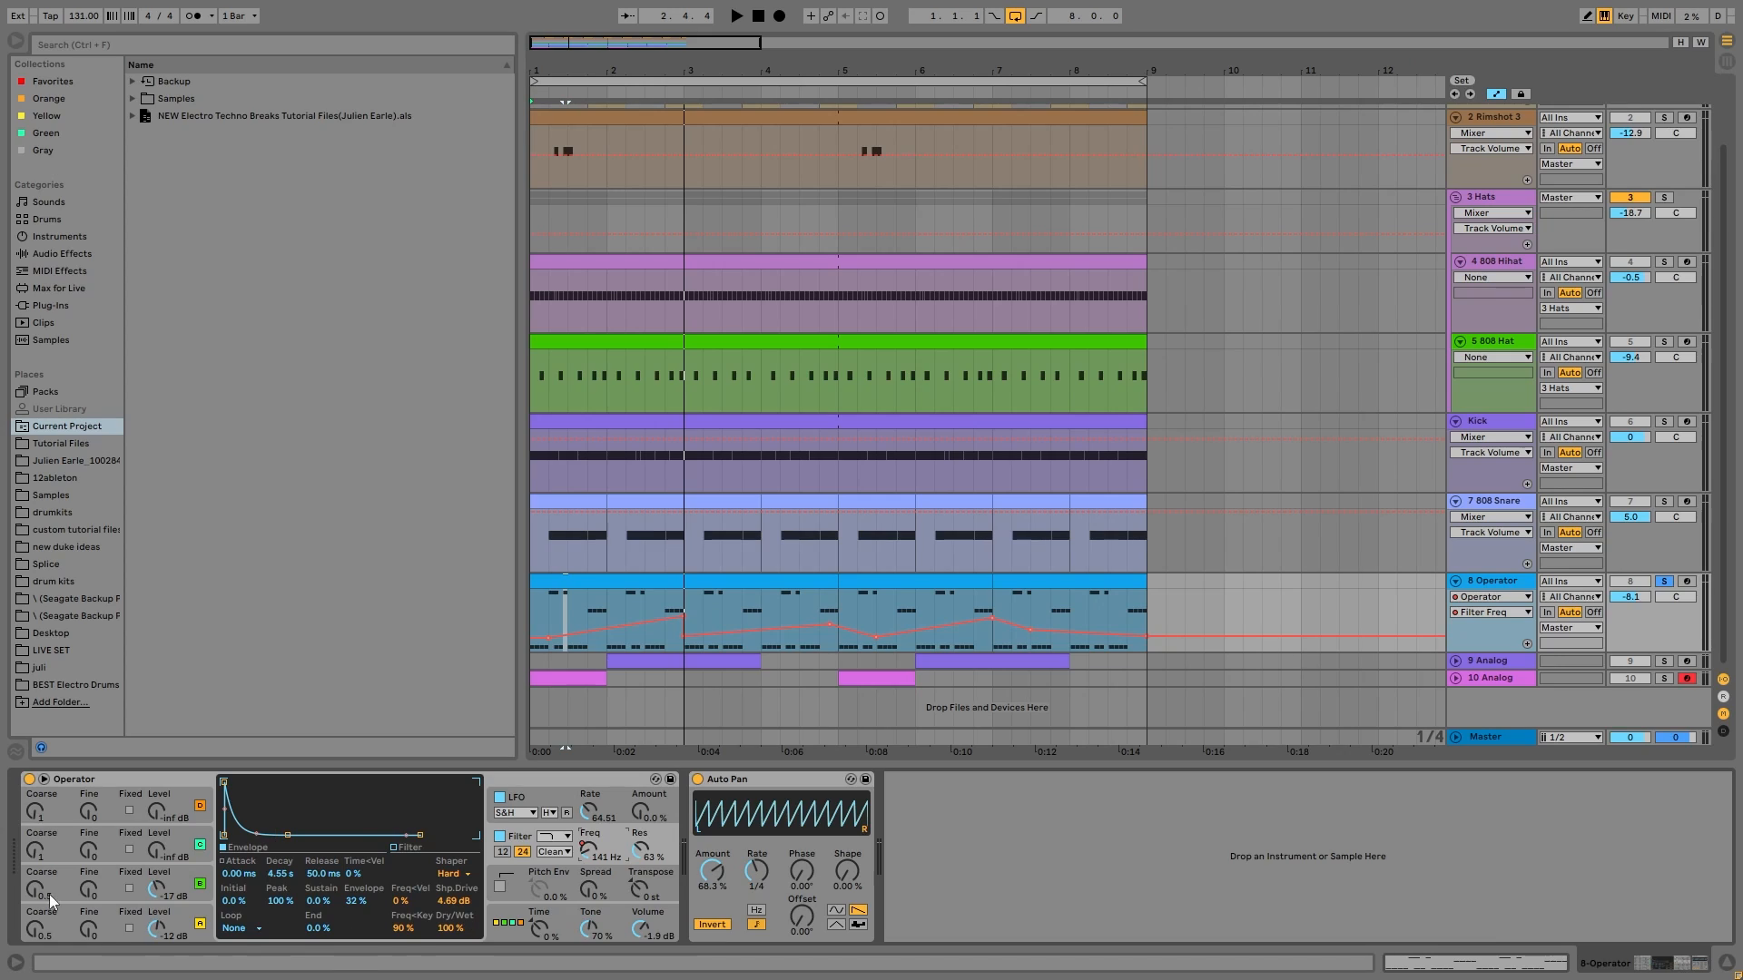
left_click(451, 874)
left_click(466, 808)
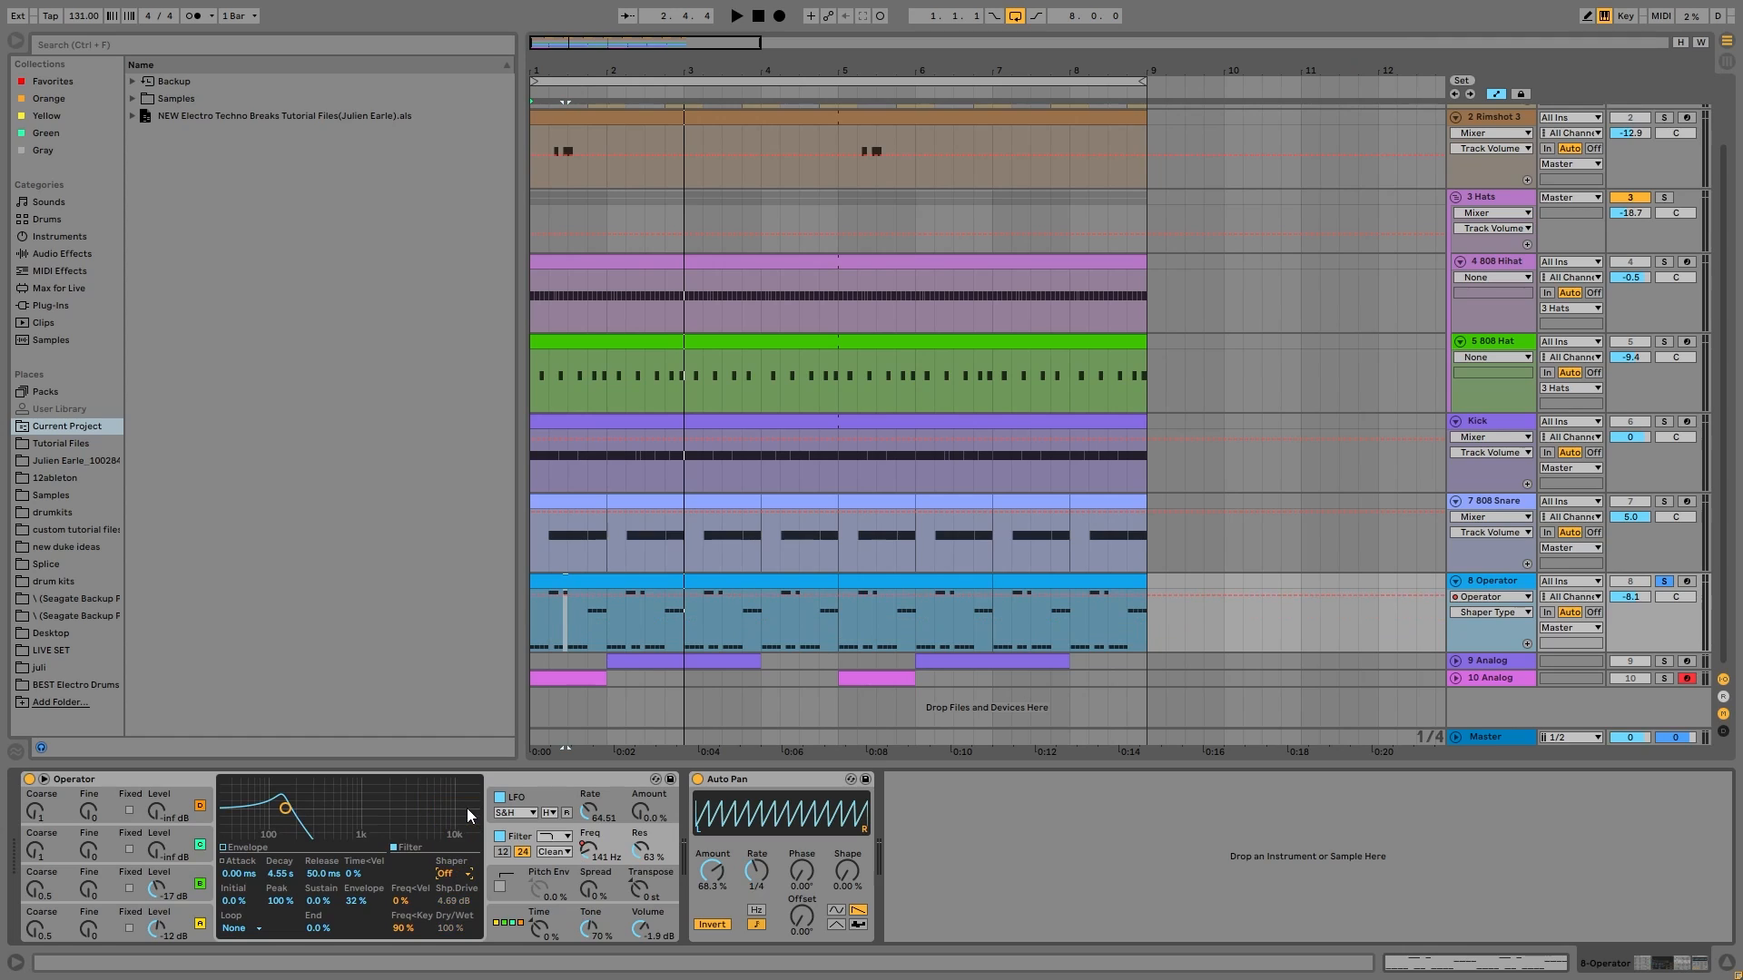
key("space")
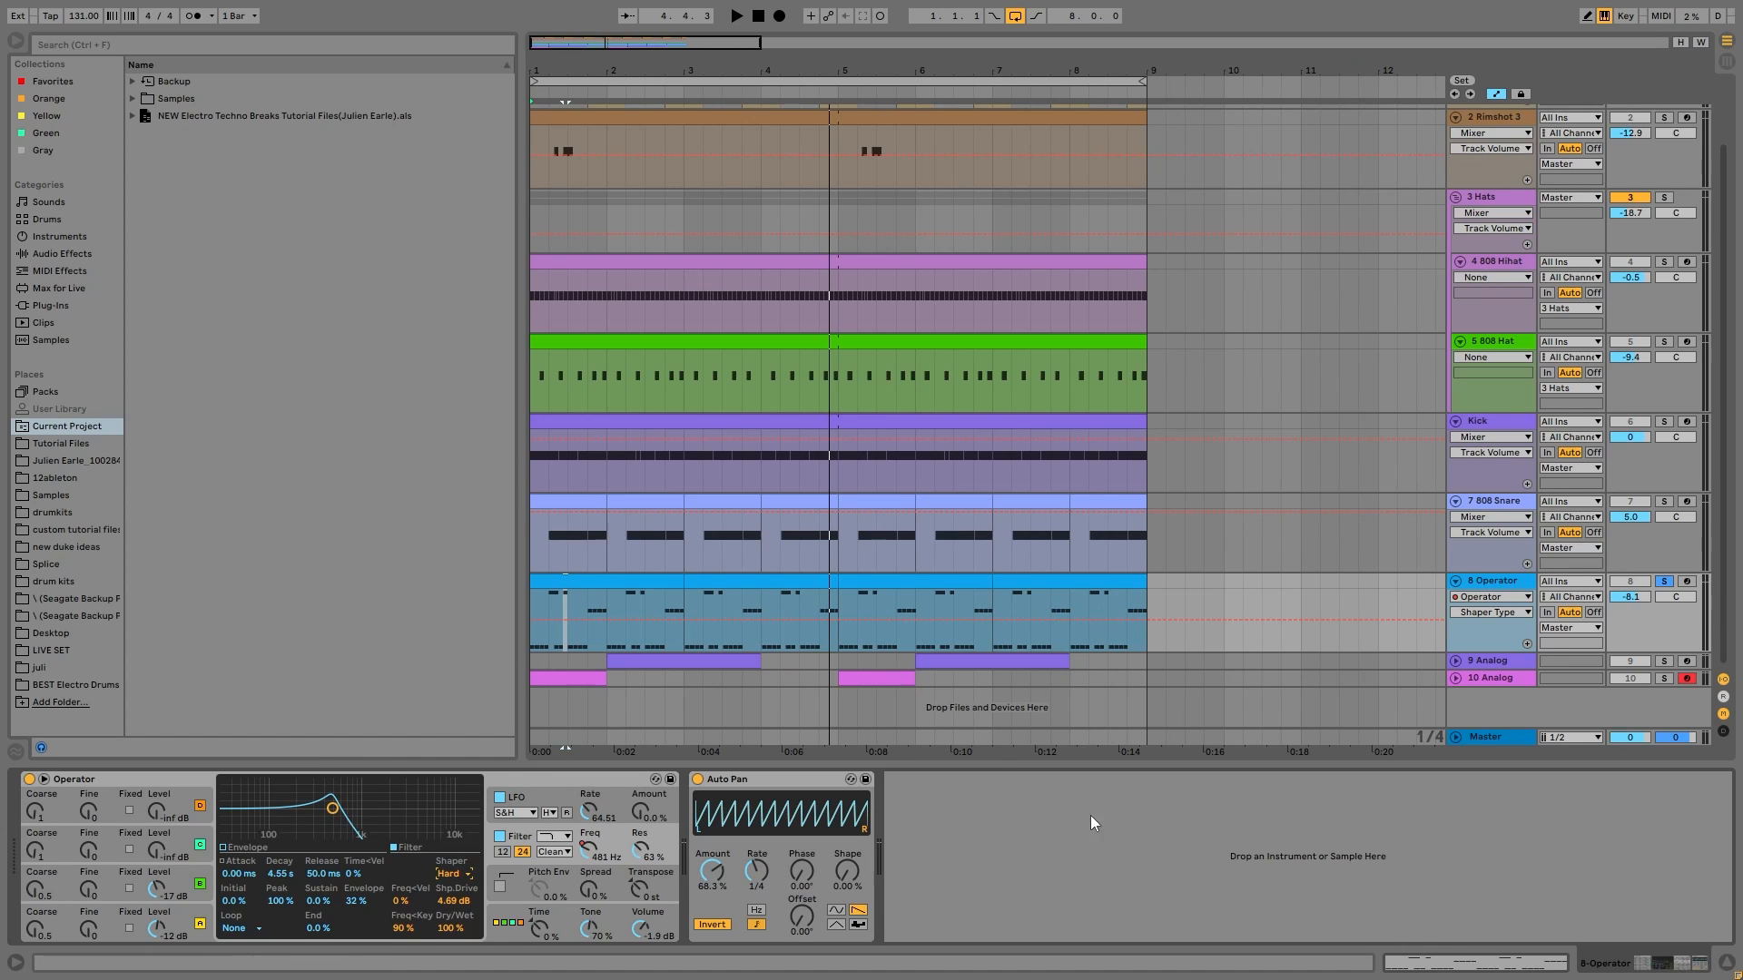
Solo the Kick track together with the Operator track and play the two
left_click(1664, 582)
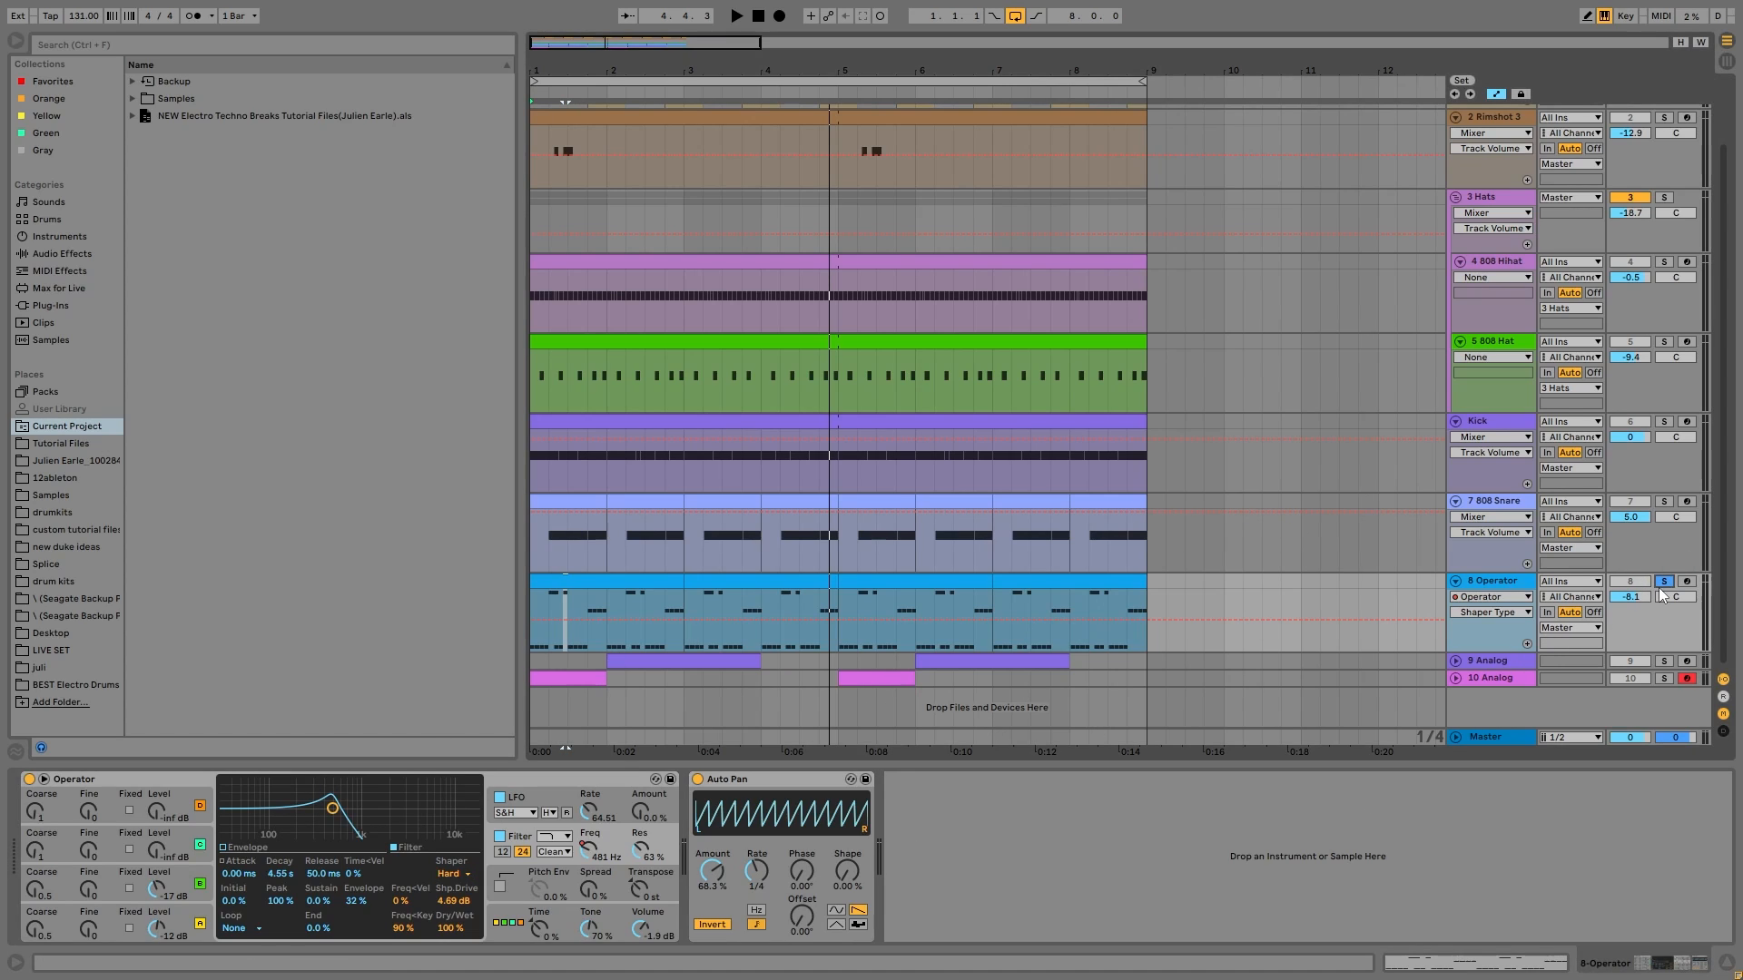
left_click(1660, 423)
left_click(1664, 582)
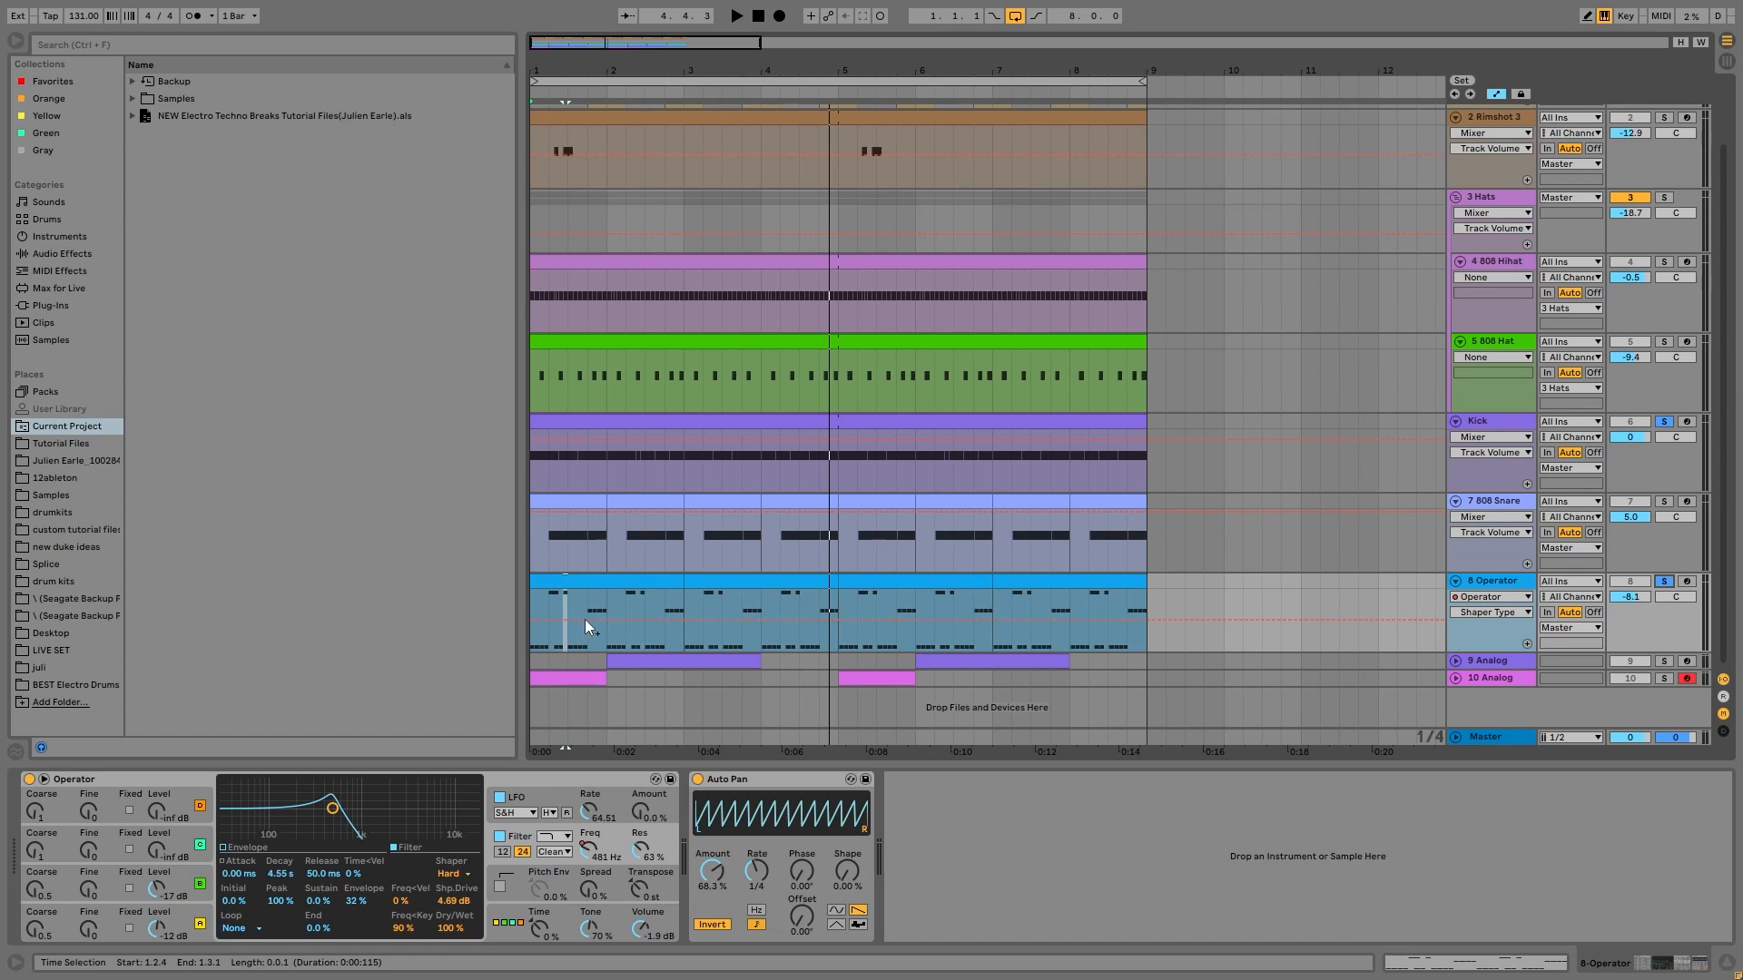
key("space")
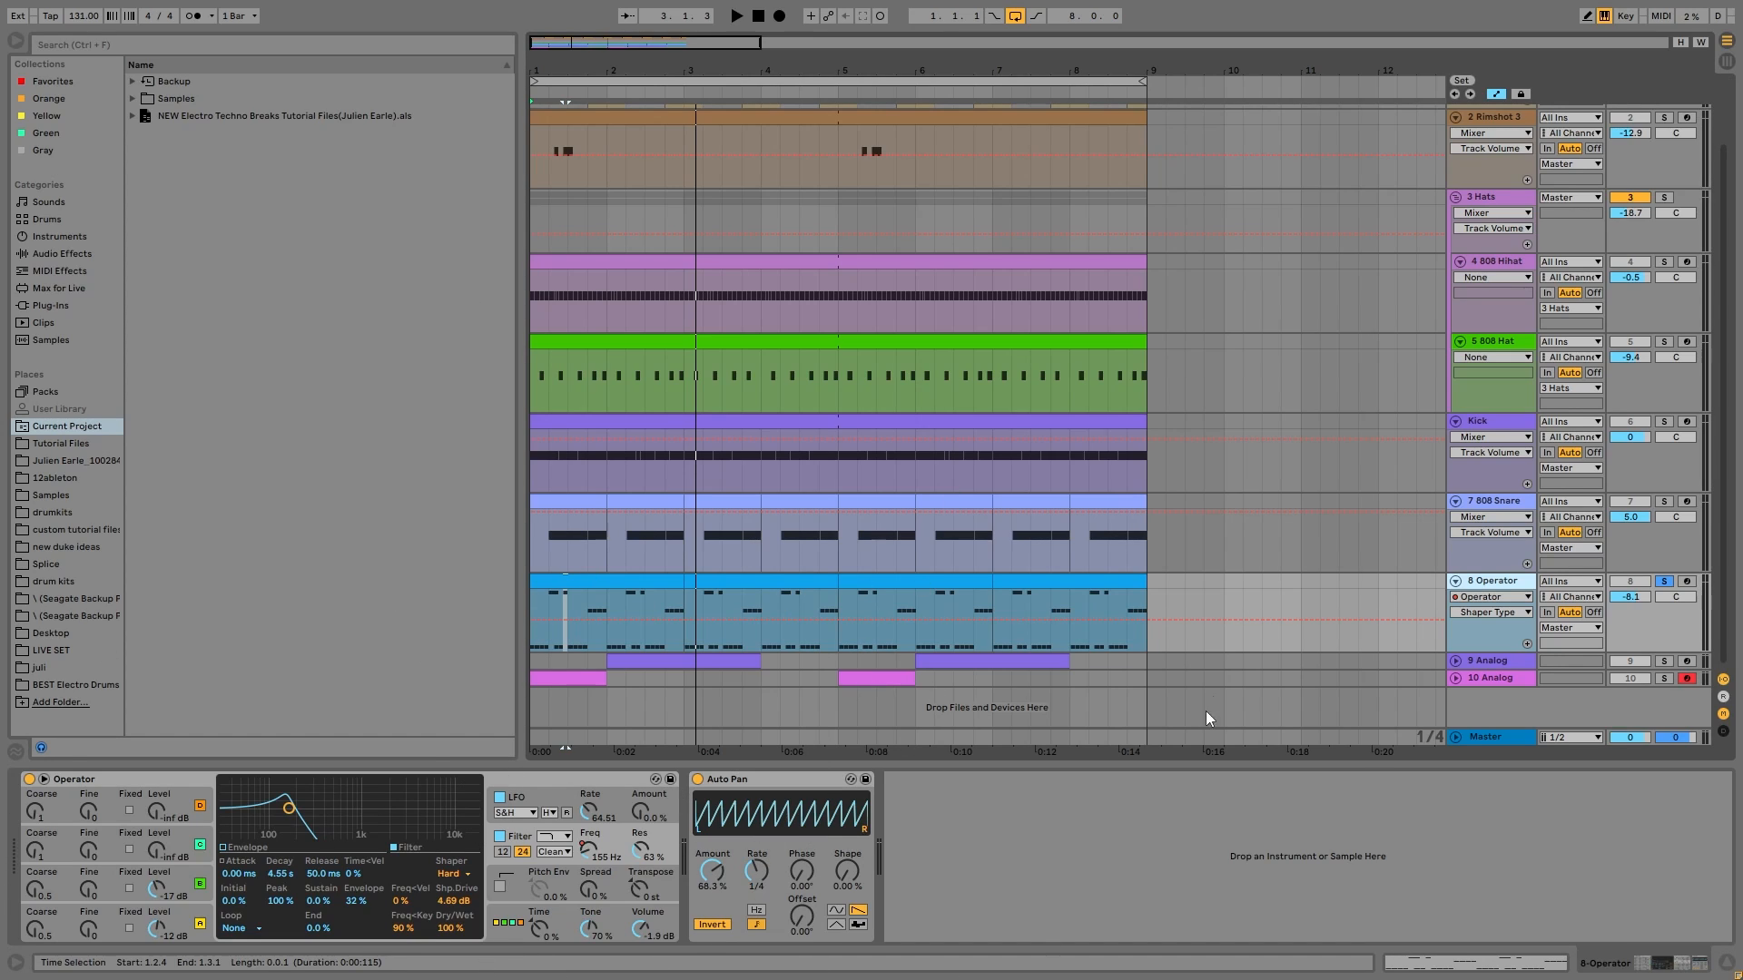
Play the bass, unsolo it, and compare the full mix with the Operator track's Auto Pan switched off and on
key("space")
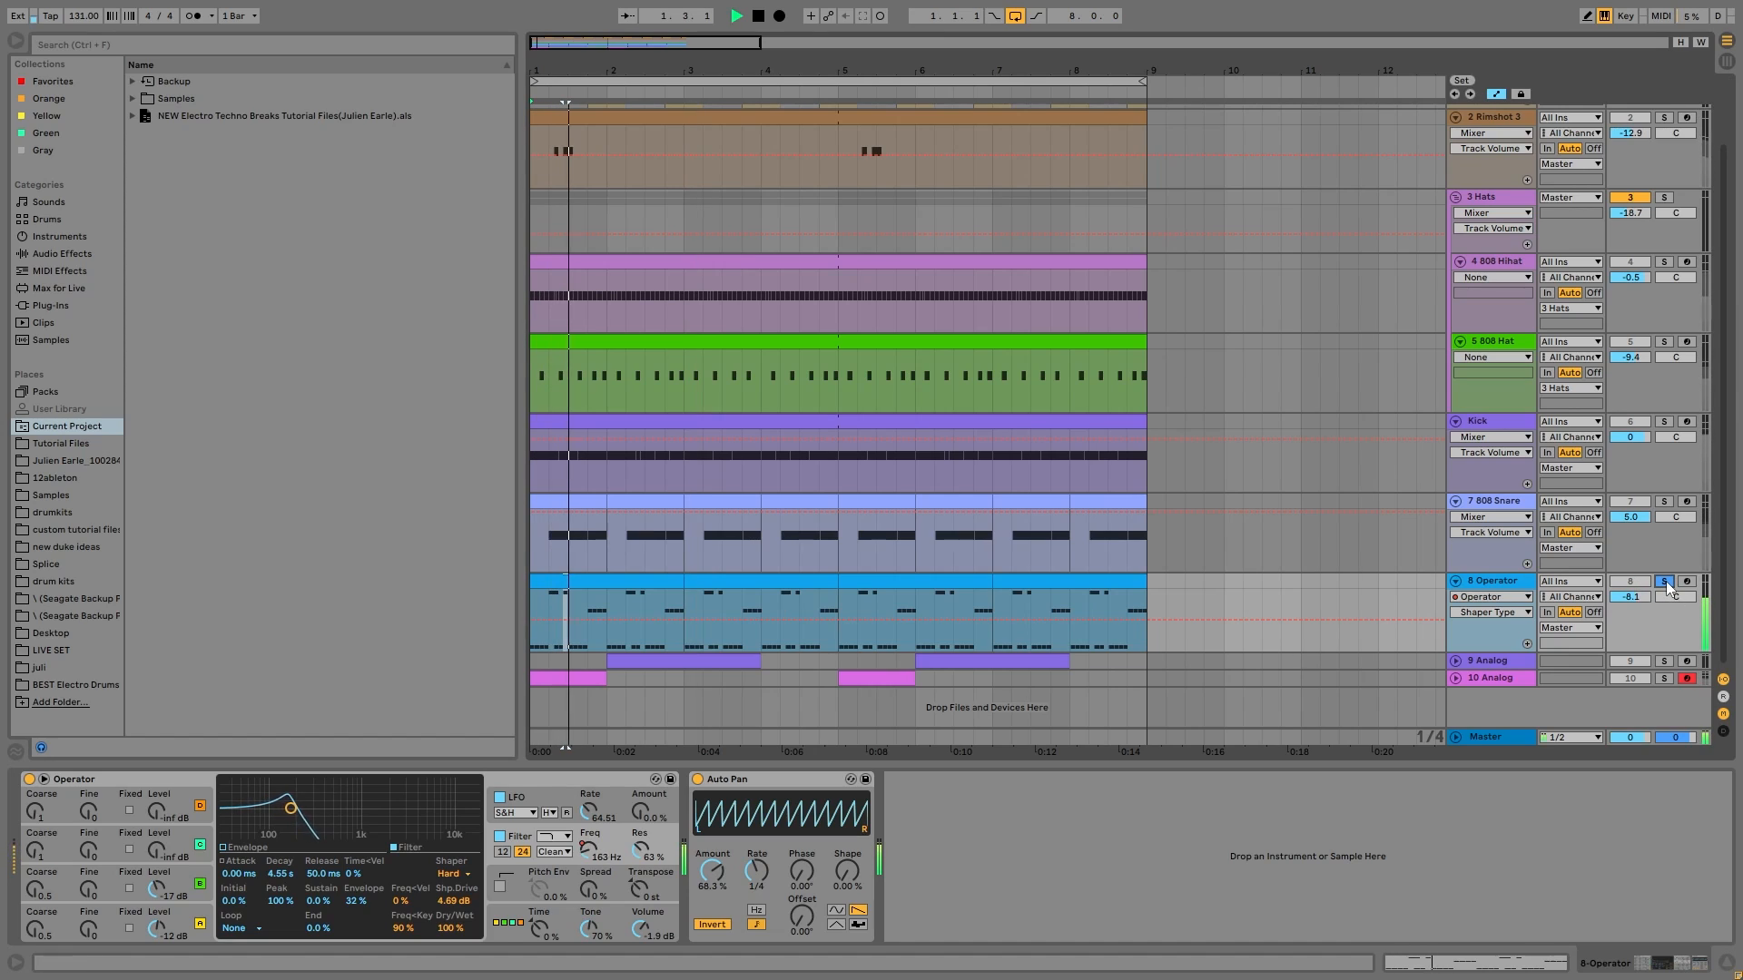
key("space")
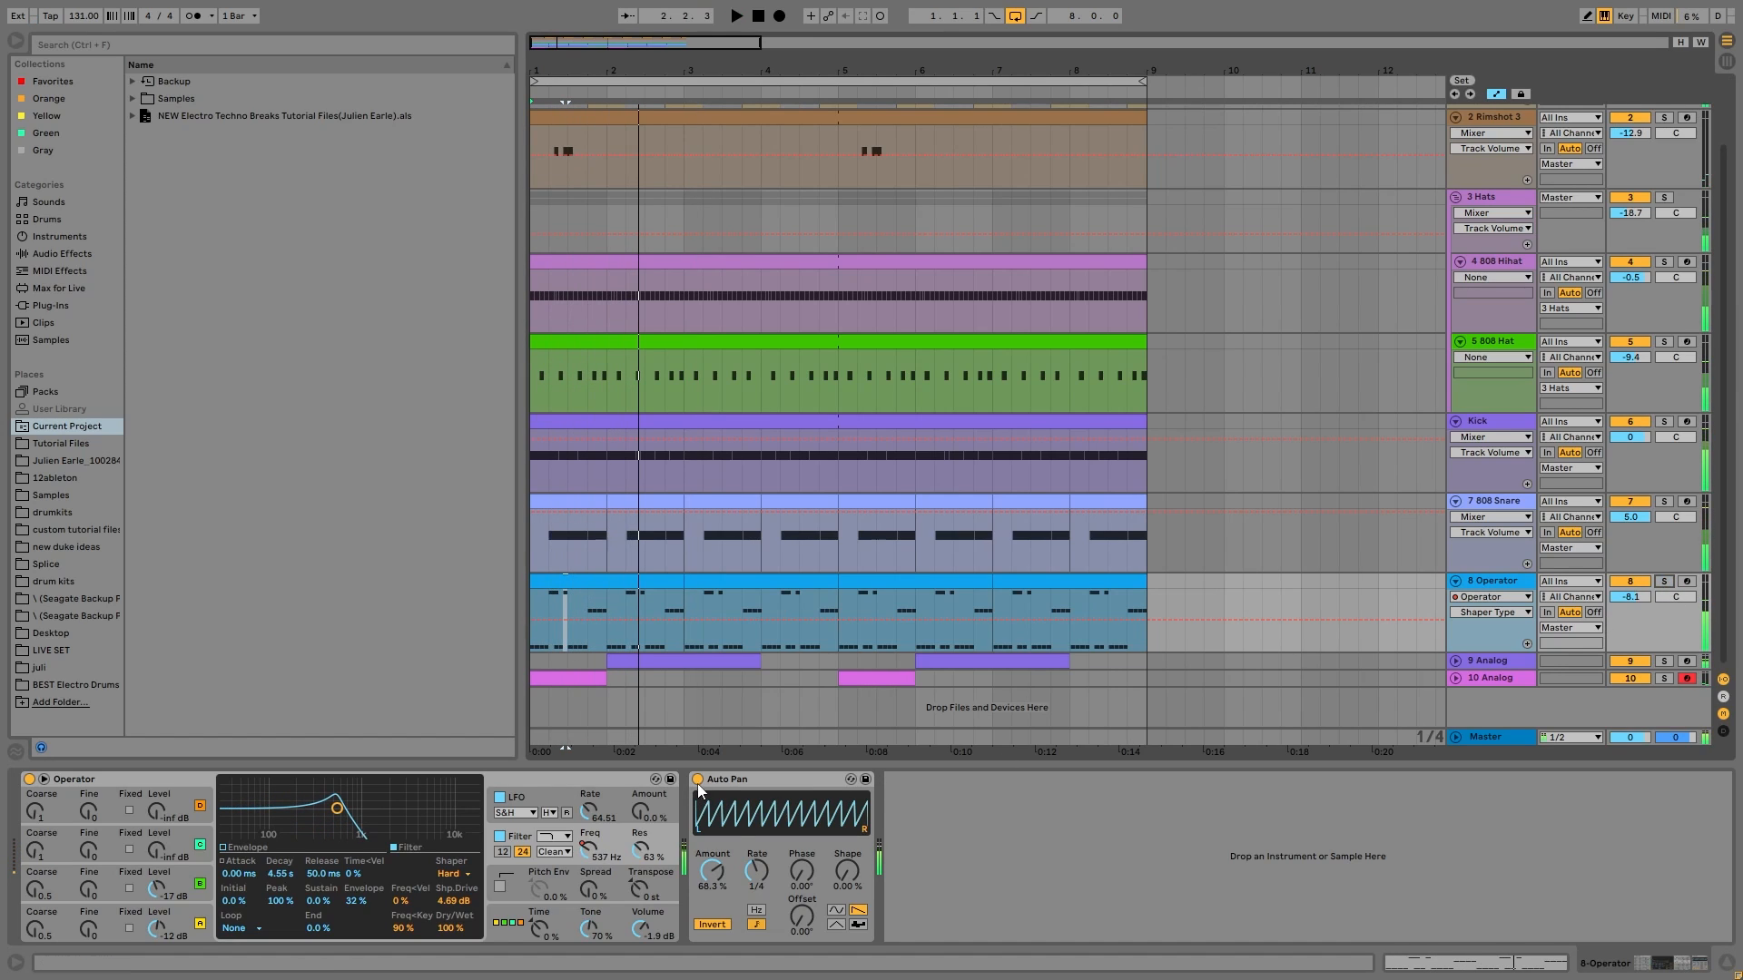
left_click(698, 779)
key("space")
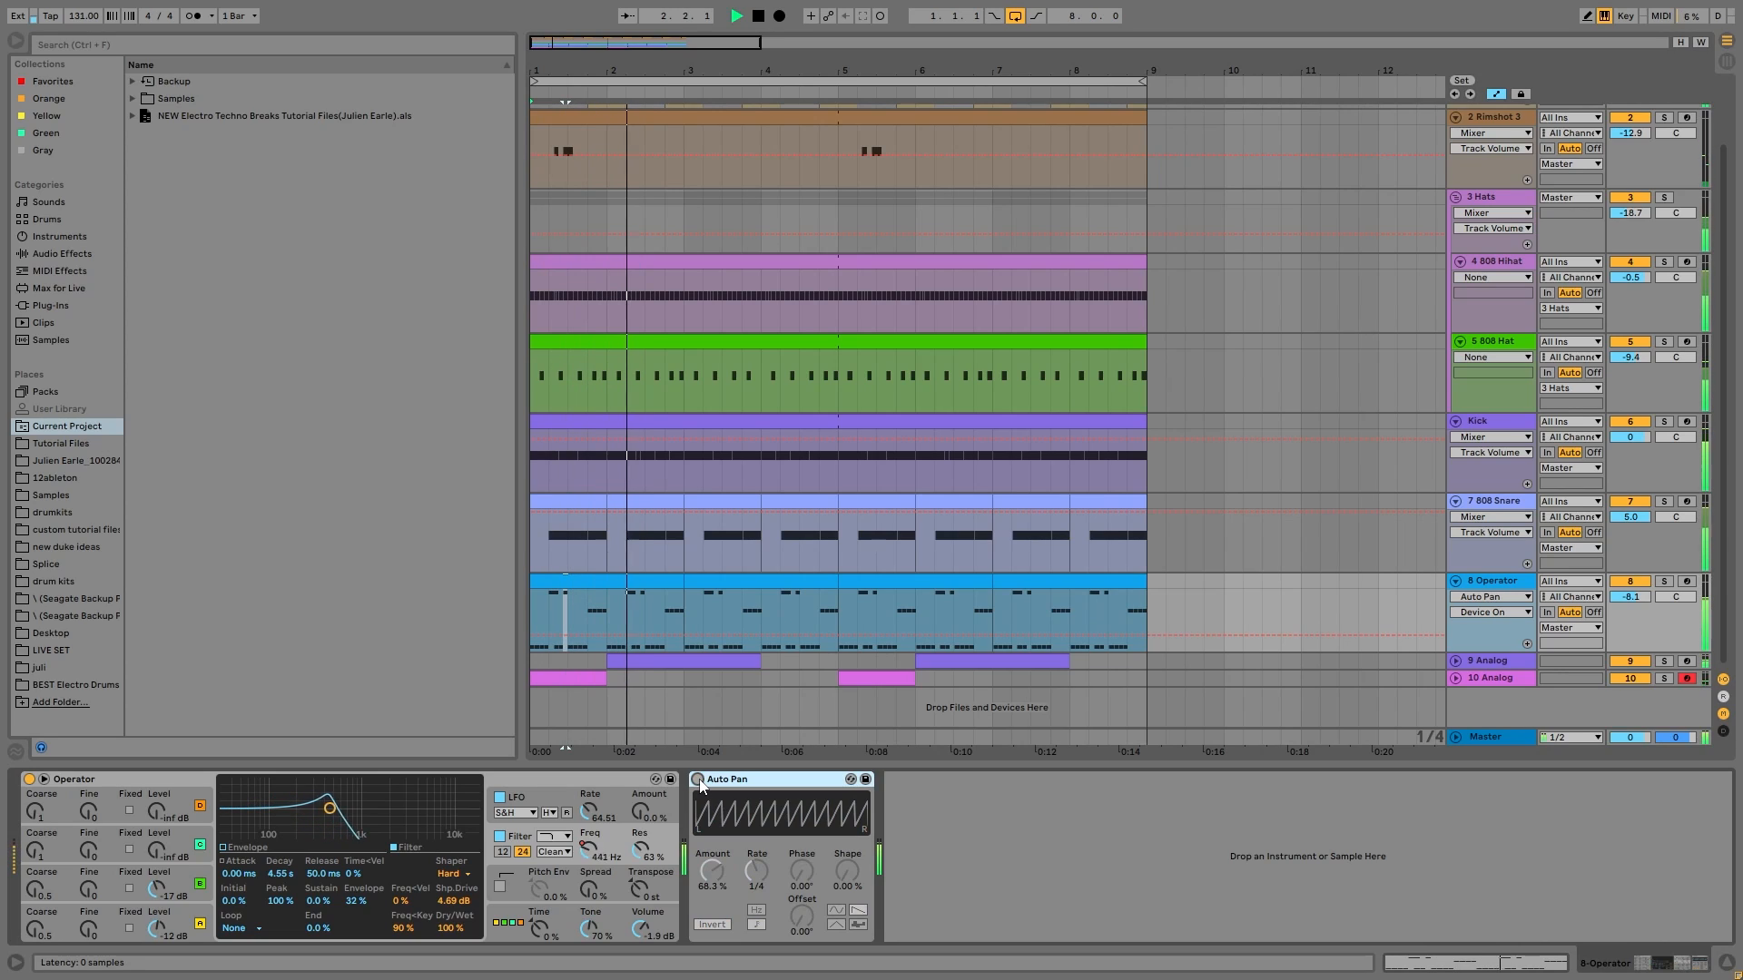
left_click(698, 780)
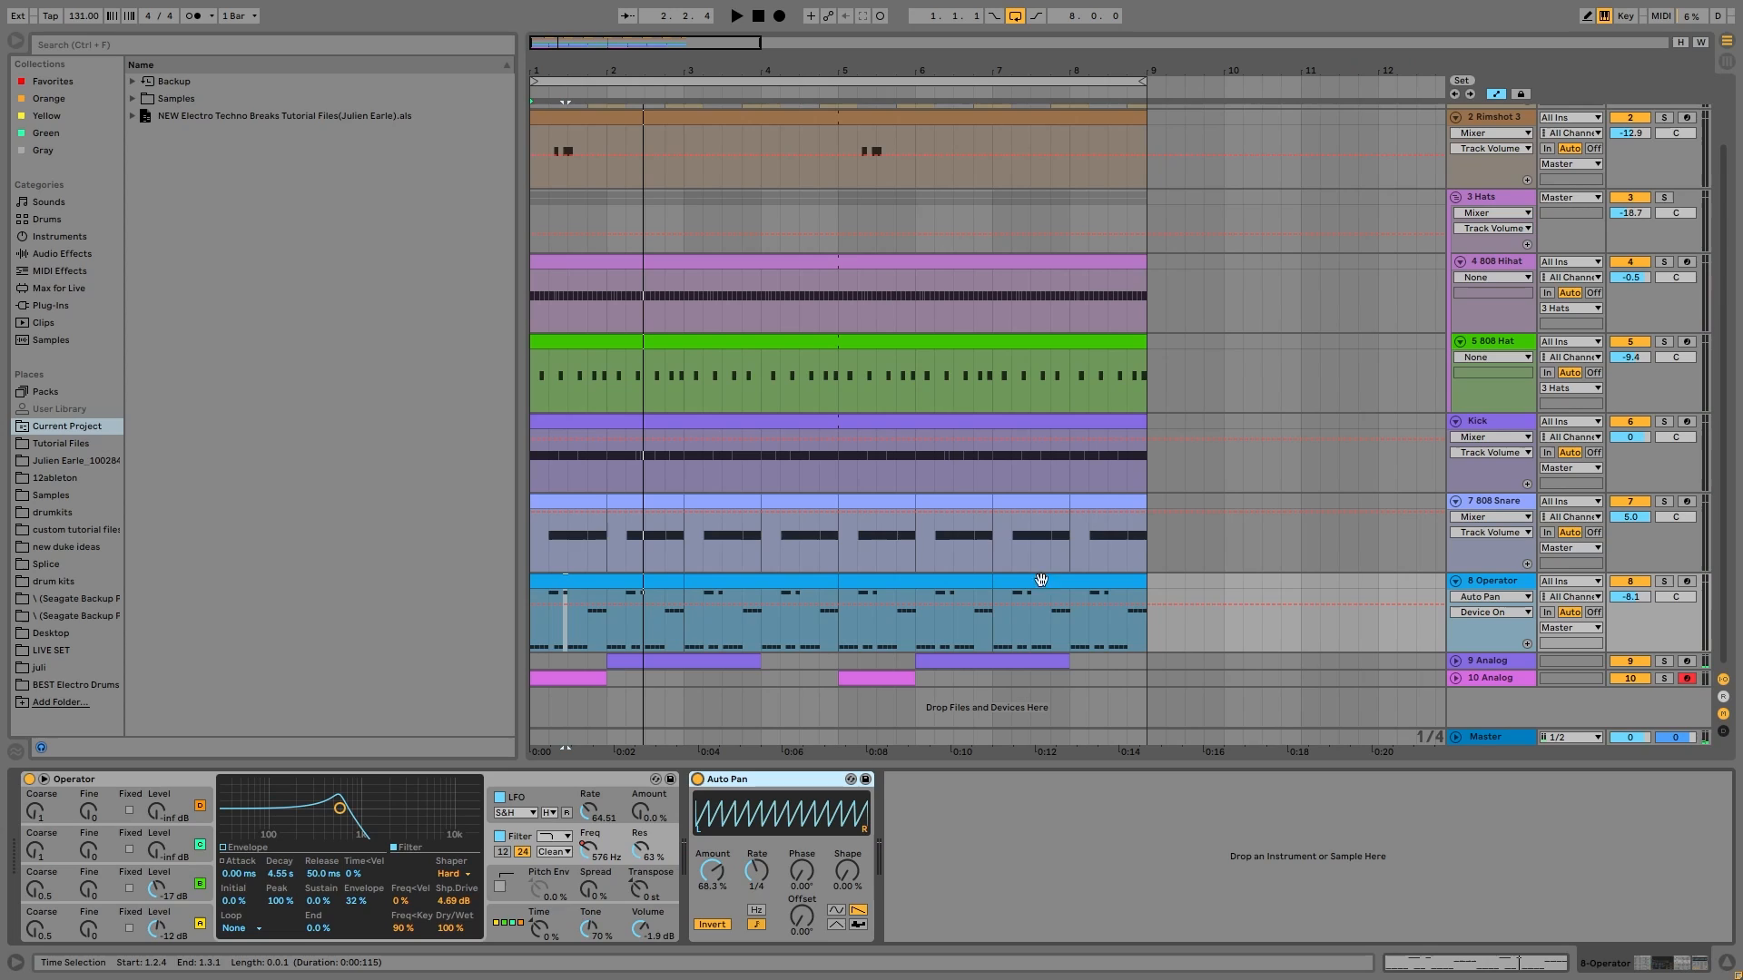
Unfold and solo the 9 Analog track, play its first clip, and open the clip's MIDI notes
left_click(1456, 661)
left_click(1664, 661)
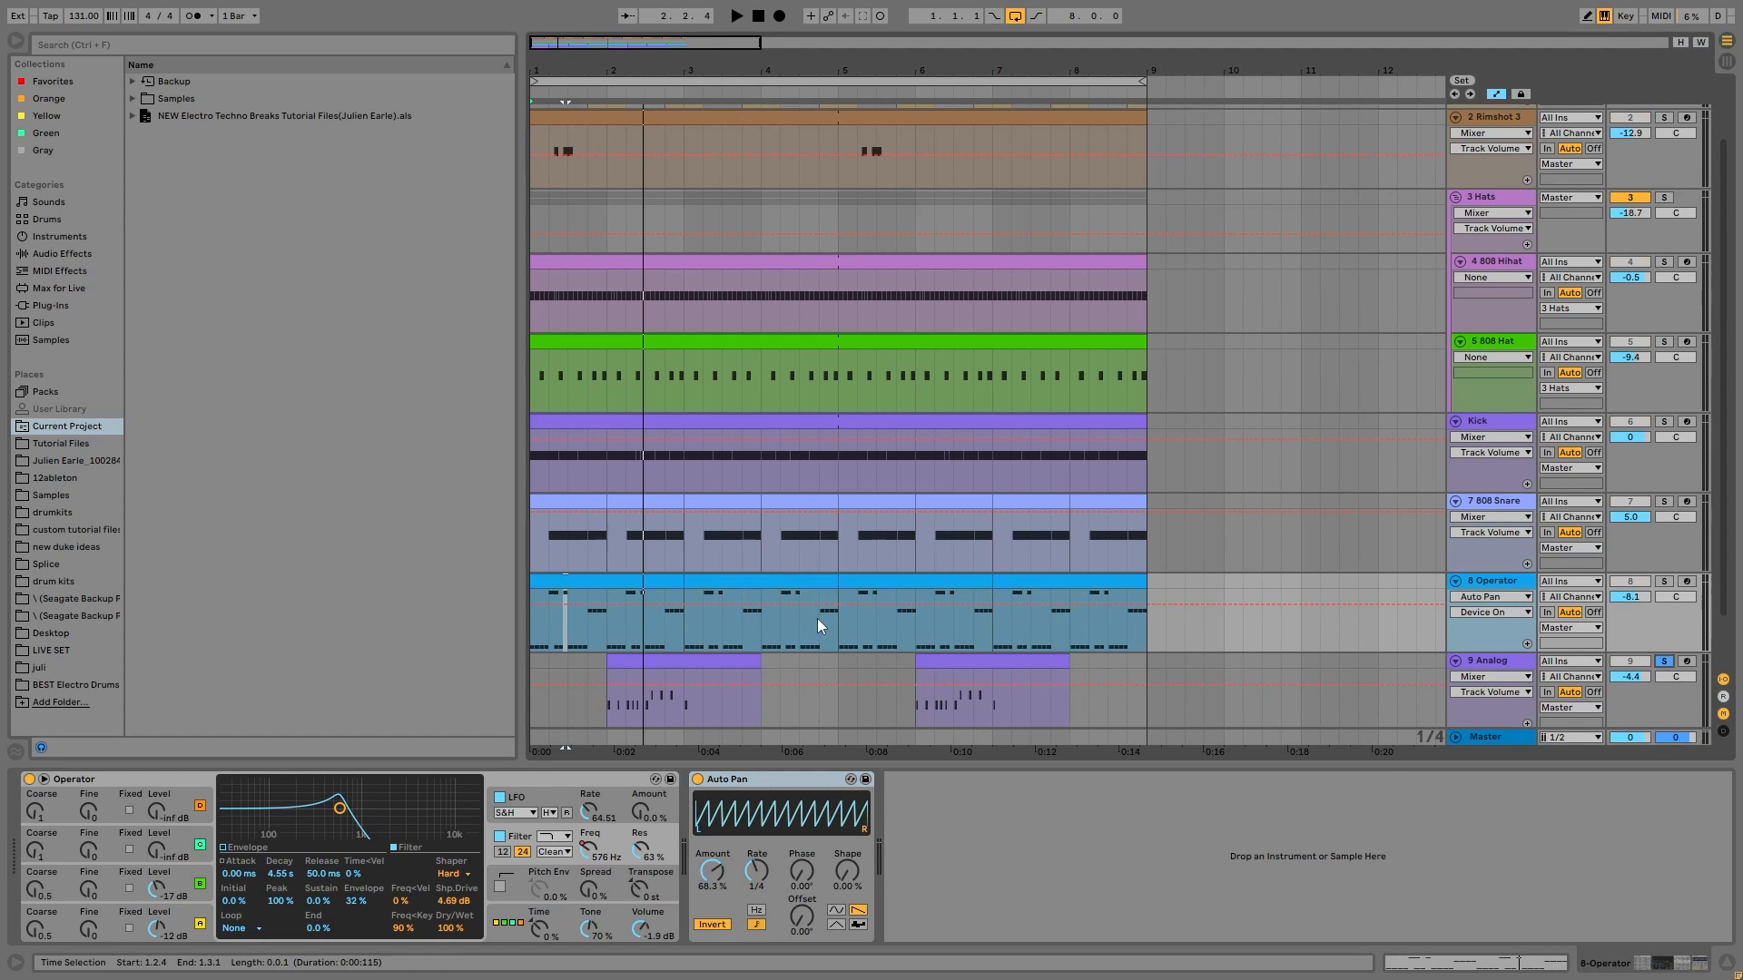
left_click(731, 662)
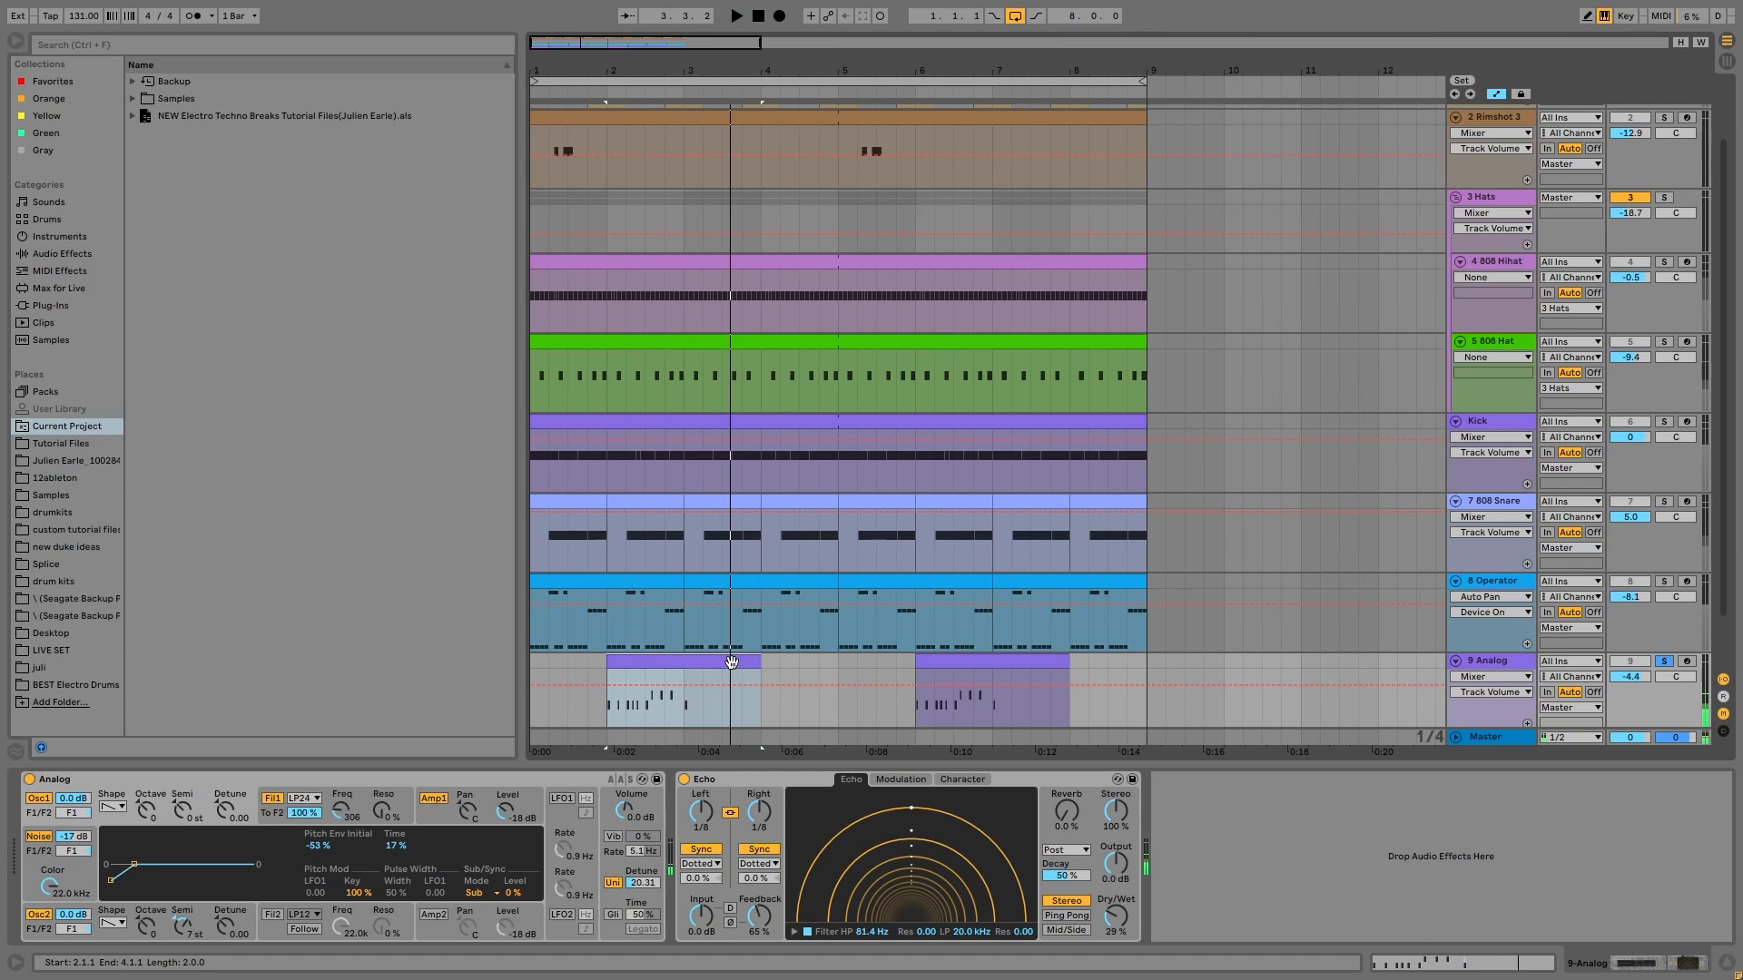
double_click(731, 662)
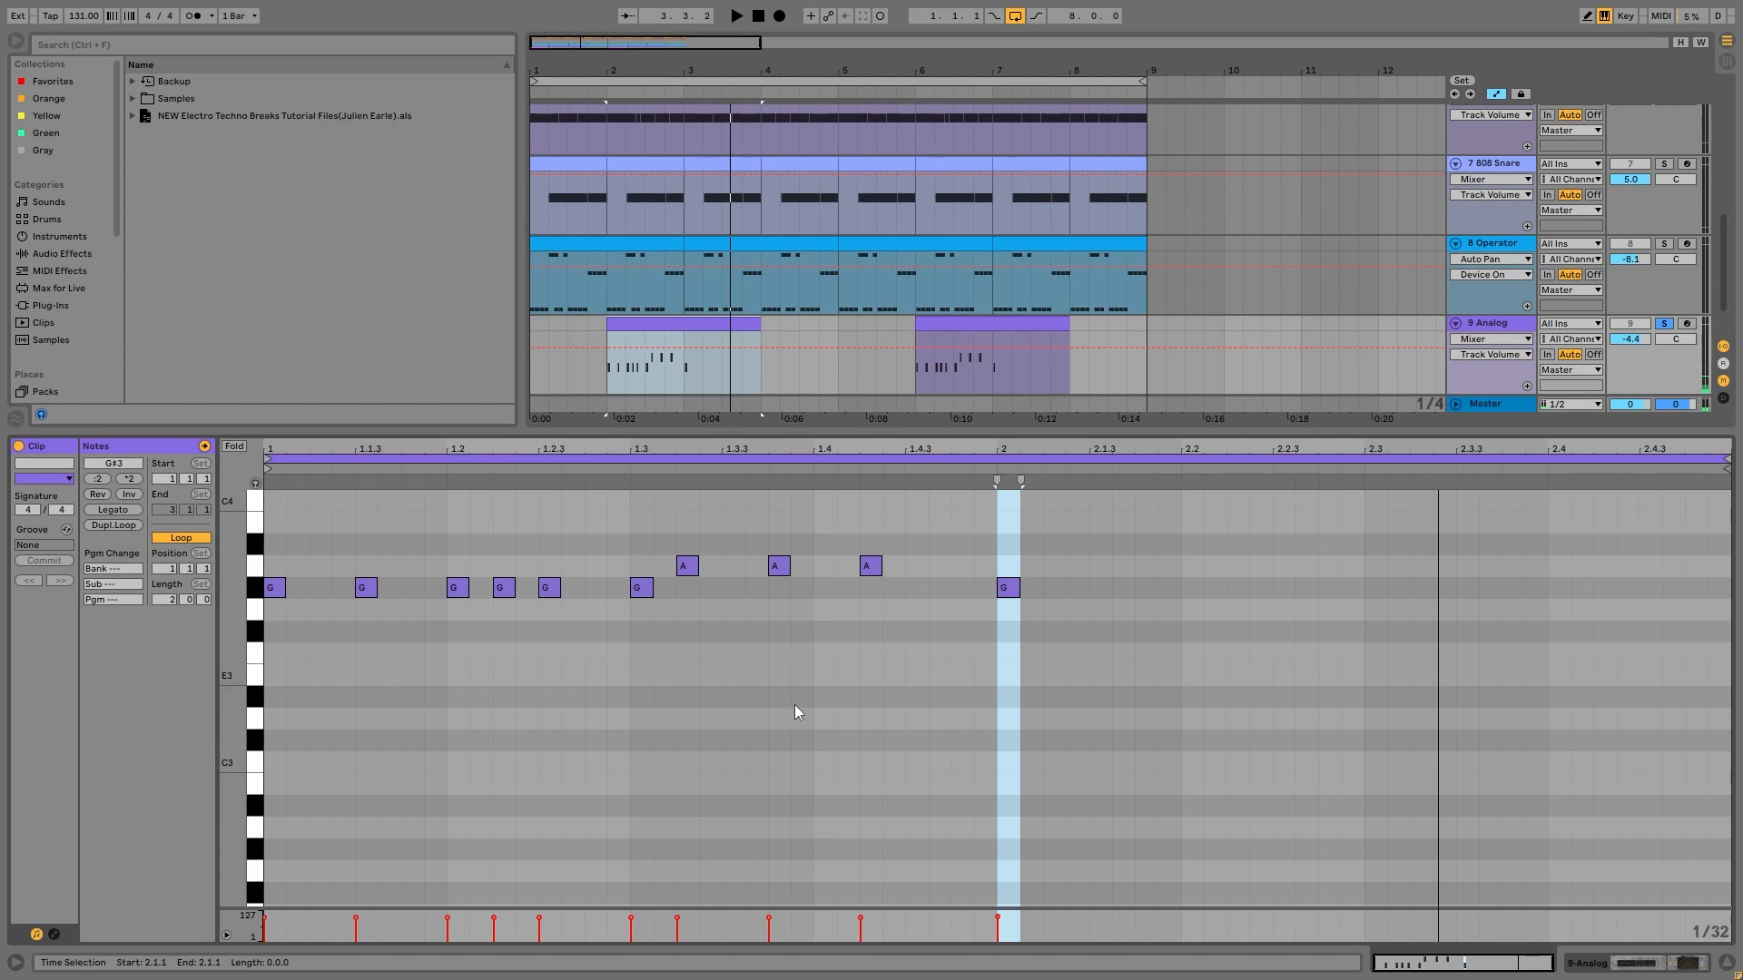
Show the 9 Analog track's devices and play the track unsoloed within the full mix
double_click(1504, 324)
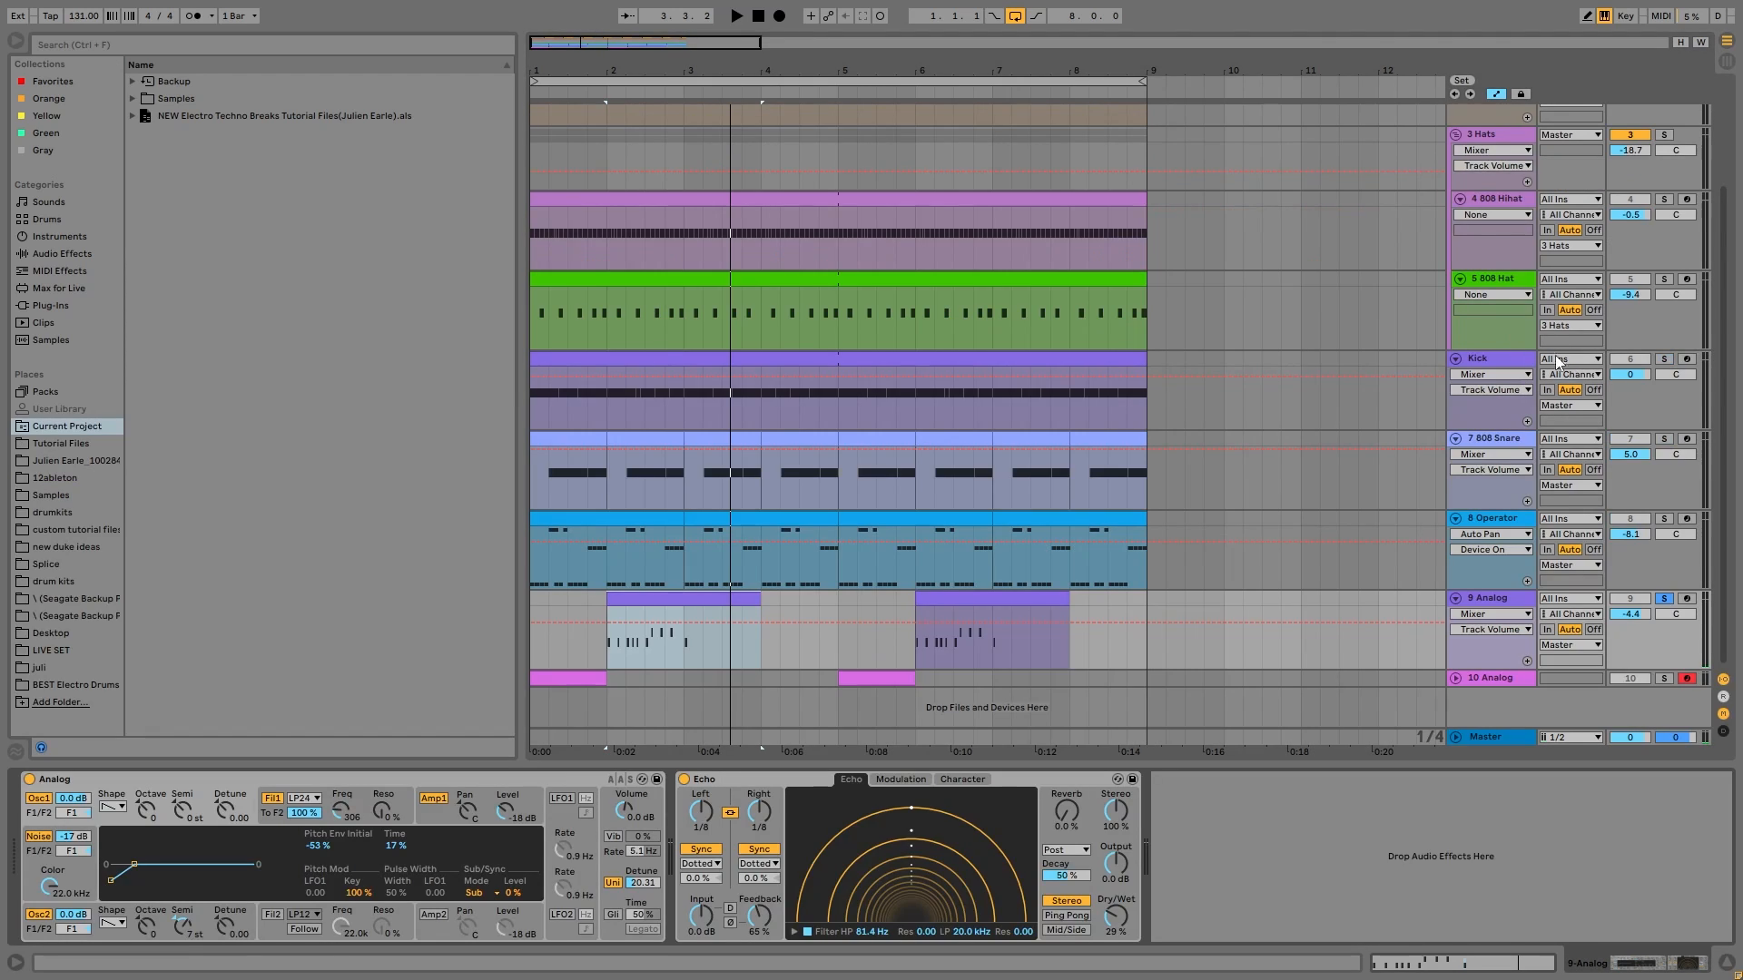
left_click(1666, 600)
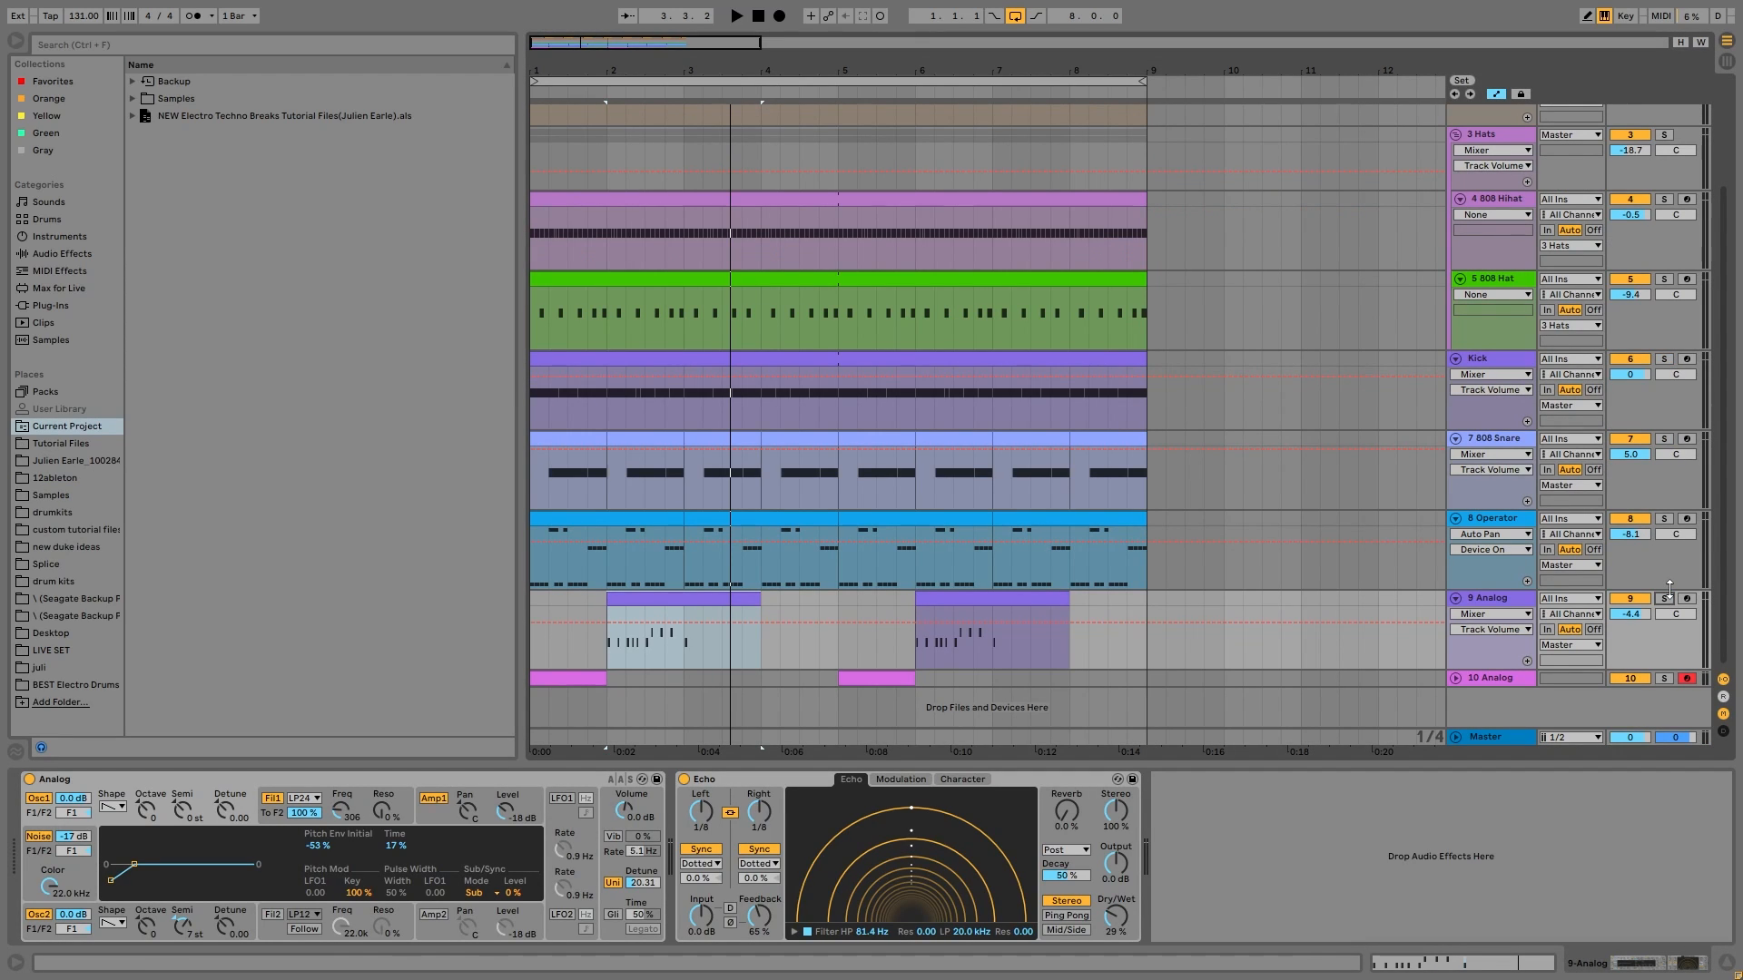
key("space")
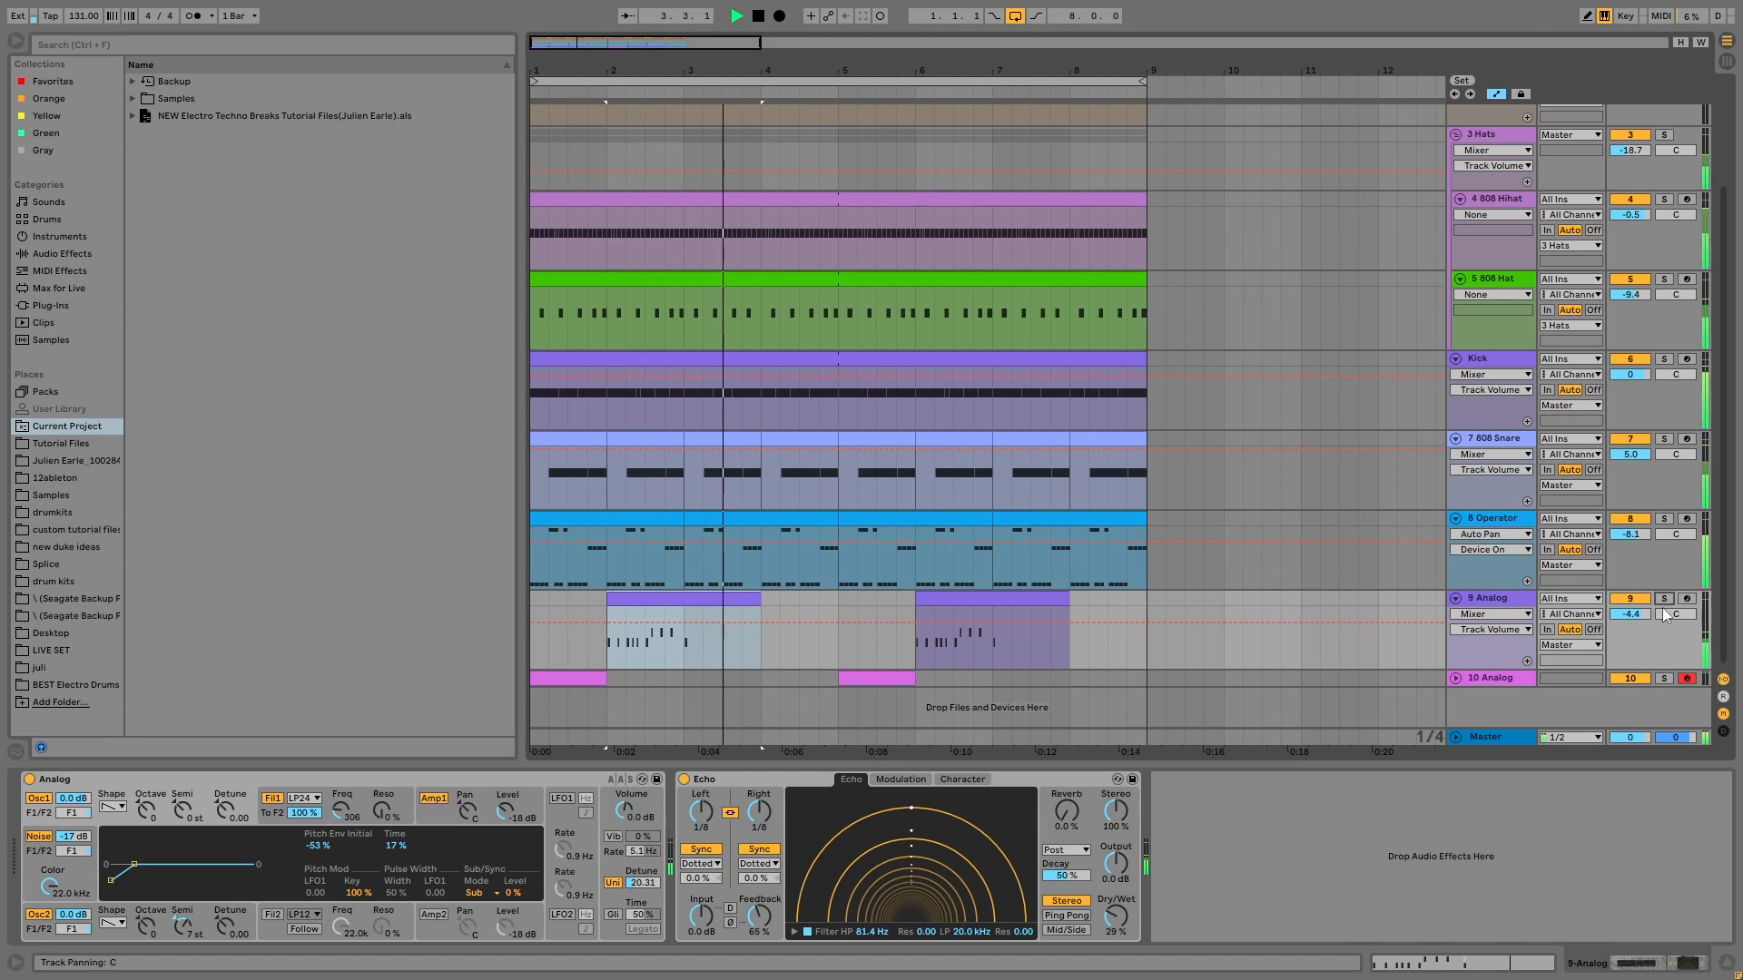
key("space")
Solo and play the 9 Analog track again, and show the envelope settings of Analog's first filter
left_click(1664, 599)
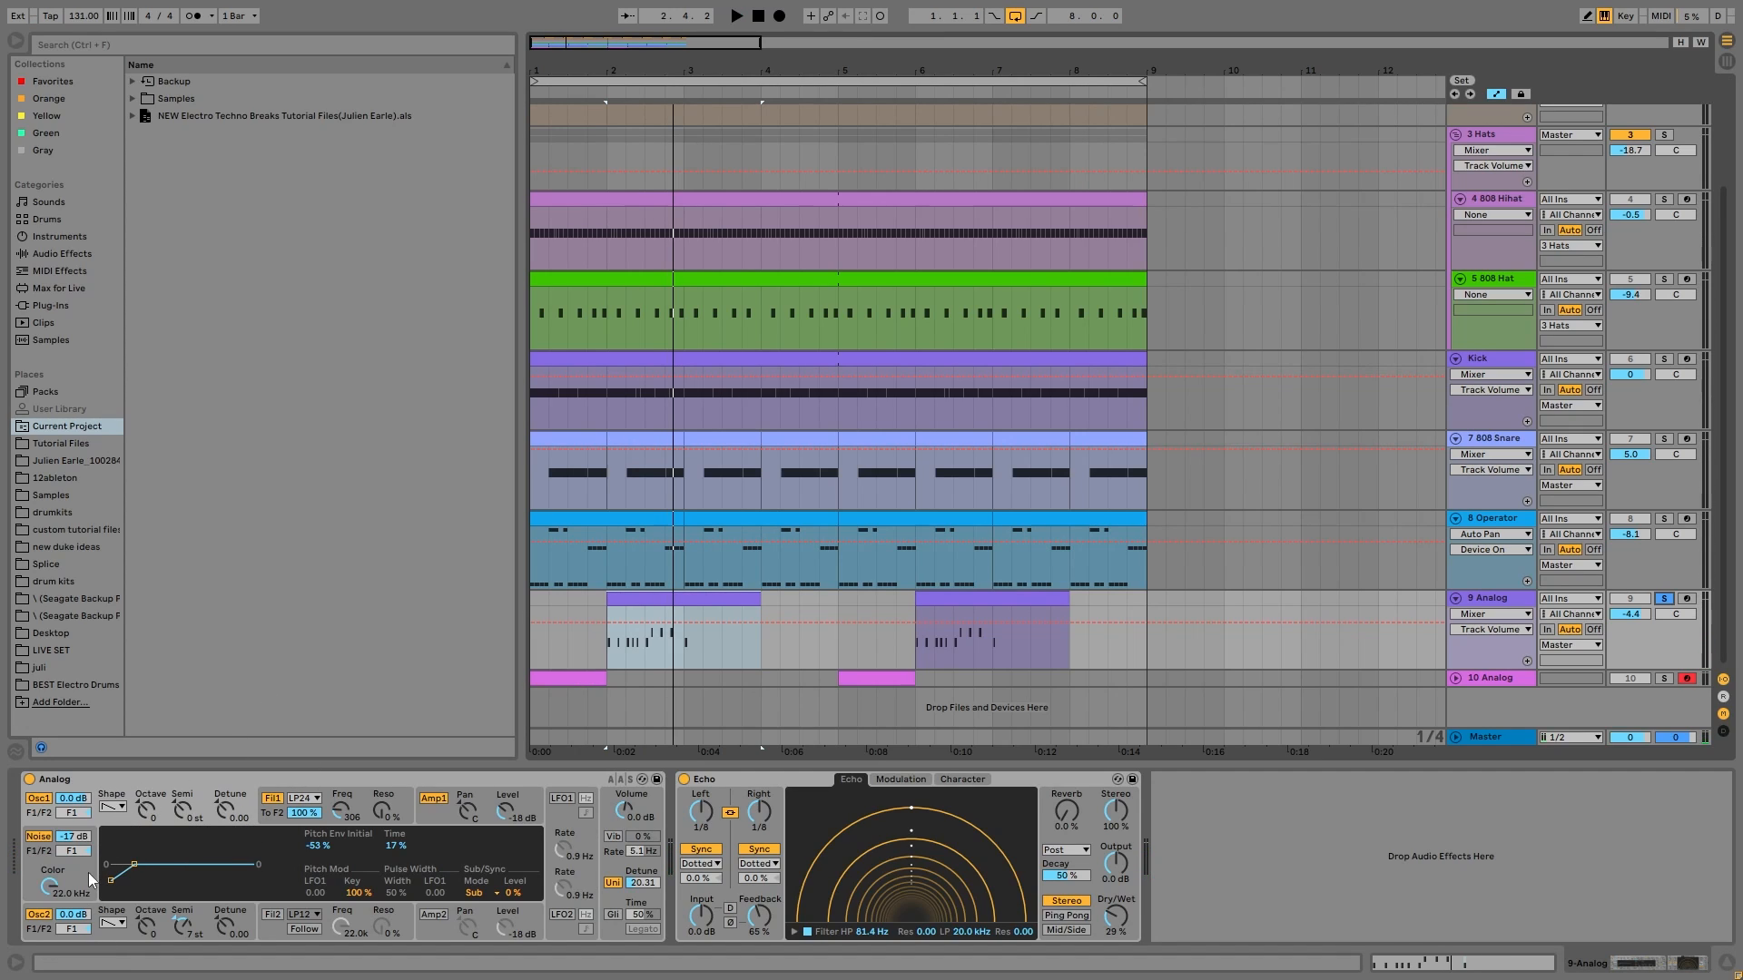
key("space")
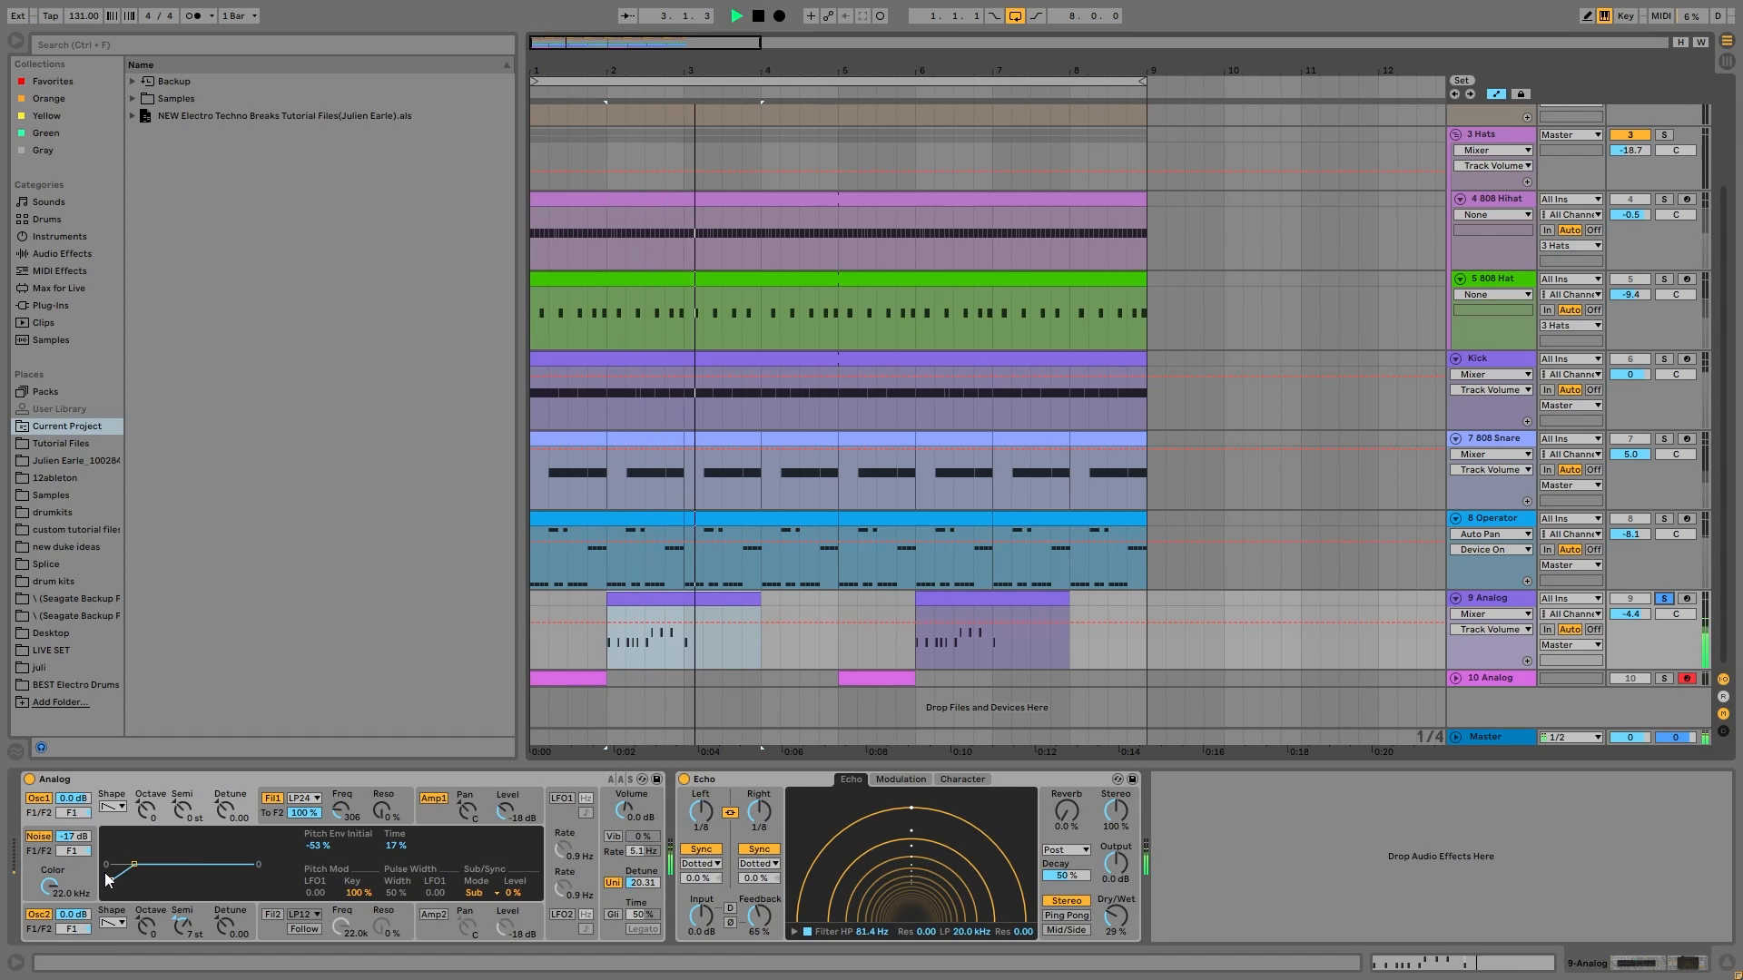
key("space")
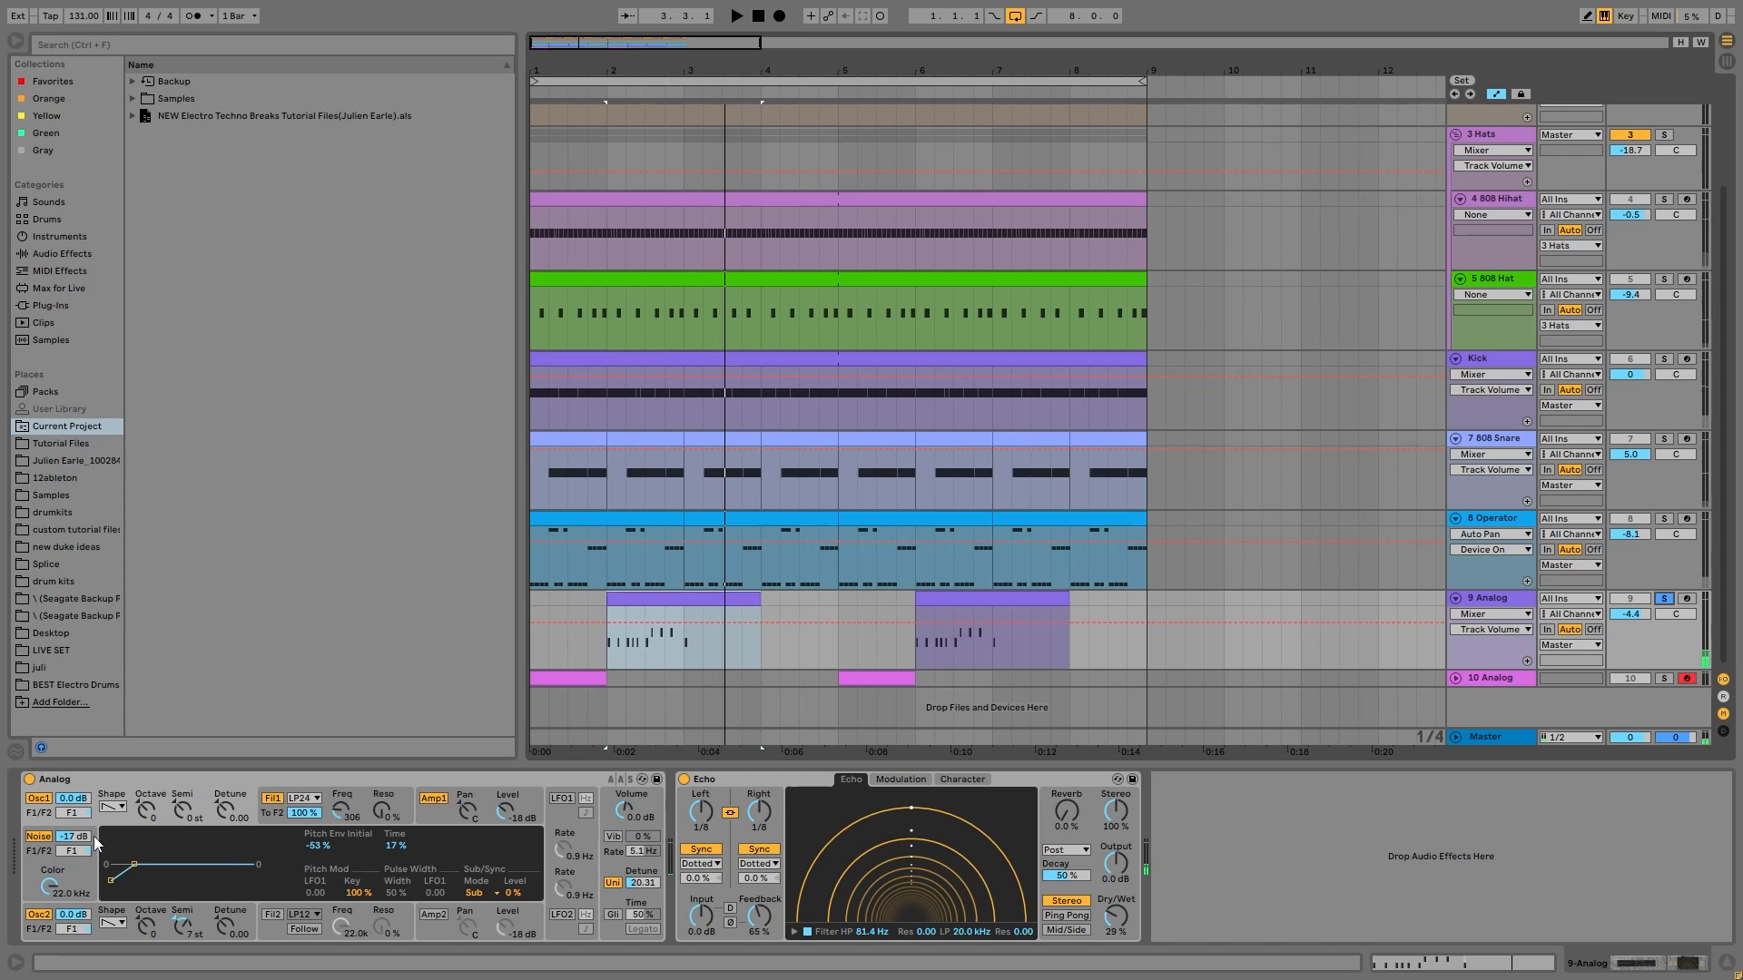
left_click(330, 807)
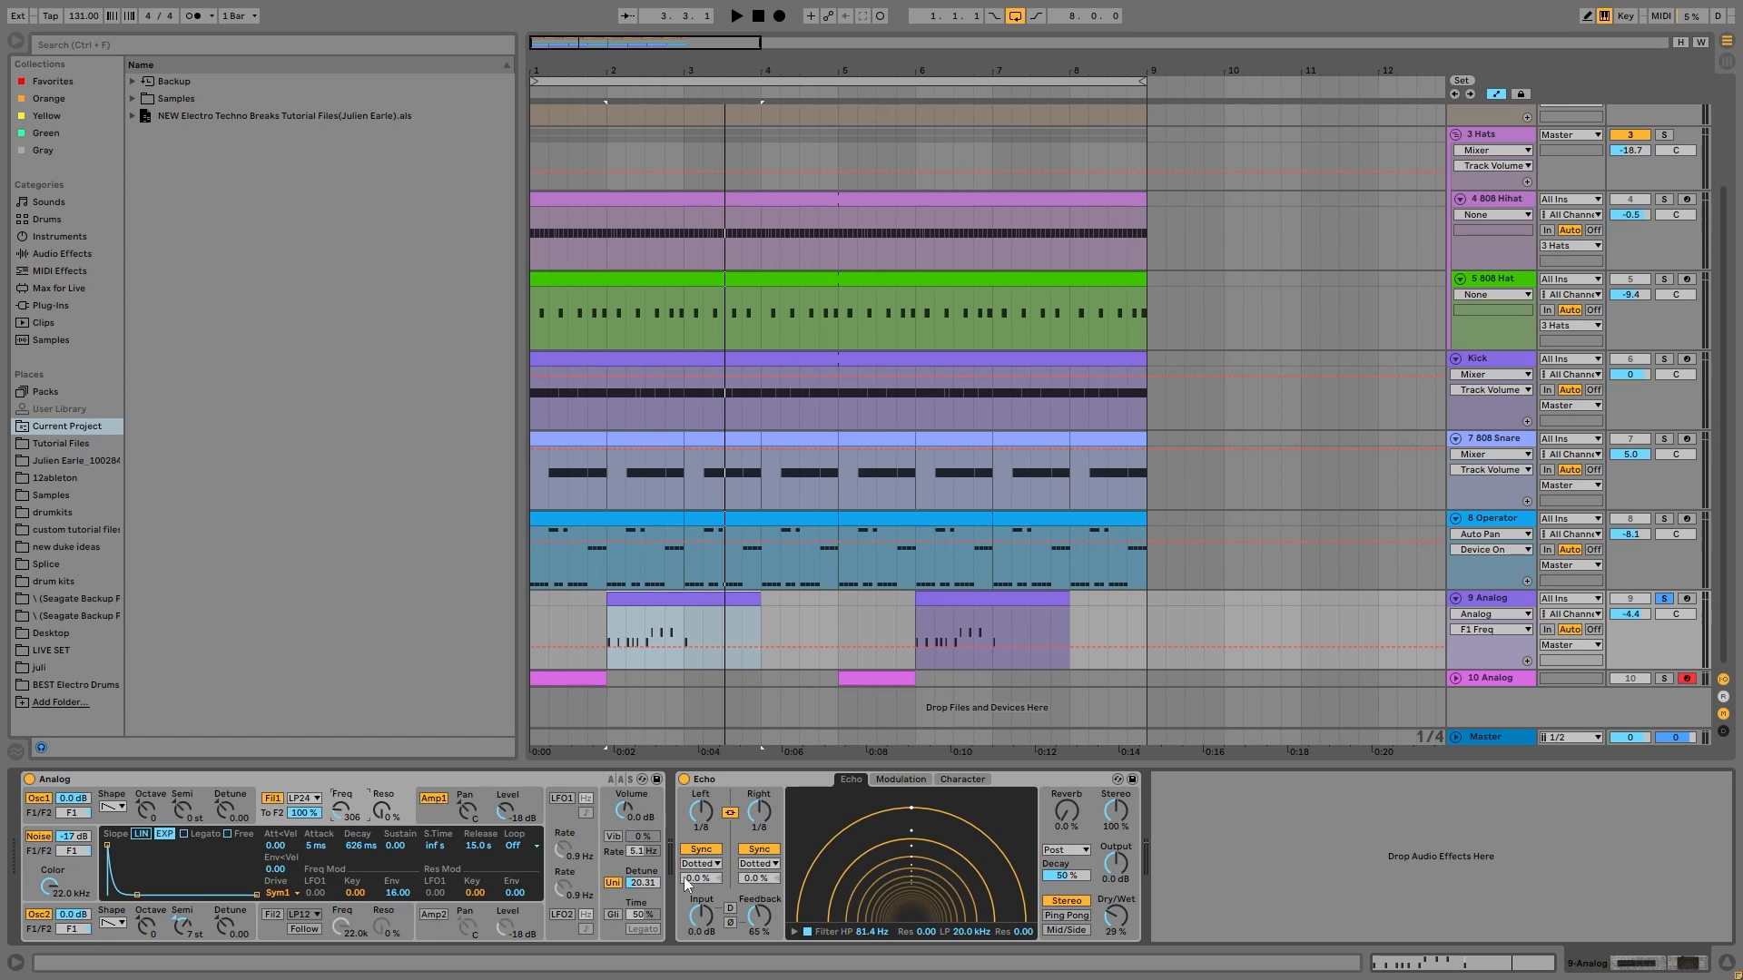
Solo and unfold the 10 Analog track, and play its first clip
left_click(1664, 679)
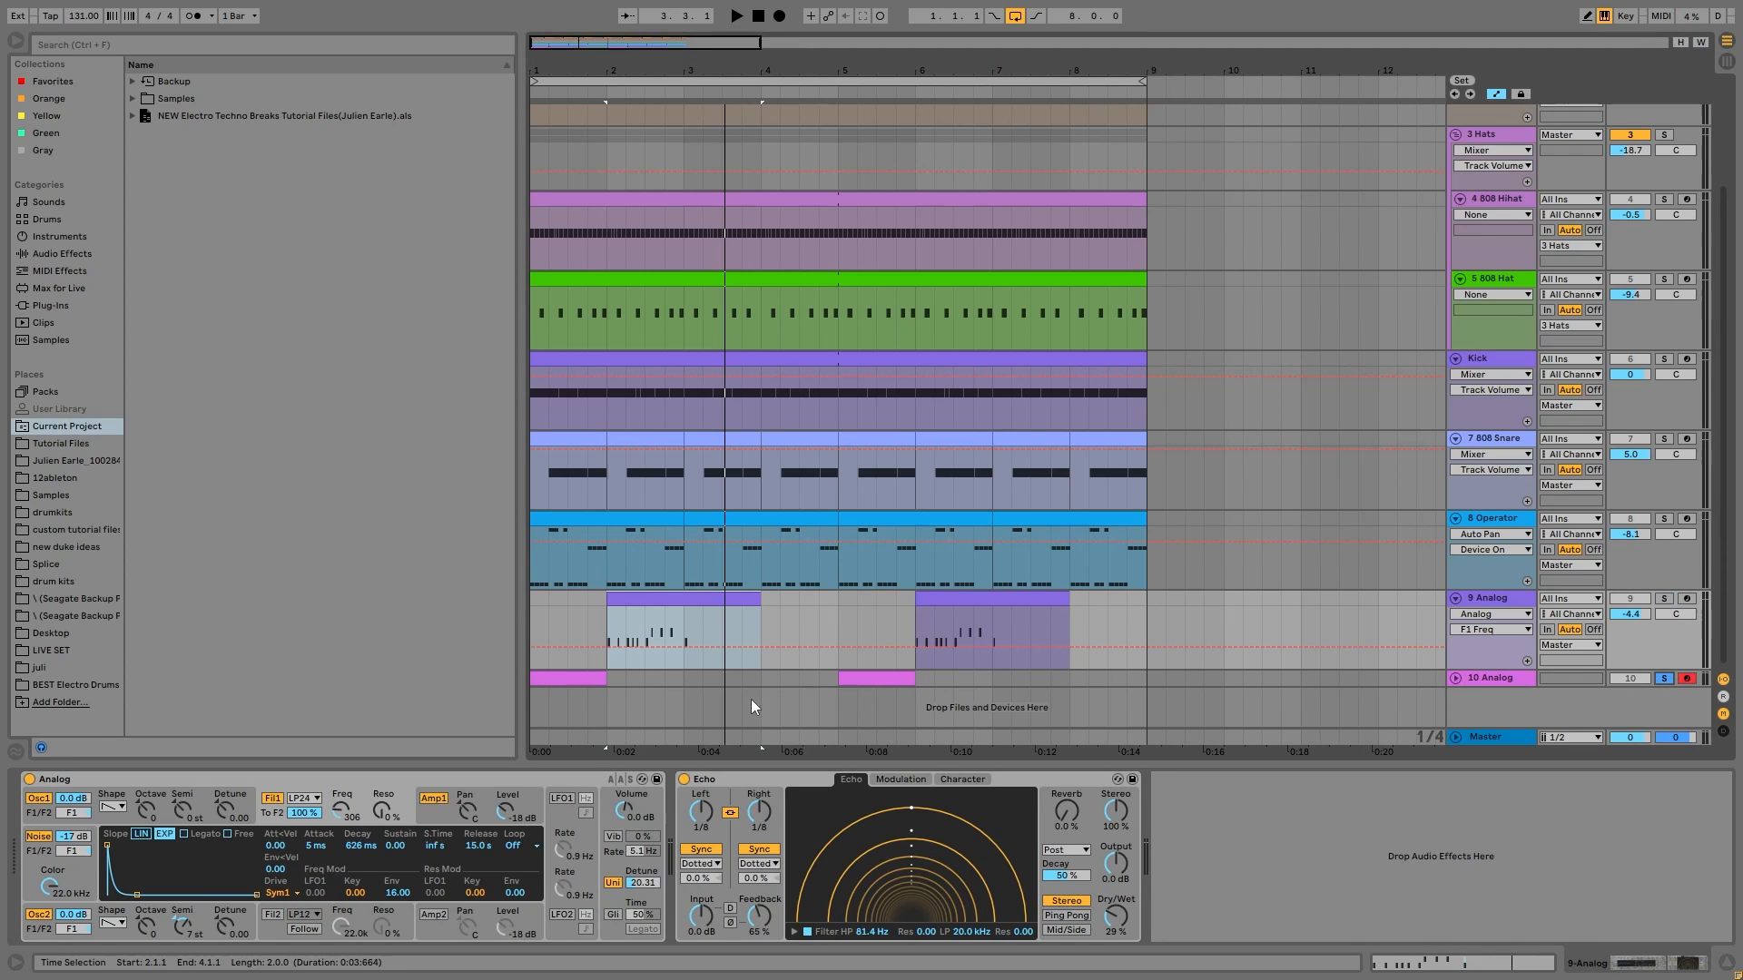
left_click(551, 681)
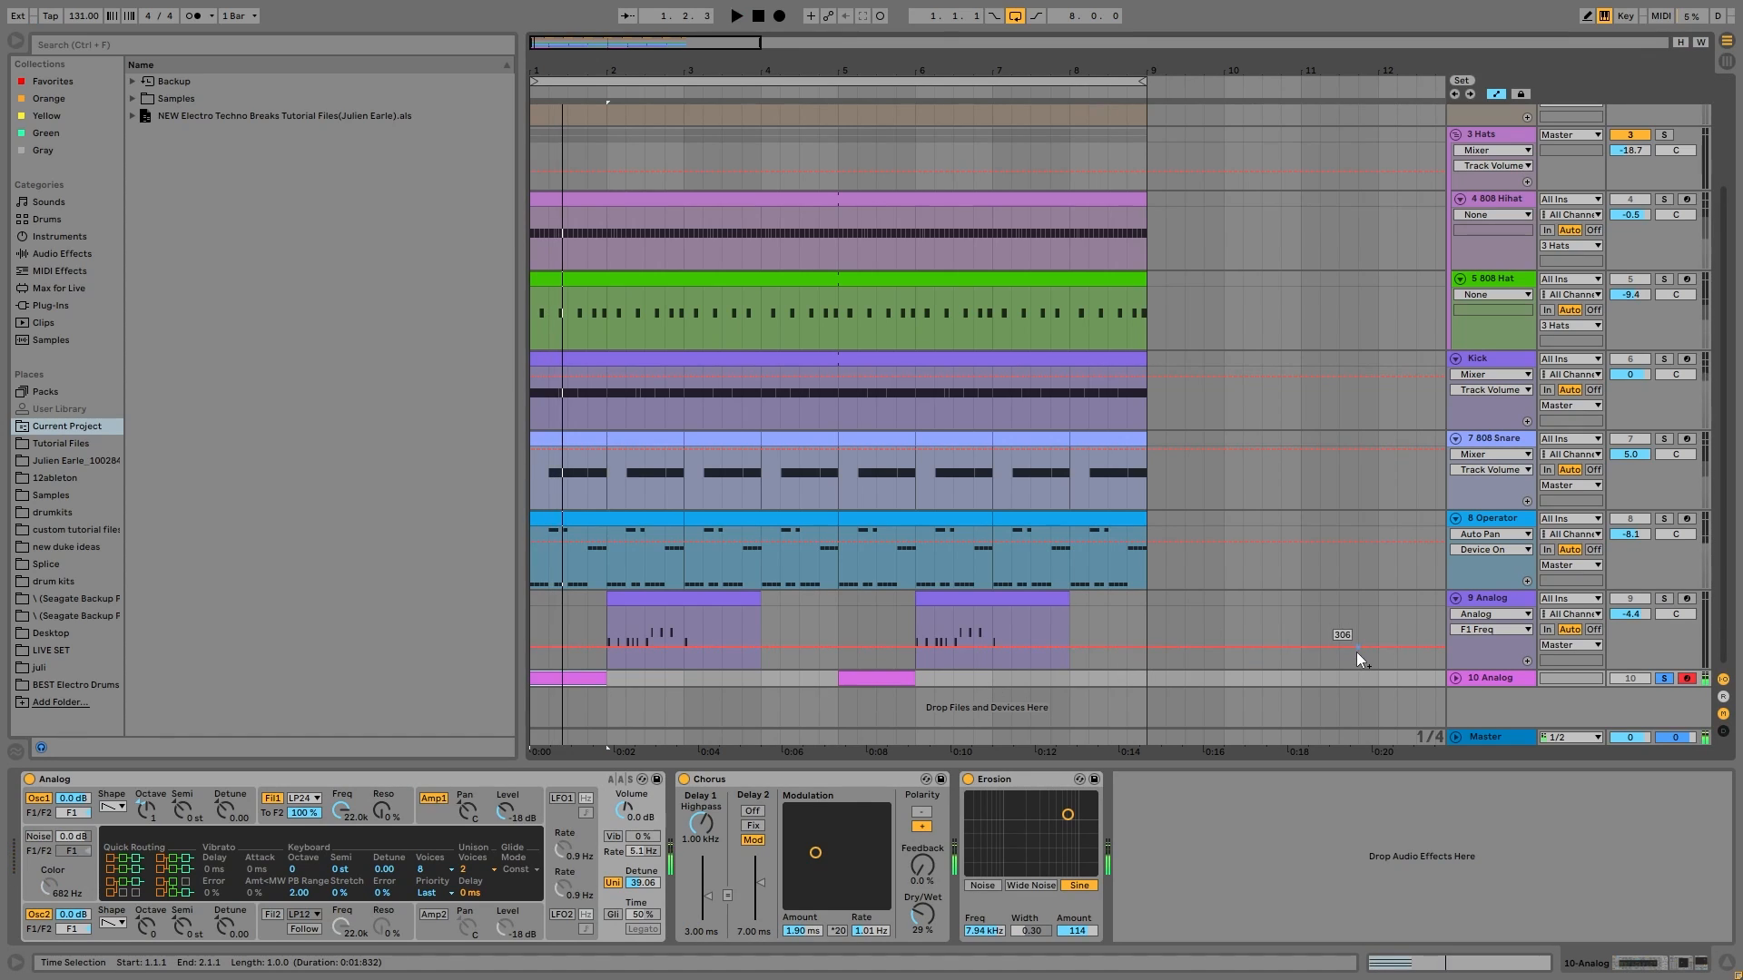
left_click(1455, 678)
key("space")
scroll(1119, 668, "down", 2)
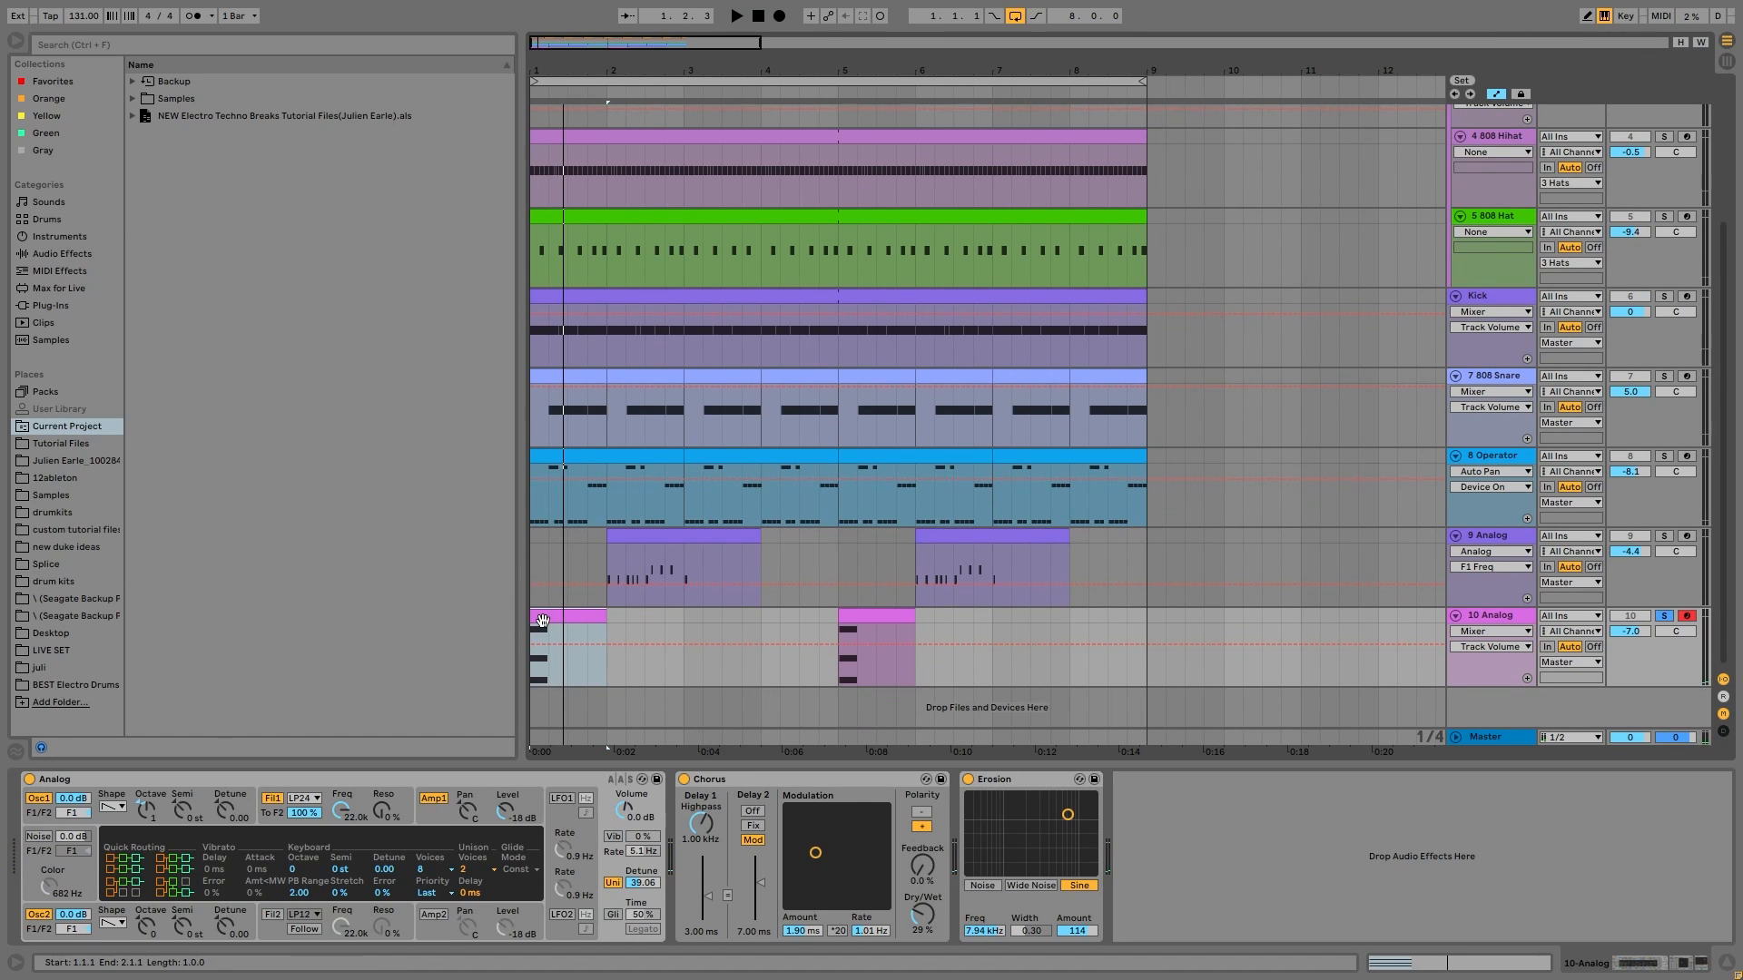
Inspect the MIDI notes of 10 Analog's first clip, return to its devices, and play the track unsoloed in the full mix
double_click(535, 627)
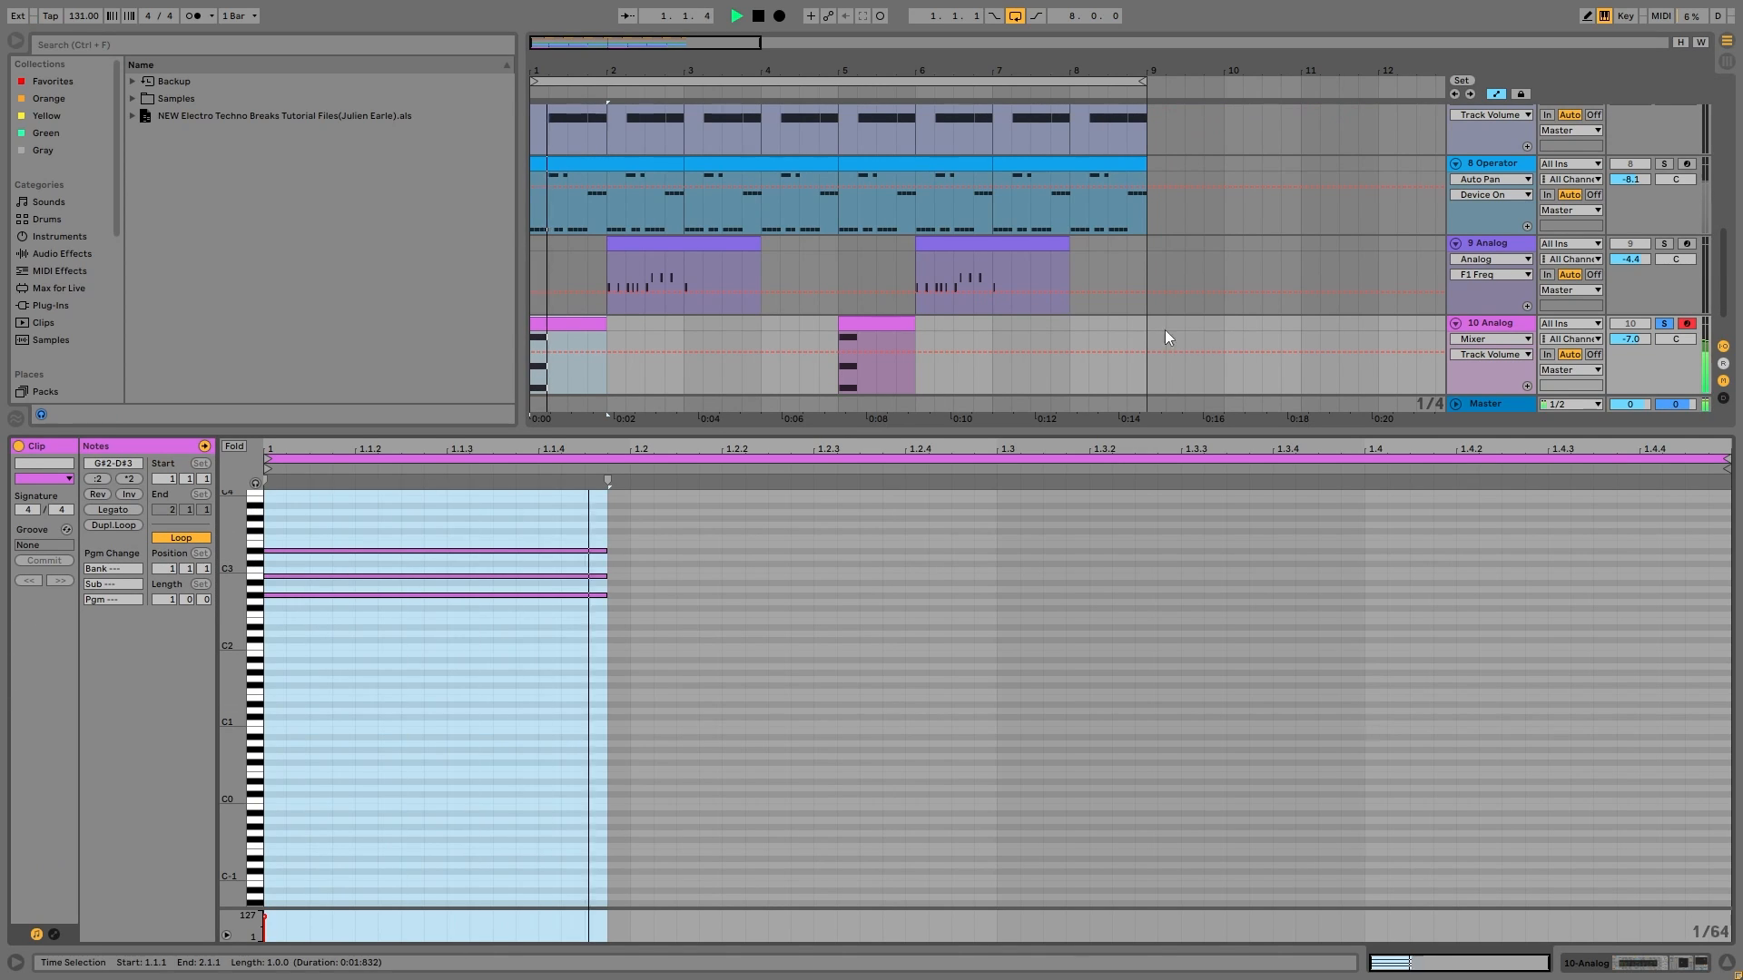
left_click(1512, 330)
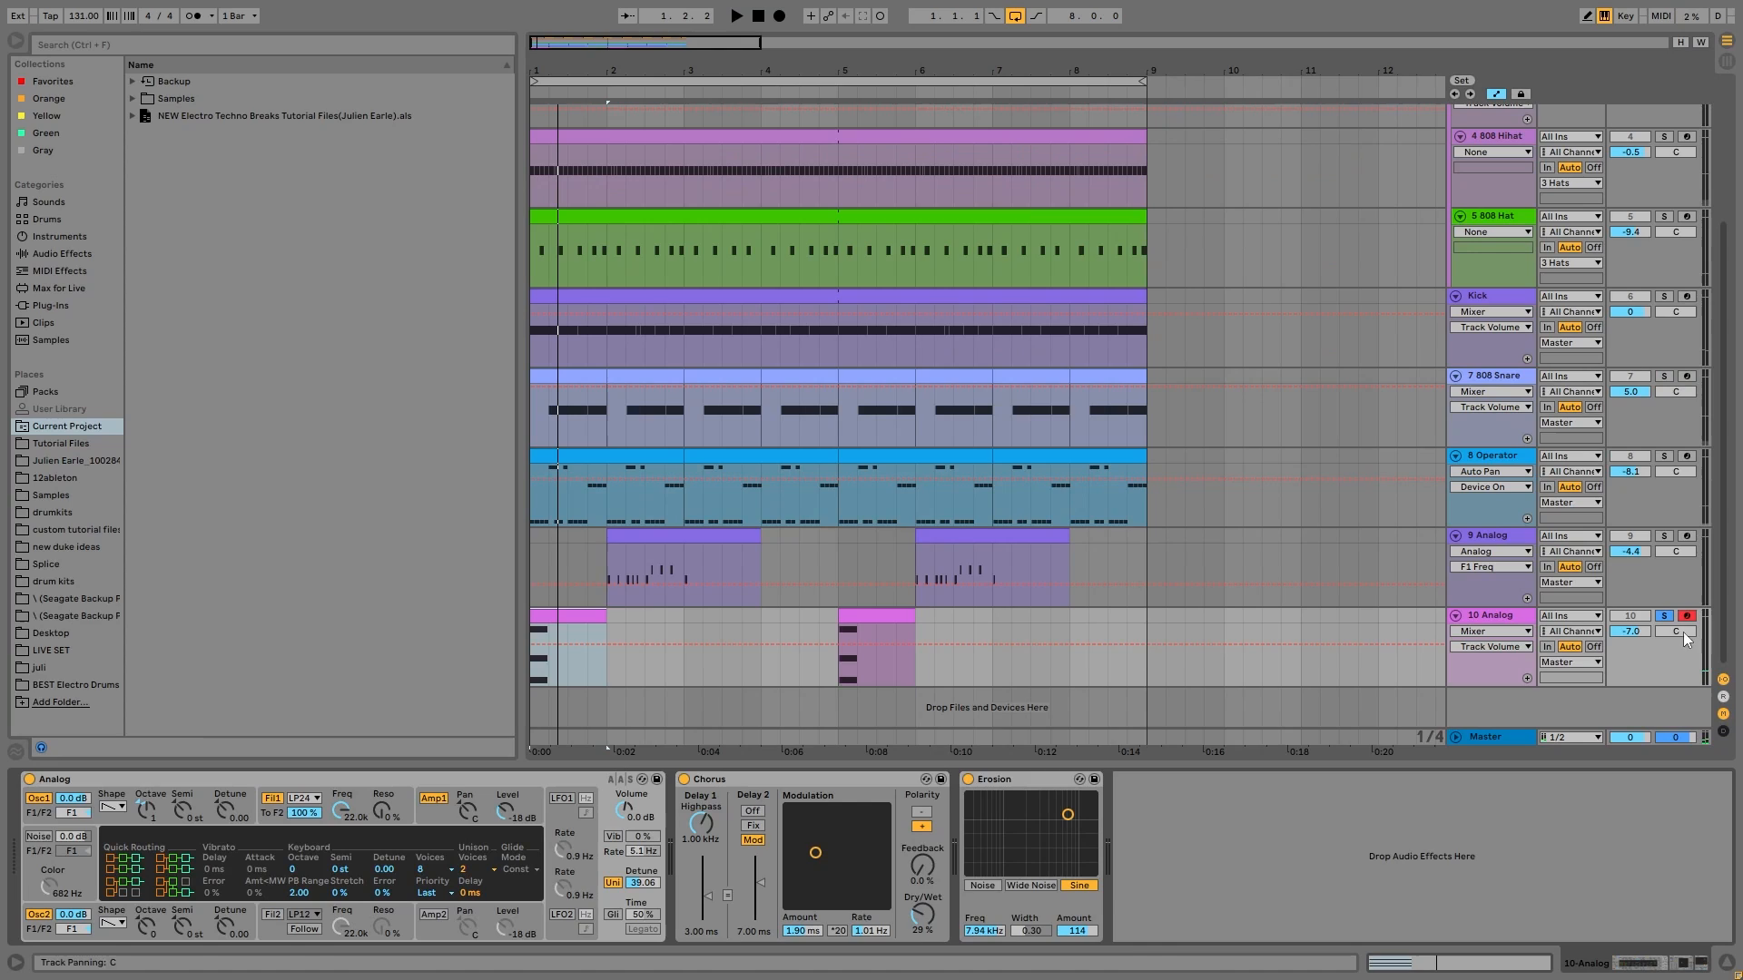
key("space")
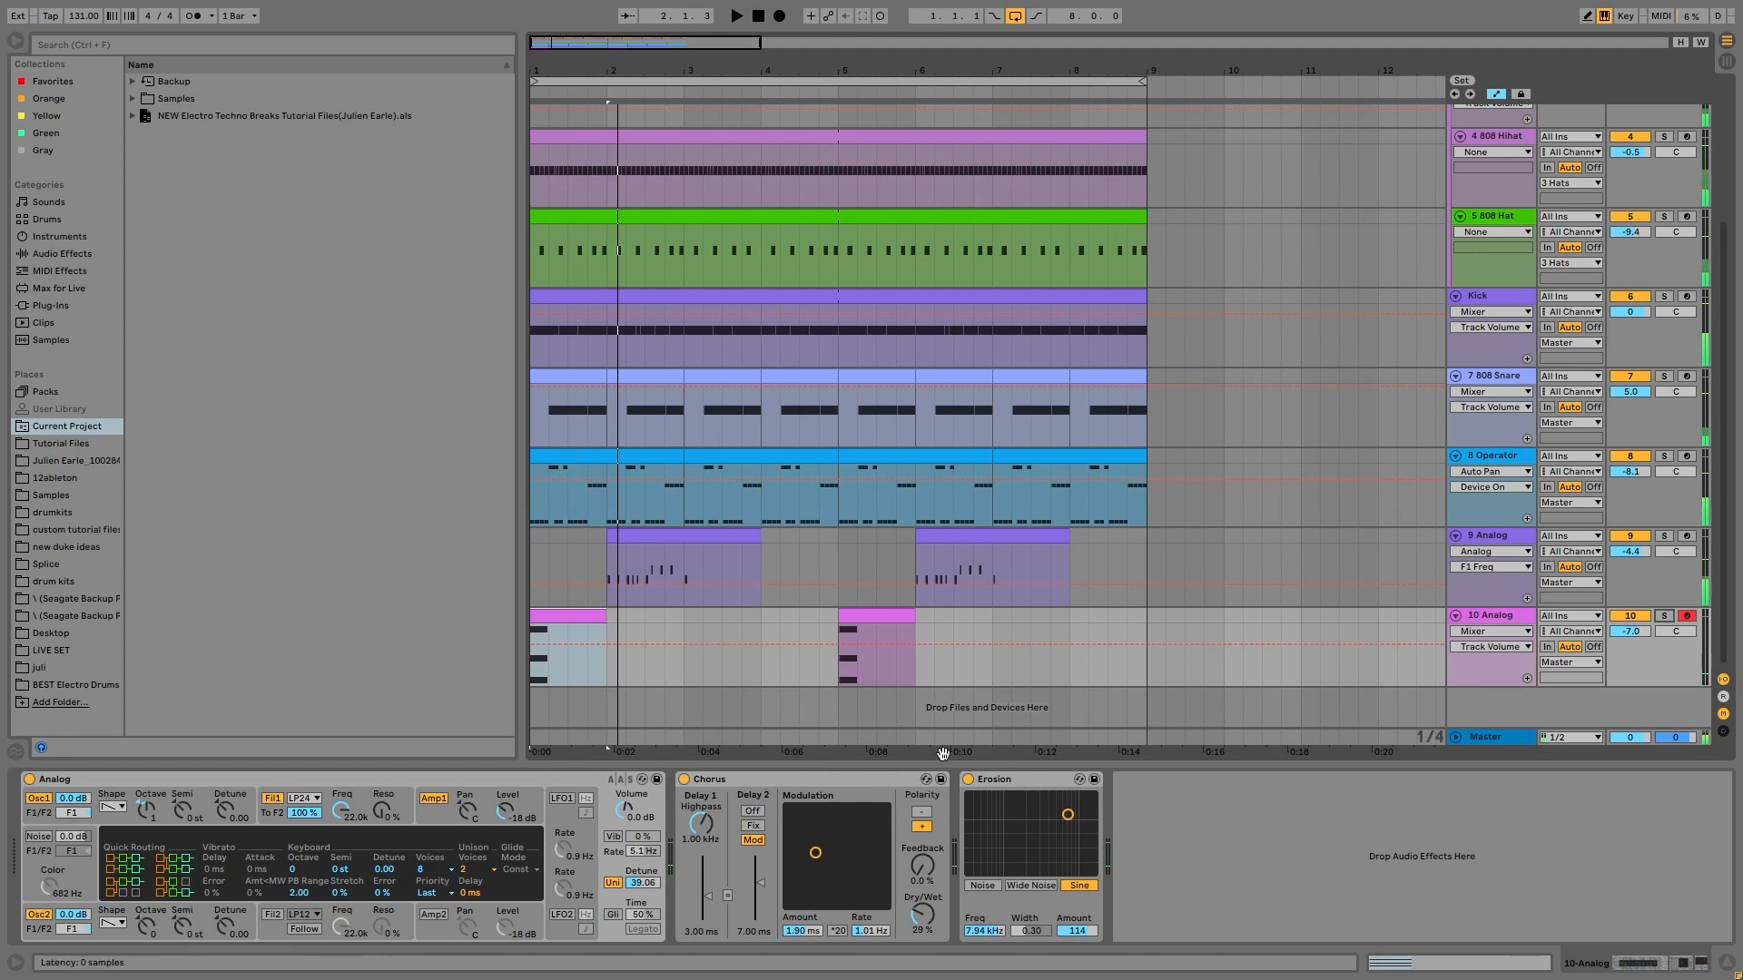
Solo 10 Analog, show the envelope settings of Analog's first filter and first amplifier, and play the track
left_click(1664, 616)
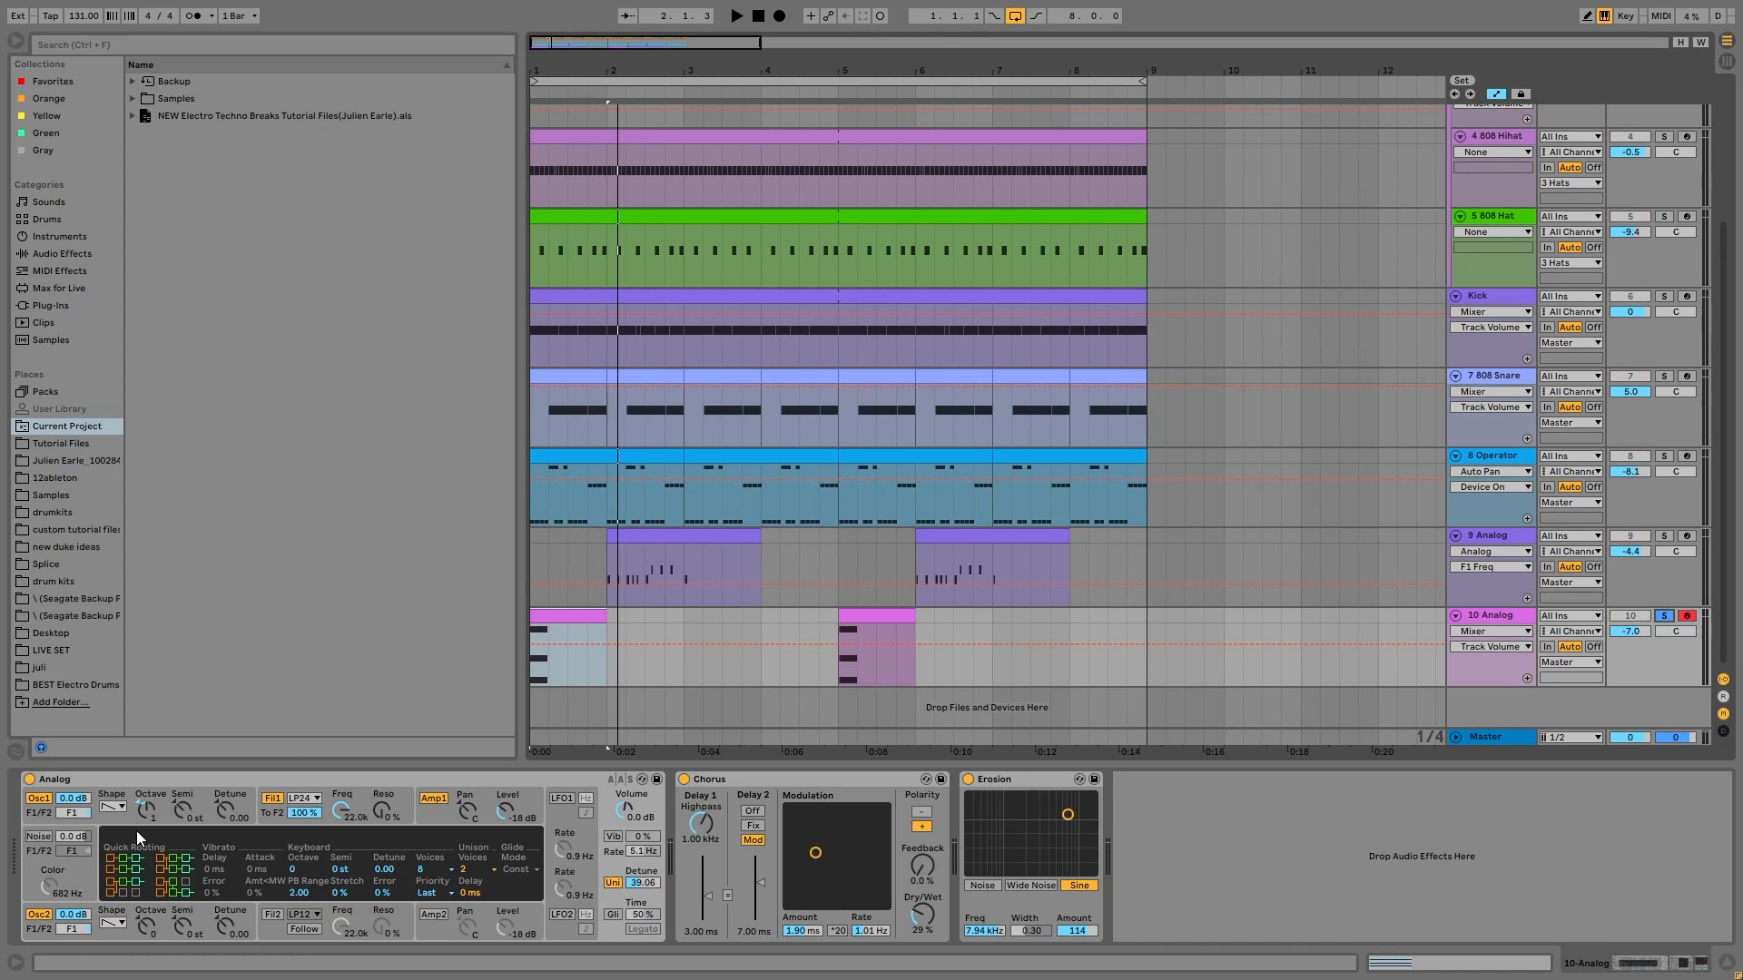
left_click(280, 814)
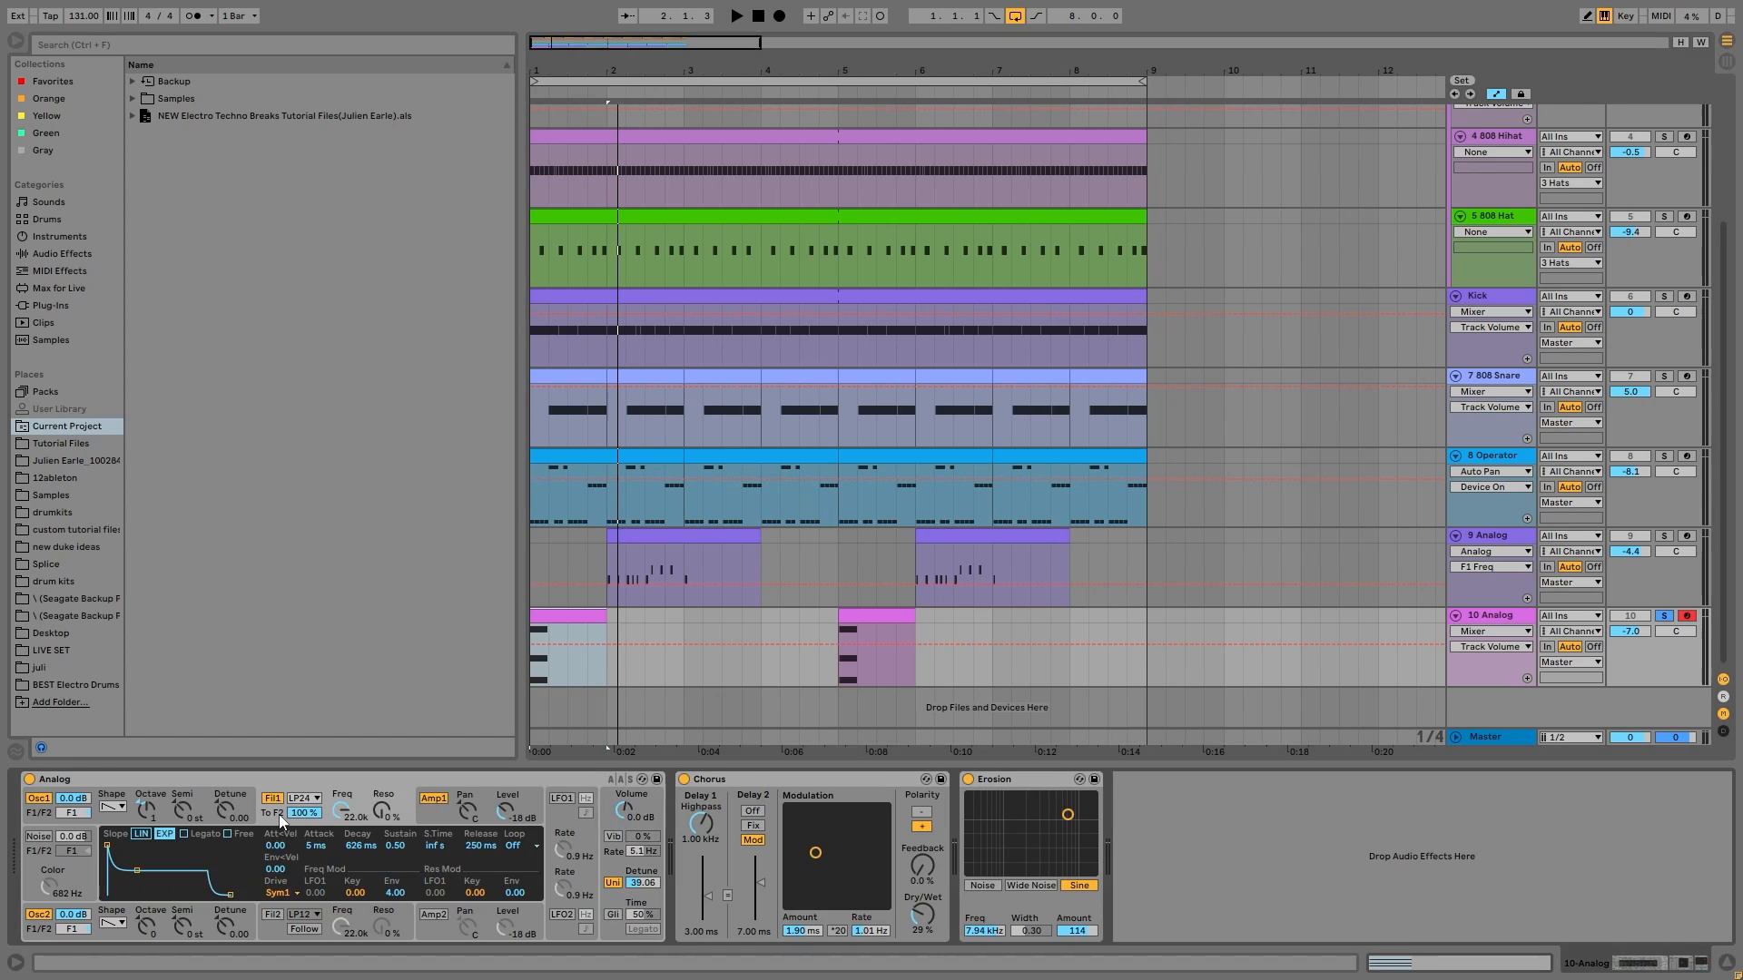
left_click(441, 814)
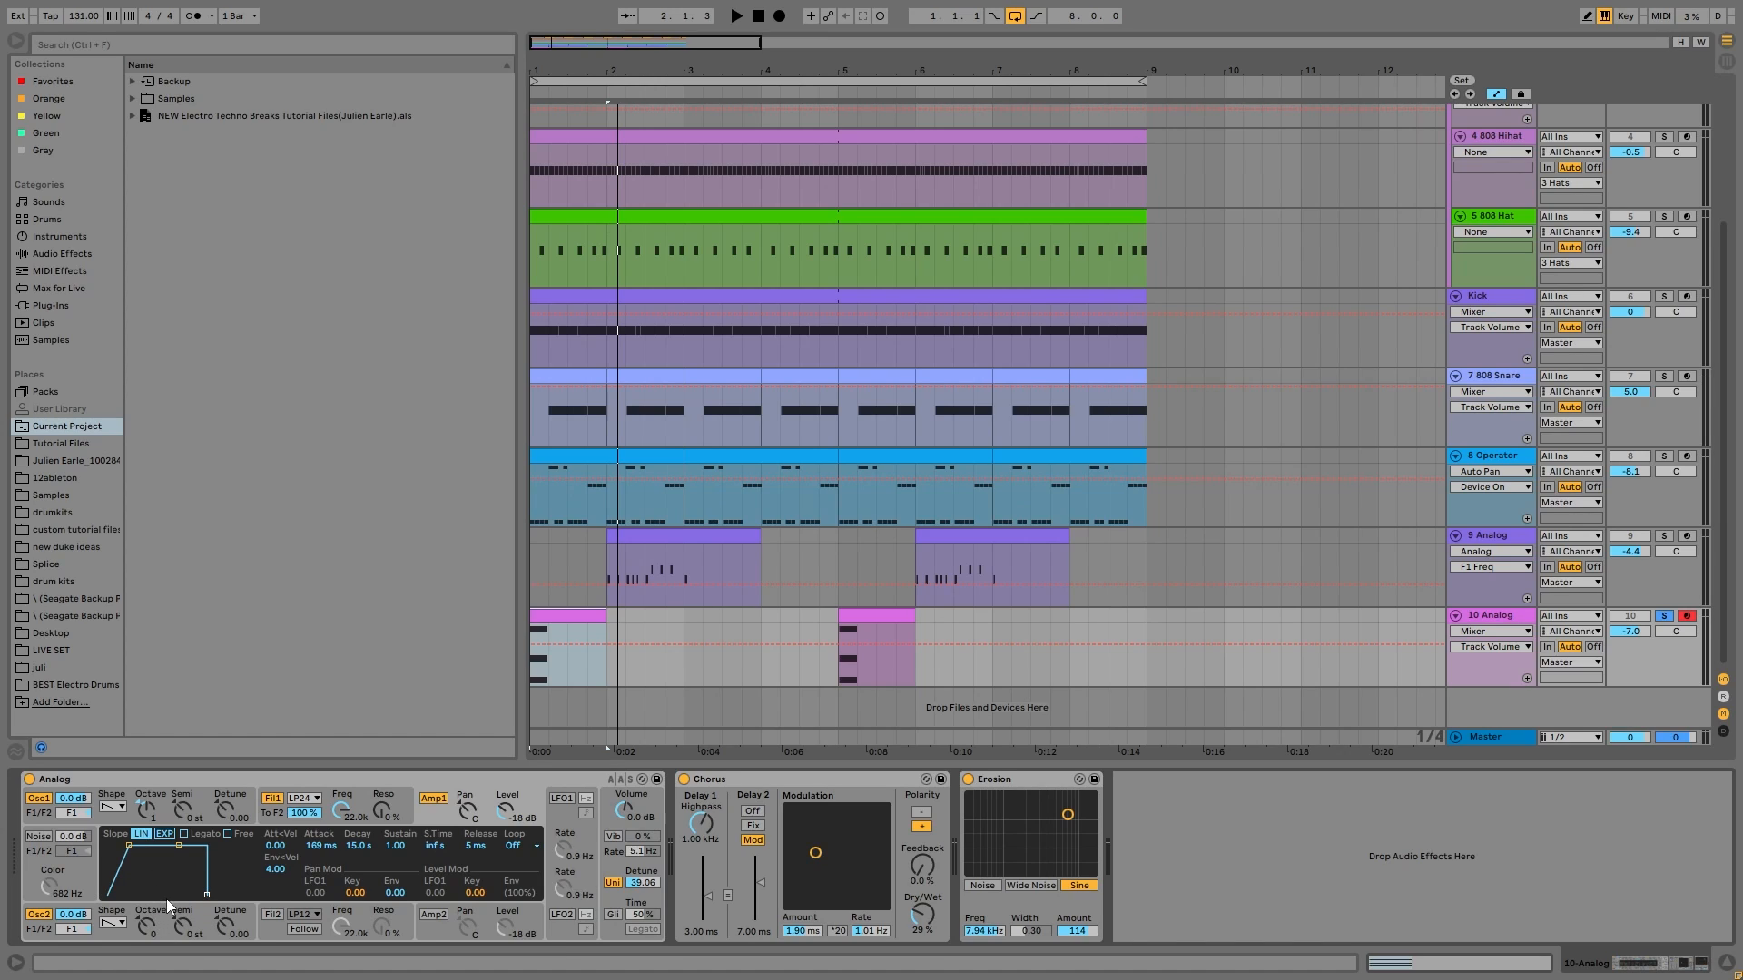
key("space")
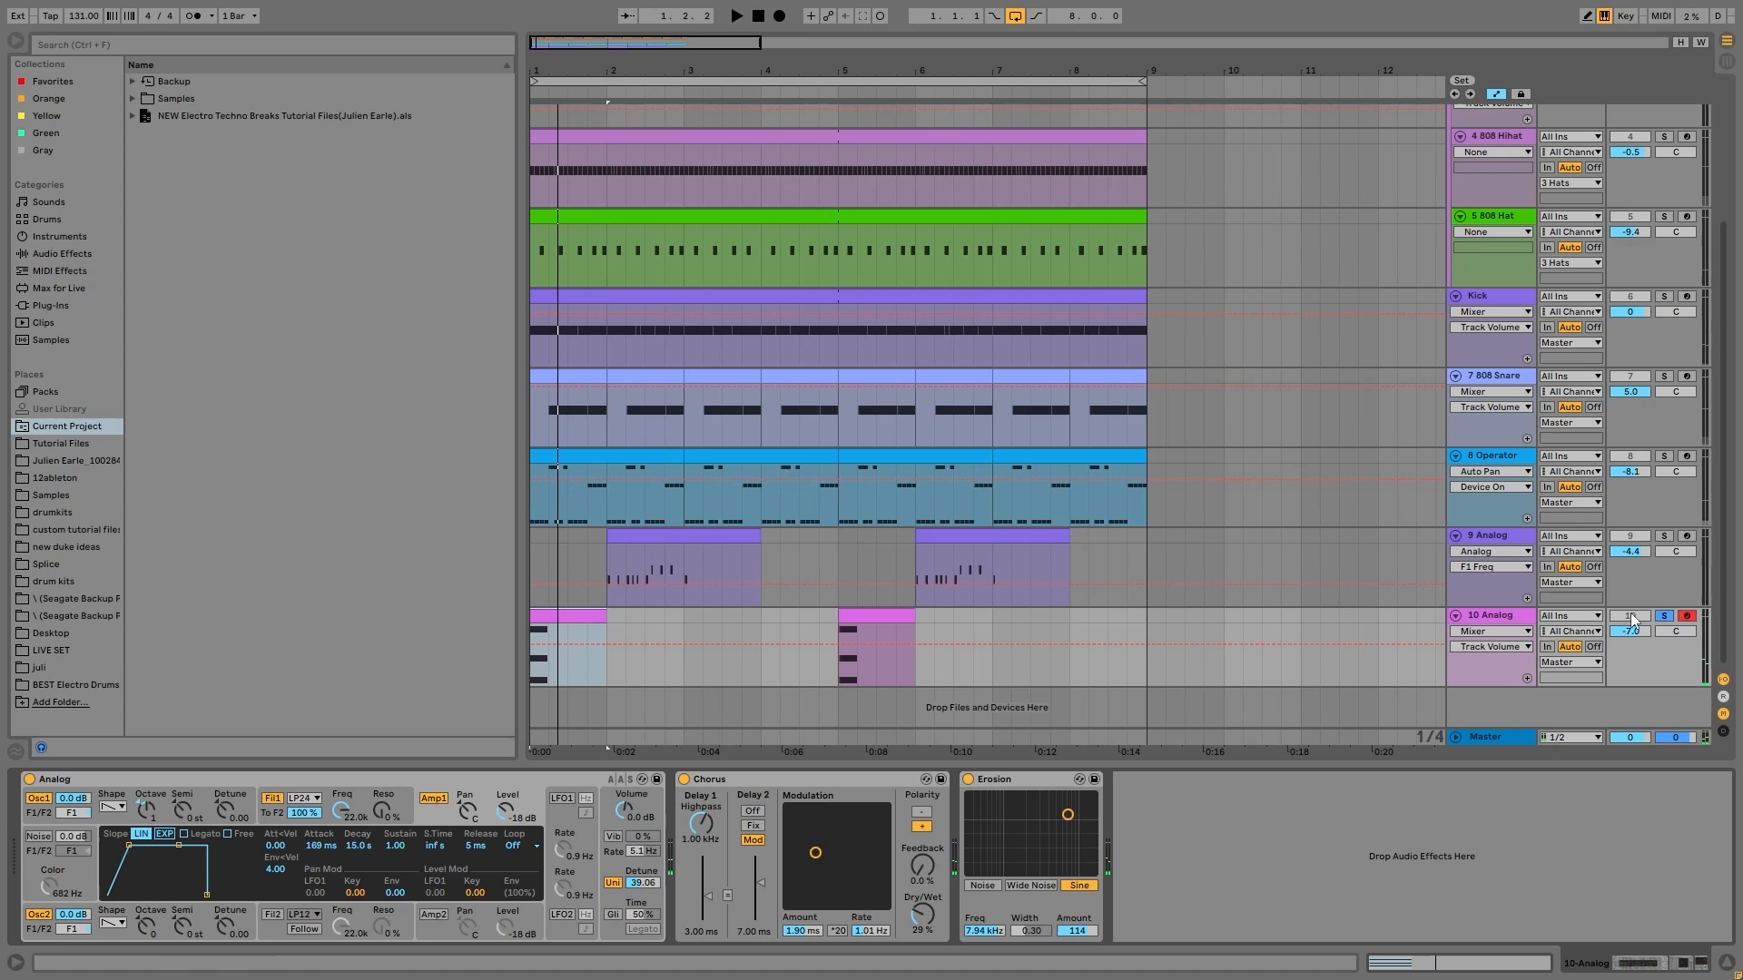
Unsolo 10 Analog and play its first clip from the start within the full mix
left_click(1662, 617)
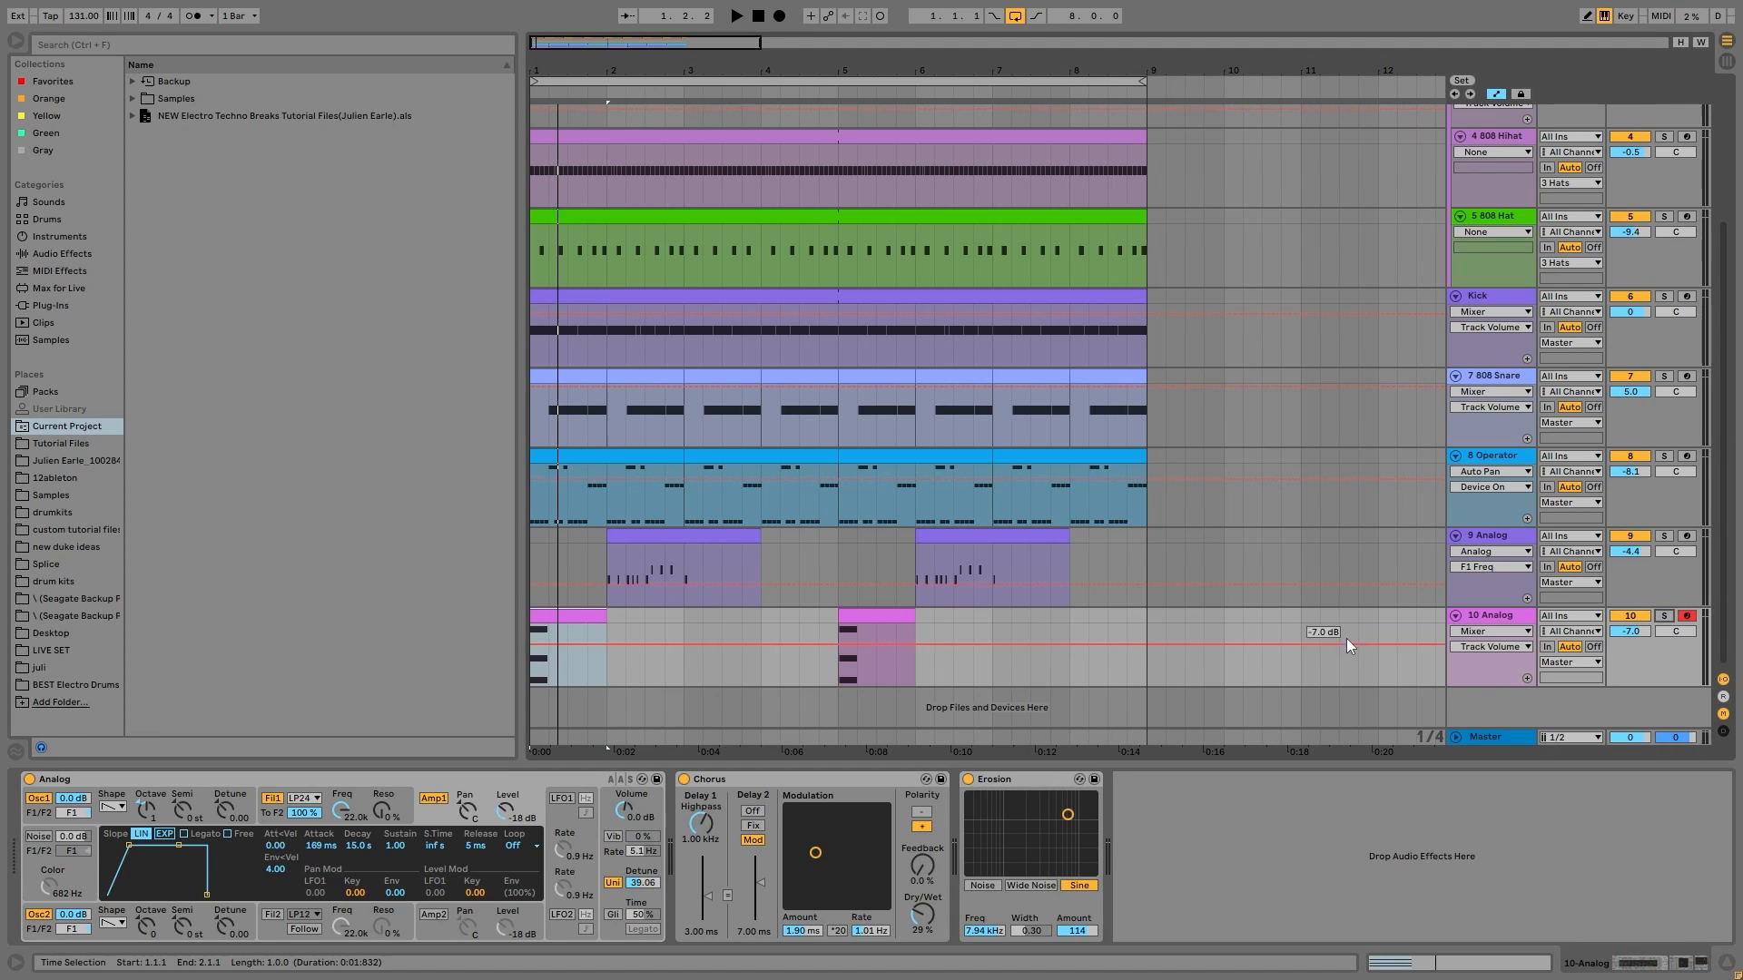
left_click(554, 652)
key("space")
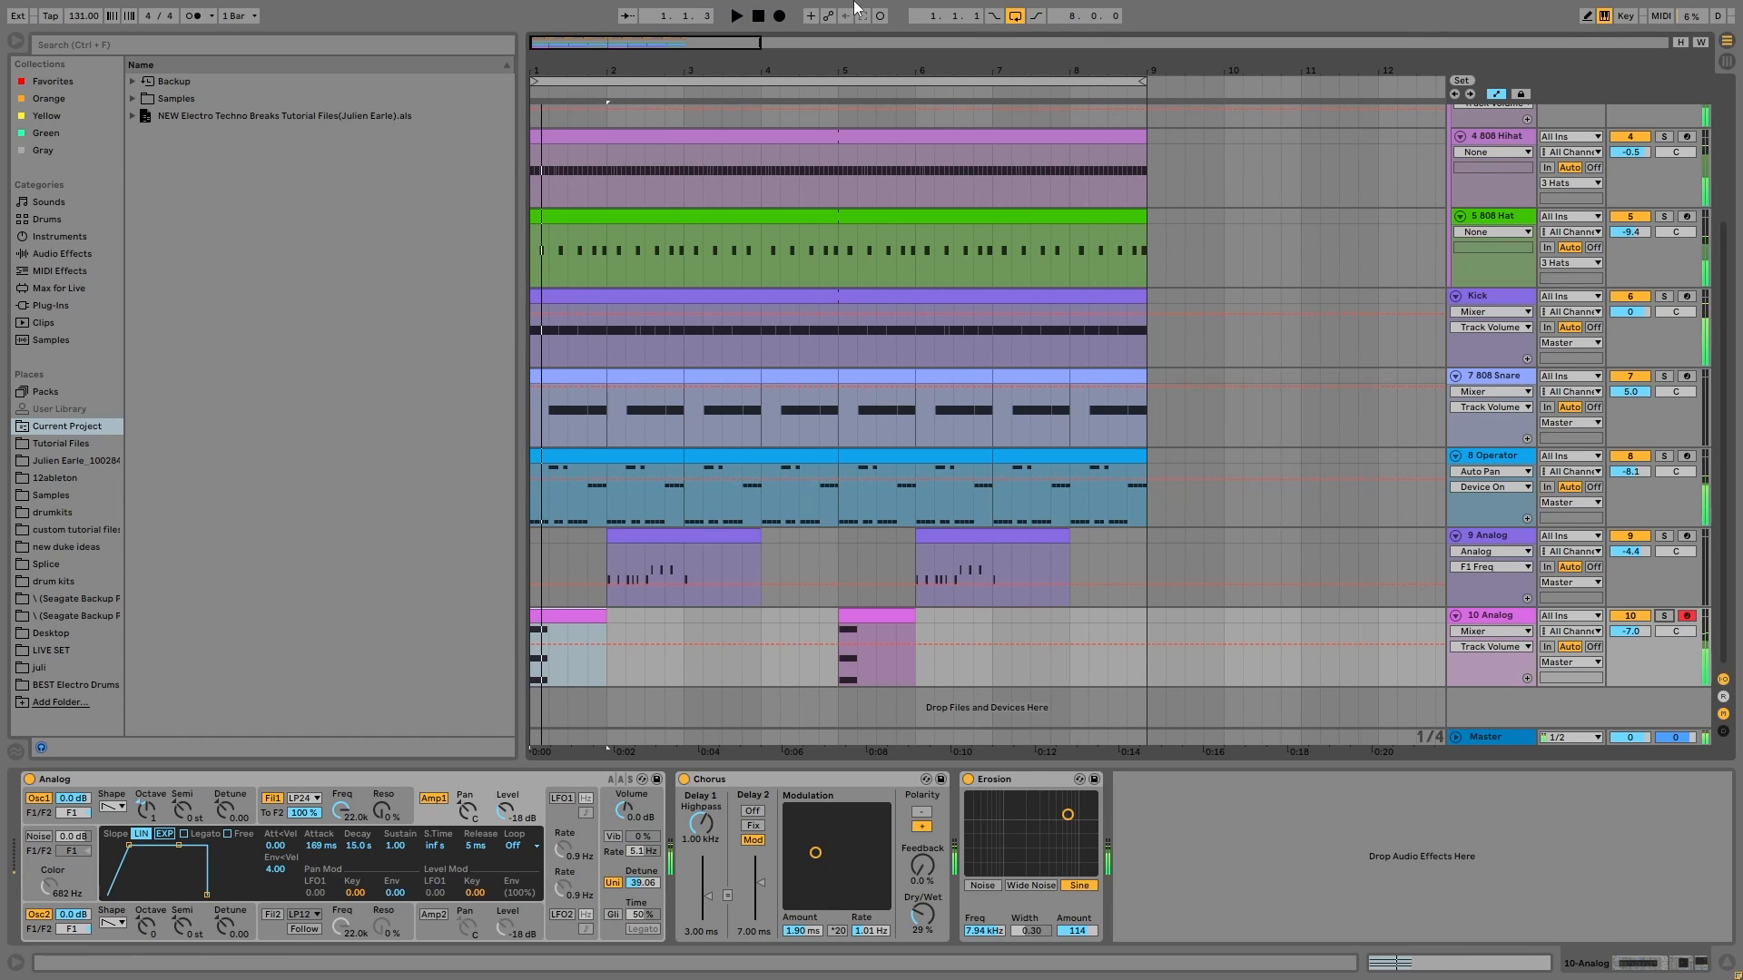
Solo 10 Analog together with the Kick, set Analog's Amp1 envelope attack to 5 ms, and play both tracks
left_click(1664, 616)
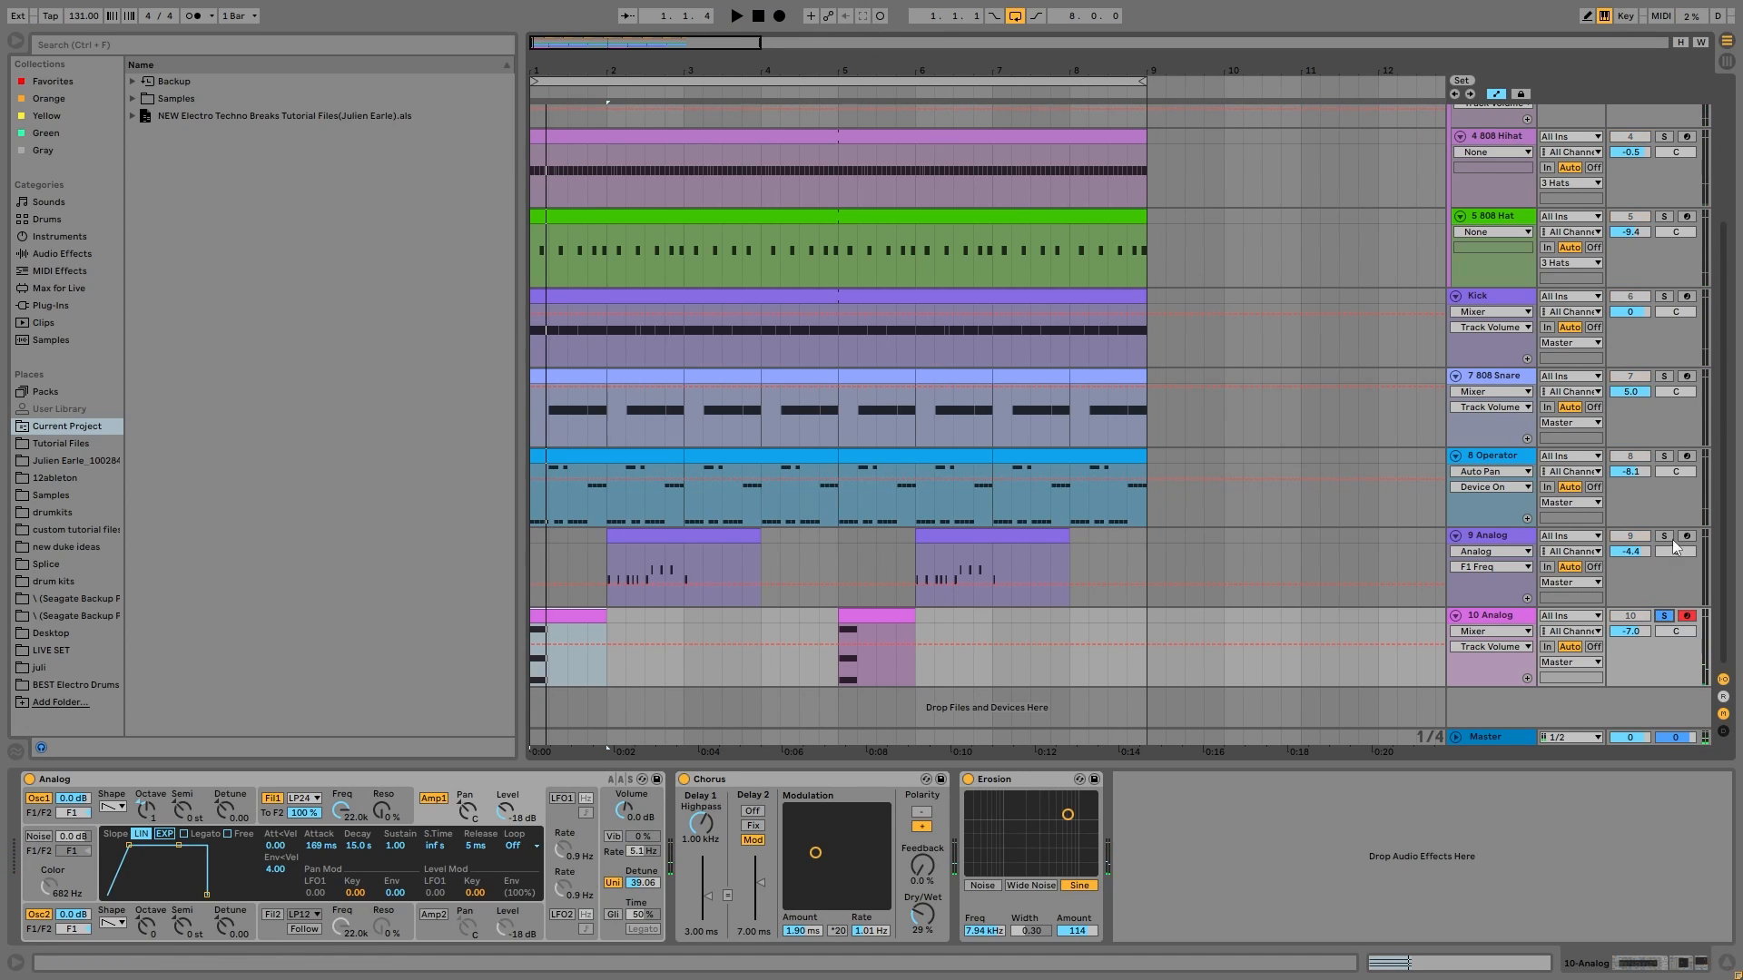
left_click(1664, 296)
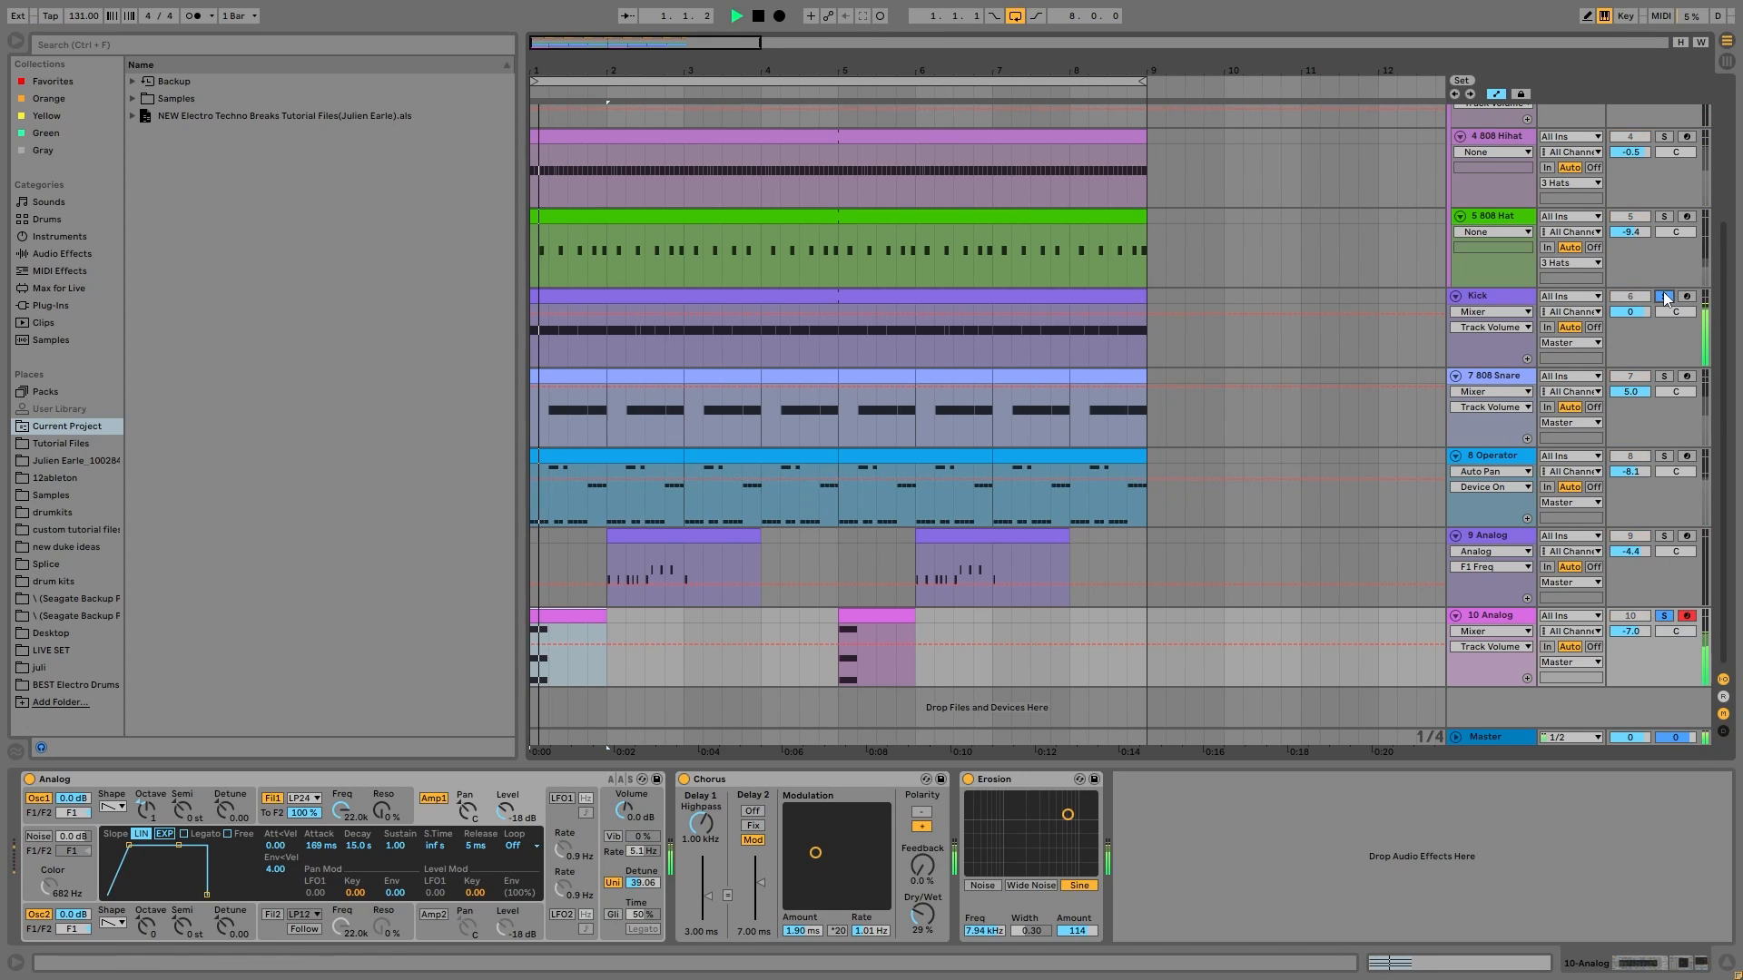
double_click(312, 848)
key("space")
key("space")
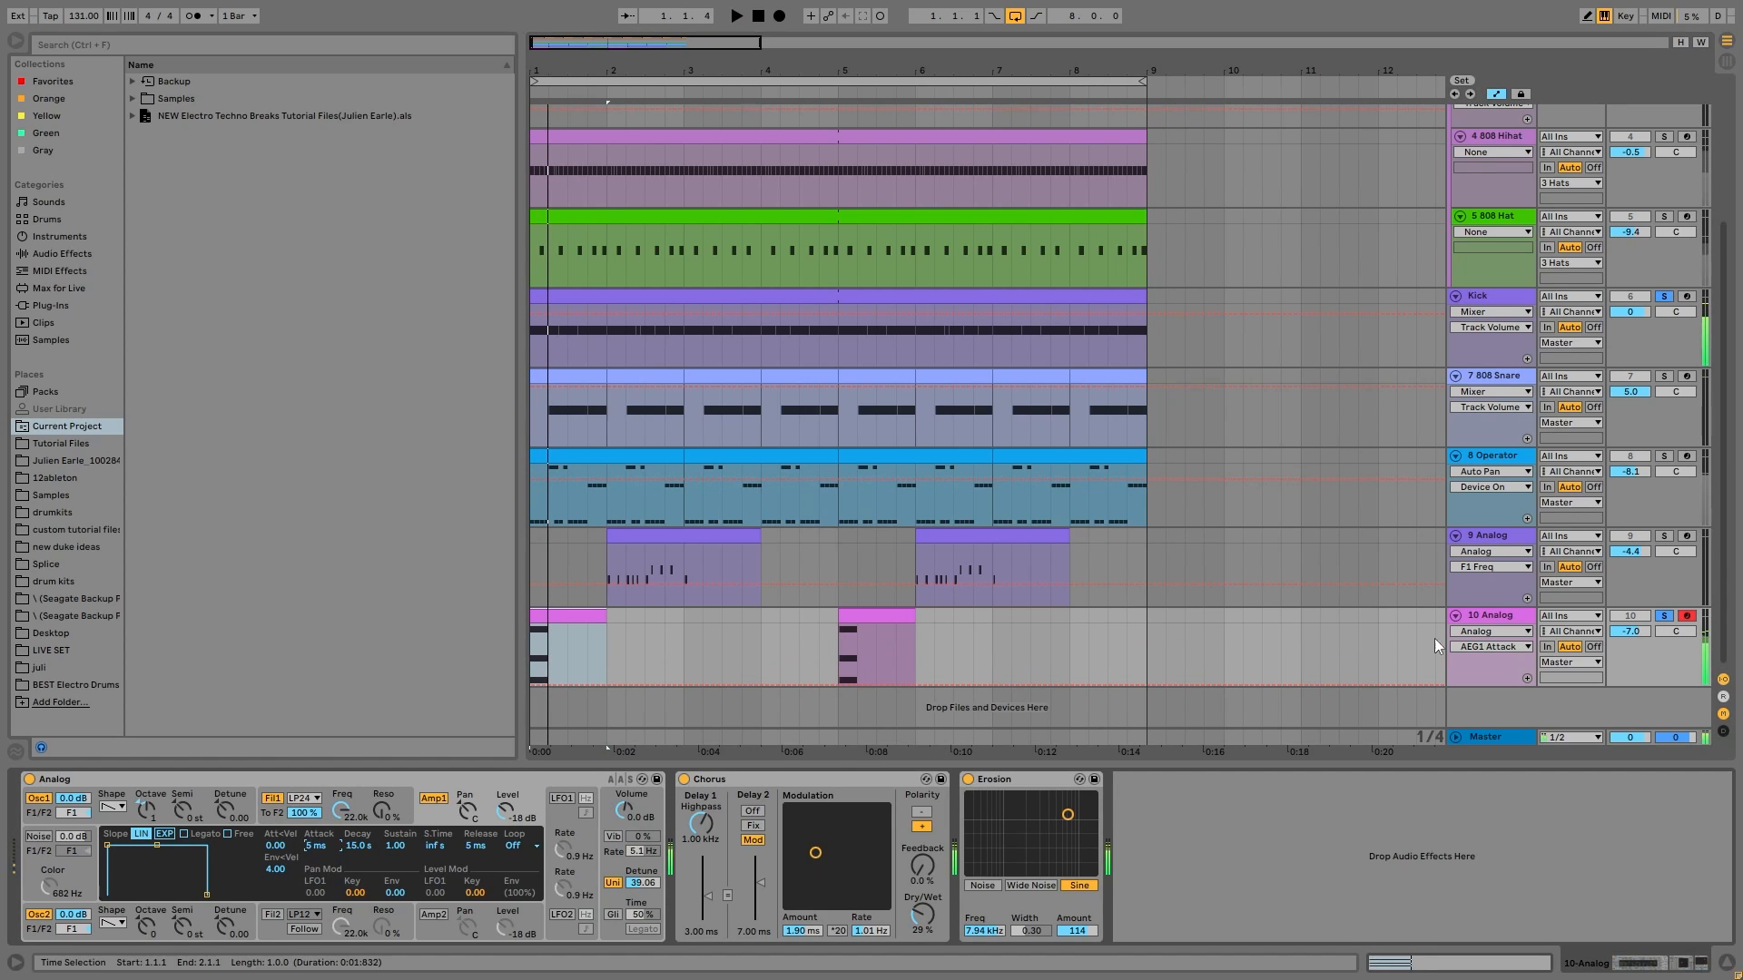
Clear the solos to hear 10 Analog in the full mix, and undo the Amp1 attack change
left_click(1664, 616)
key("space")
key("space")
key("ctrl+z")
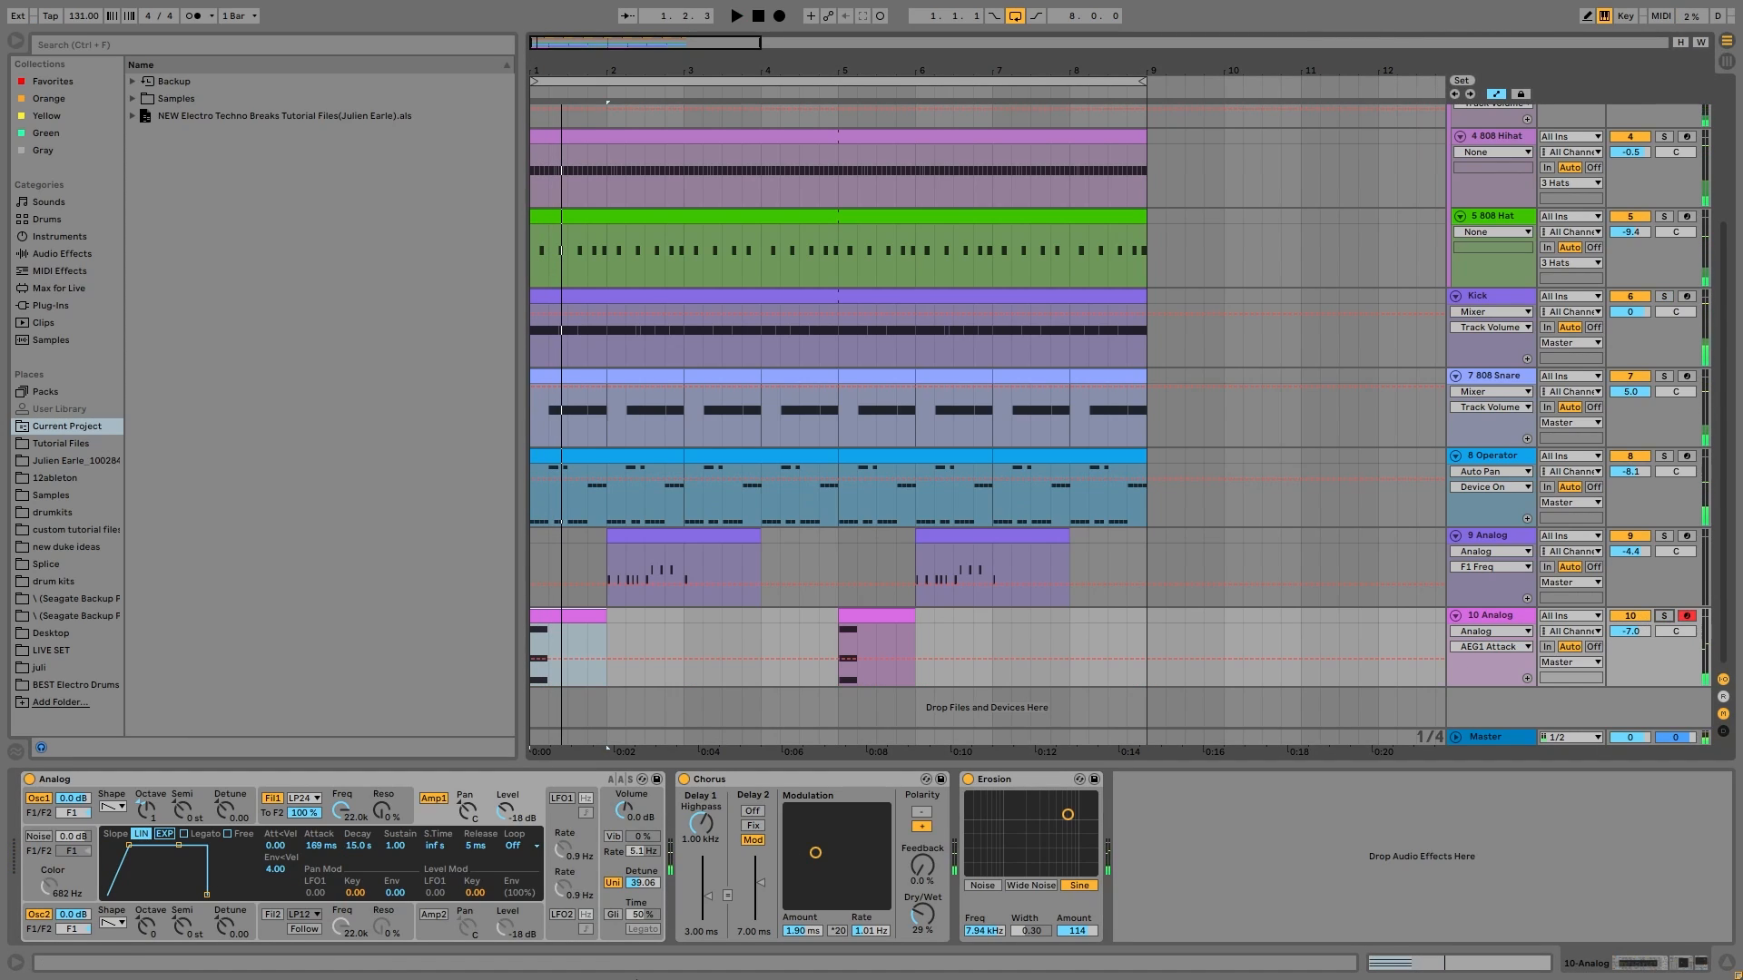
Play the unsoloed arrangement repeatedly from bar 1 to hear 10 Analog in the full mix
key("space")
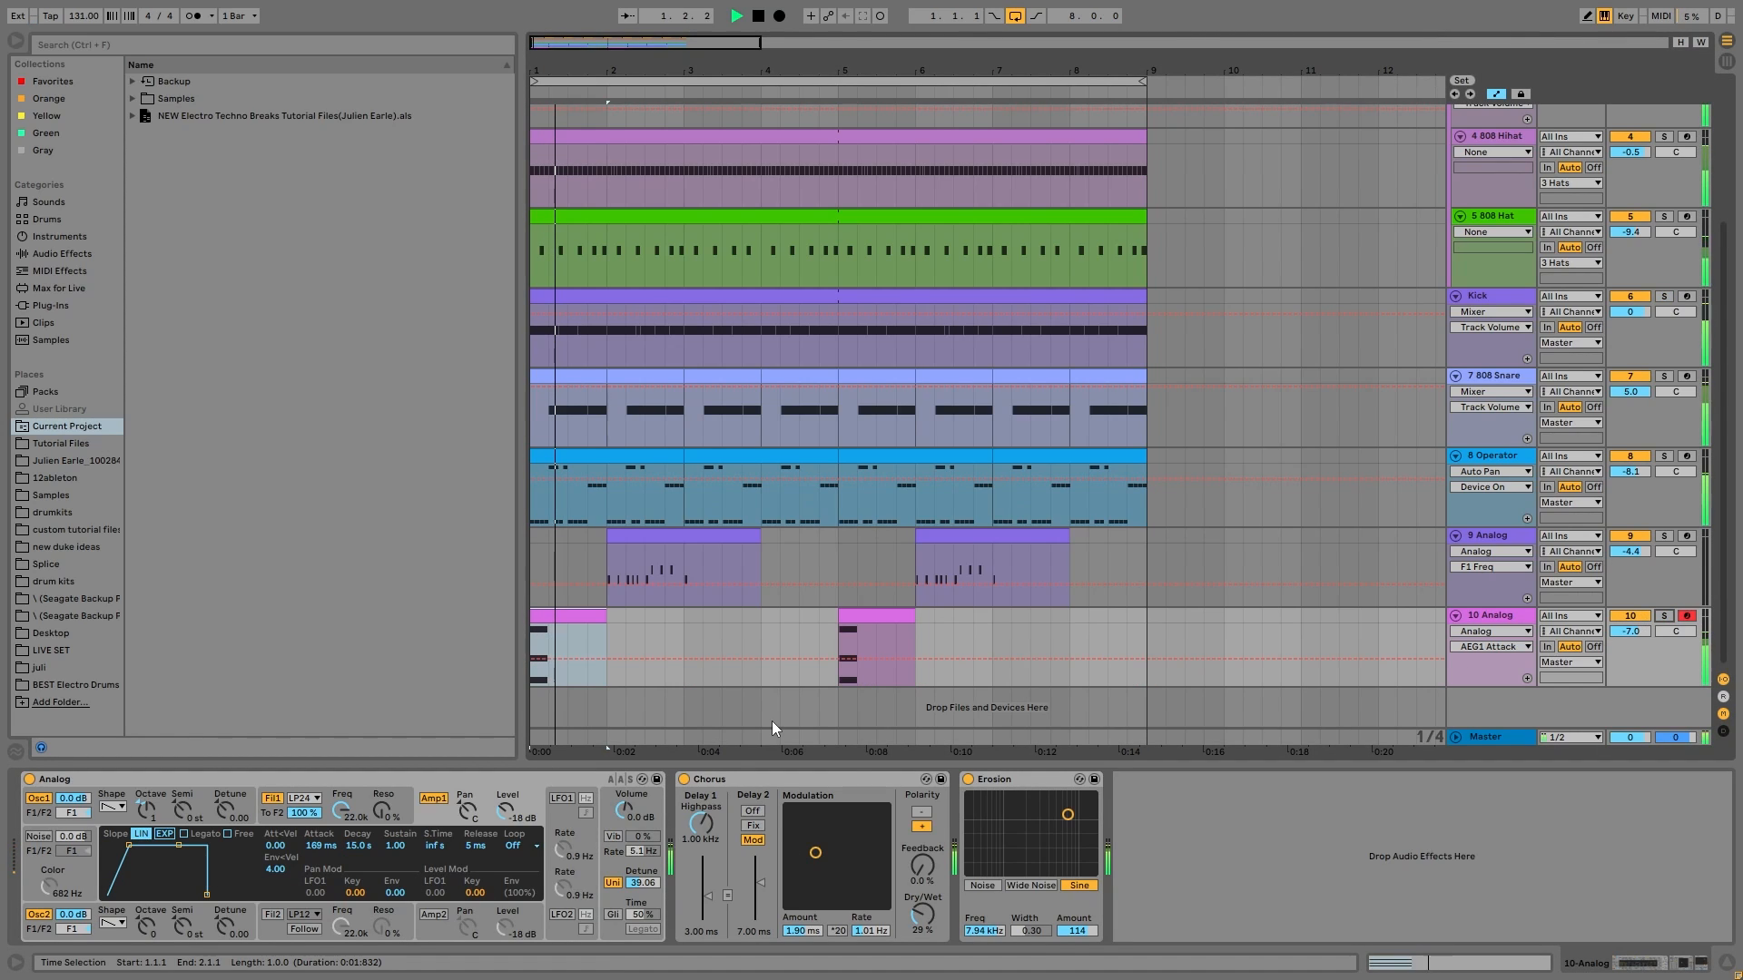
key("space")
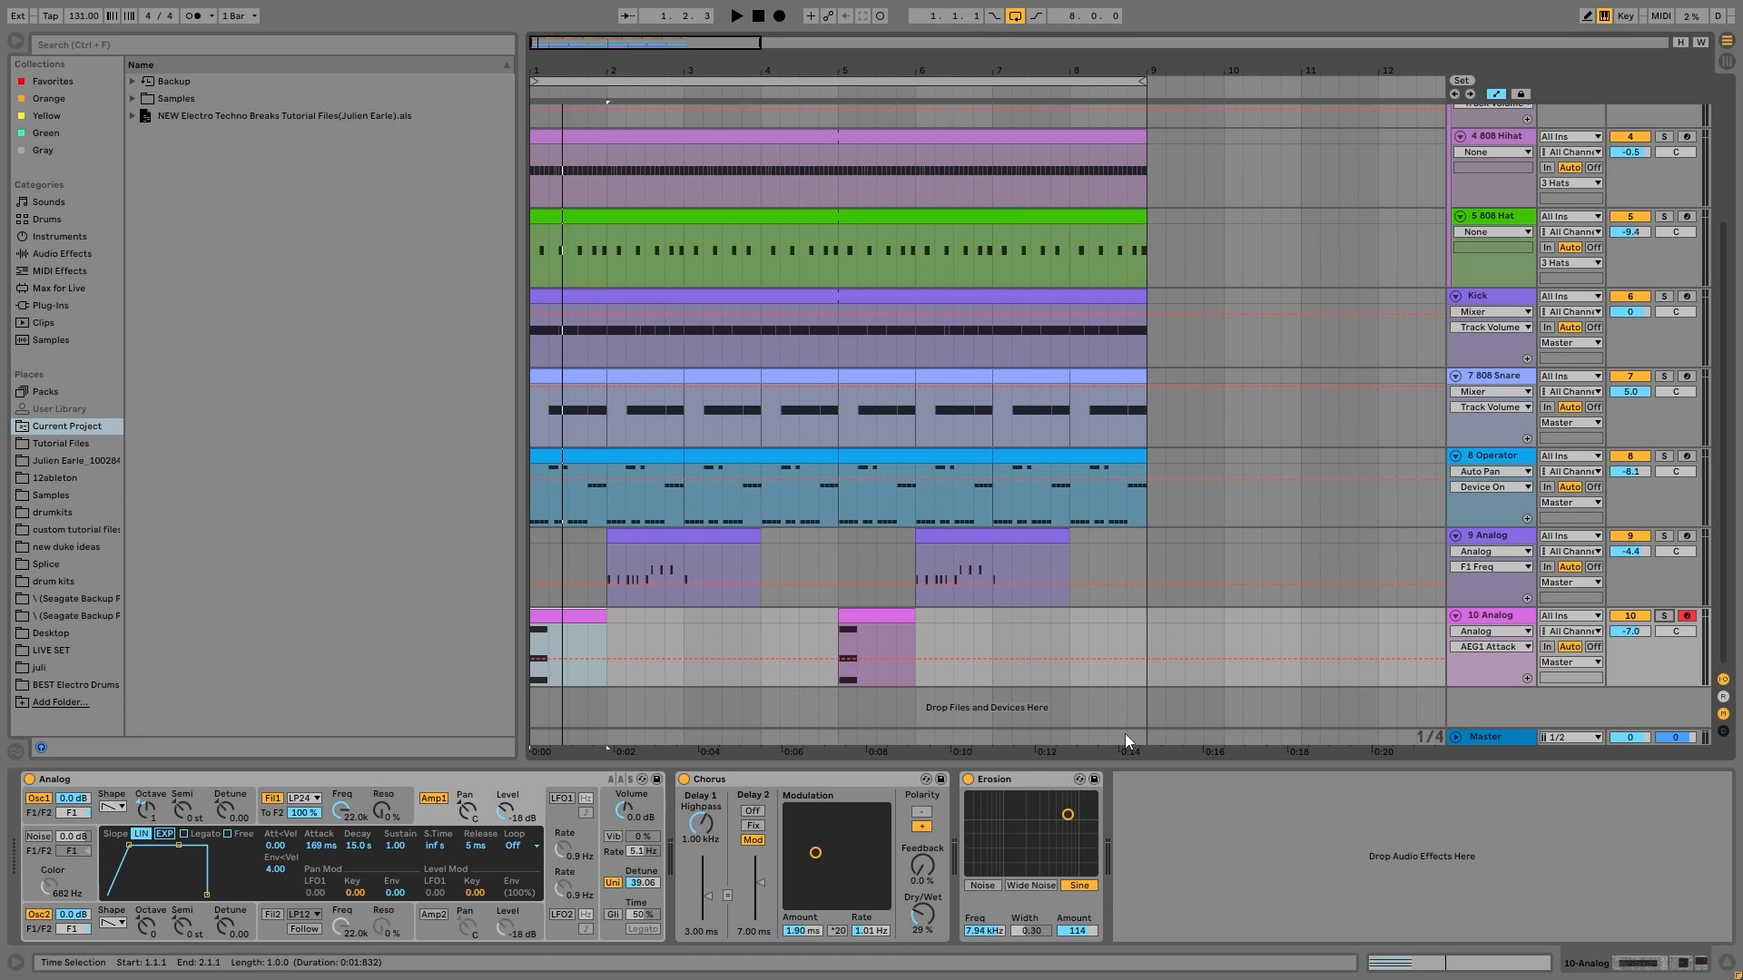
key("space")
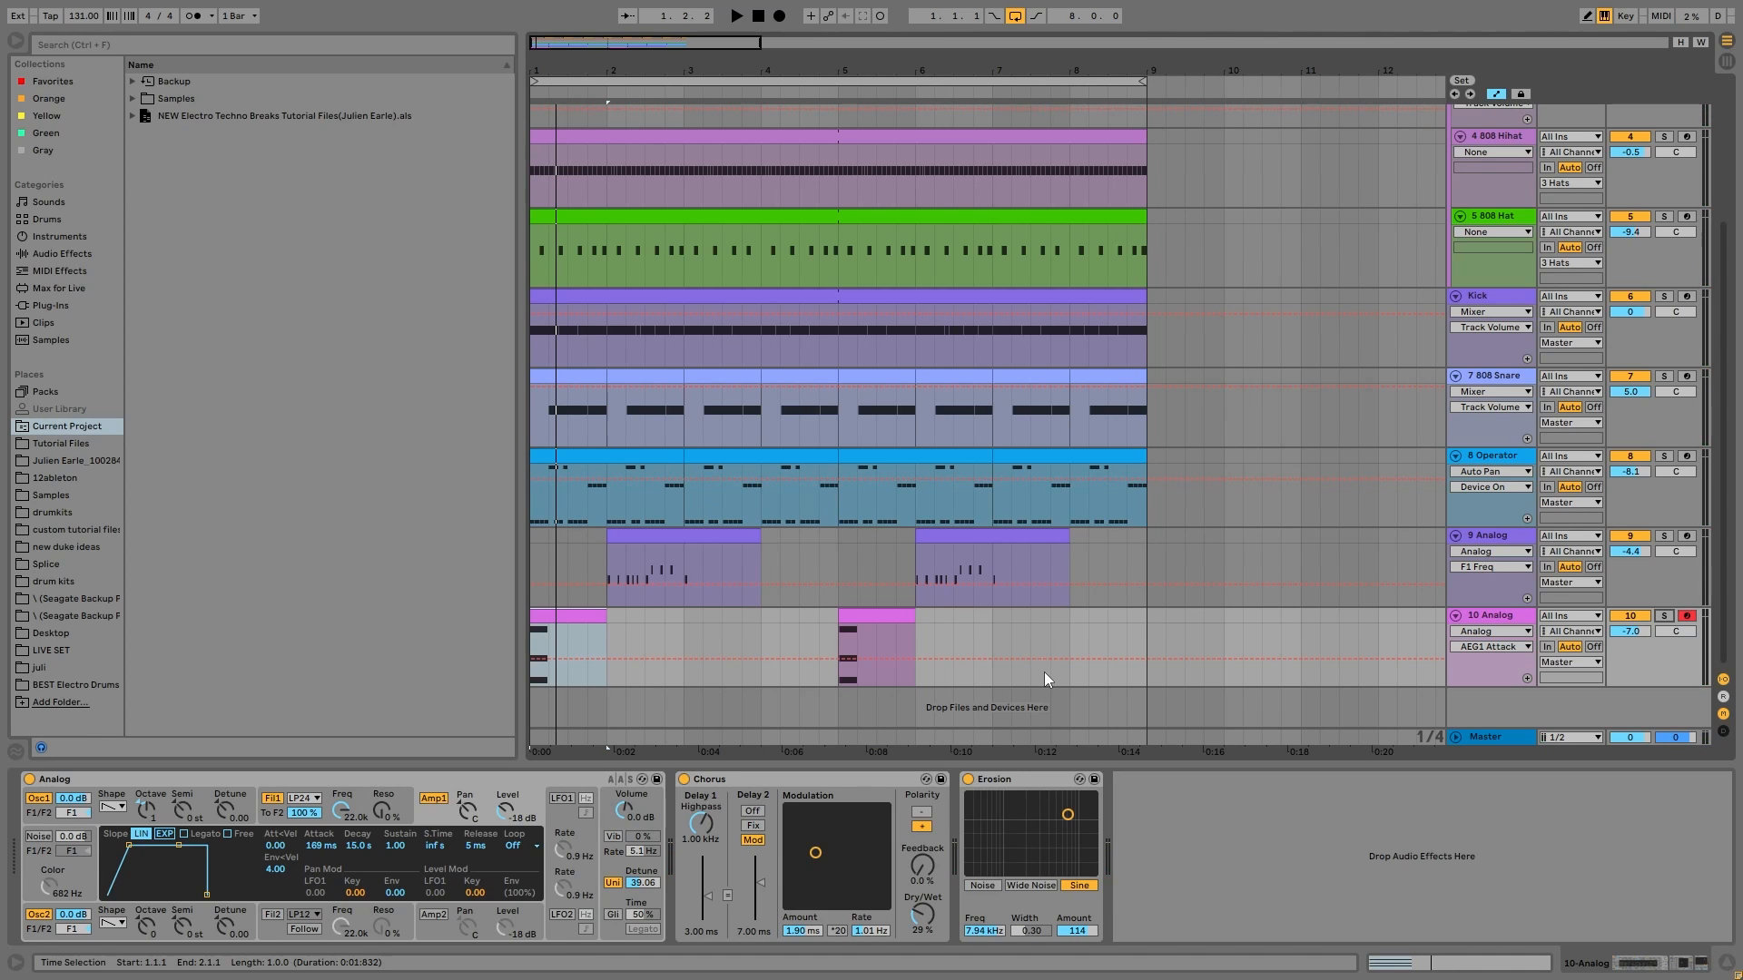
key("space")
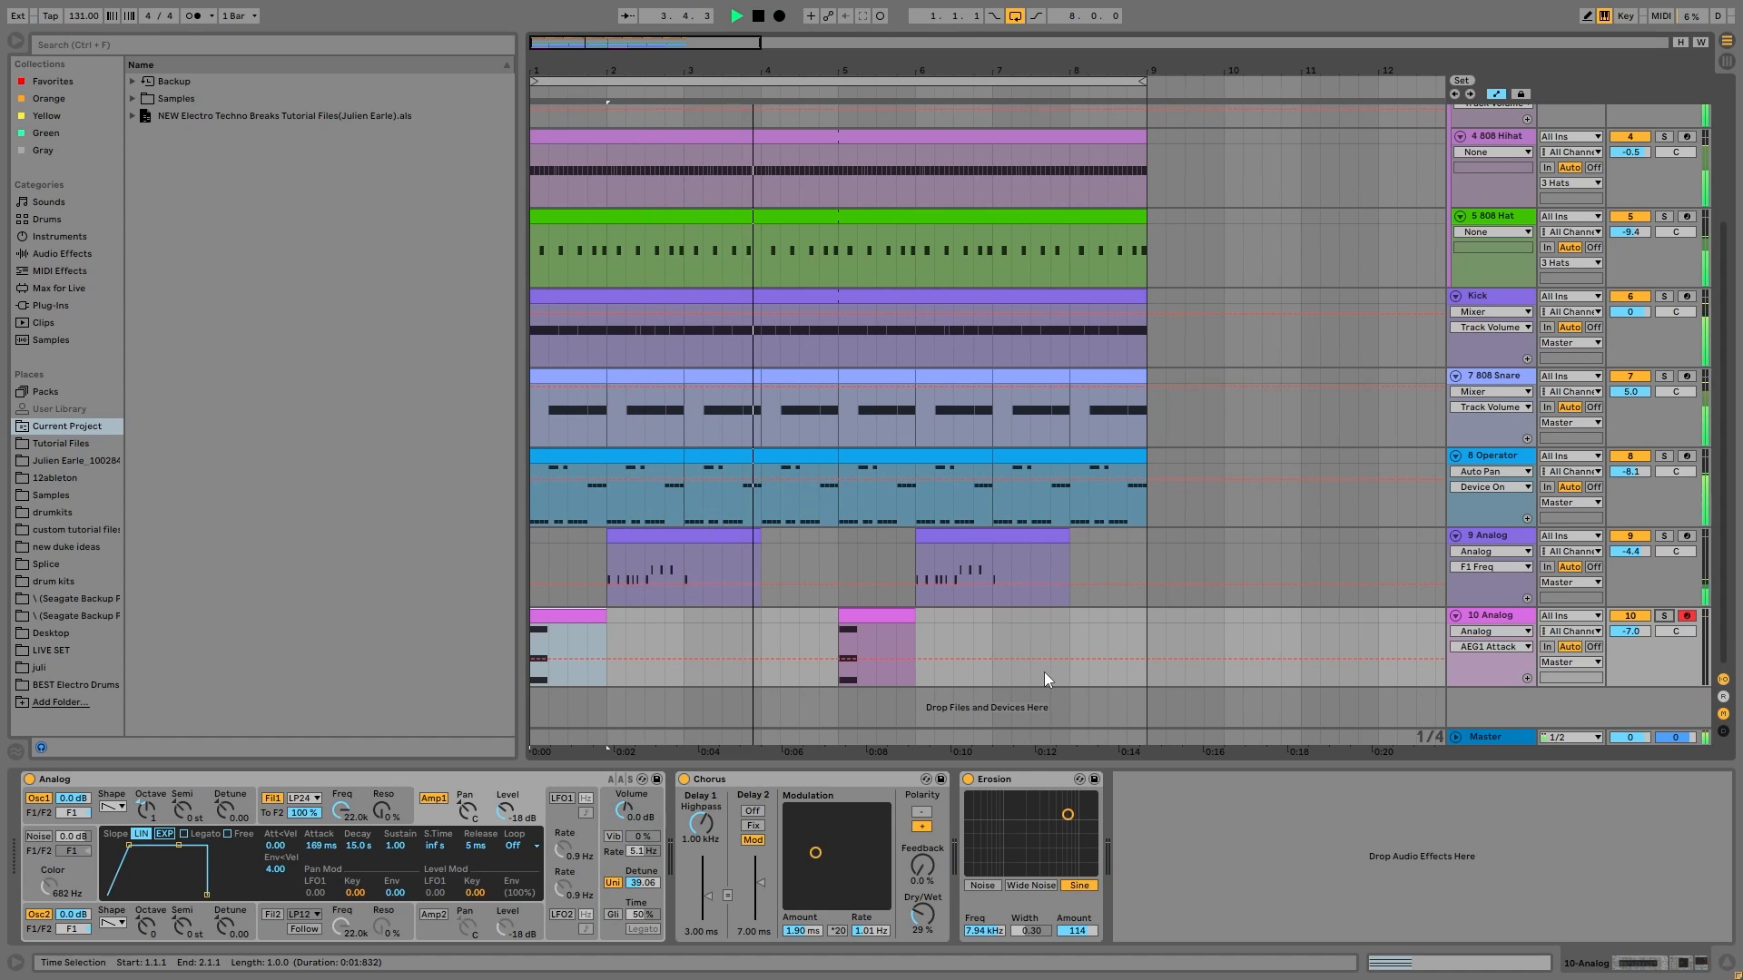
key("space")
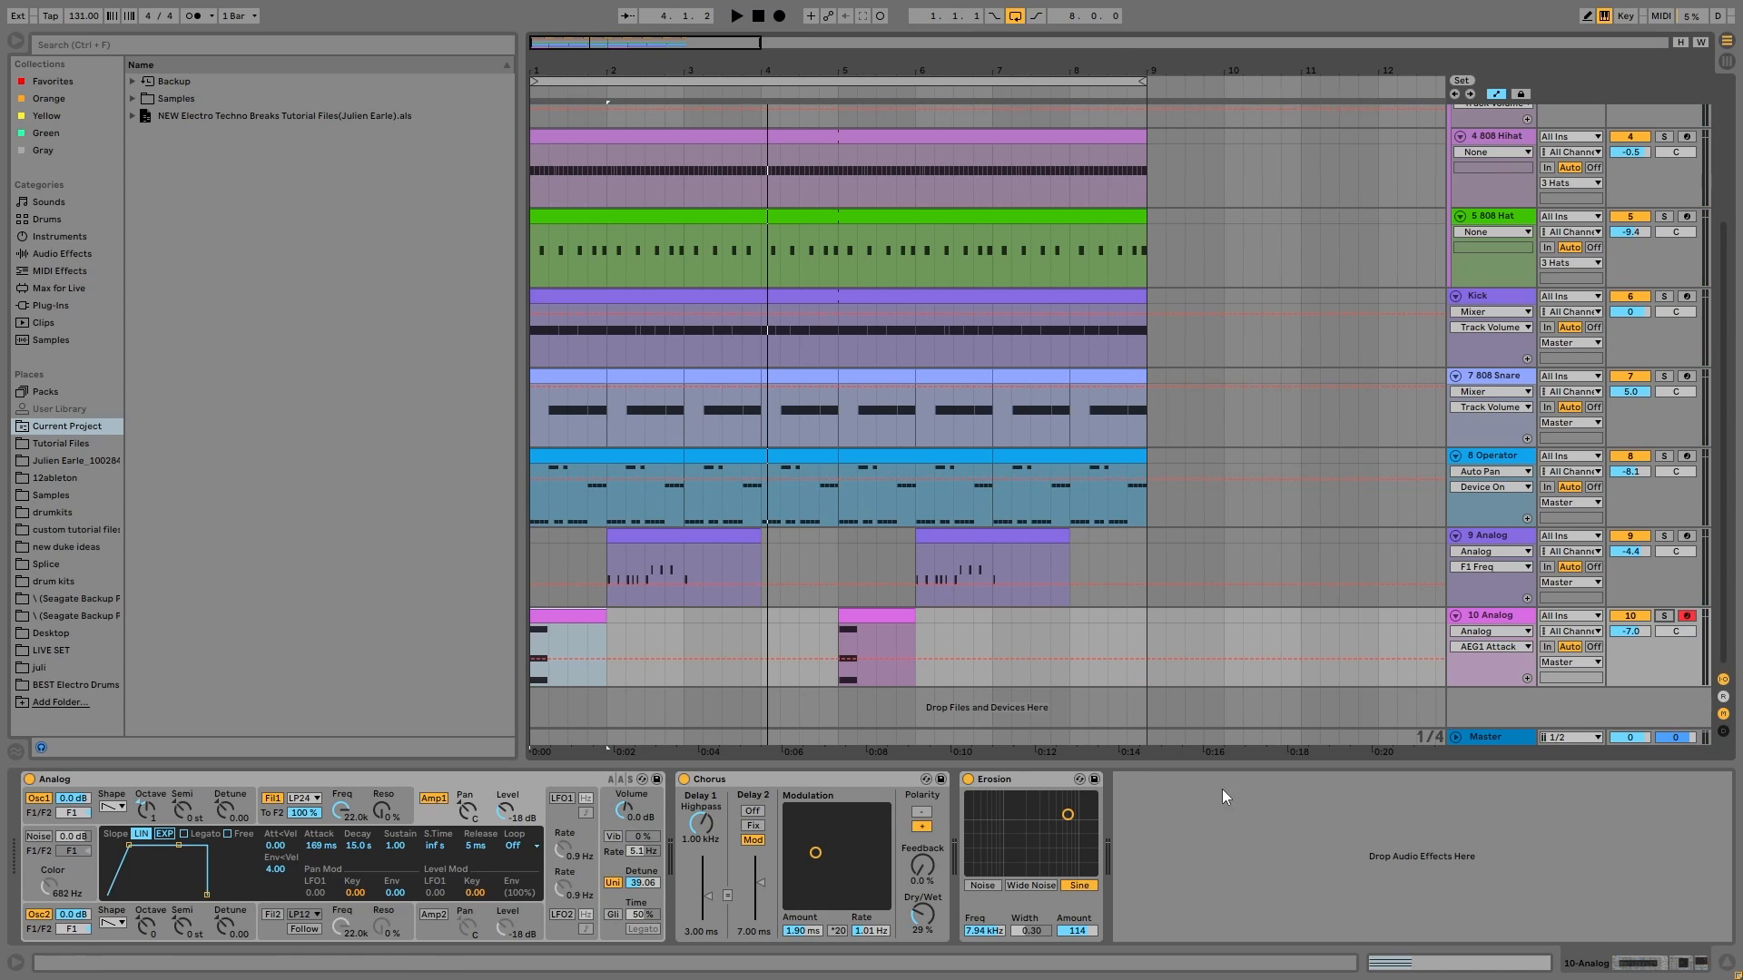
Fold all tracks, hide the device view, and place the insert marker at 1.1.1 on the 1 Noise Perc track
left_click(1474, 619)
key("ctrl+a")
key("Left")
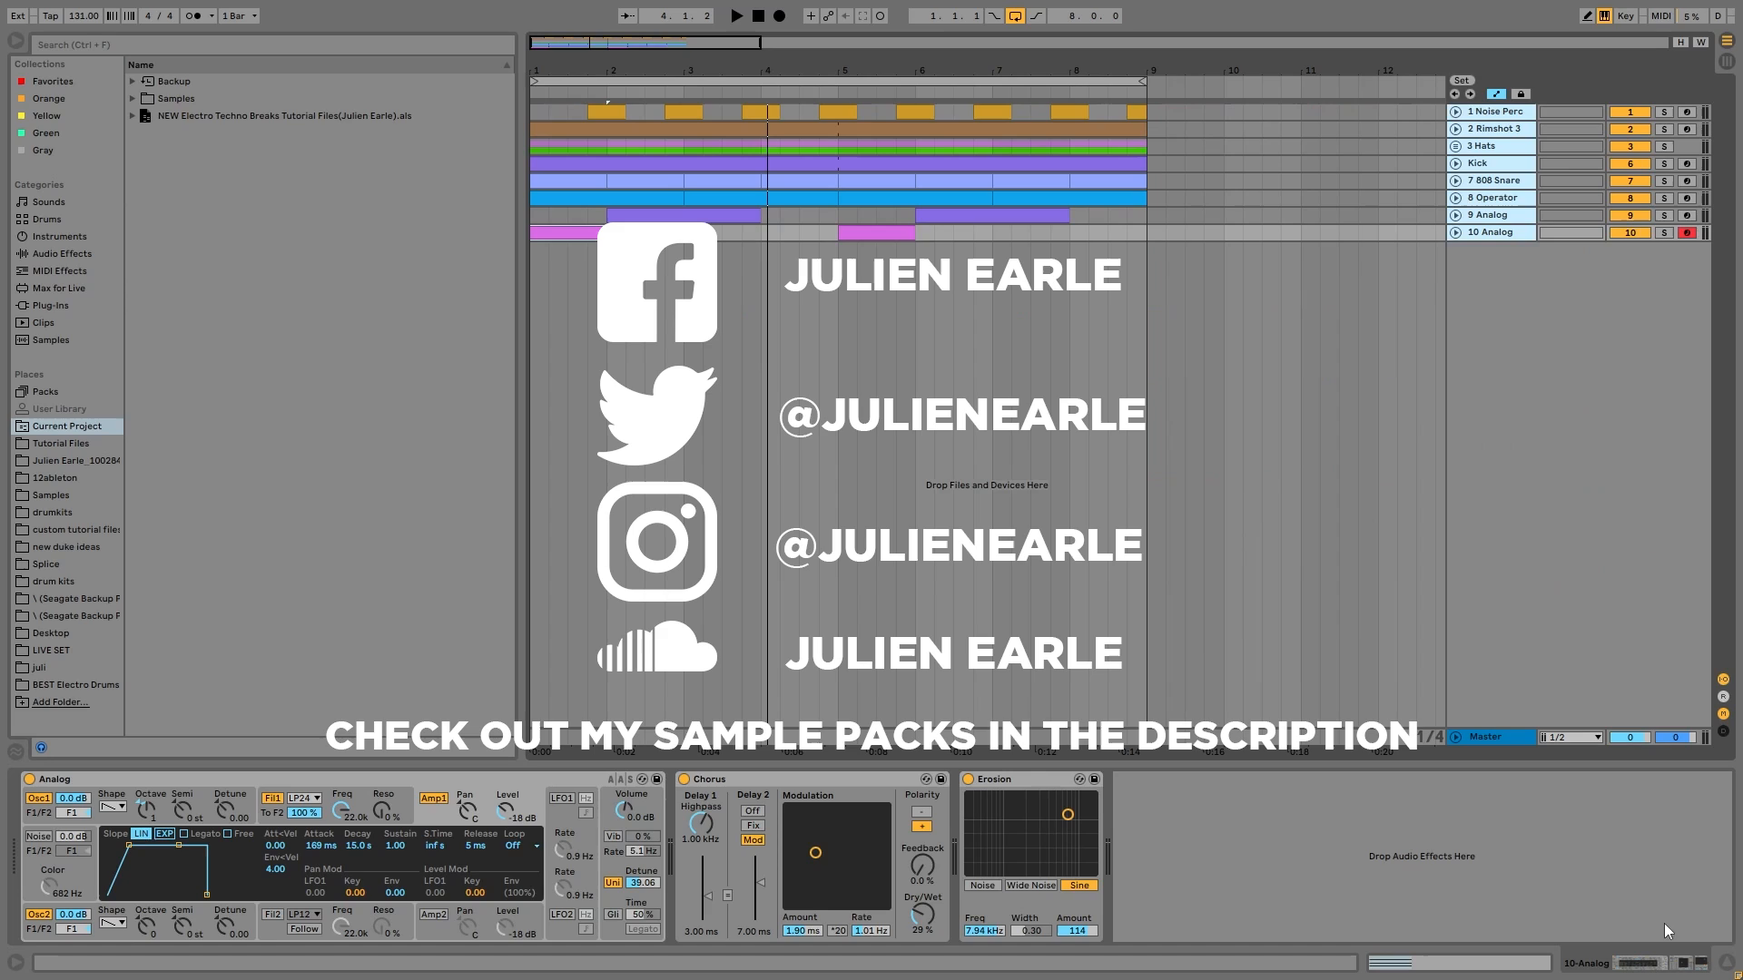
left_click(1727, 969)
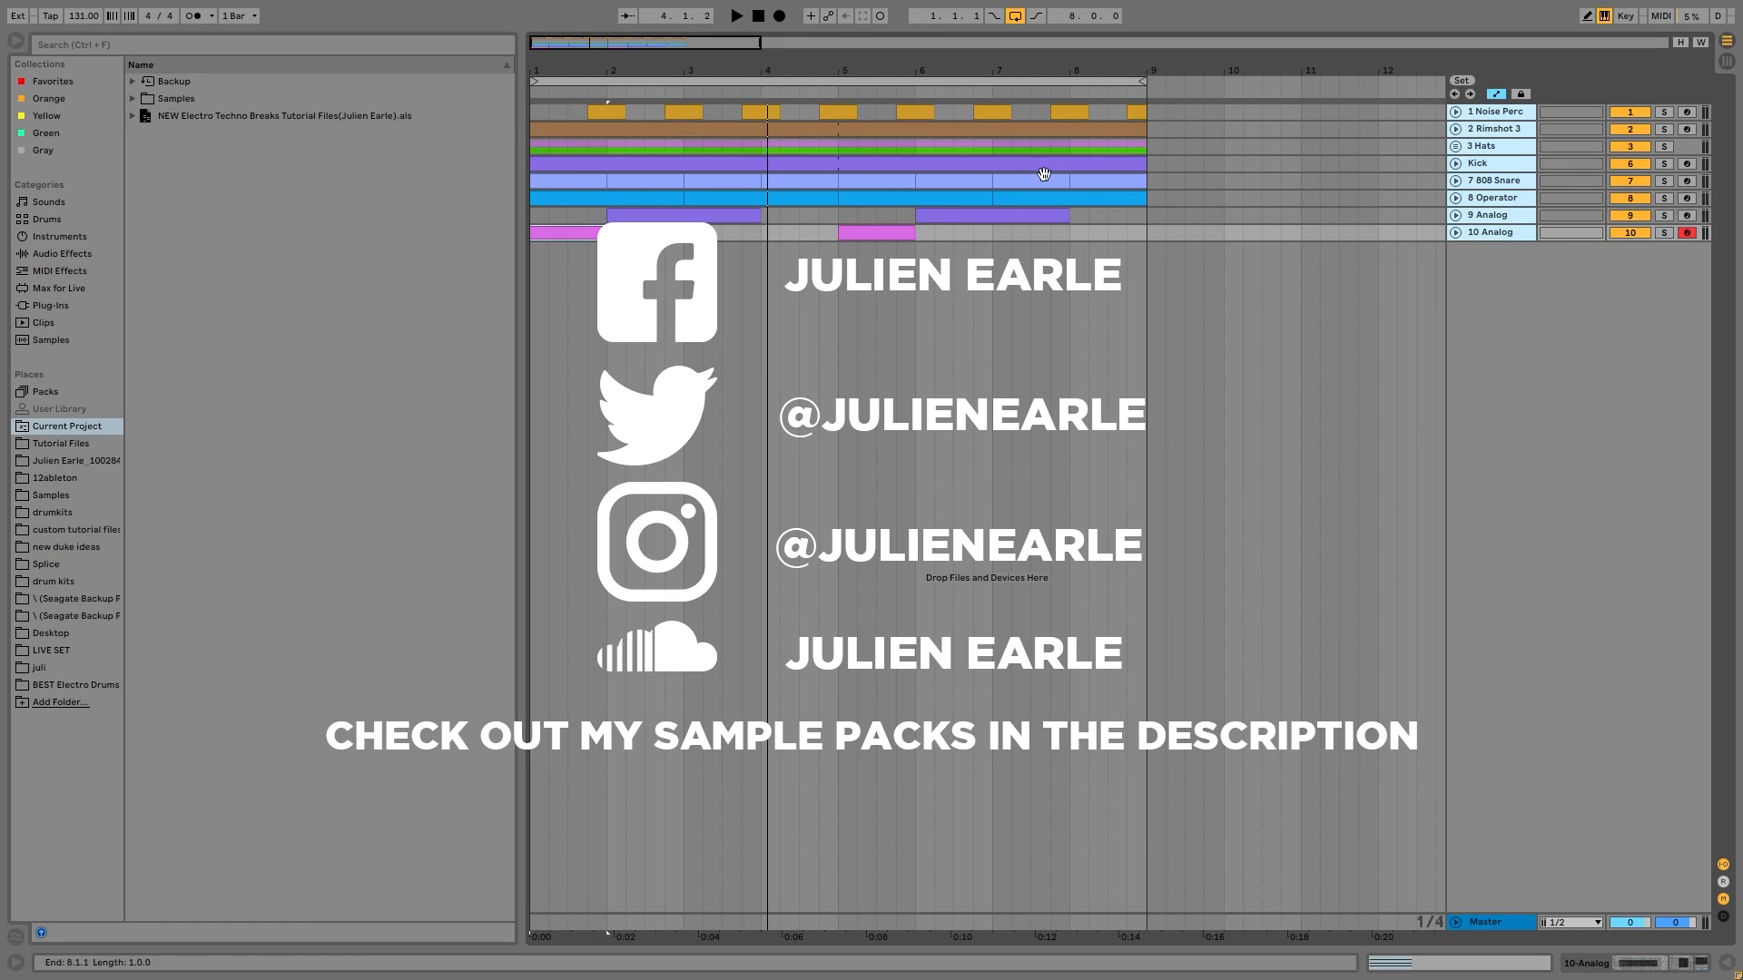
left_click(536, 114)
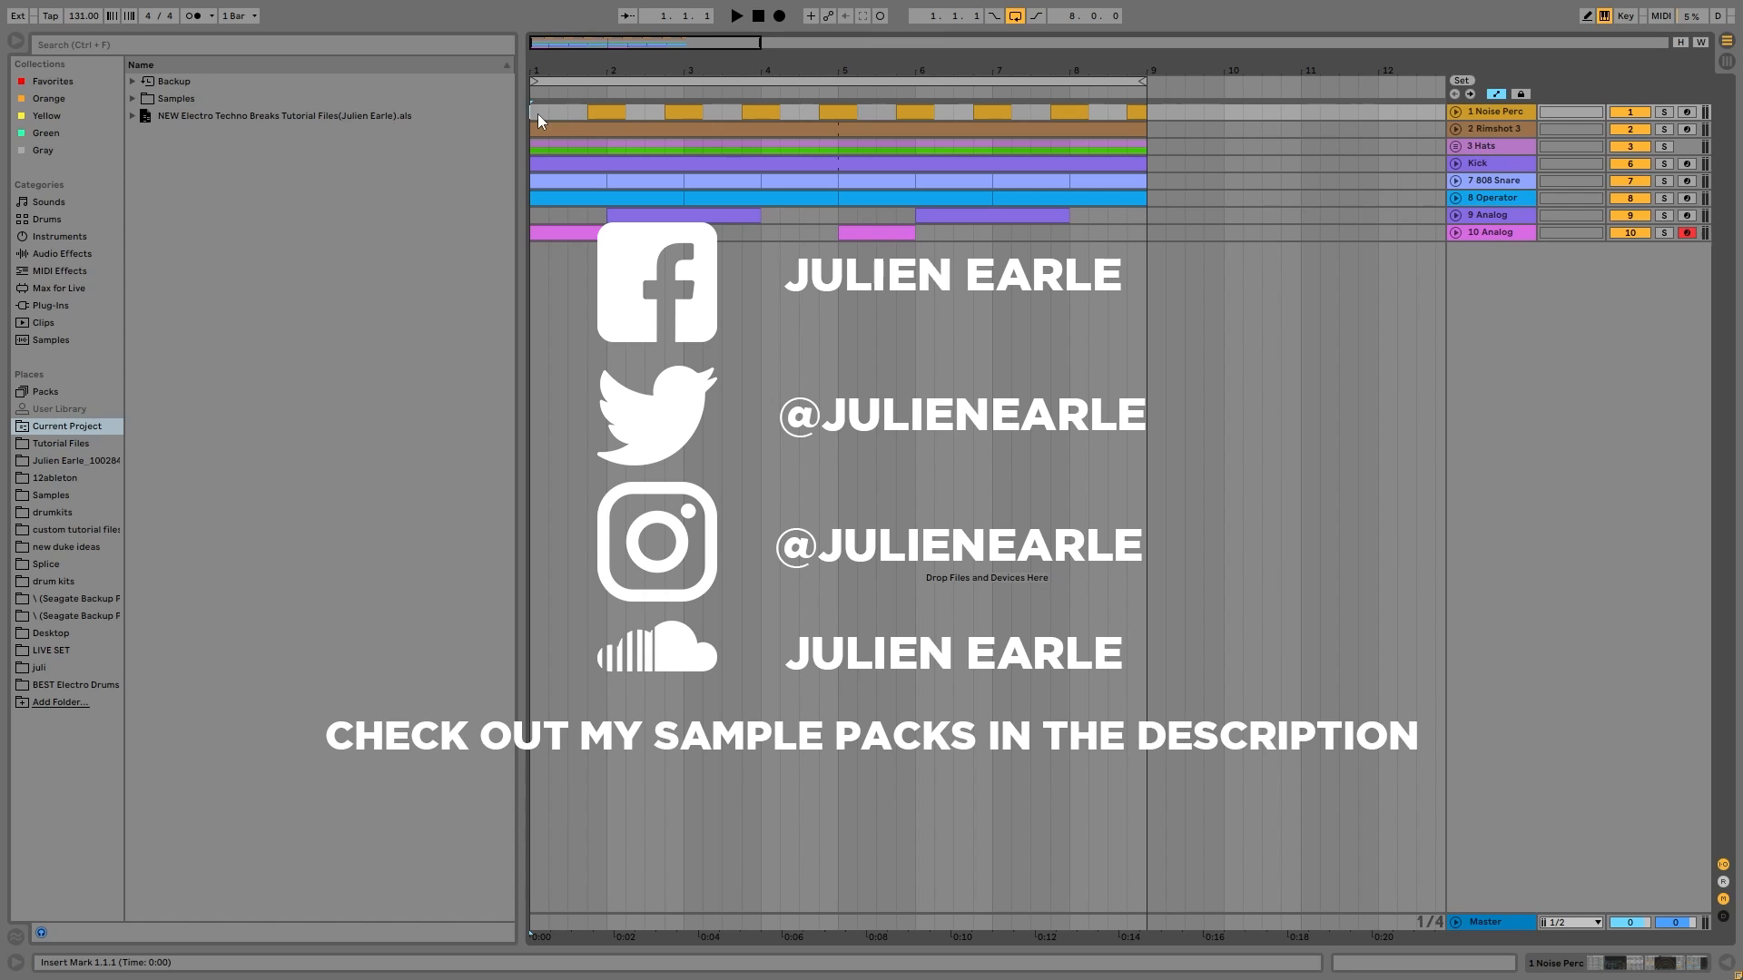